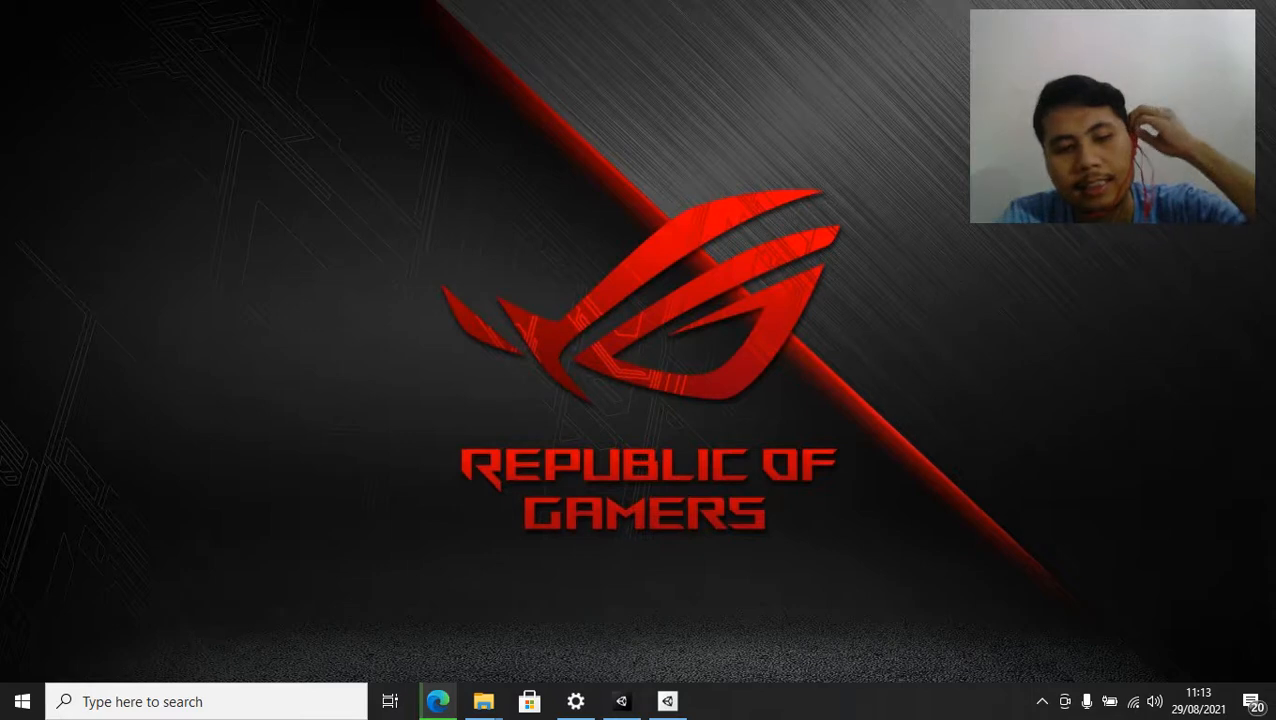
Open Unity Hub and show the list of existing projects
left_click(205, 701)
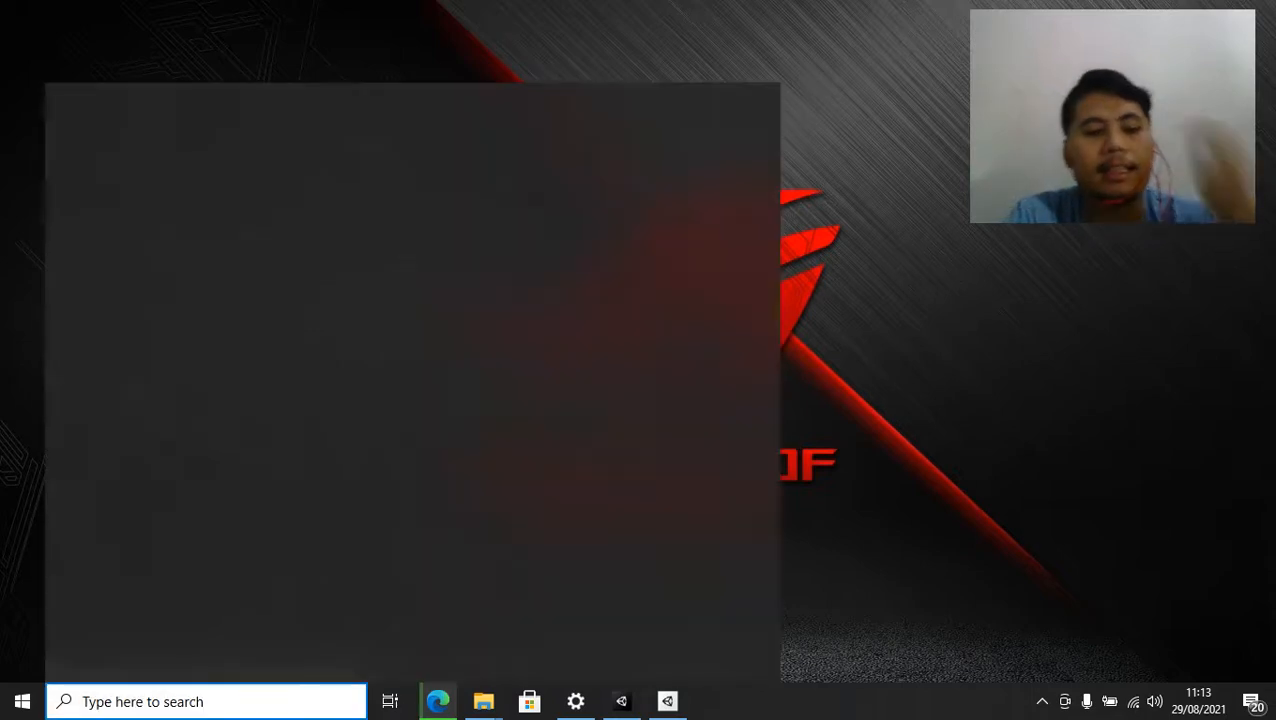
type("unity hub")
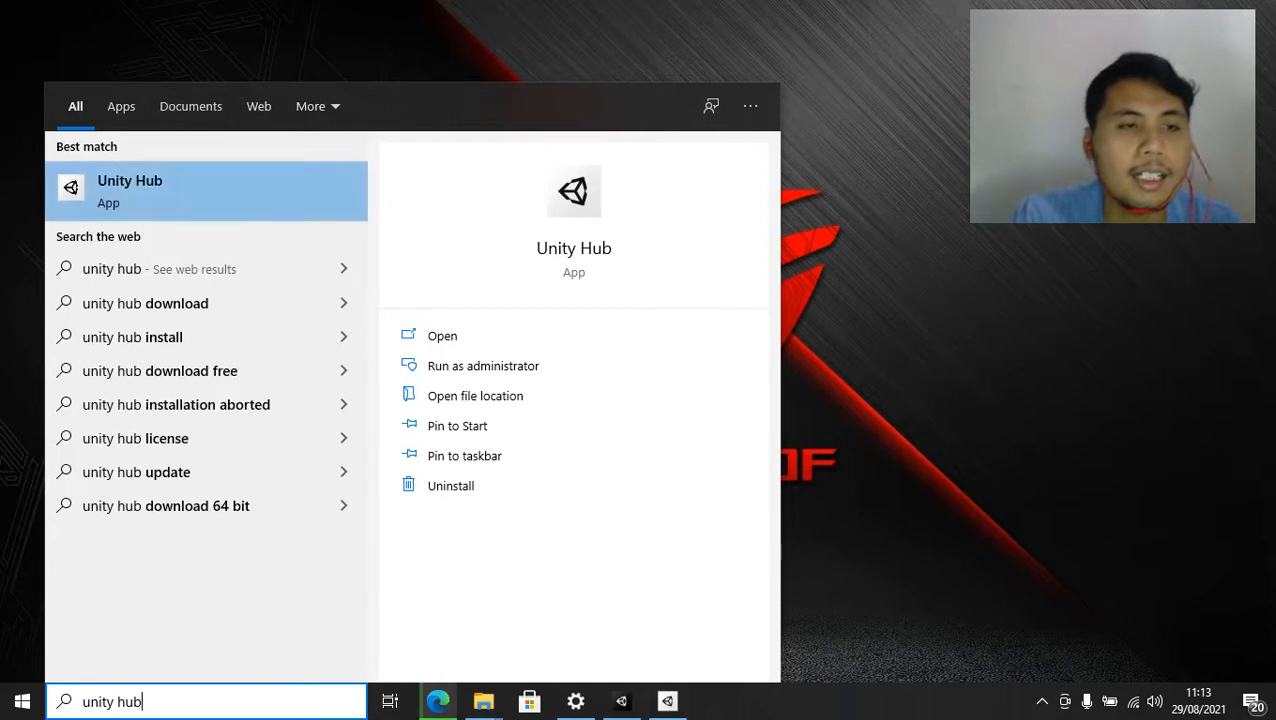
key("Return")
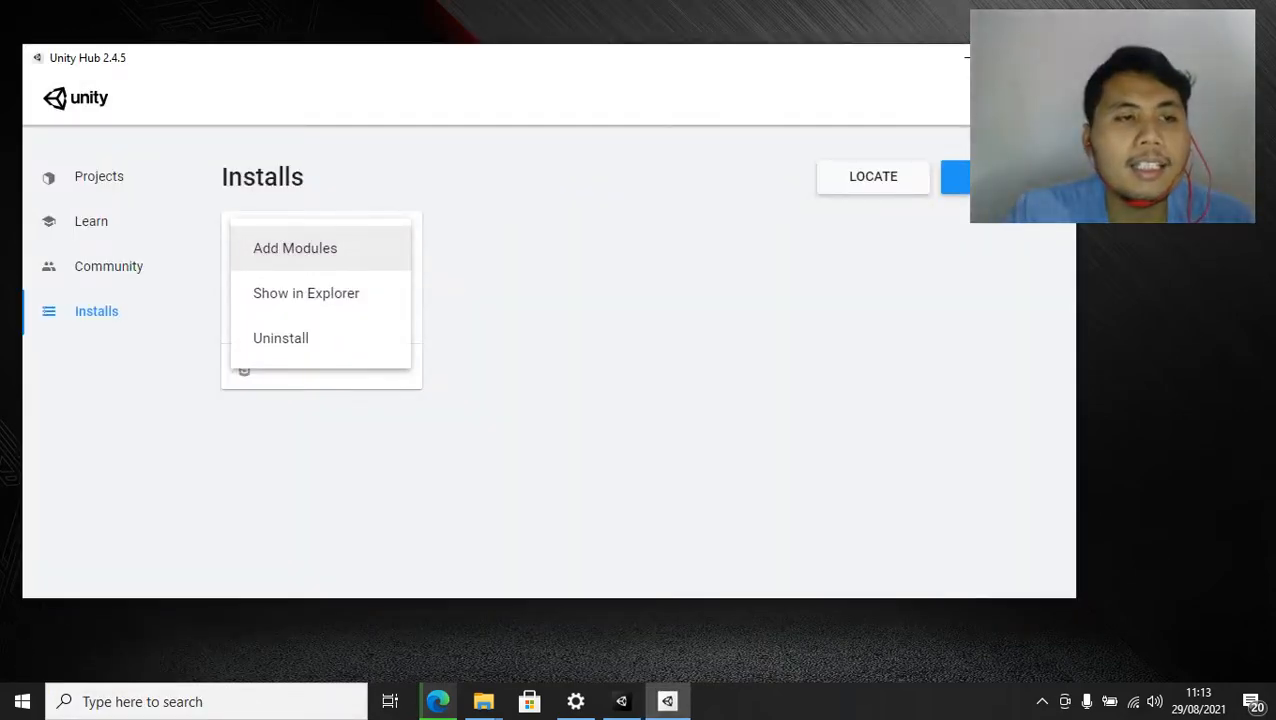
left_click(144, 176)
left_click(144, 176)
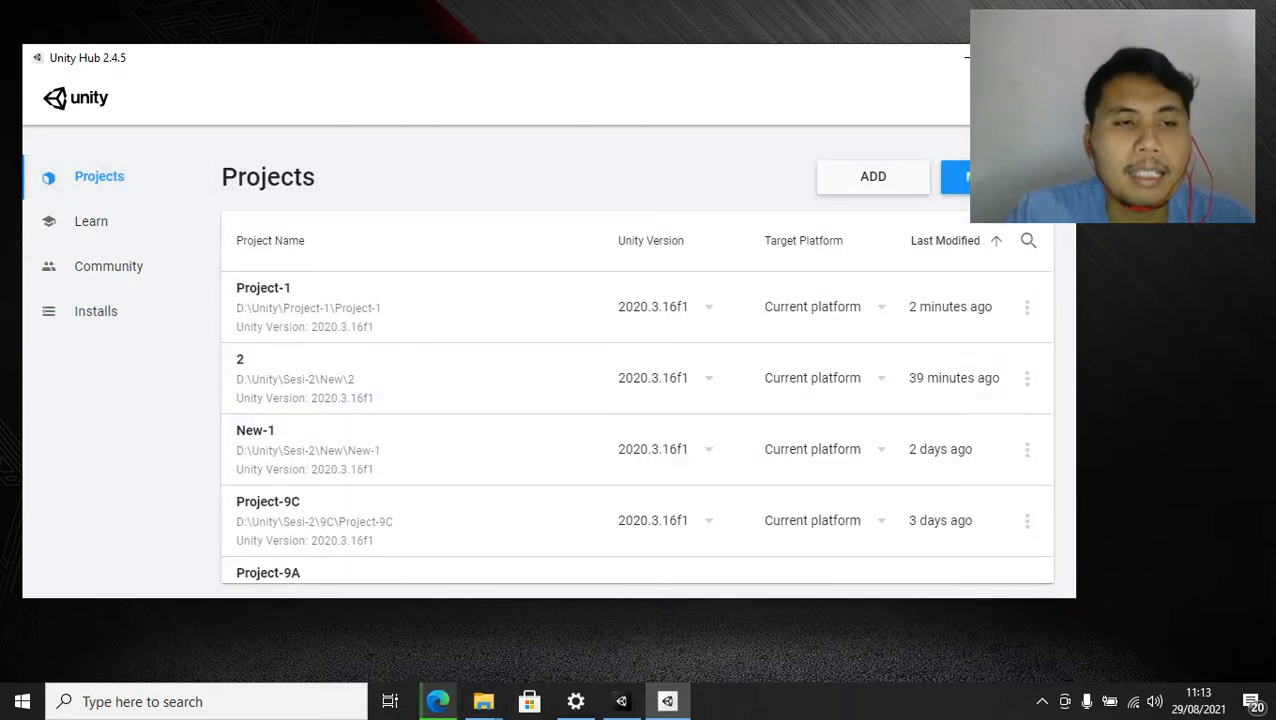
left_click_drag(500, 57, 582, 46)
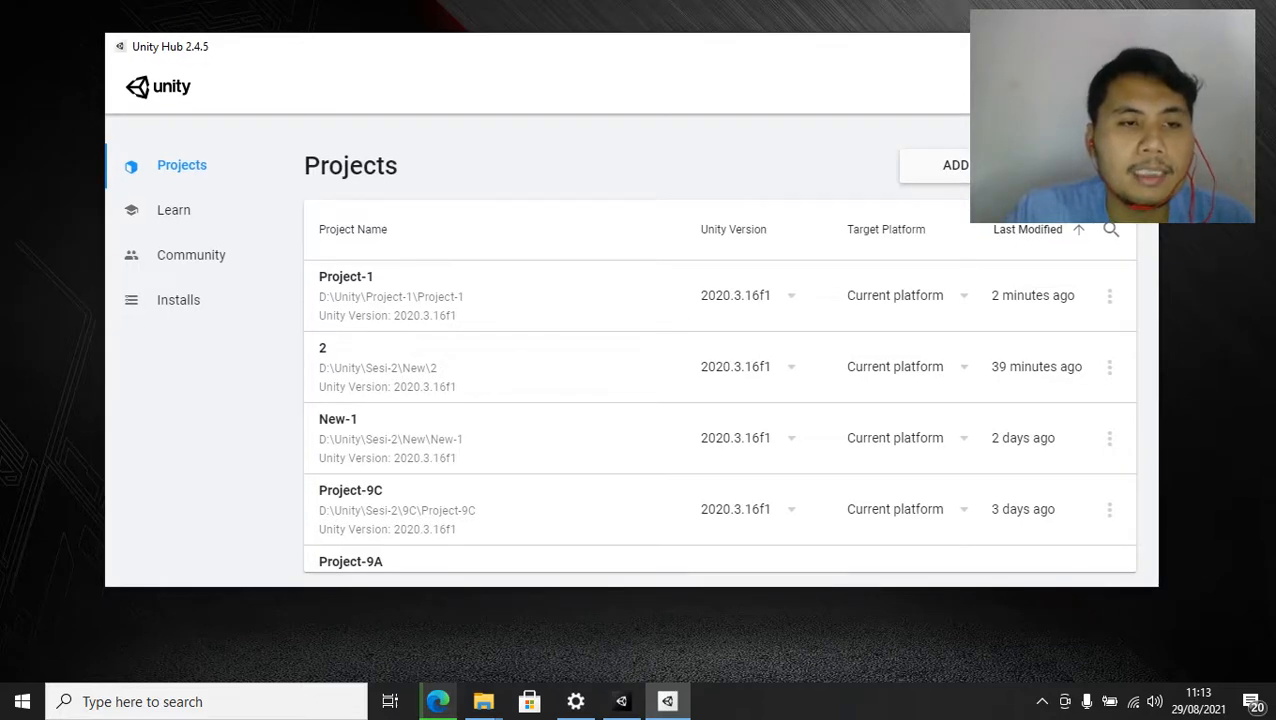
Look through the Learn, Community and Installs pages of Unity Hub
left_click(180, 210)
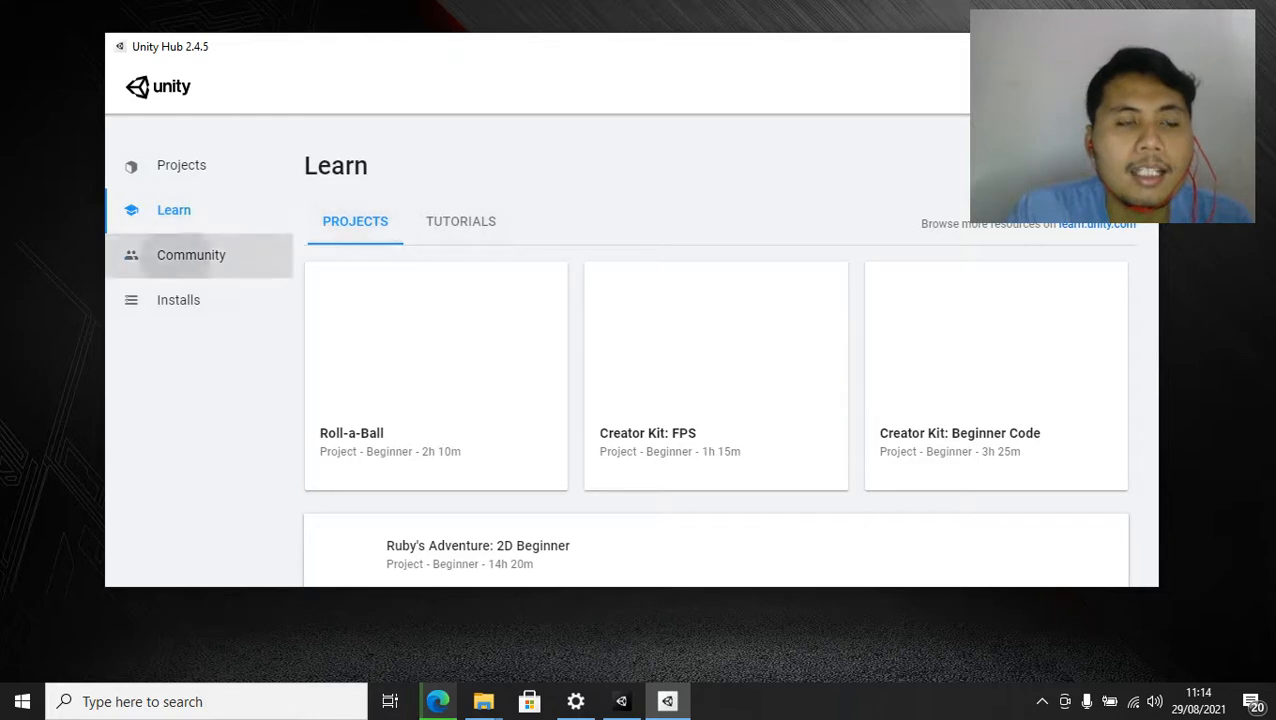
left_click(191, 255)
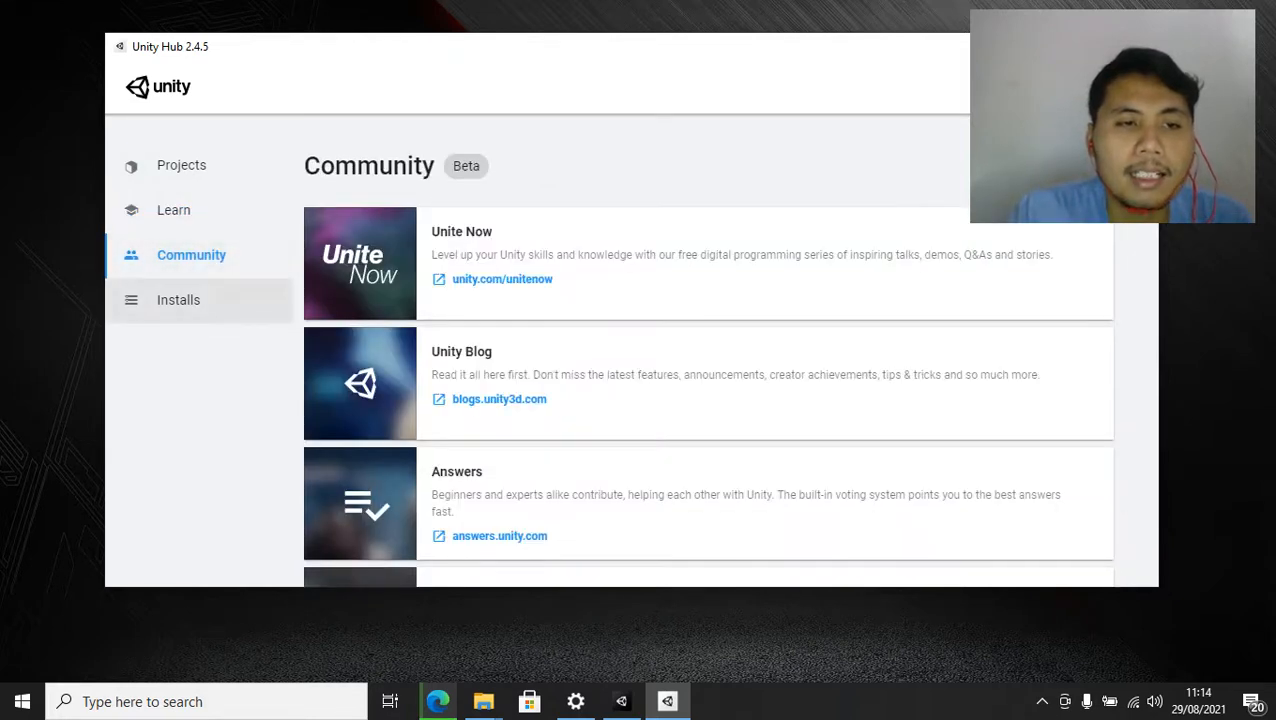
left_click(178, 300)
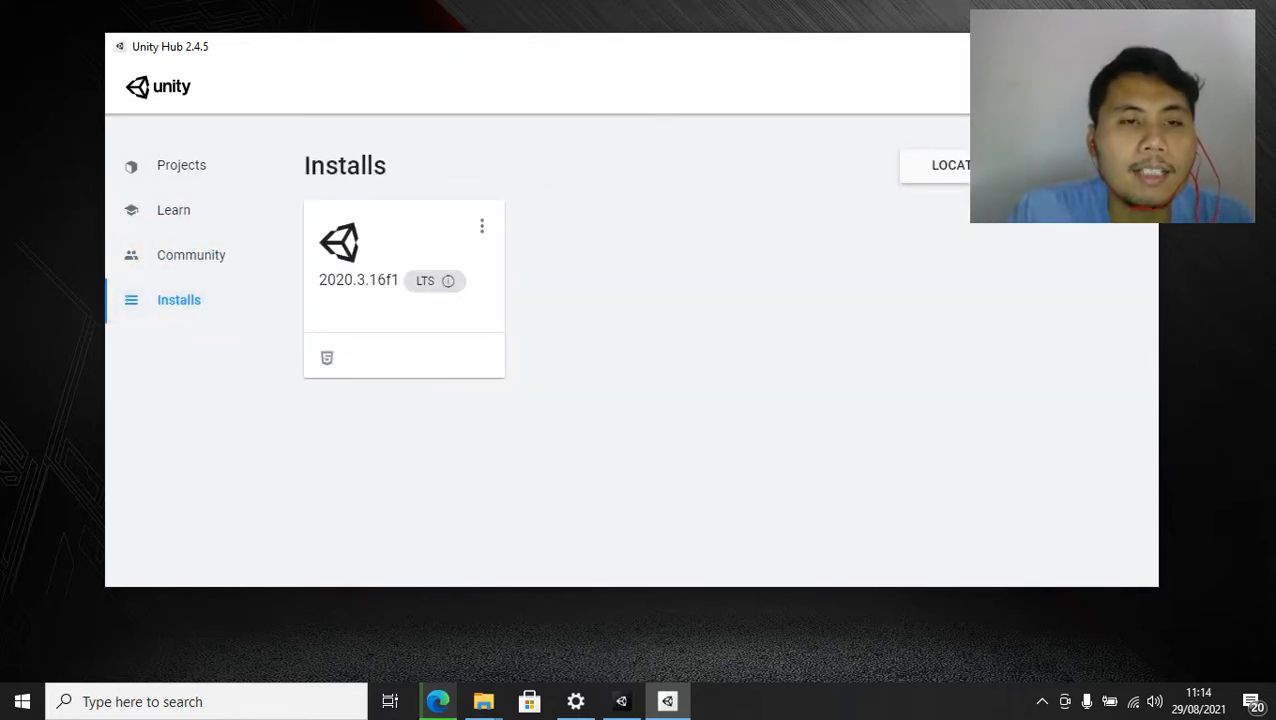
Examine the modules offered for the Unity 2020.3.16f1 install, trying out the Microsoft Visual Studio Community 2019 option, and leave without adding any
left_click(481, 226)
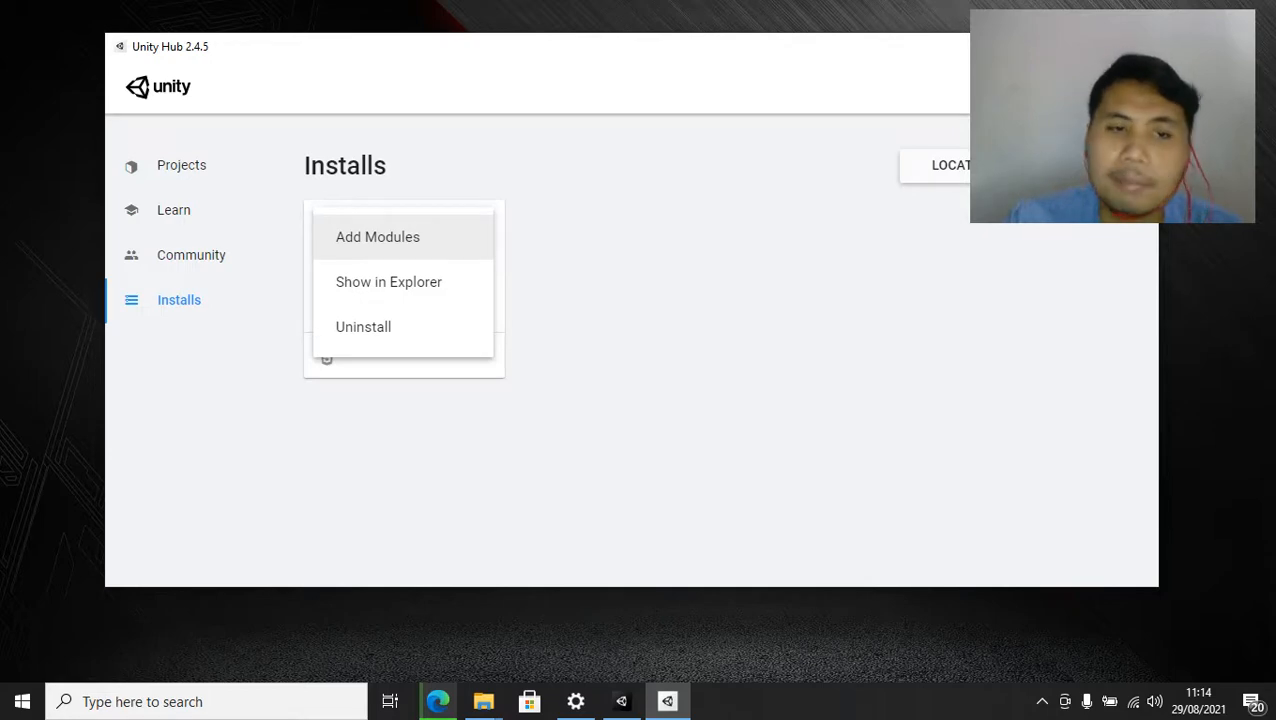
left_click(378, 237)
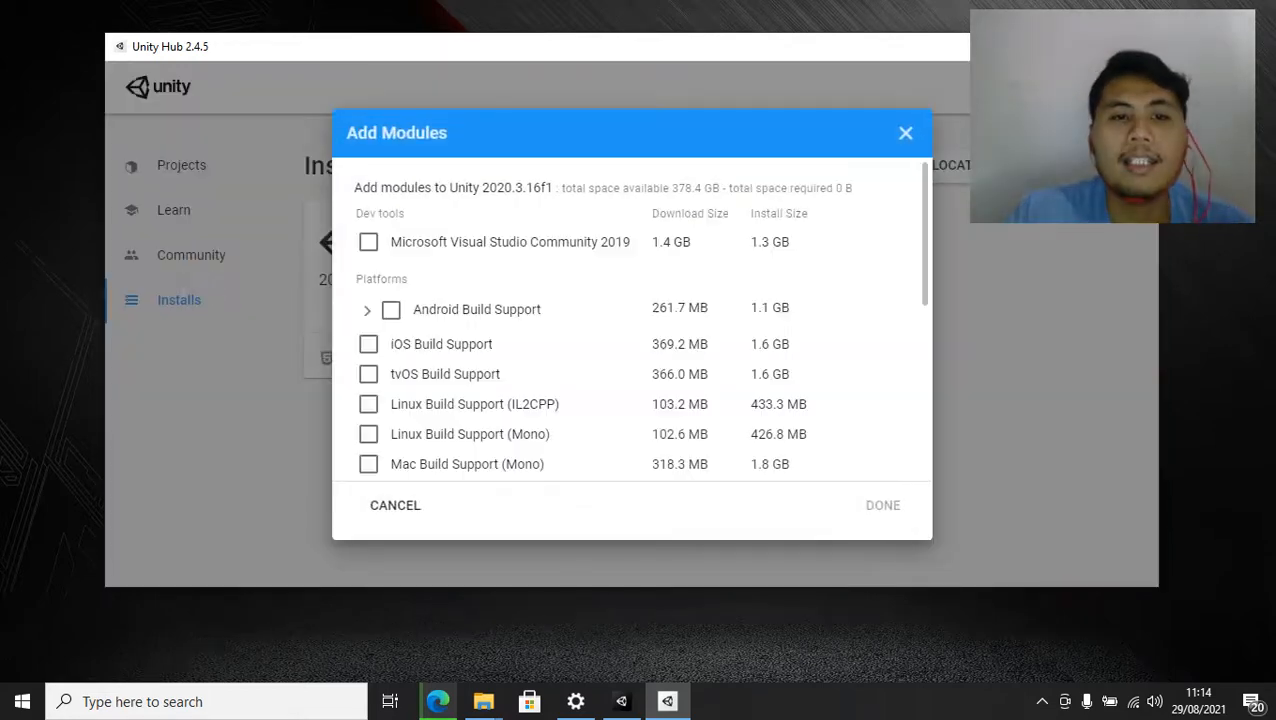
scroll(632, 320, "down", 5)
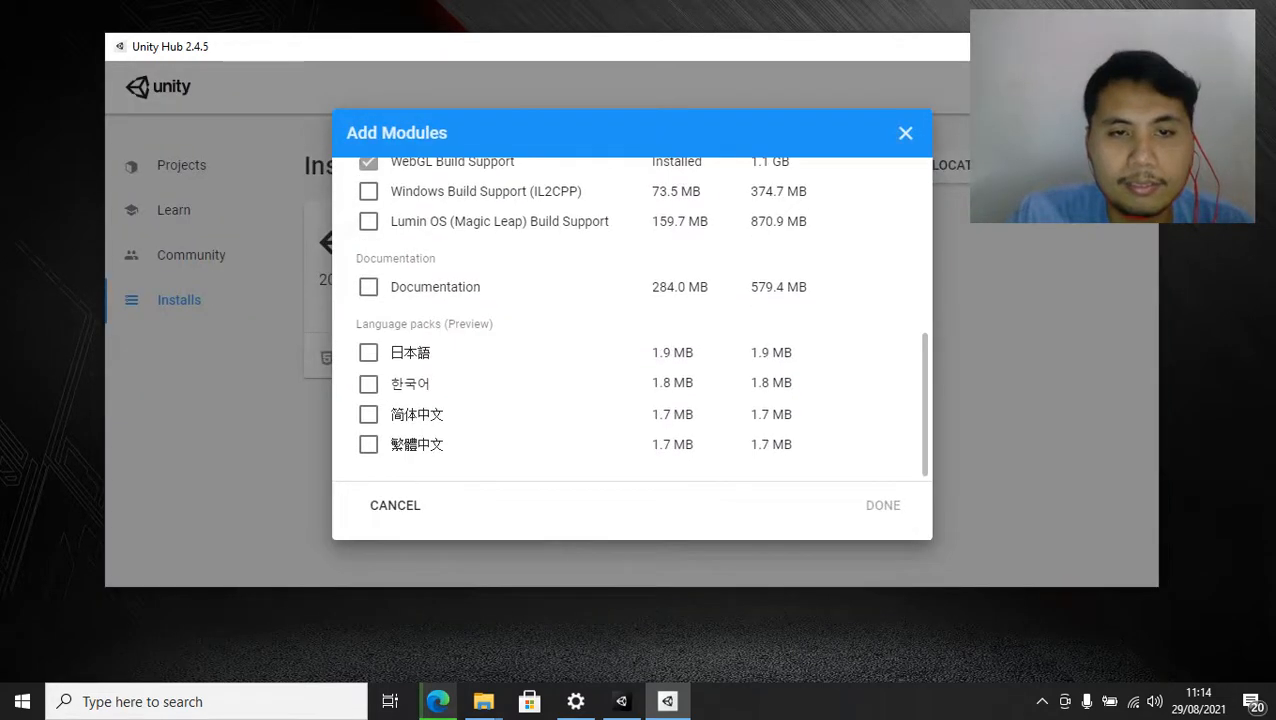
scroll(632, 320, "up", 5)
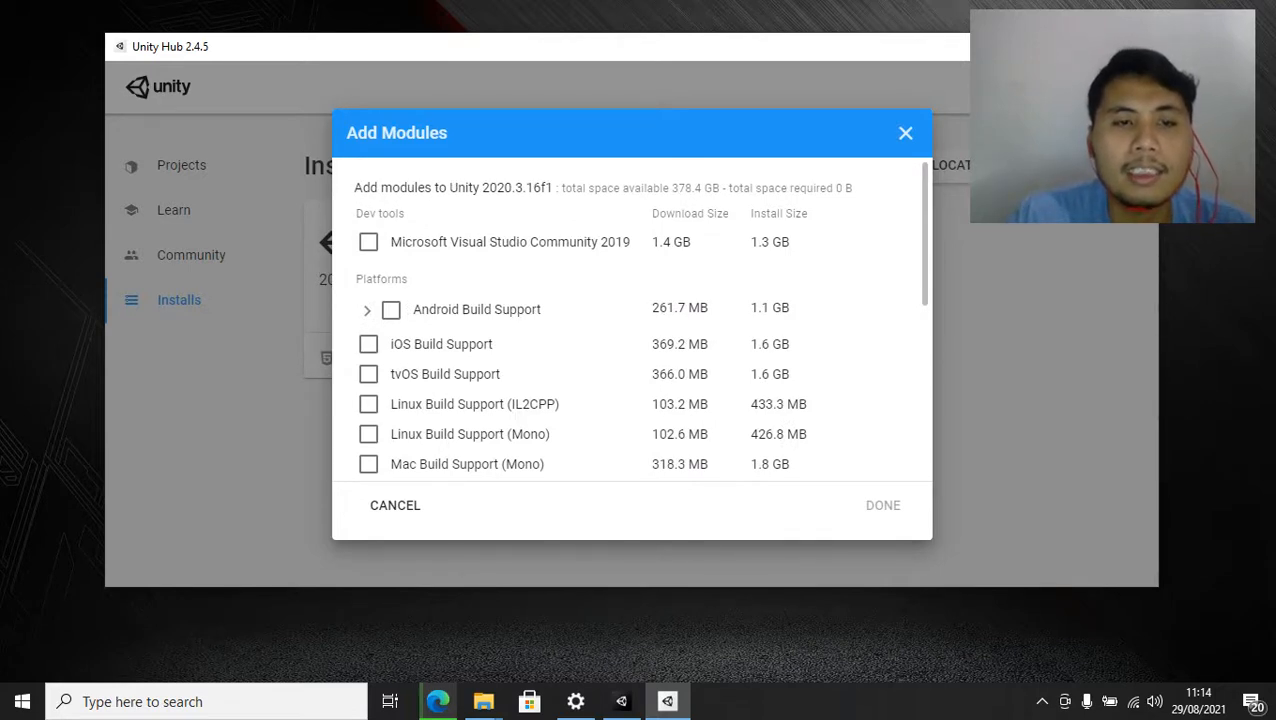
left_click(368, 242)
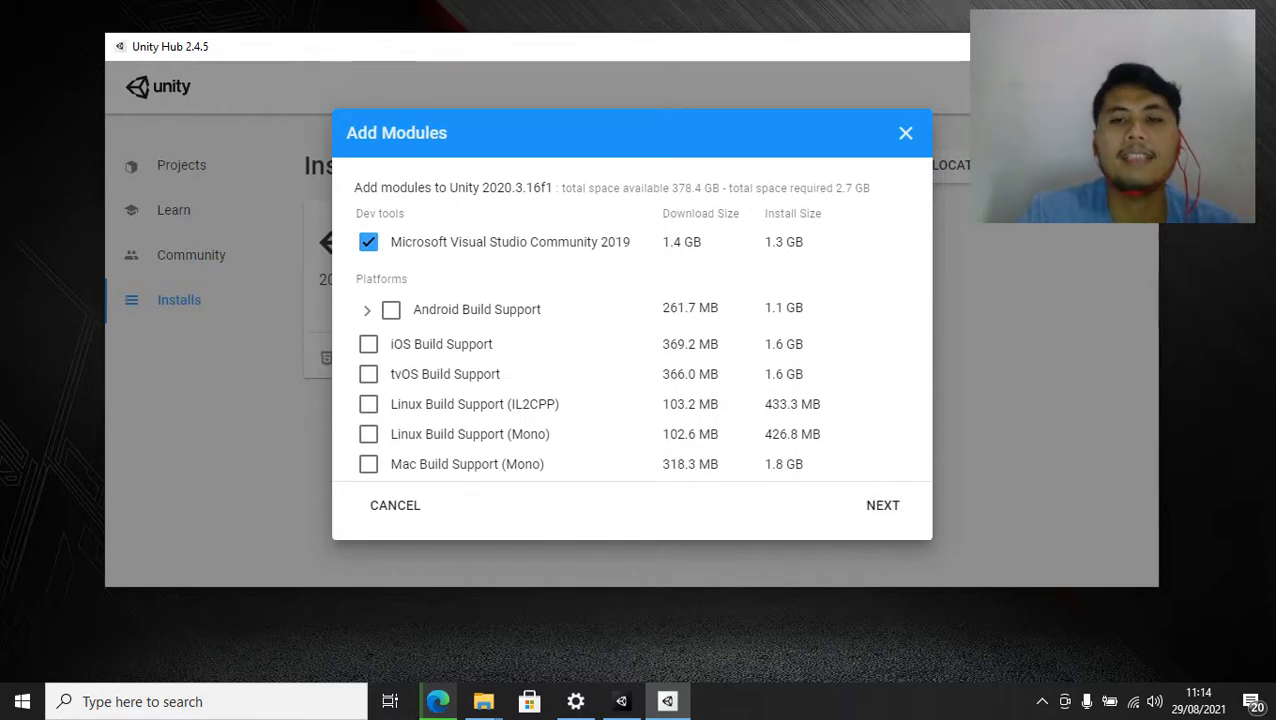
key("Escape")
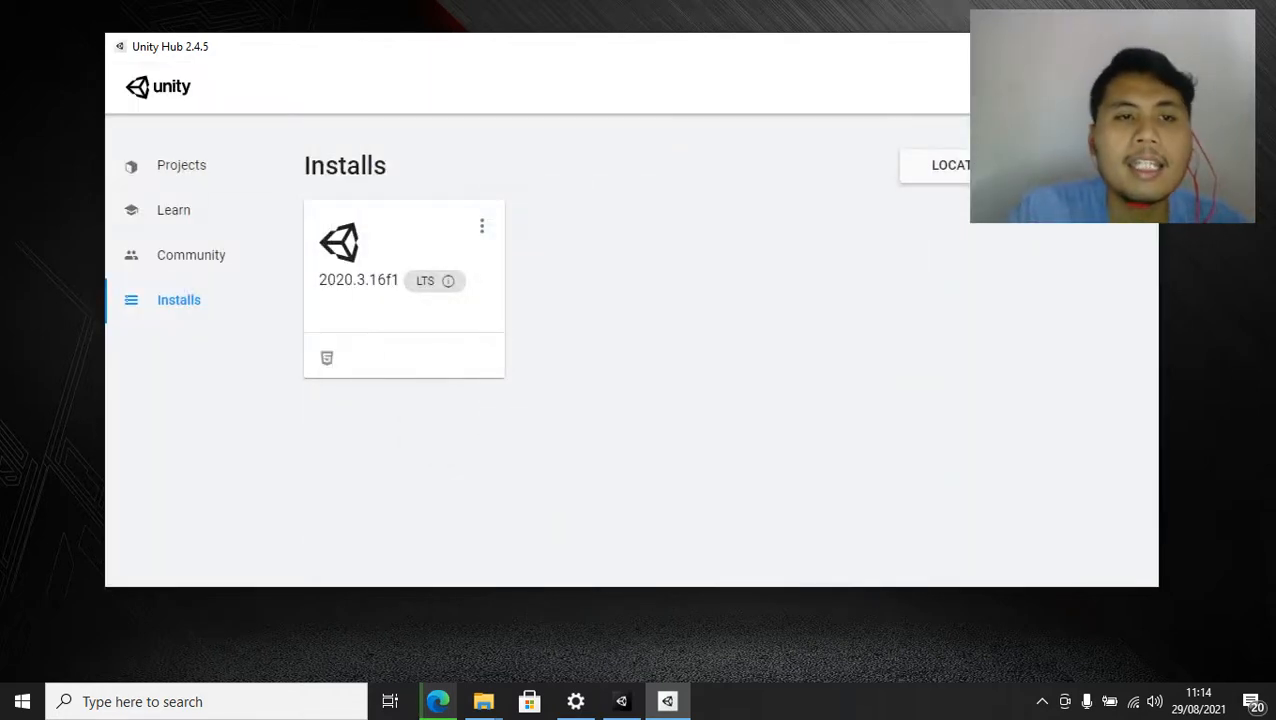
Set up a new project from the 3D template and name it Project-first
left_click(181, 165)
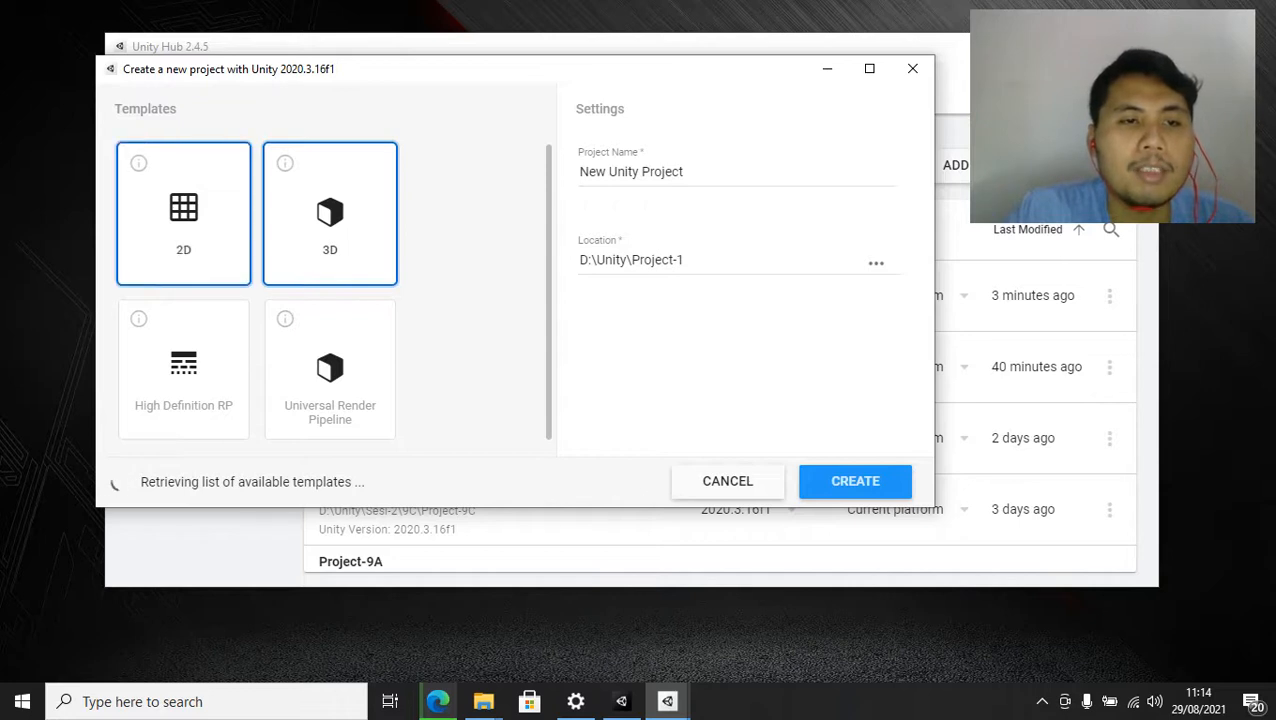
scroll(330, 369, "down", 1)
scroll(330, 356, "up", 1)
left_click(630, 171)
type("P")
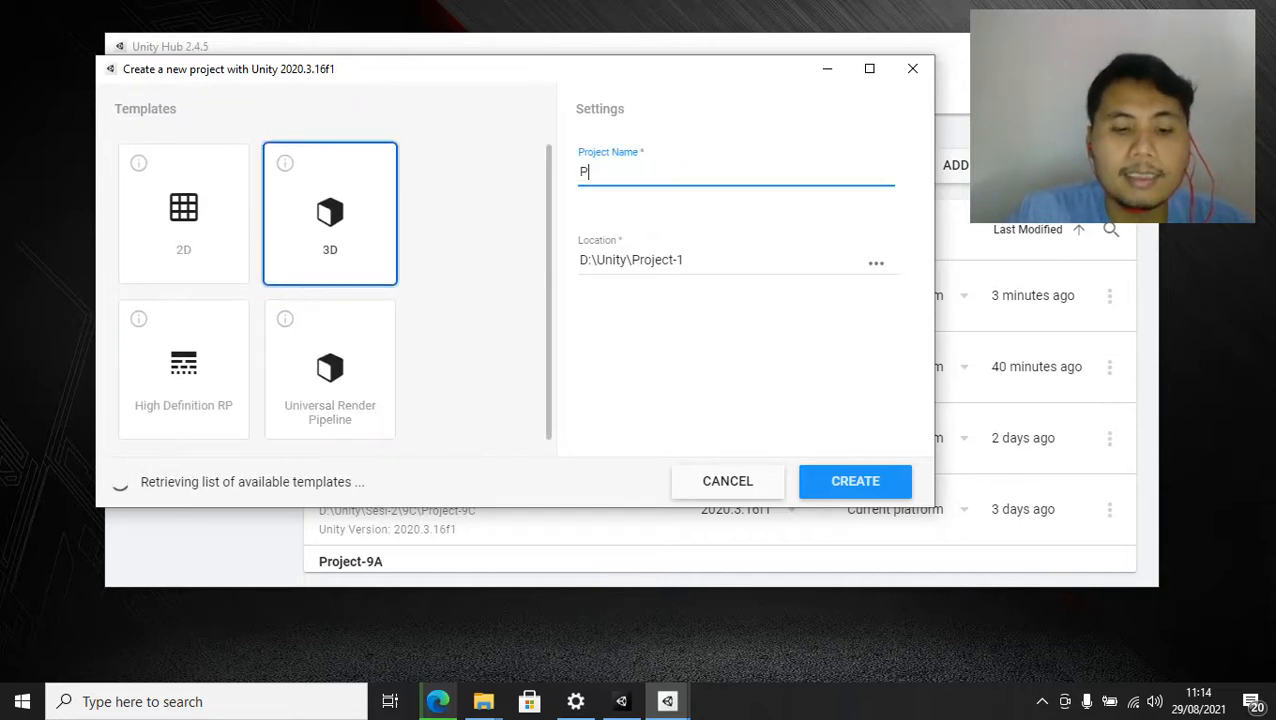
type("roject")
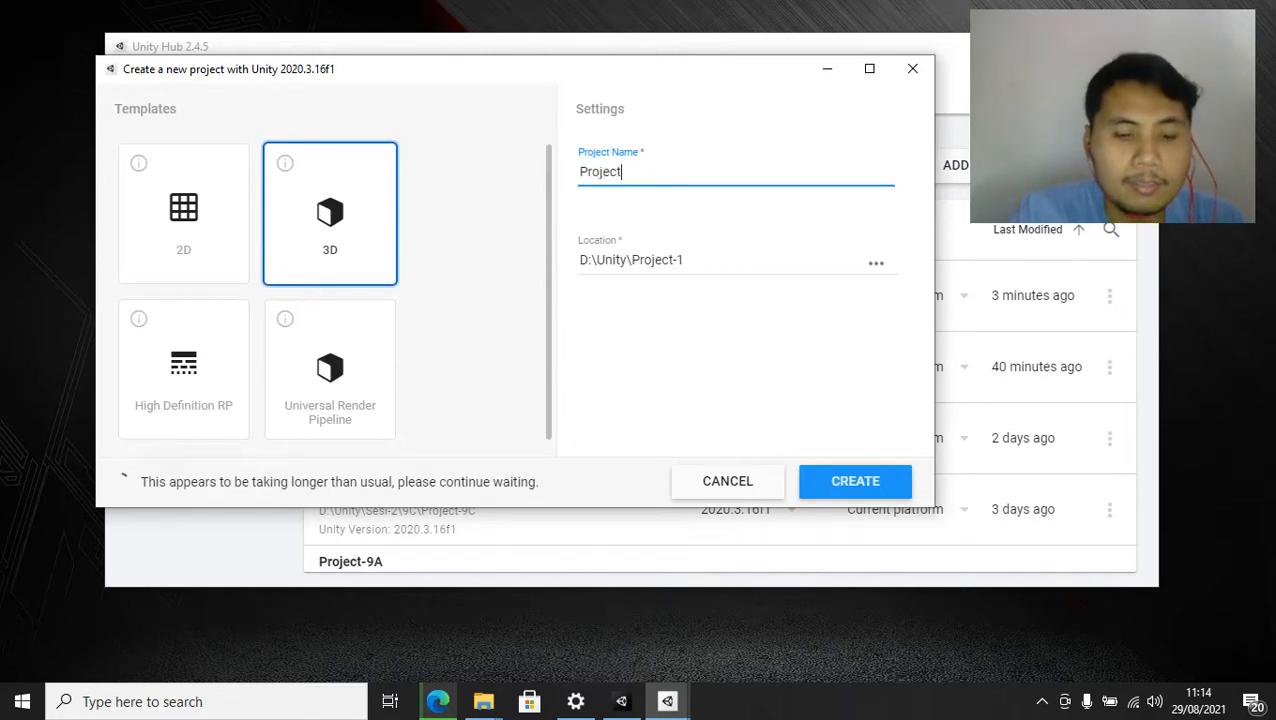
type("-1")
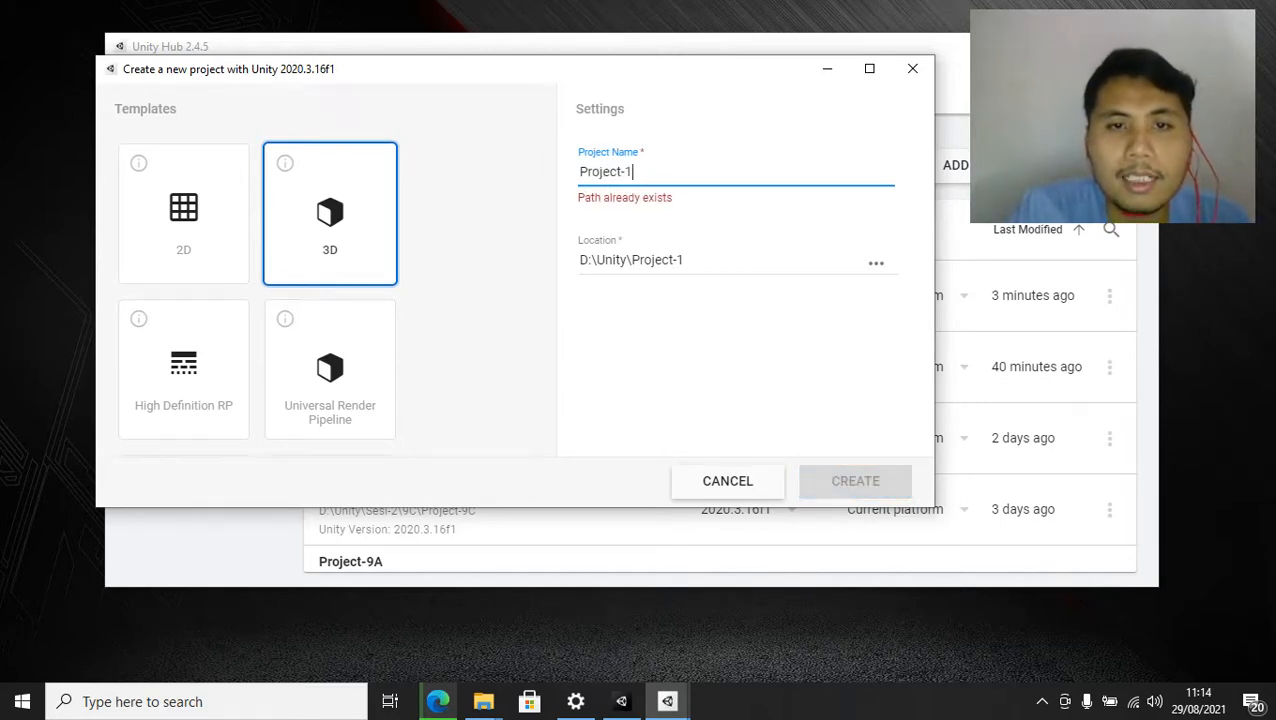
key("BackSpace")
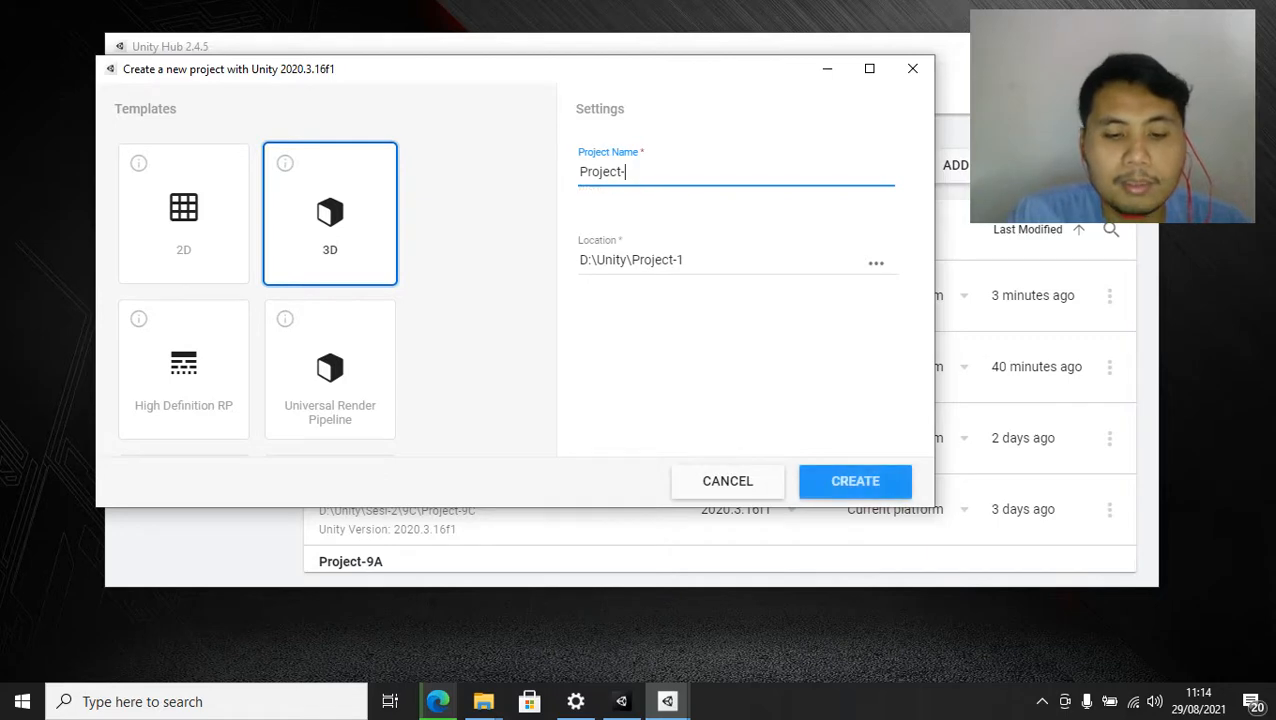
type("first")
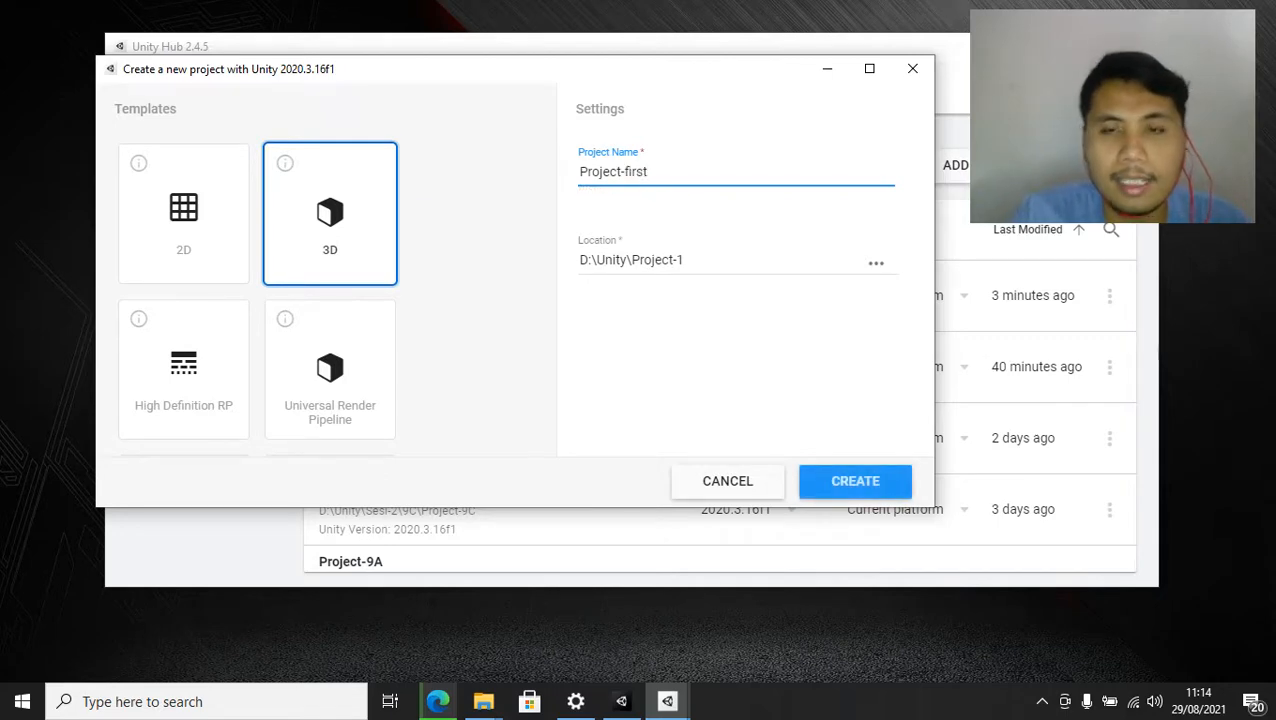
Browse the Project-1 folder as the new project's save location and abandon the project setup
left_click(876, 263)
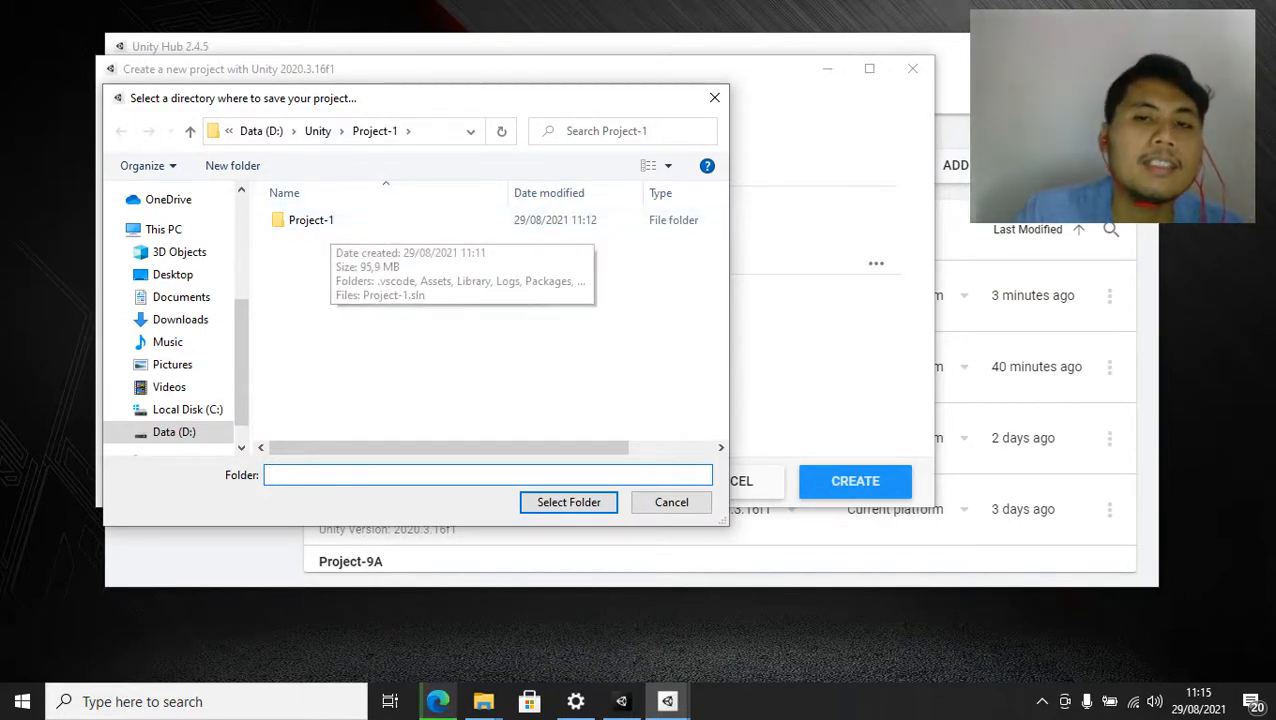
left_click(714, 97)
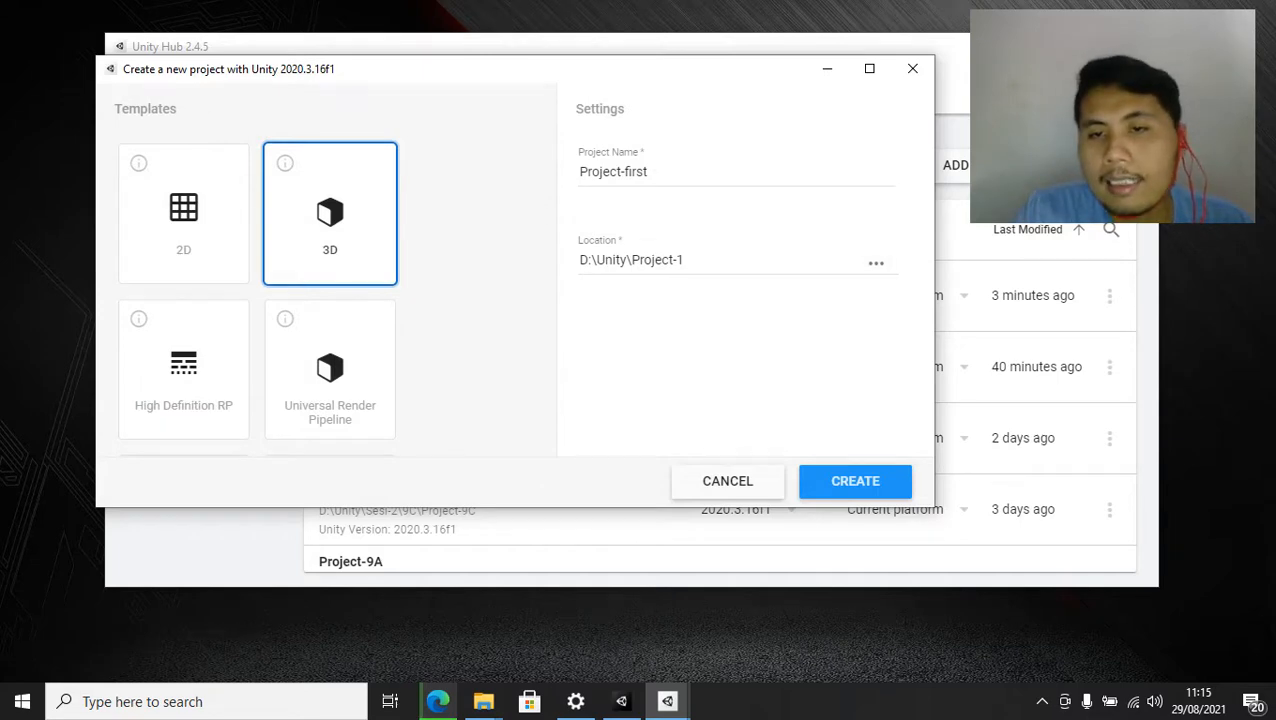
left_click(876, 263)
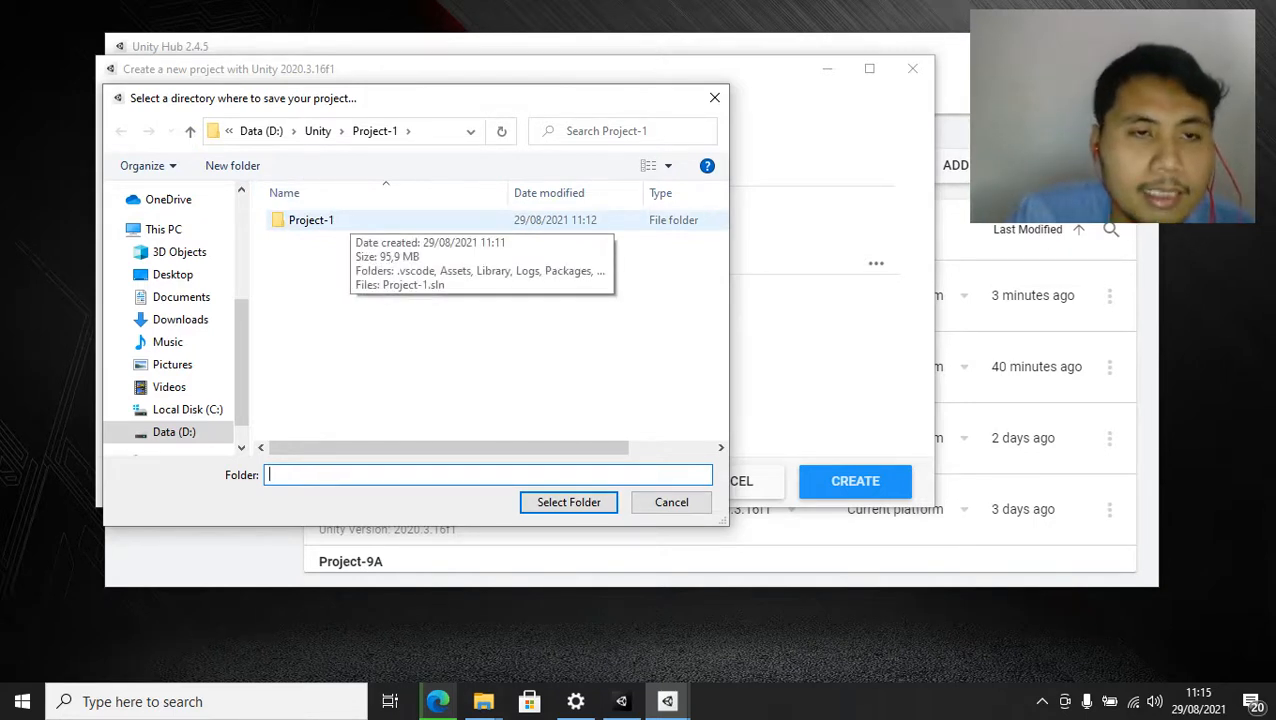
left_click(350, 219)
double_click(350, 219)
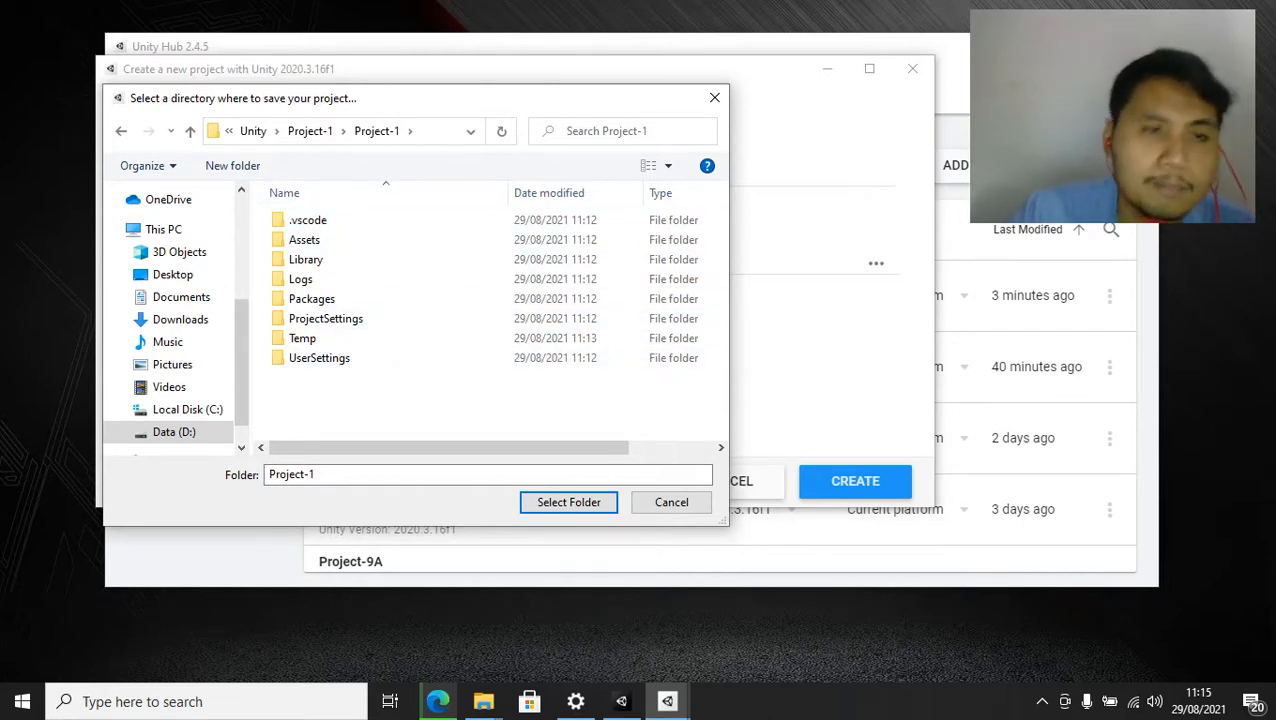
key("Return")
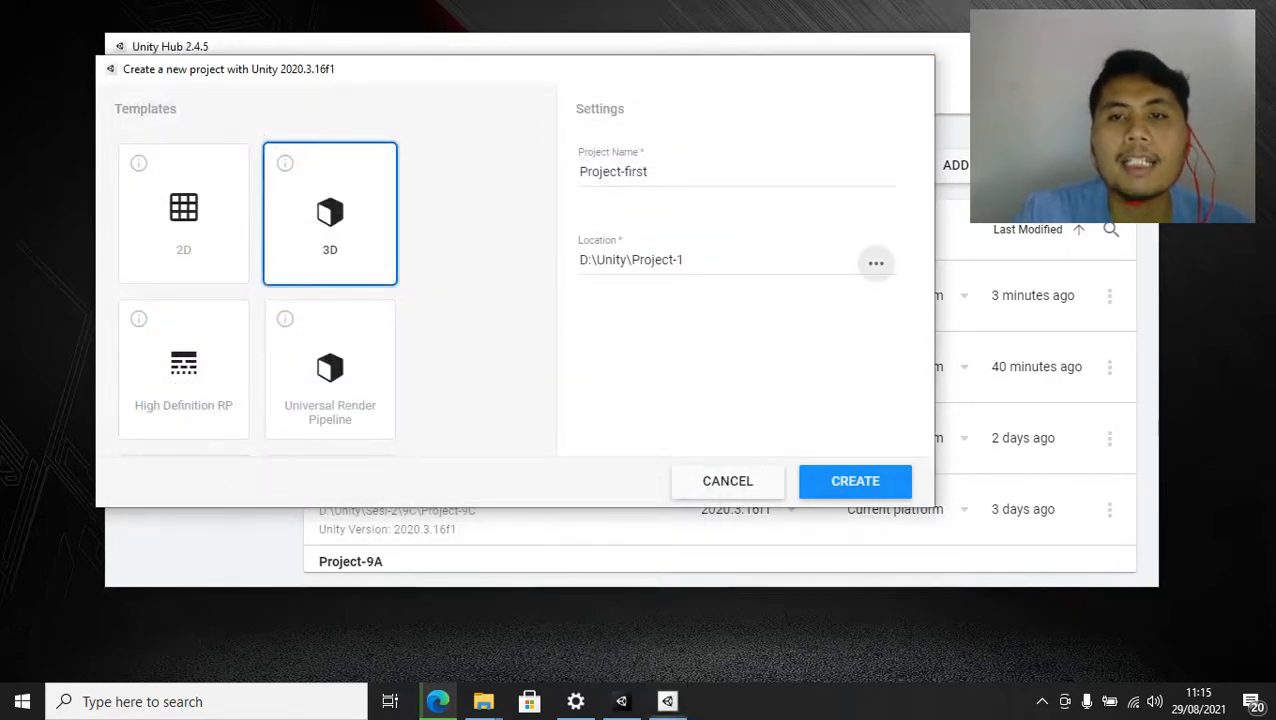
left_click(912, 68)
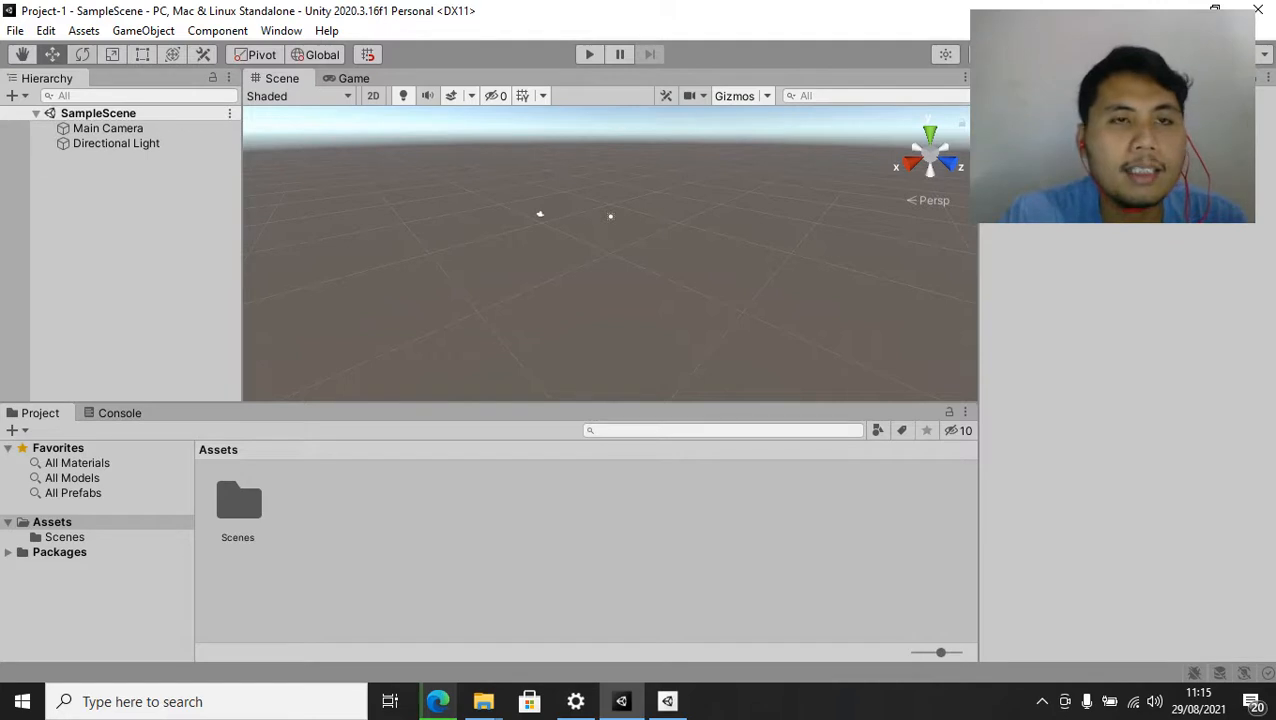
Examine the commands the Unity editor offers for files, editing, components, 3D object creation and help
left_click(15, 30)
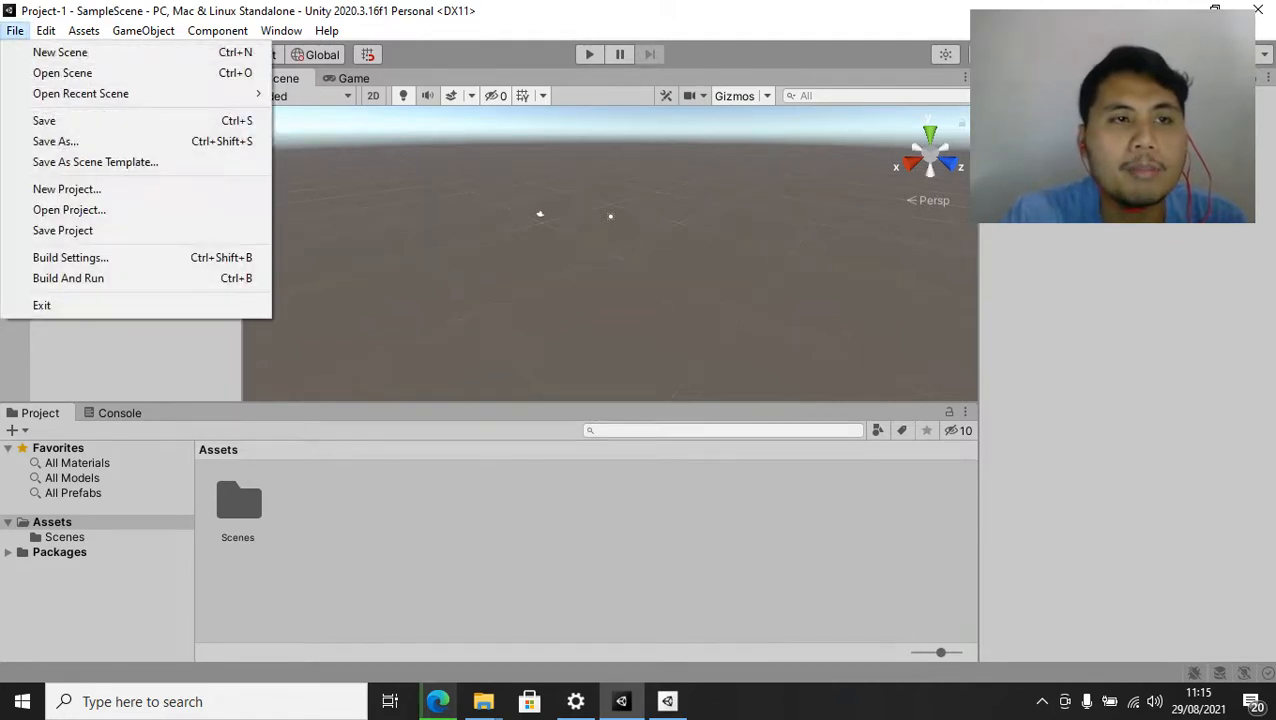
mouse_move(46, 30)
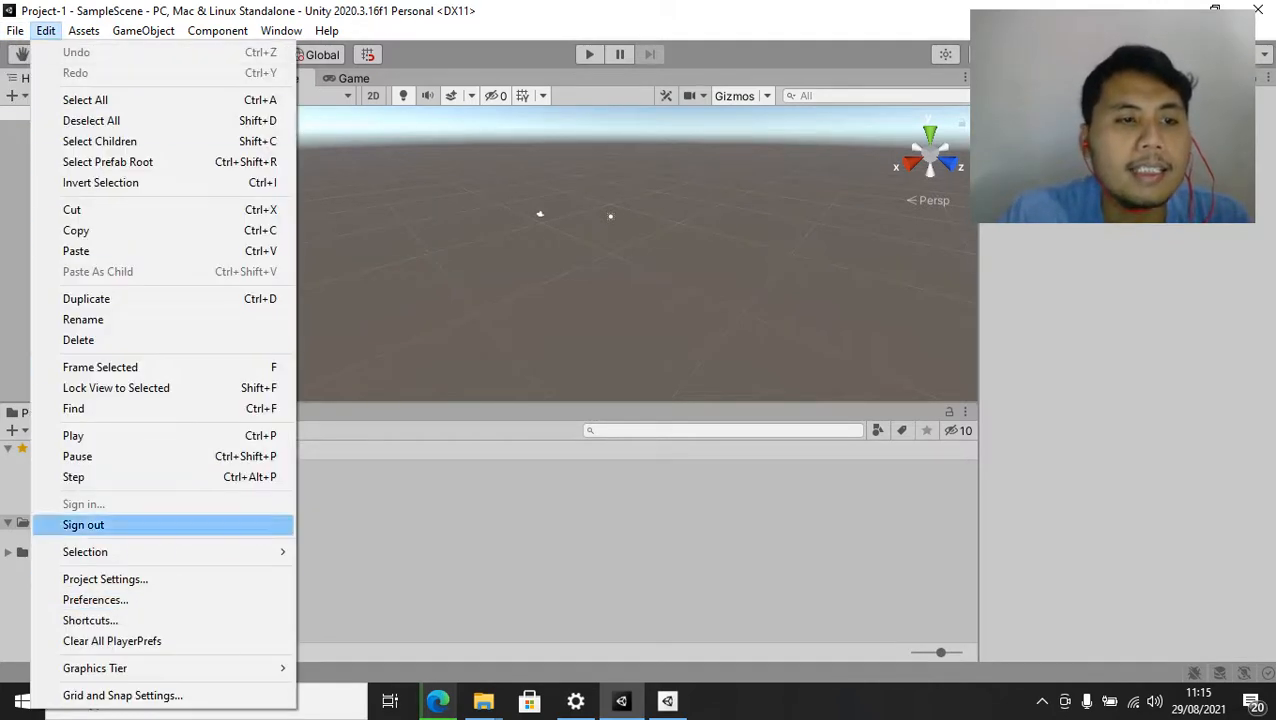
mouse_move(217, 30)
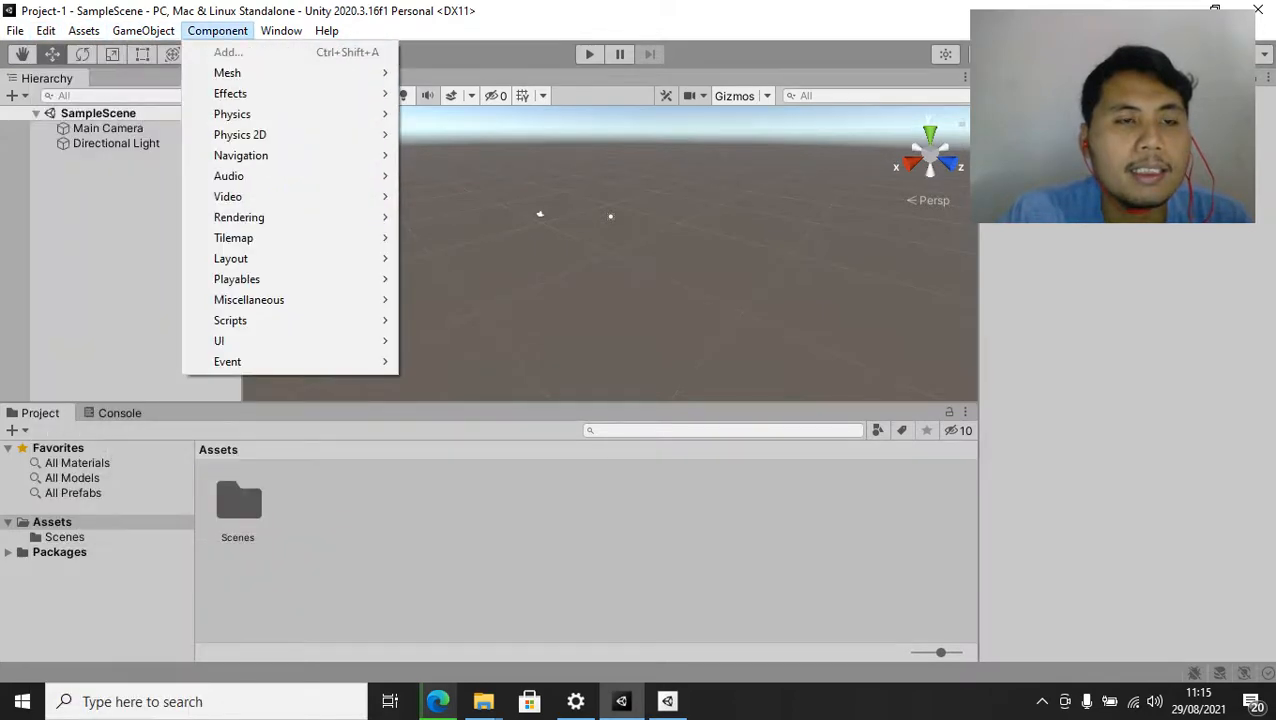
mouse_move(281, 30)
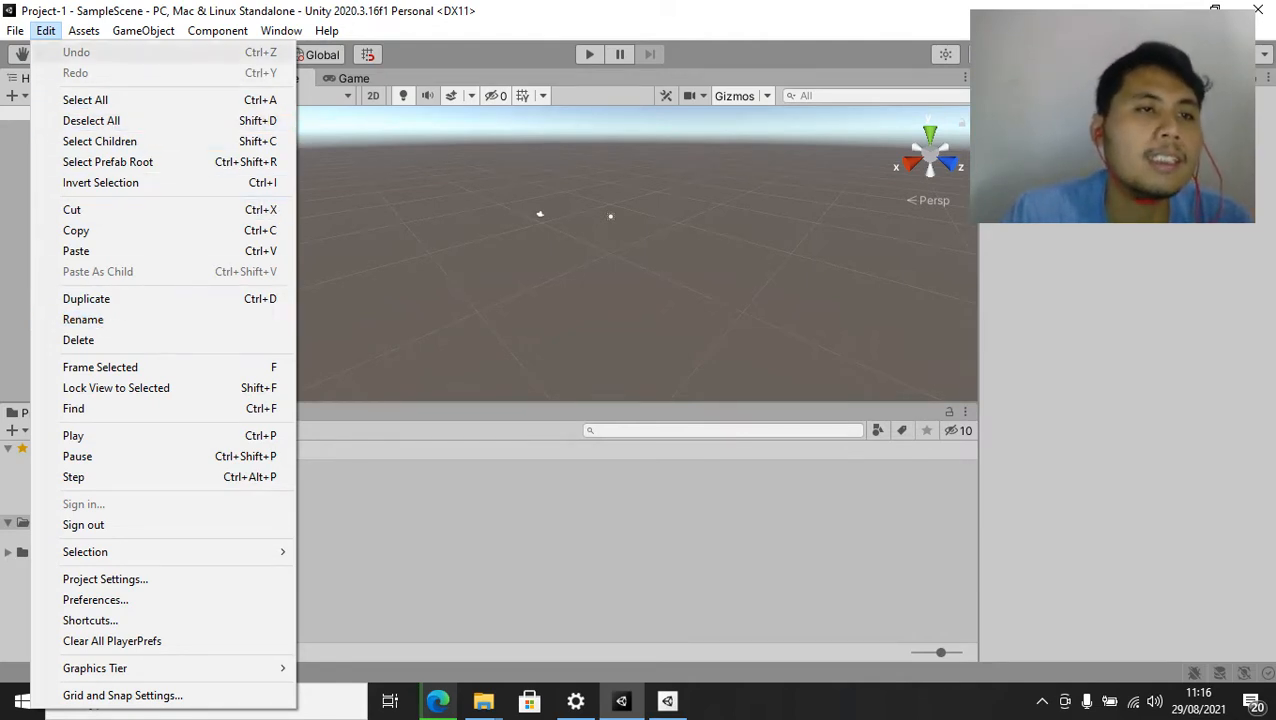
mouse_move(143, 30)
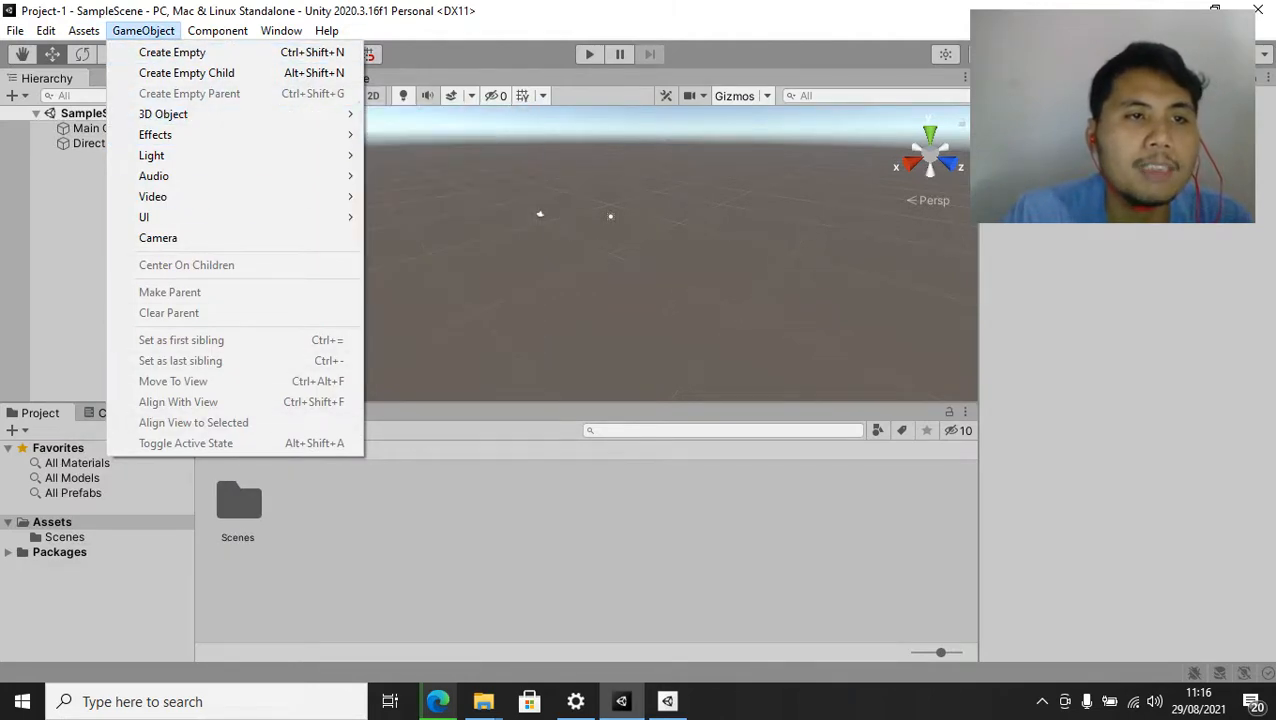
mouse_move(163, 114)
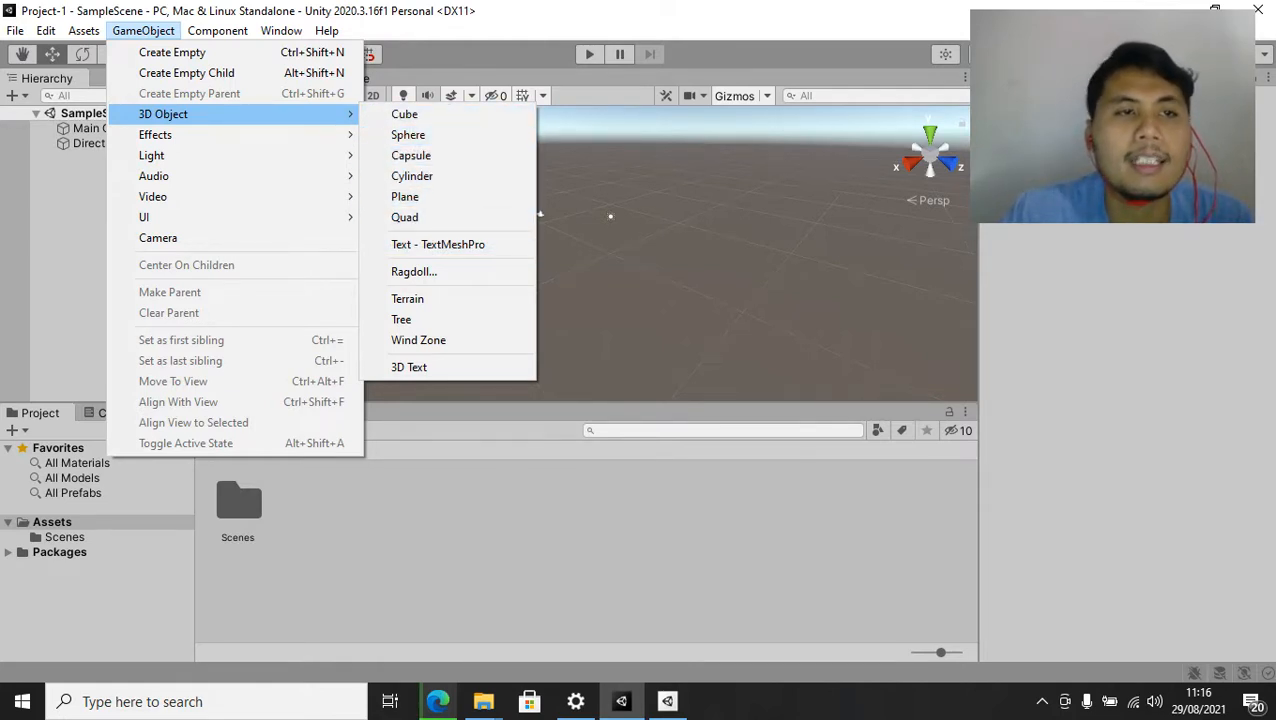
mouse_move(326, 30)
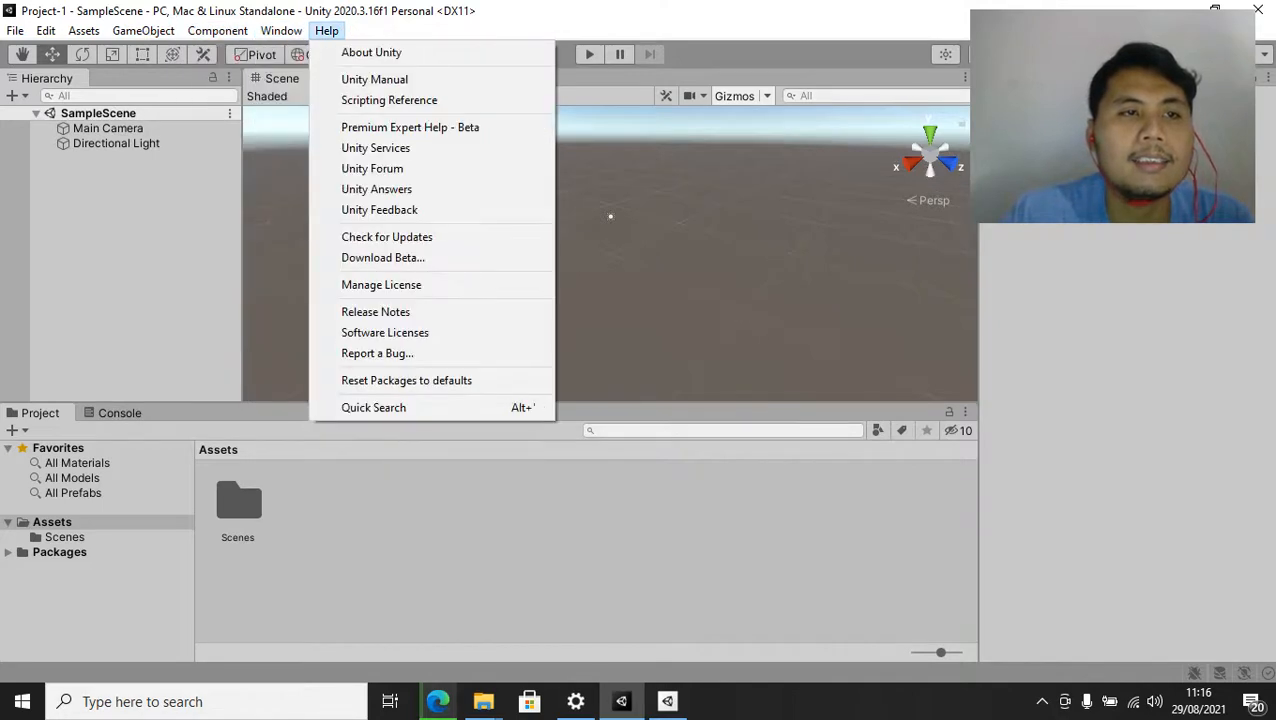
key("Escape")
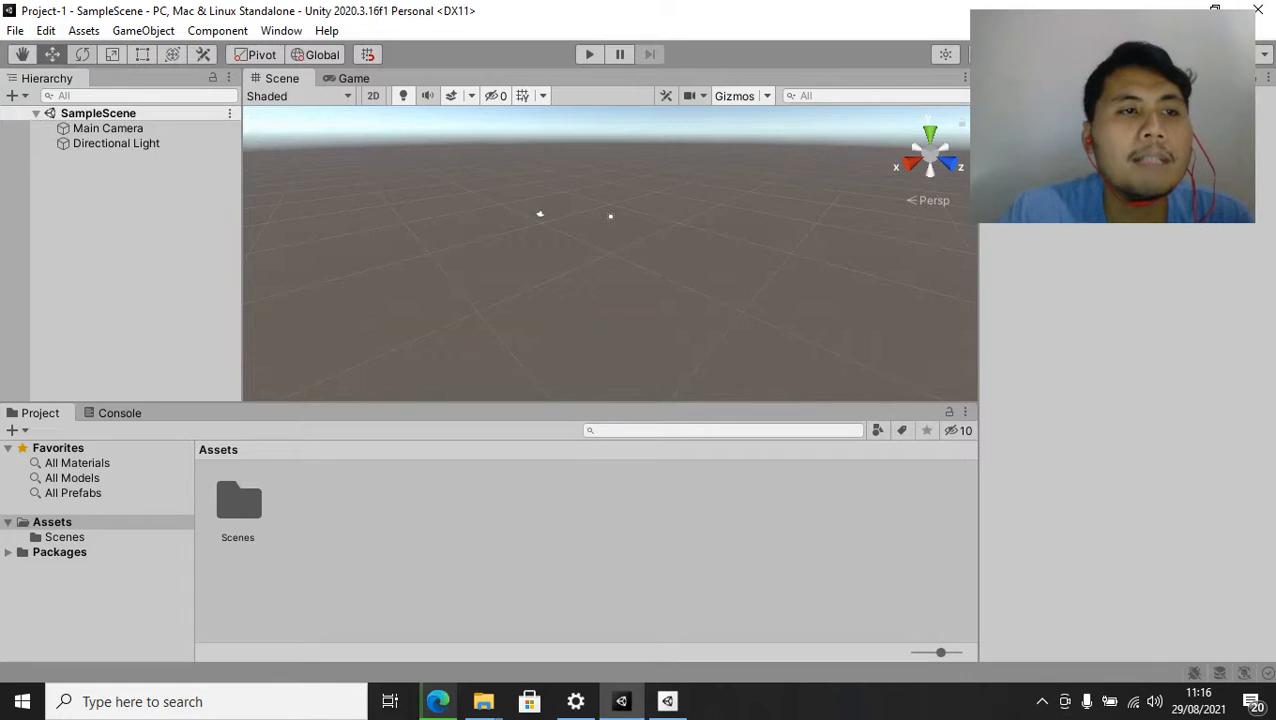
Try out the transform tools and the Center handle setting, finishing with the Move tool and Pivot handle positioning
left_click(142, 54)
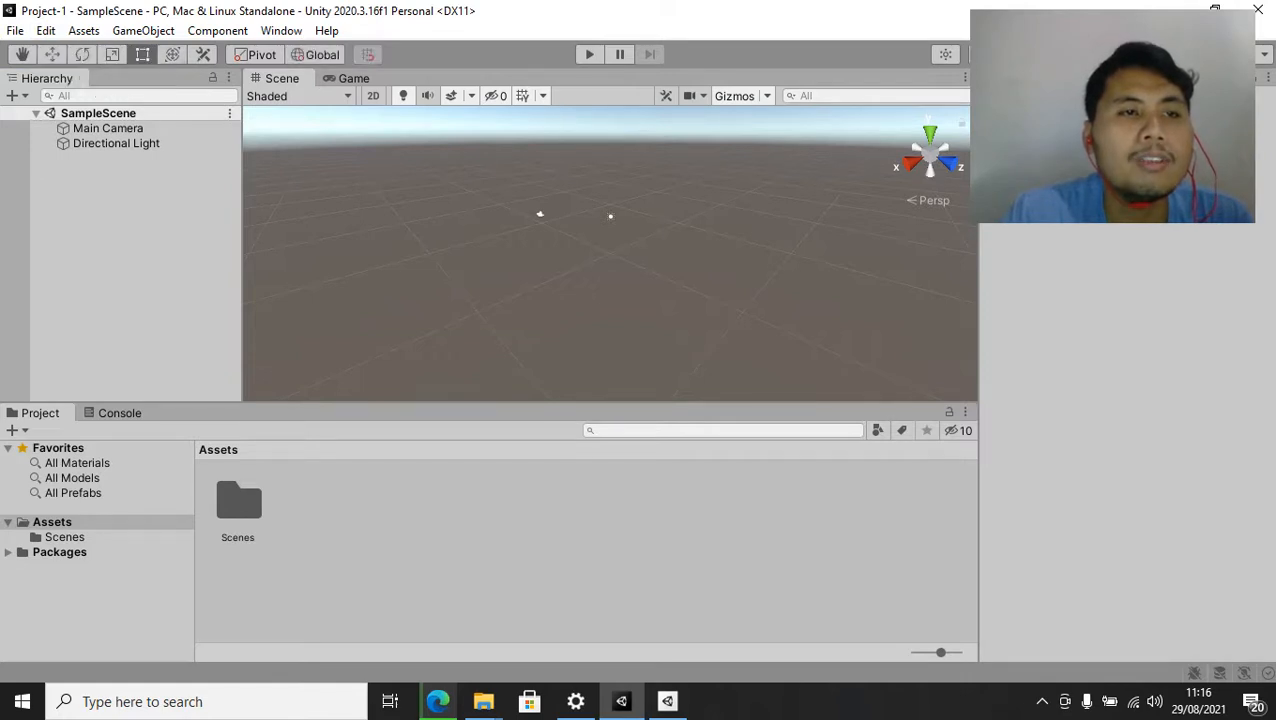
left_click(202, 54)
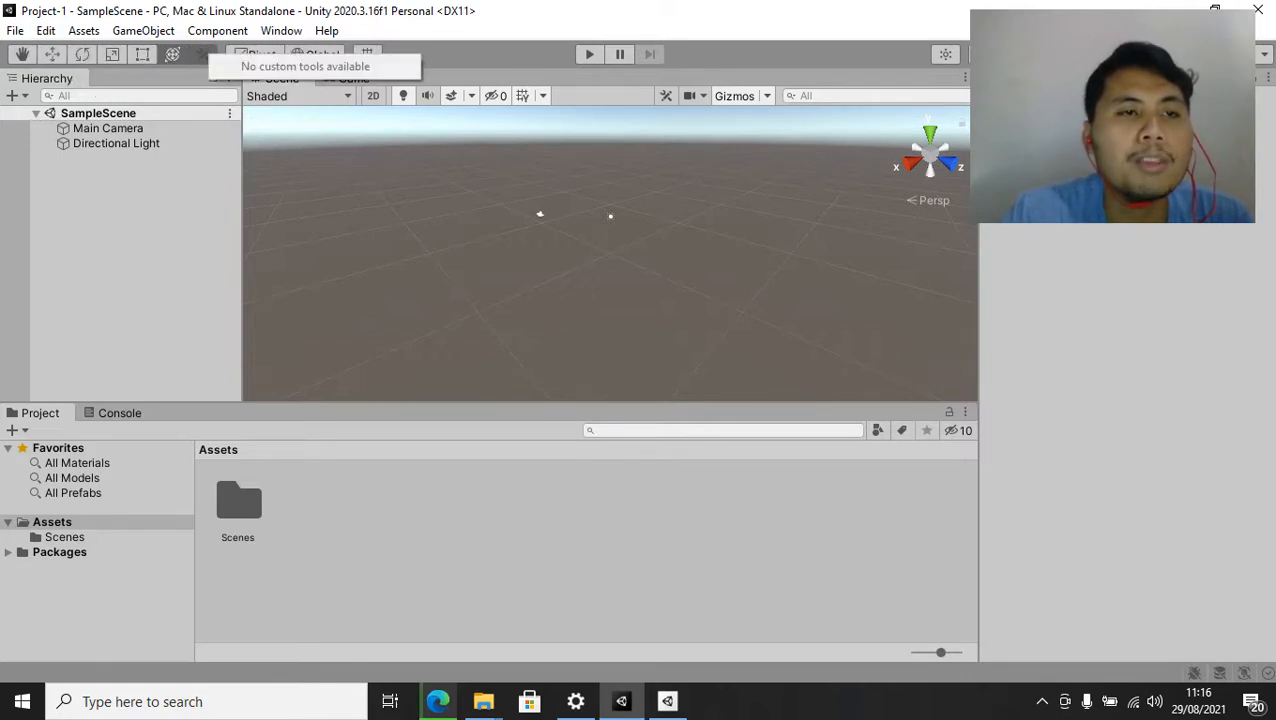
left_click(172, 54)
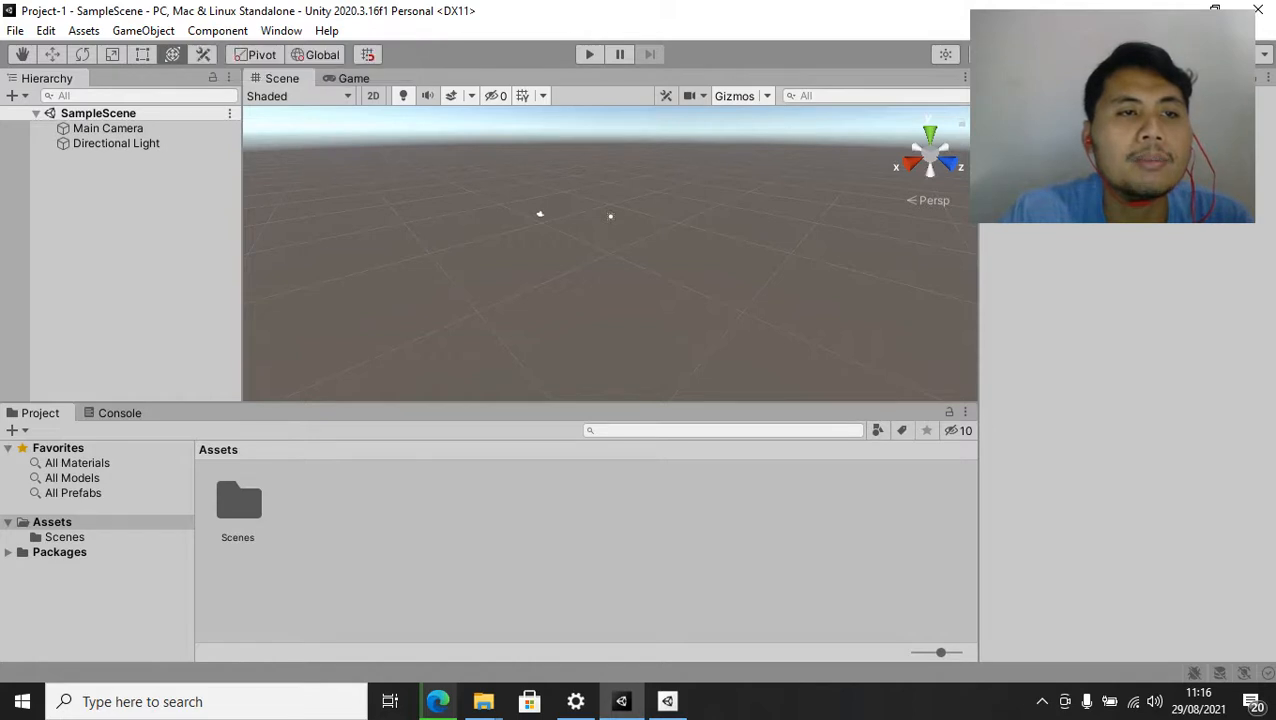
left_click(142, 54)
left_click(112, 54)
left_click(52, 54)
left_click(22, 54)
left_click(52, 54)
left_click(82, 54)
left_click(52, 54)
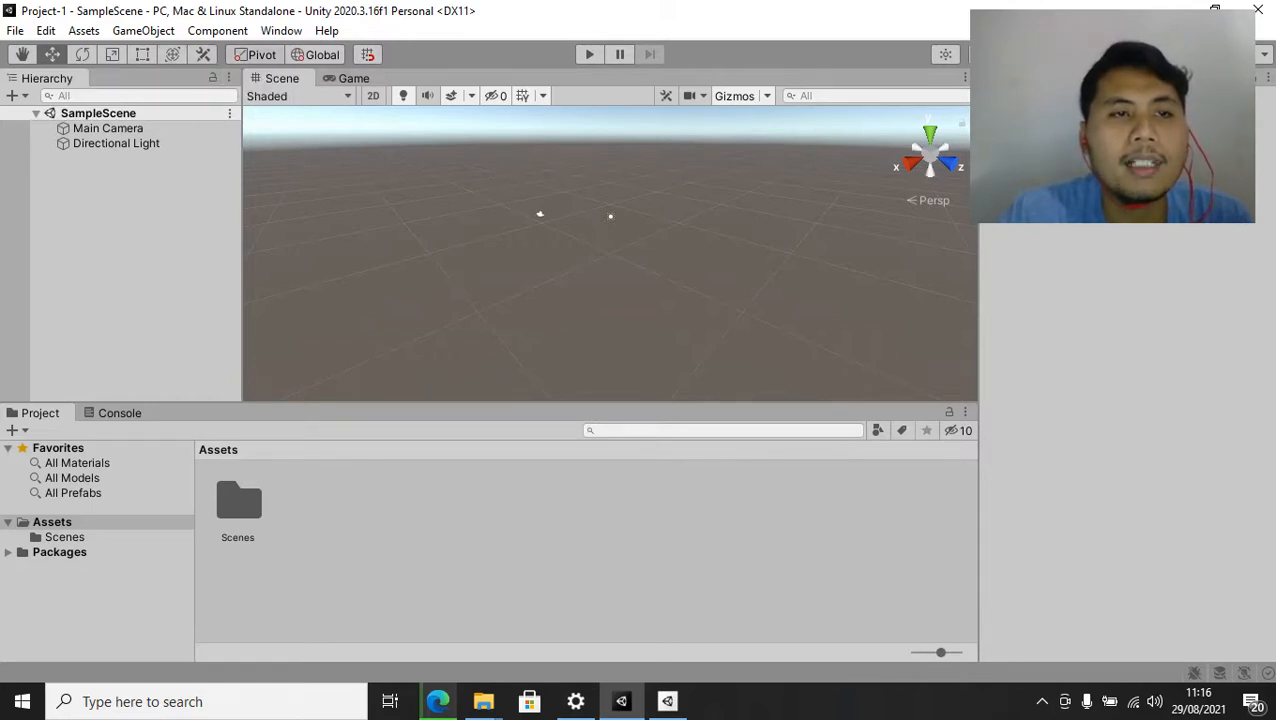
left_click(256, 54)
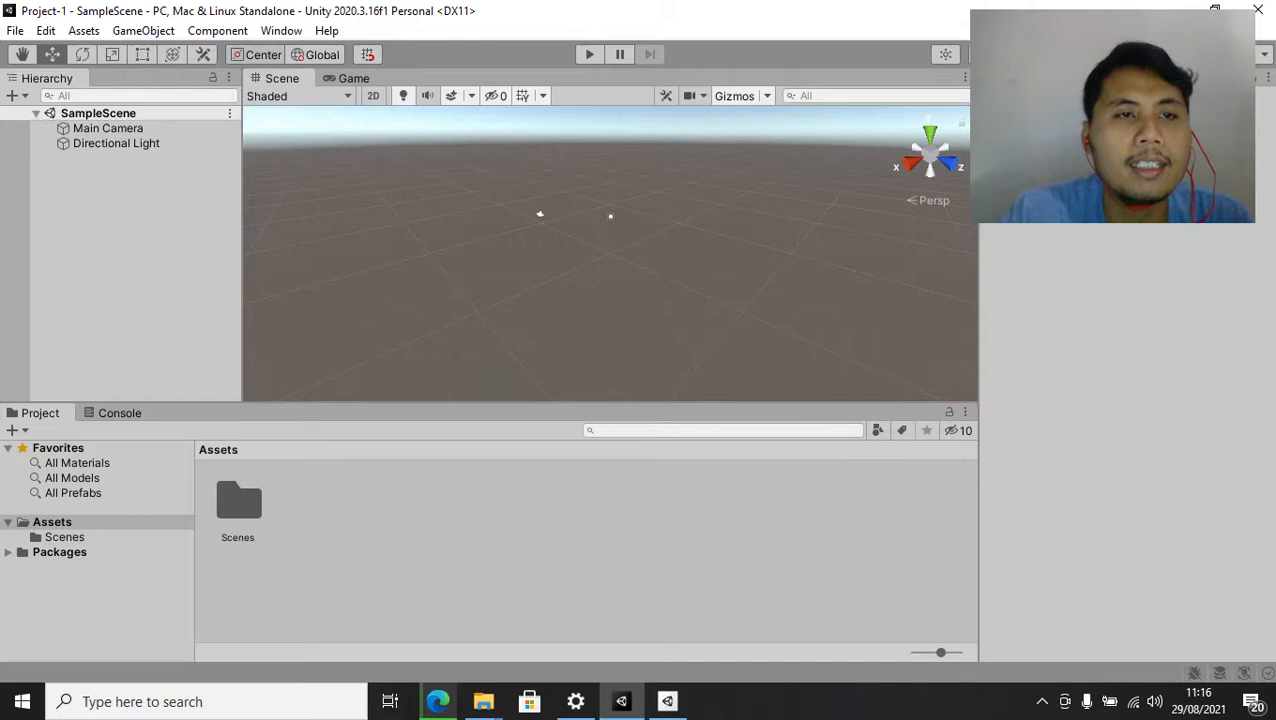
left_click(256, 54)
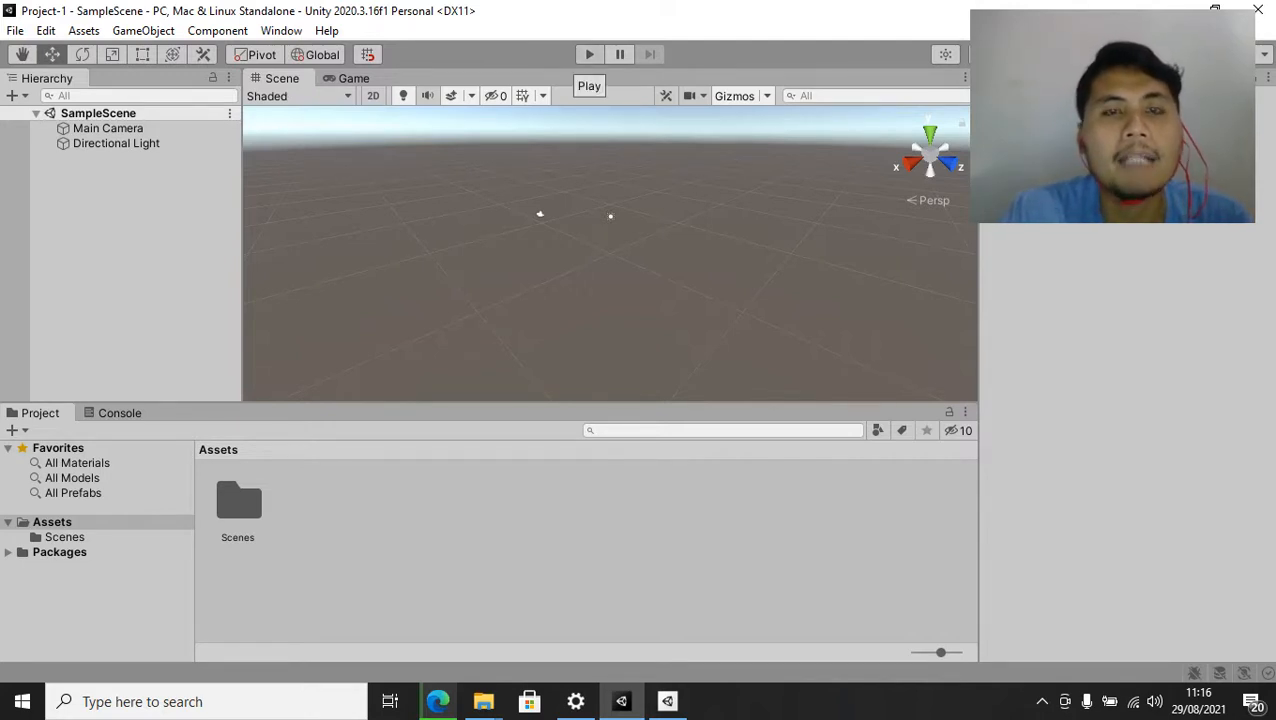
Compare the sample scene in the Scene and Game views, returning to the Scene view
scroll(610, 254, "up", 15)
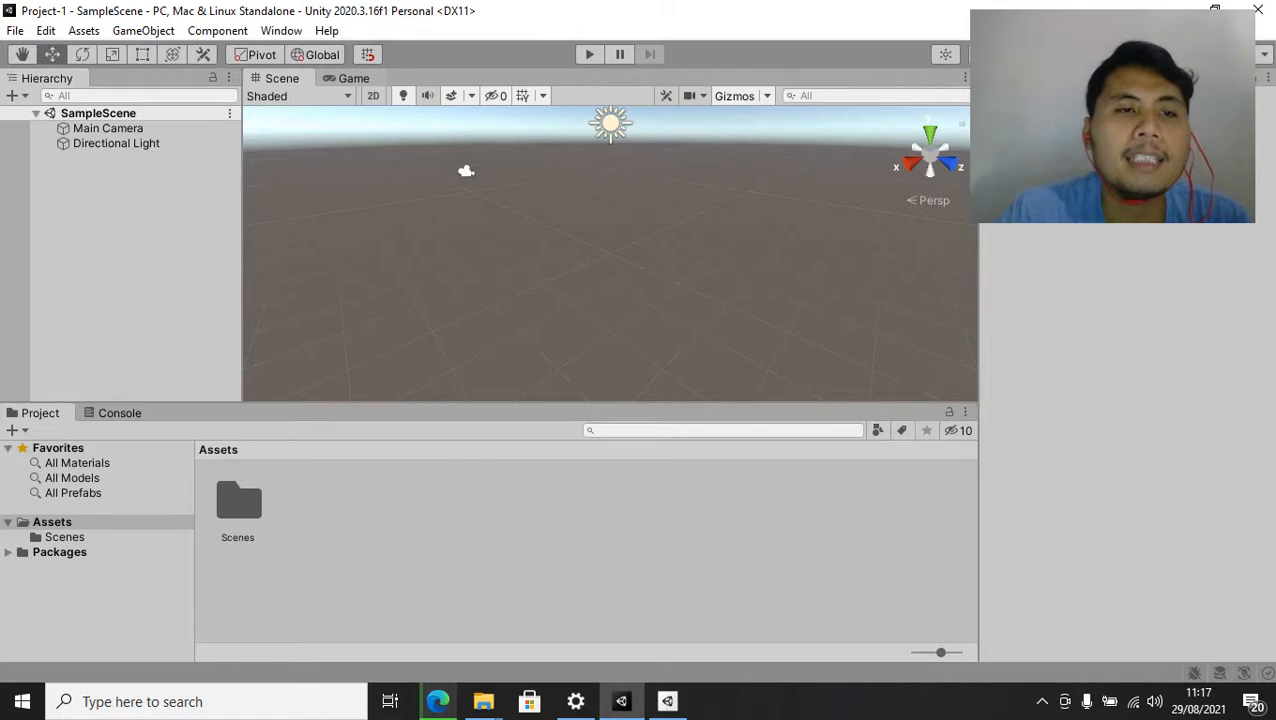
key("ctrl+2")
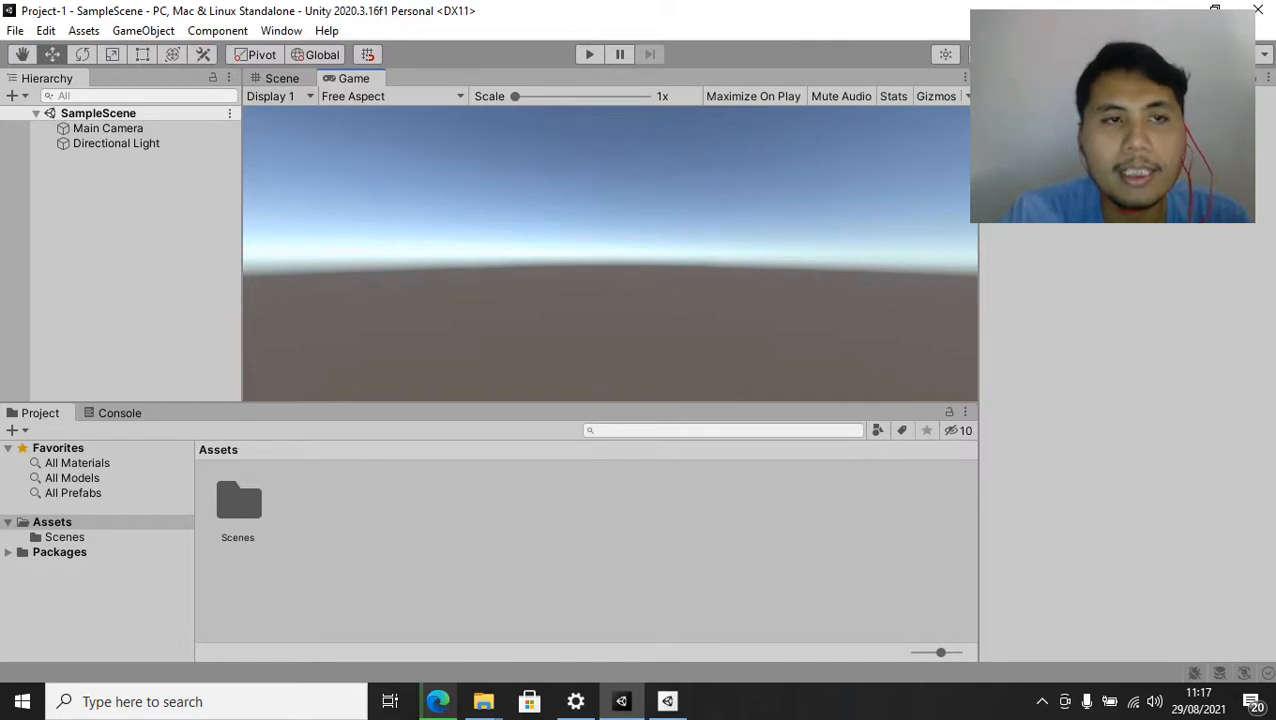
key("ctrl+1")
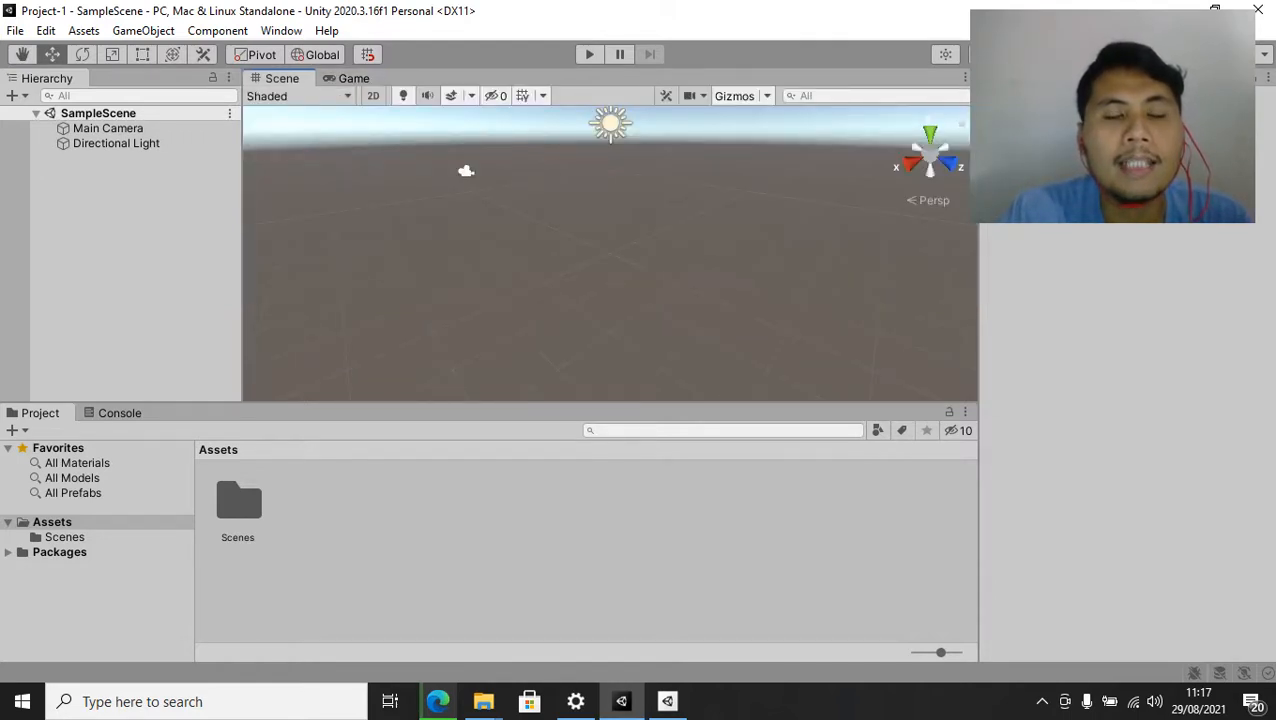
key("ctrl+2")
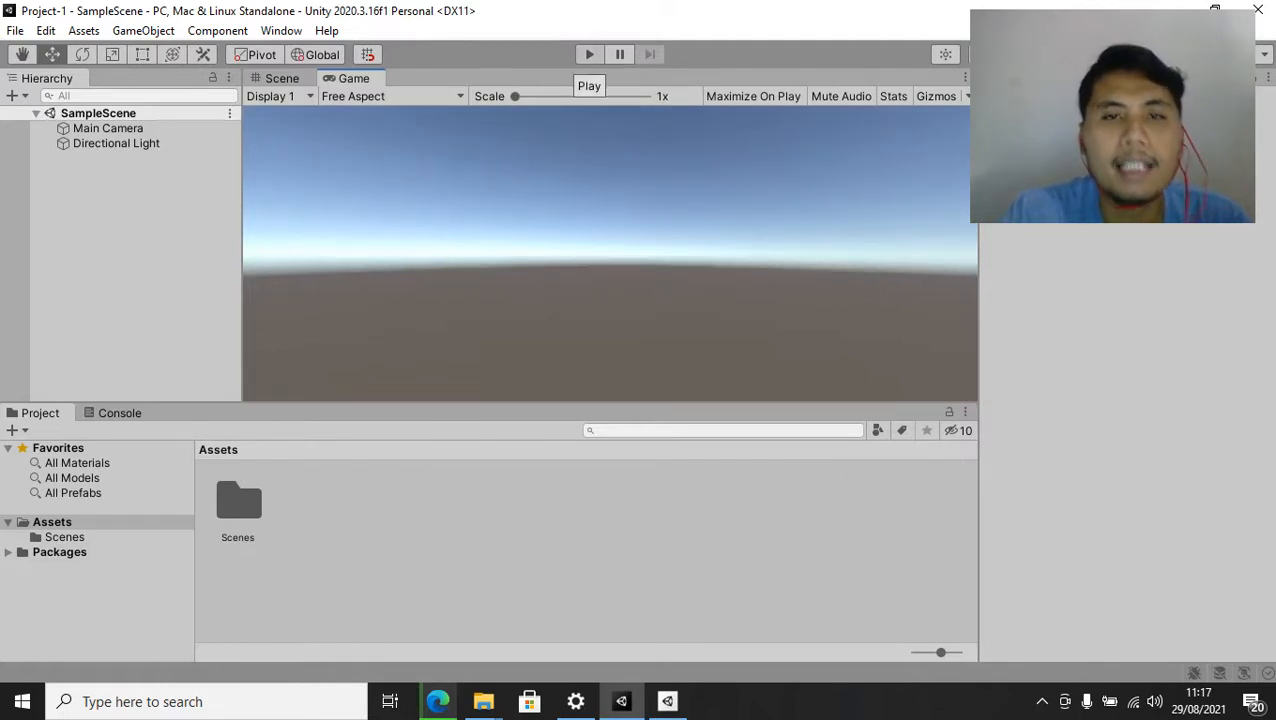
left_click(300, 78)
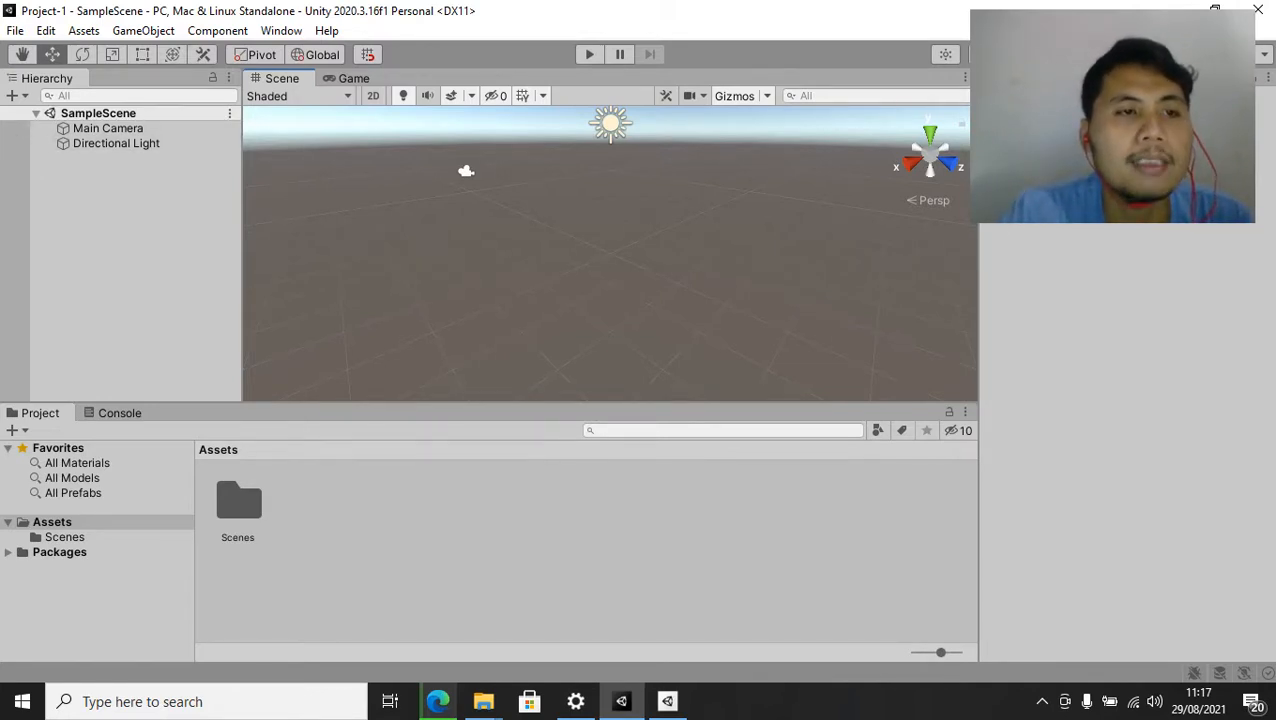
Add a 3D cube to SampleScene with its default name
right_click(110, 181)
mouse_move(180, 424)
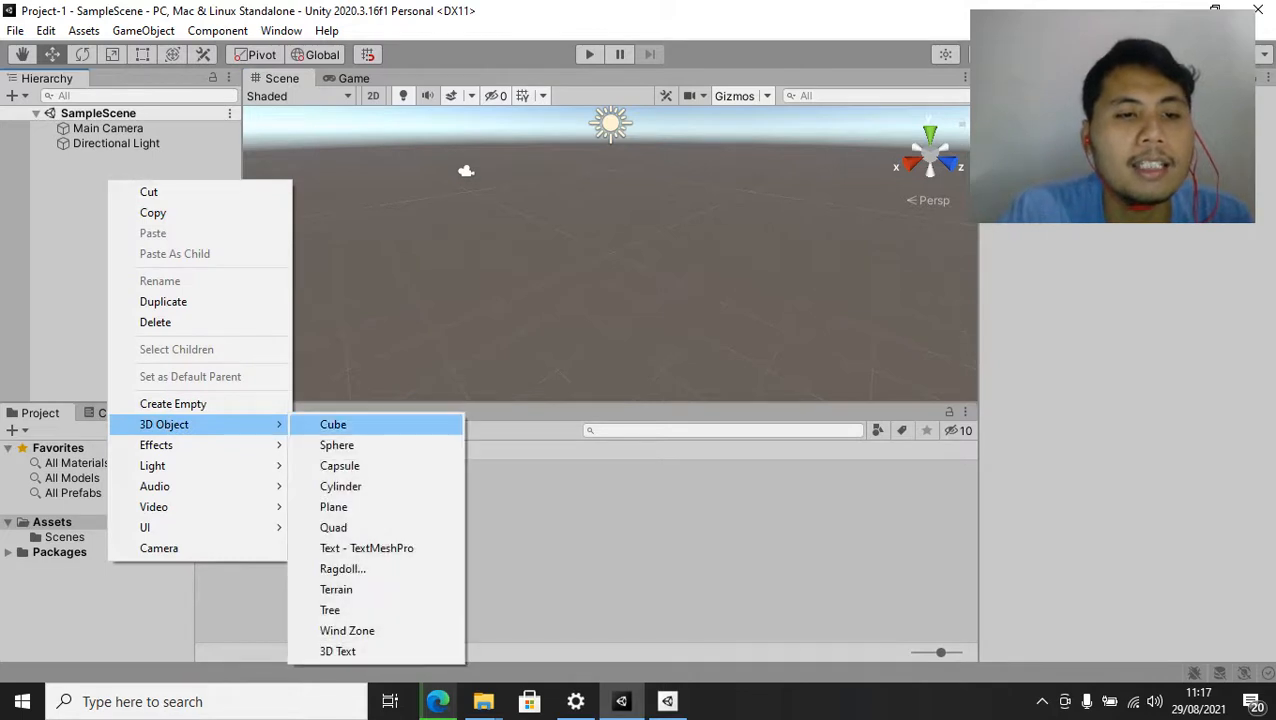
left_click(333, 424)
key("Return")
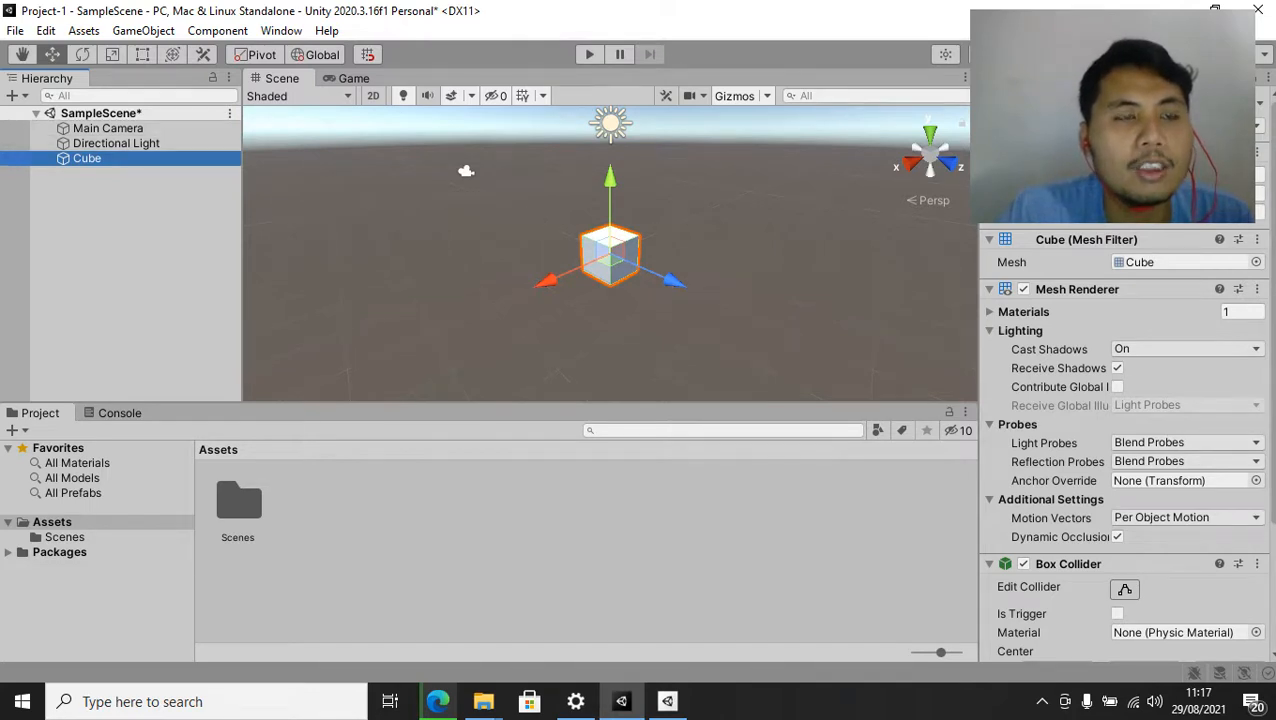
Add a 3D capsule to the scene and move it beside the cube, to about X 1.16 and Y -0.18
right_click(104, 180)
mouse_move(200, 427)
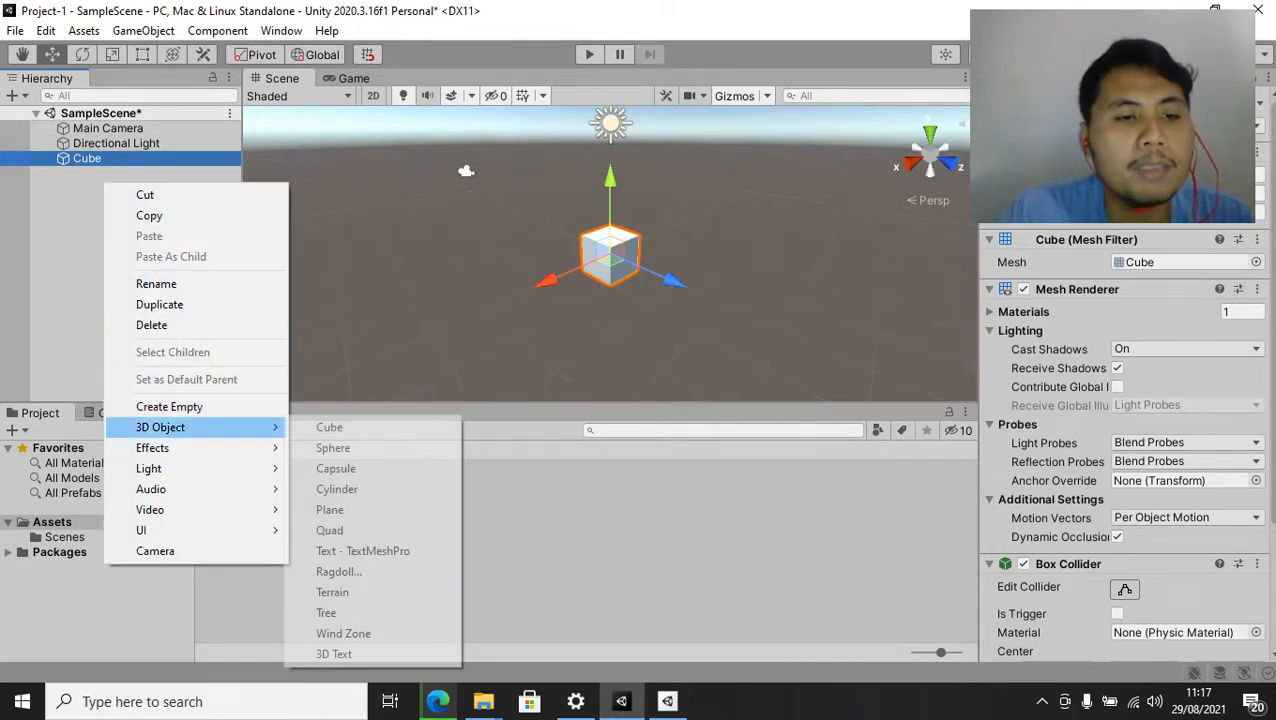
left_click(336, 468)
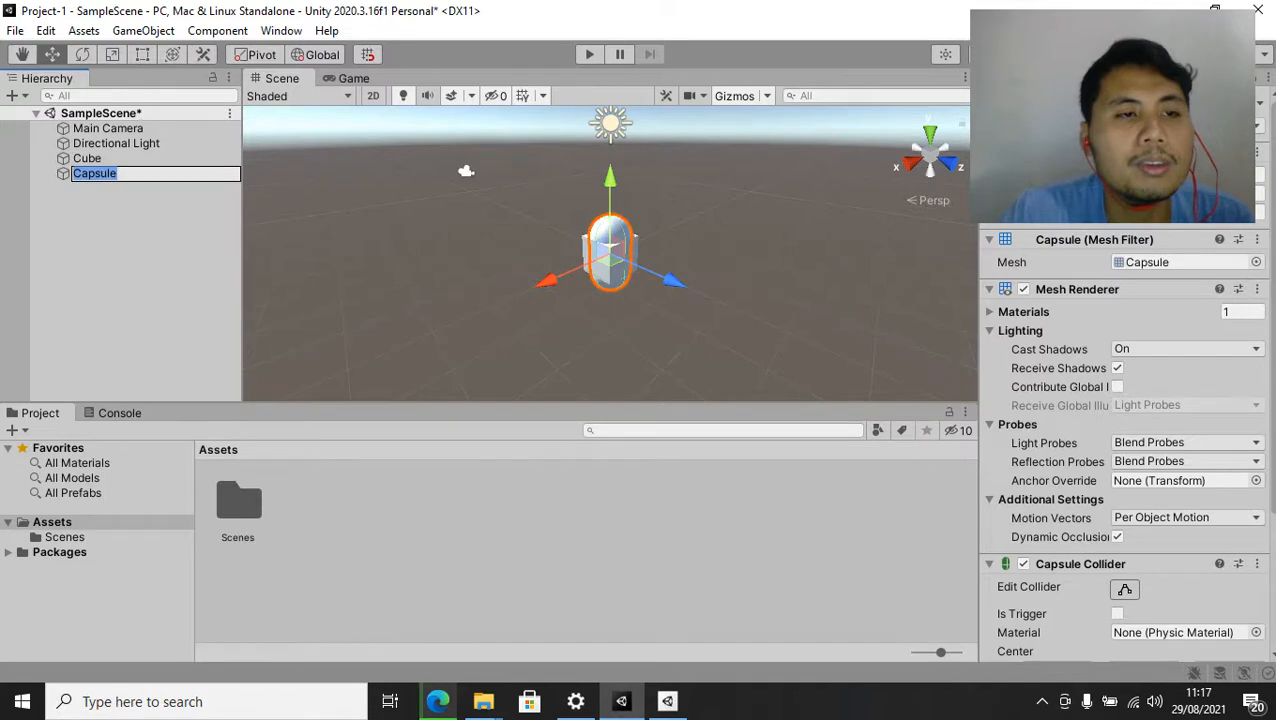
left_click(603, 247)
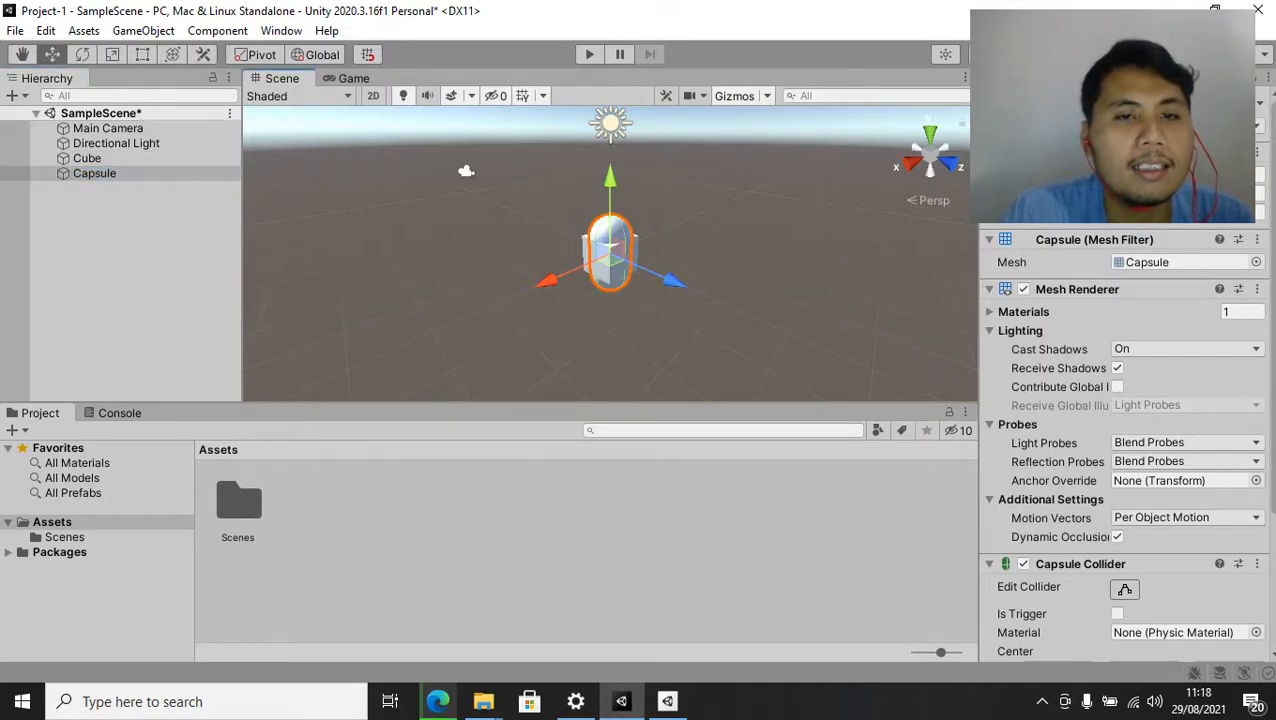
mouse_move(610, 188)
left_mouse_down()
mouse_move(610, 138)
mouse_move(610, 195)
left_mouse_up()
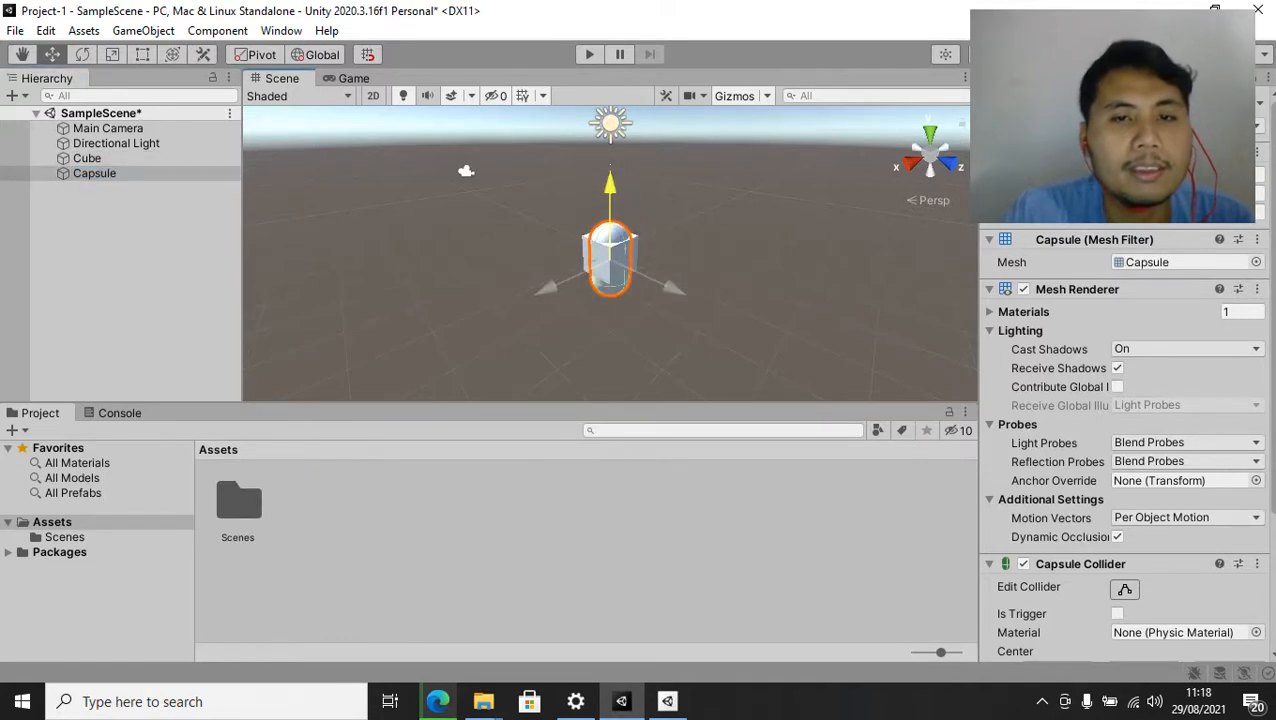
left_click_drag(546, 288, 503, 308)
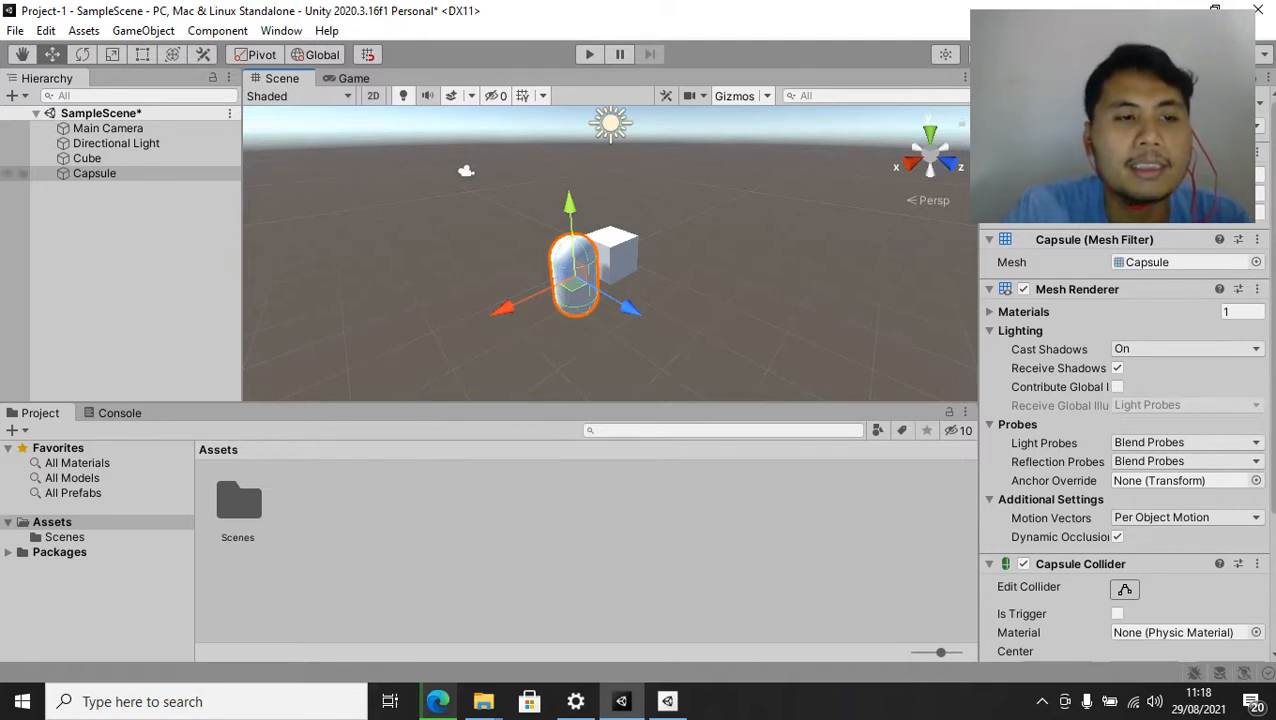
Save the capsule as a prefab in the Assets folder and delete the cube and capsule from the scene
left_click_drag(94, 173, 310, 505)
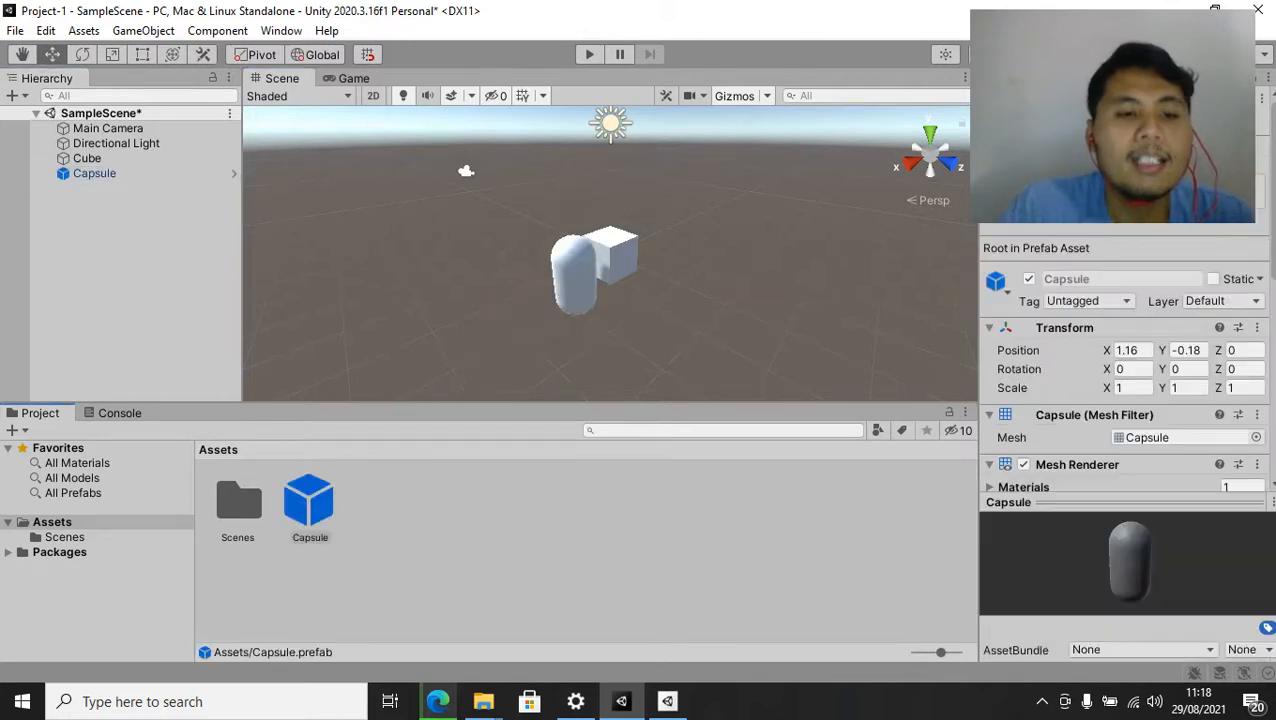
left_click(135, 260)
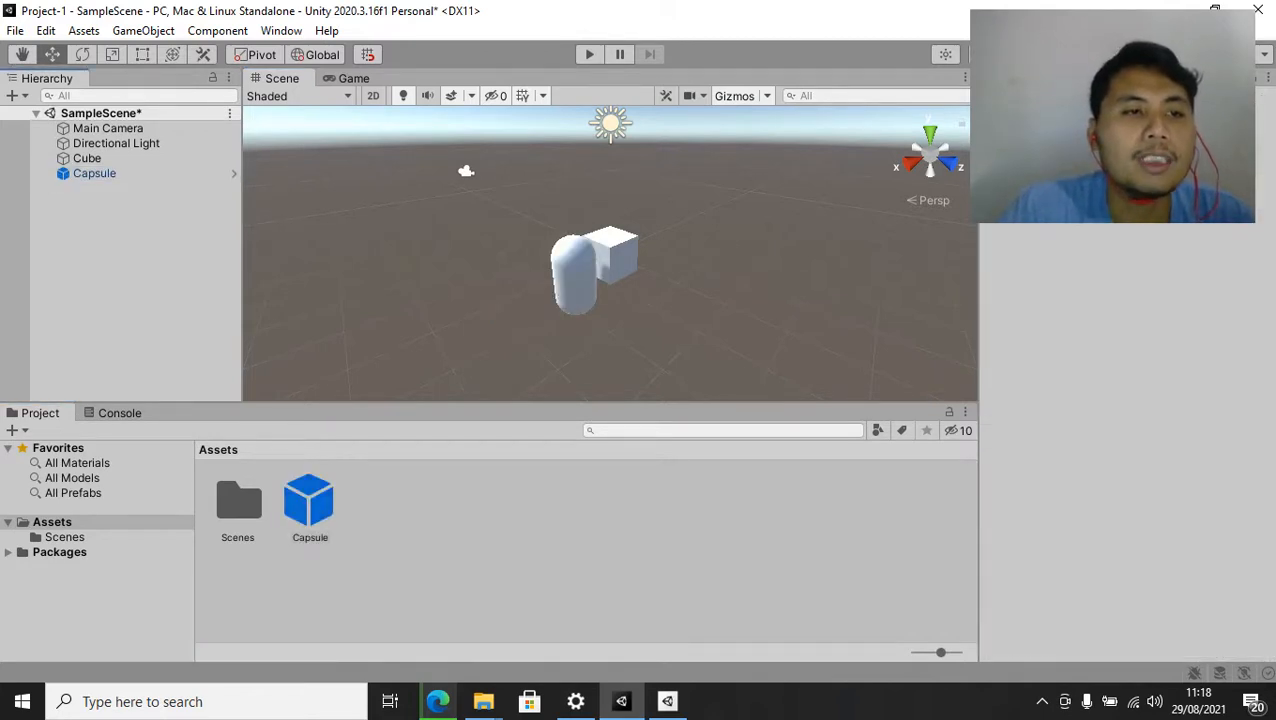
left_click(94, 173)
left_click(87, 158, "ctrl")
right_click(103, 161)
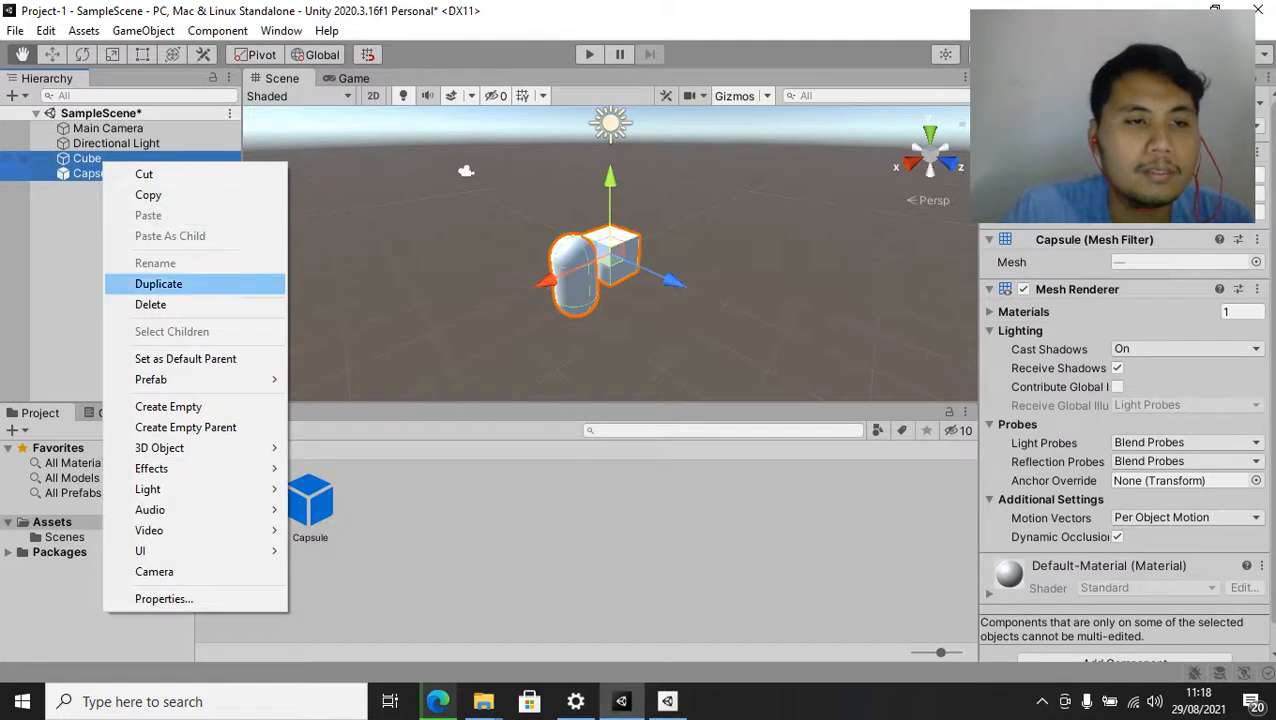
left_click(150, 304)
Place the Capsule prefab in the sample scene and duplicate the instance twice
left_click(310, 500)
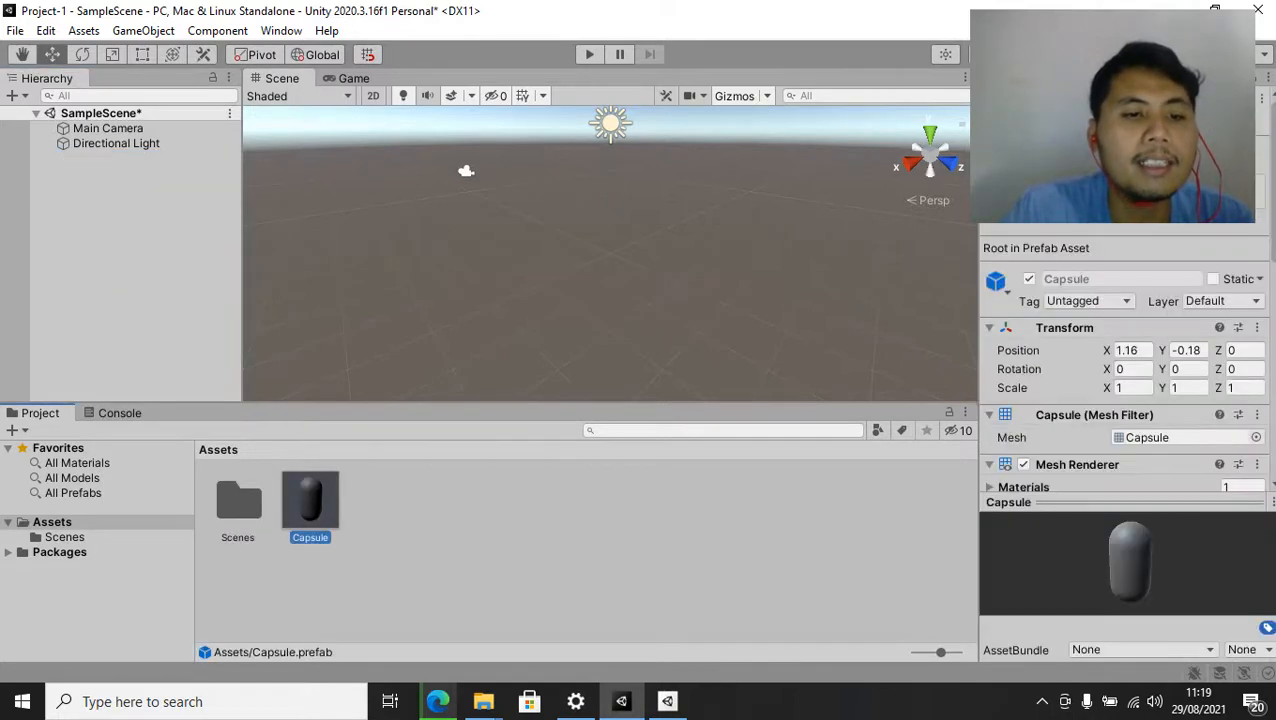
left_click_drag(310, 500, 110, 180)
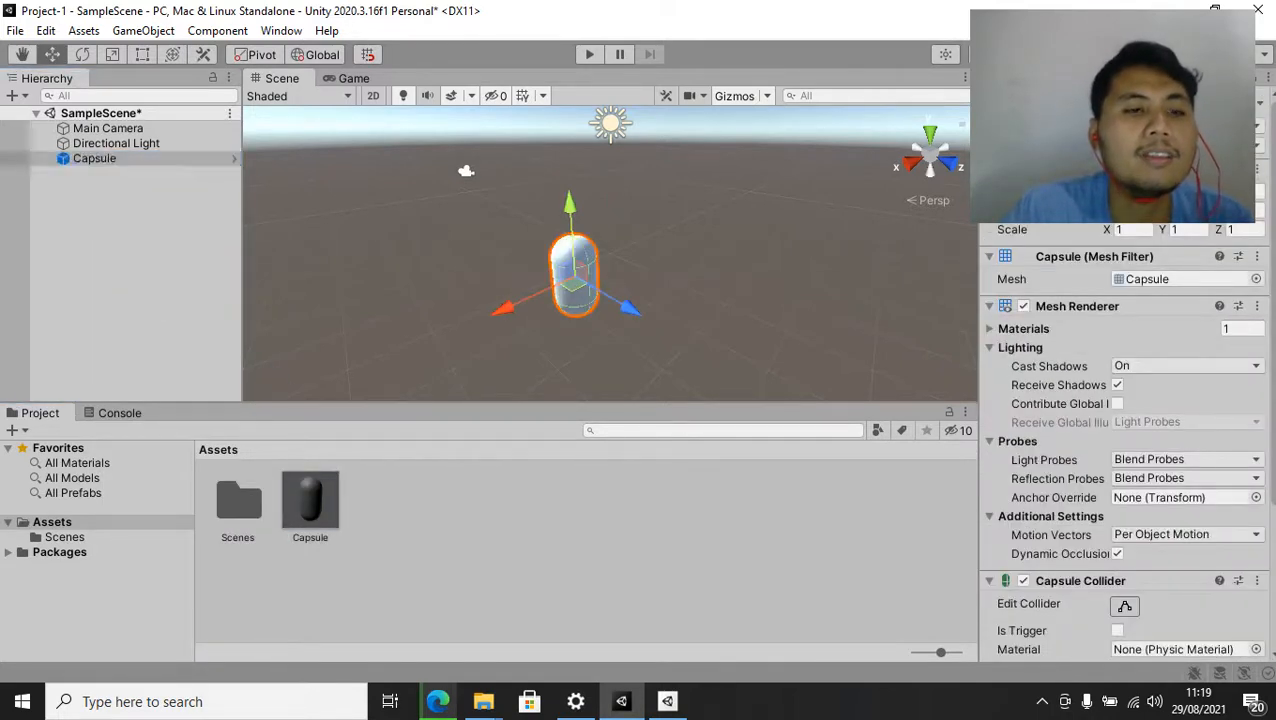
key("ctrl+d")
key("ctrl+d")
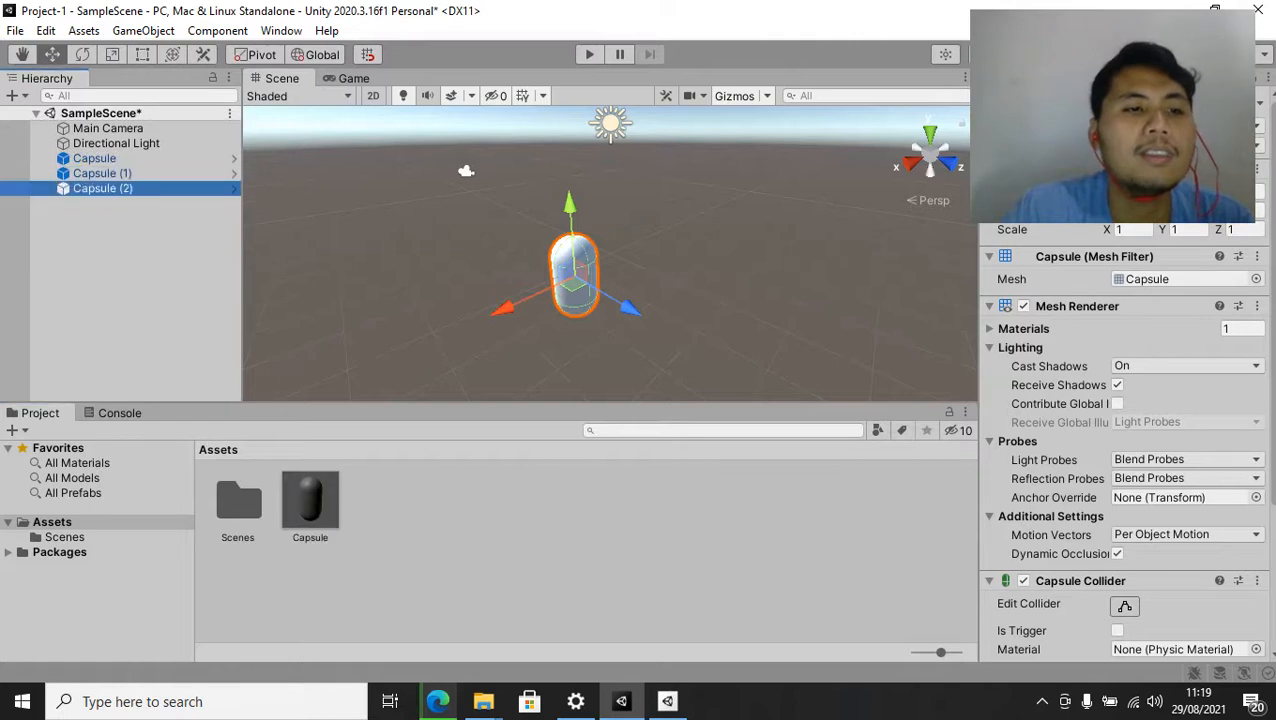
left_click(586, 560)
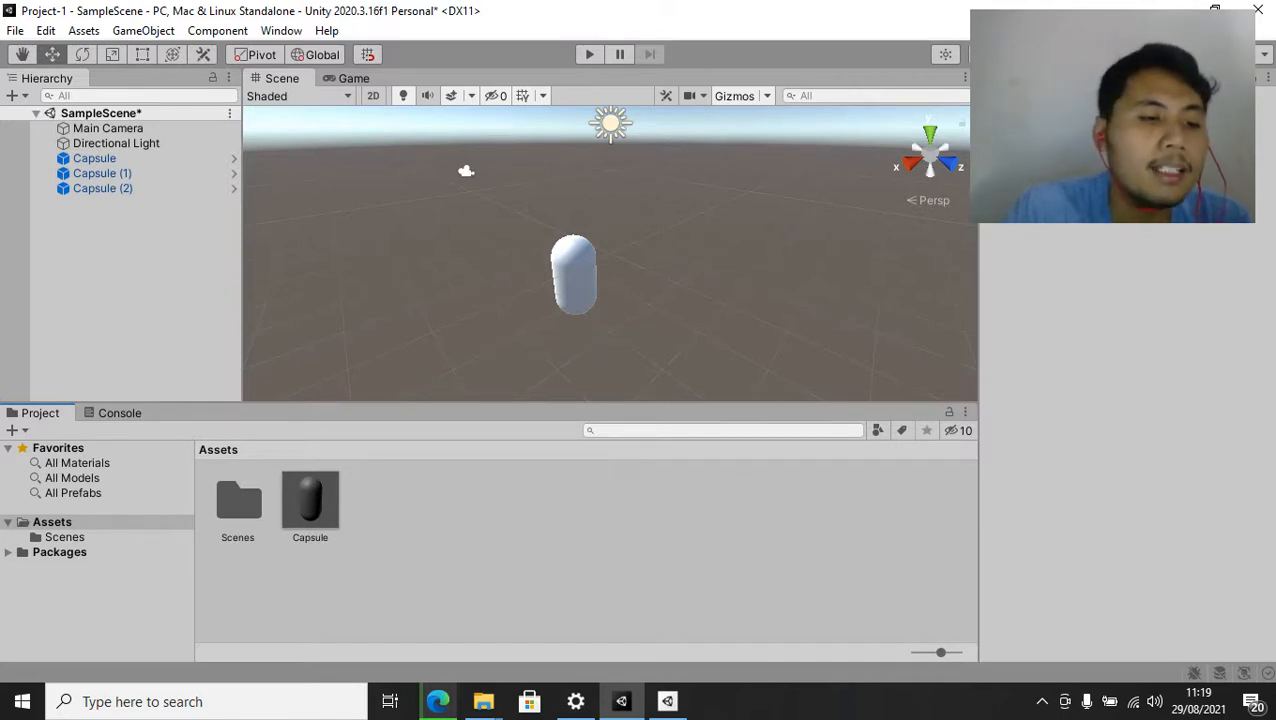
Look at the SampleScene file in the project's Scenes folder and return to the Assets folder
left_click(64, 537)
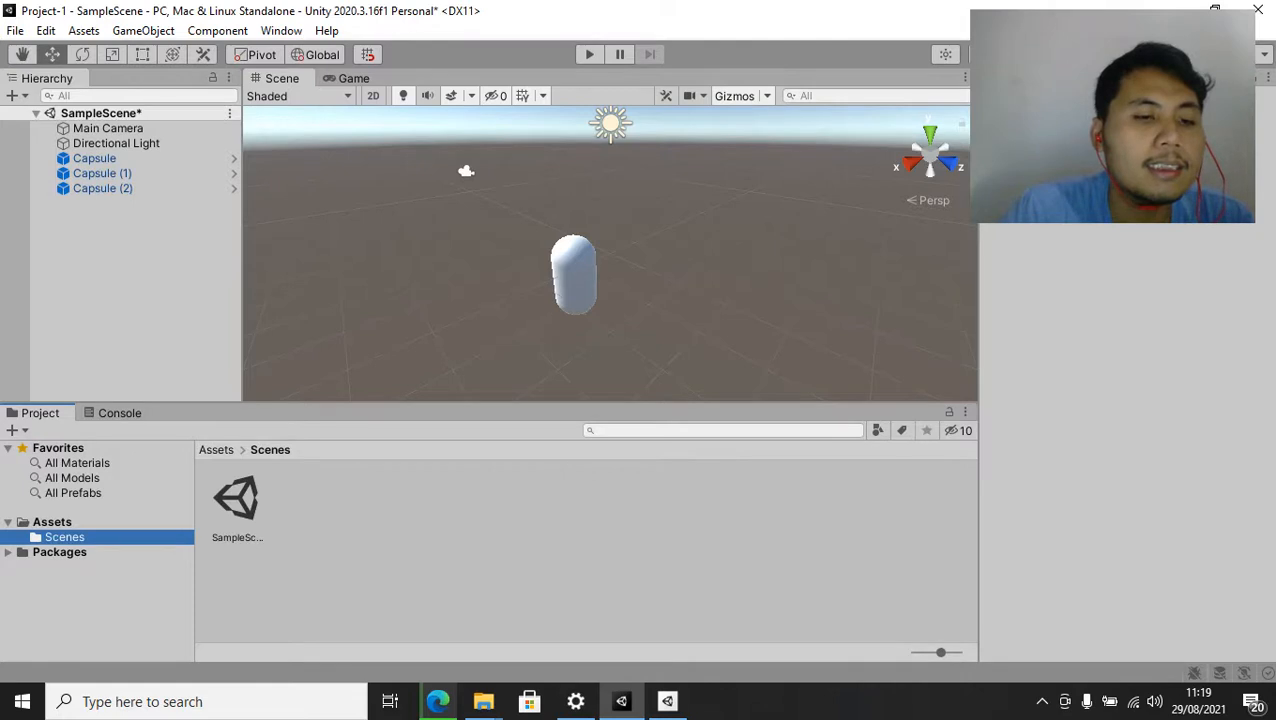
left_click(237, 505)
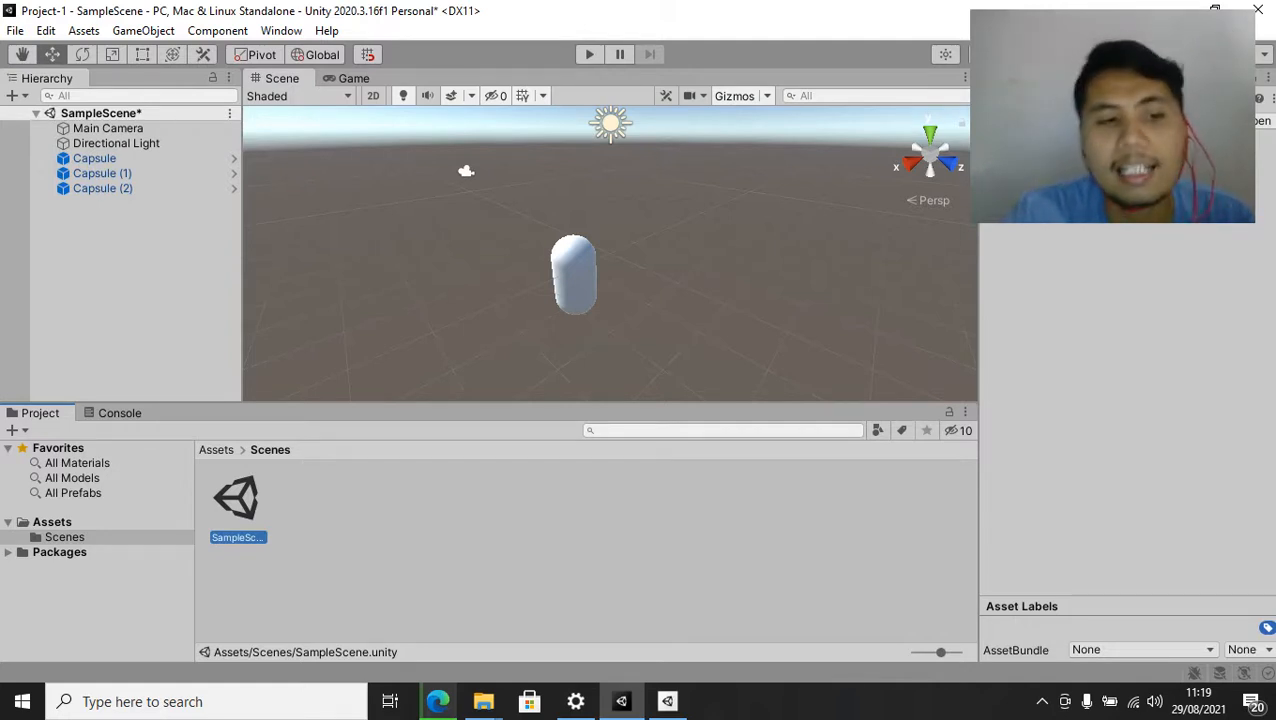
left_click(52, 521)
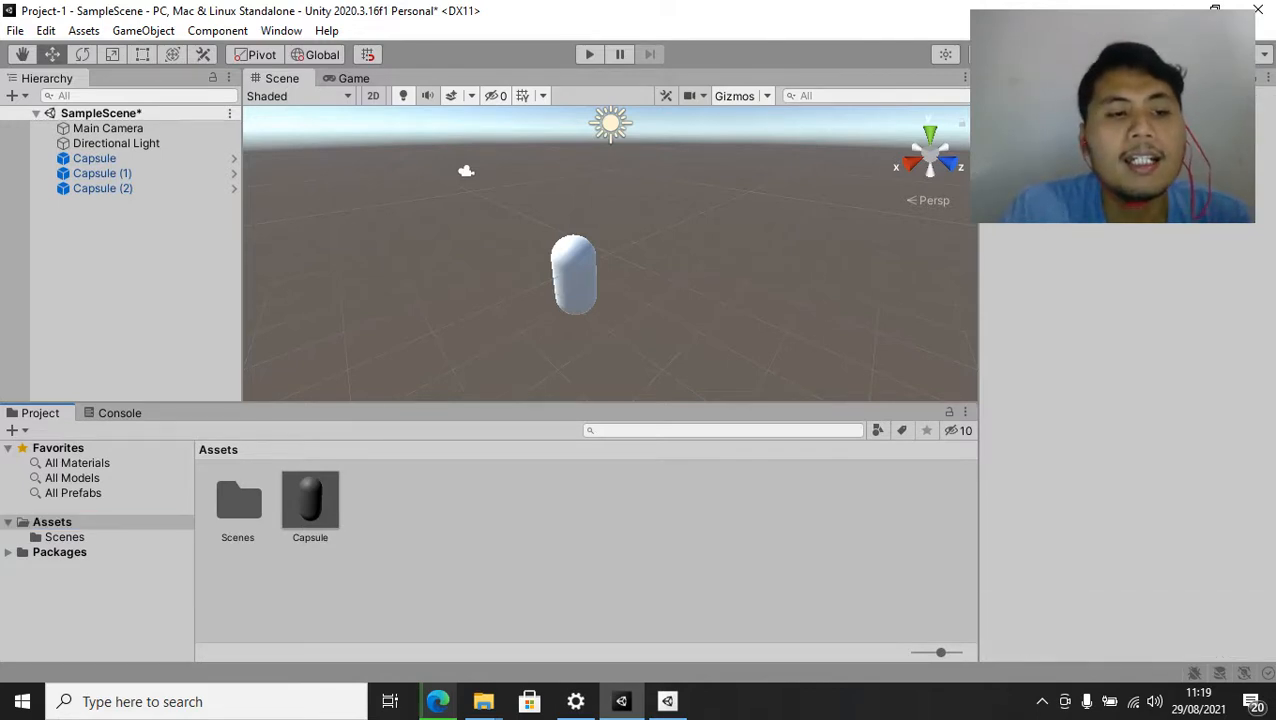
left_click(52, 521)
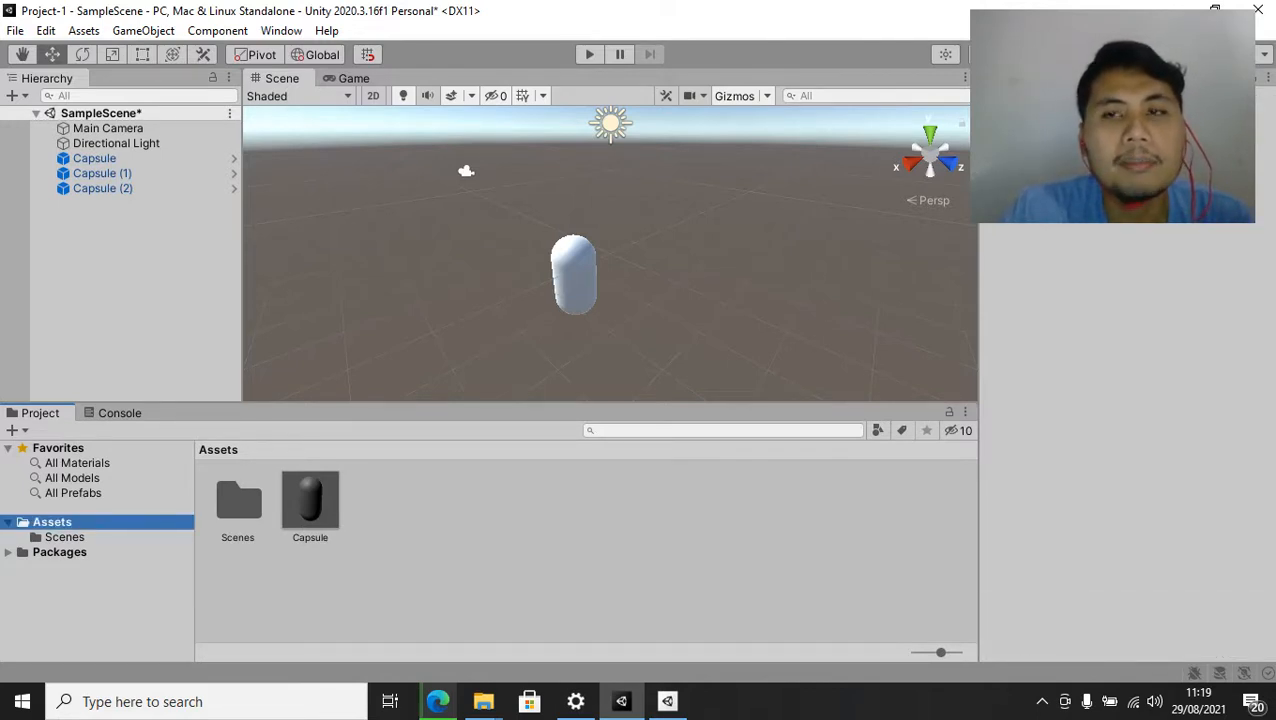
Review the capsule's component properties and scale the original Capsule instance to about 1.78 in X and 1.86 in Y
left_click(102, 173)
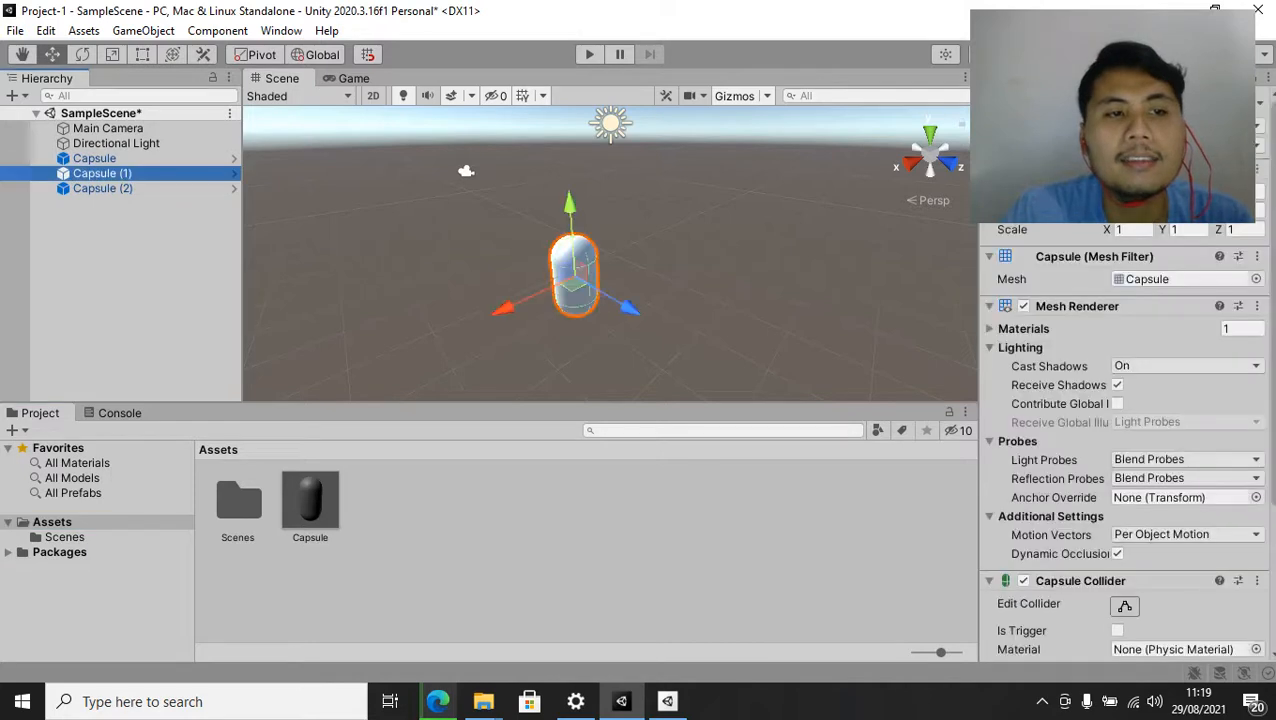
left_click(94, 158)
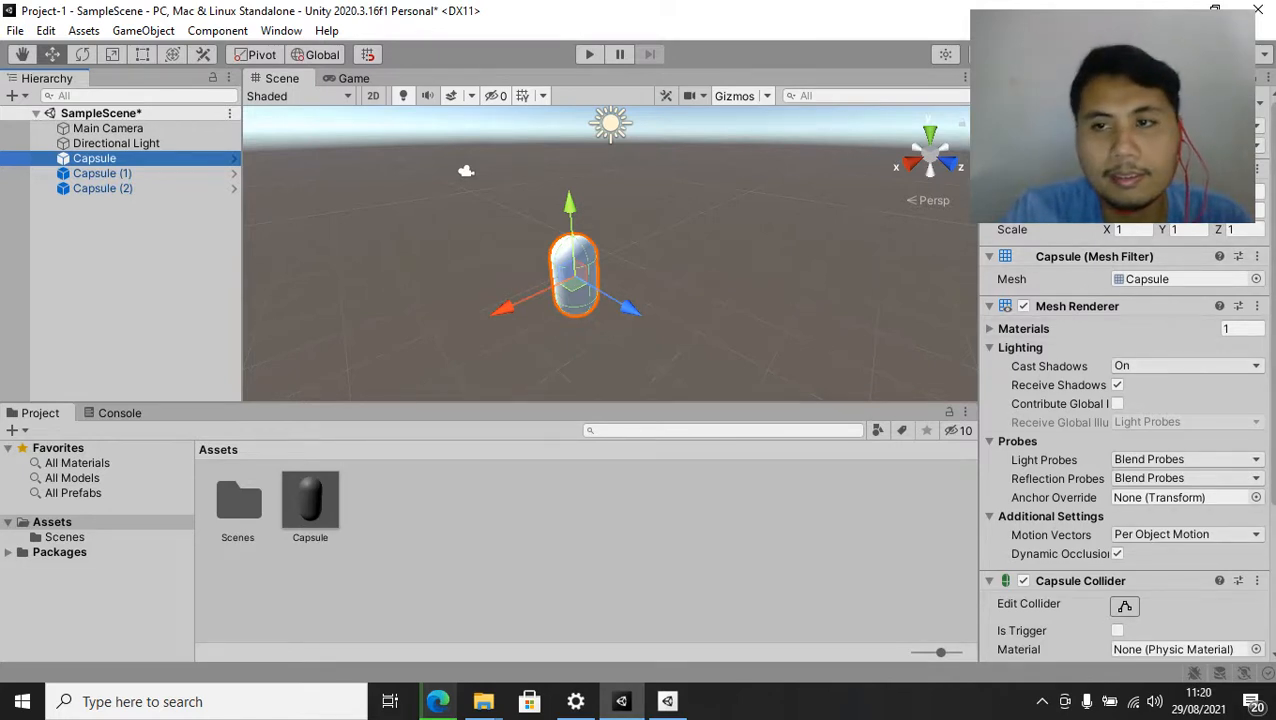
left_click(102, 173)
left_click(94, 158)
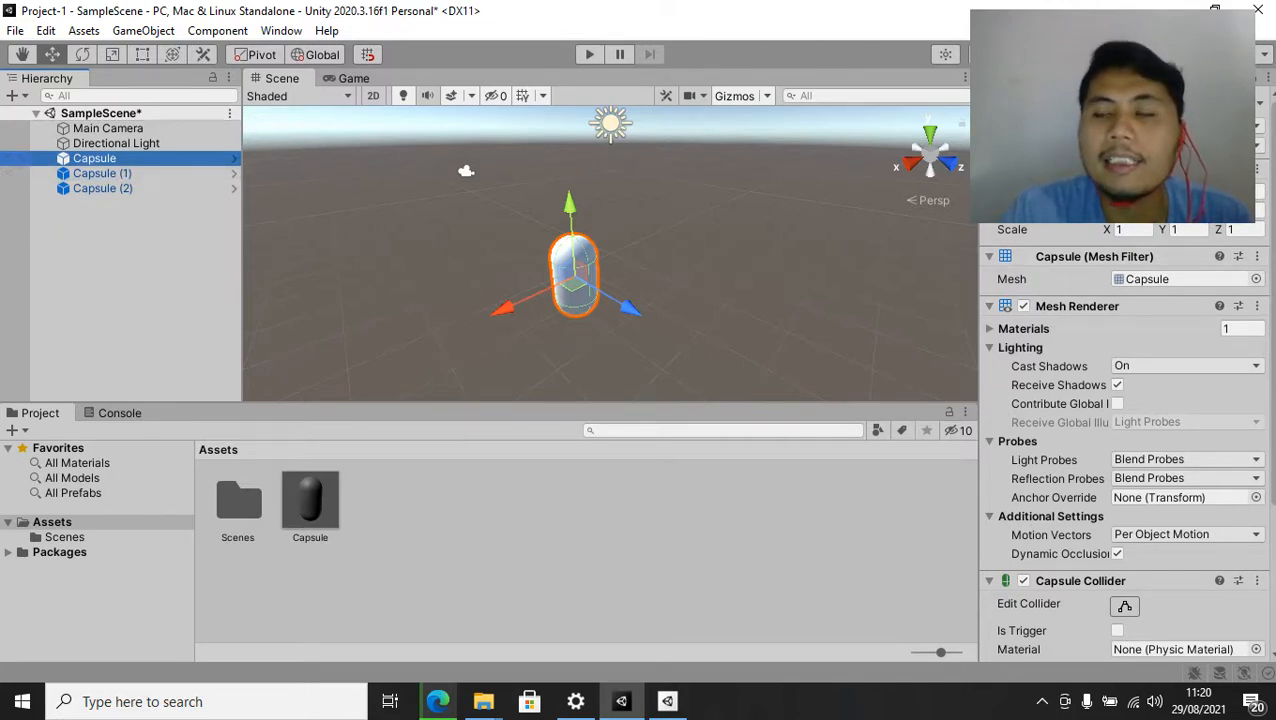
scroll(1125, 450, "down", 3)
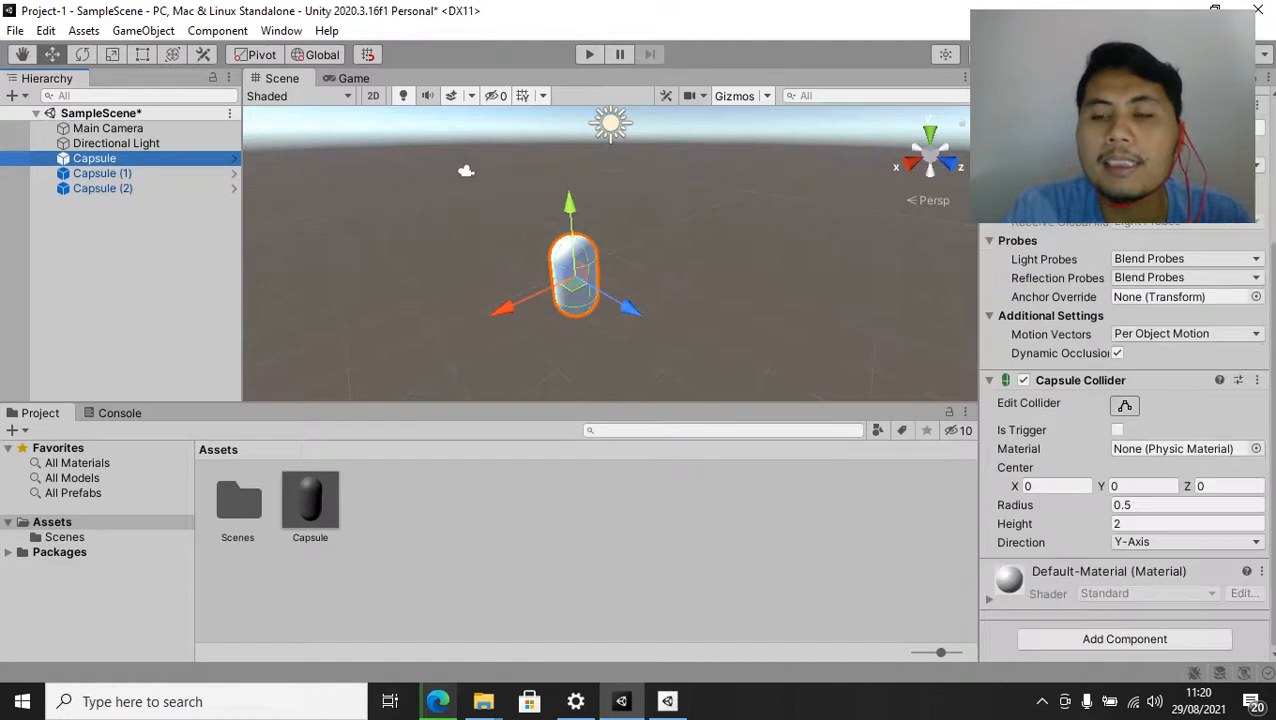
scroll(1125, 450, "up", 3)
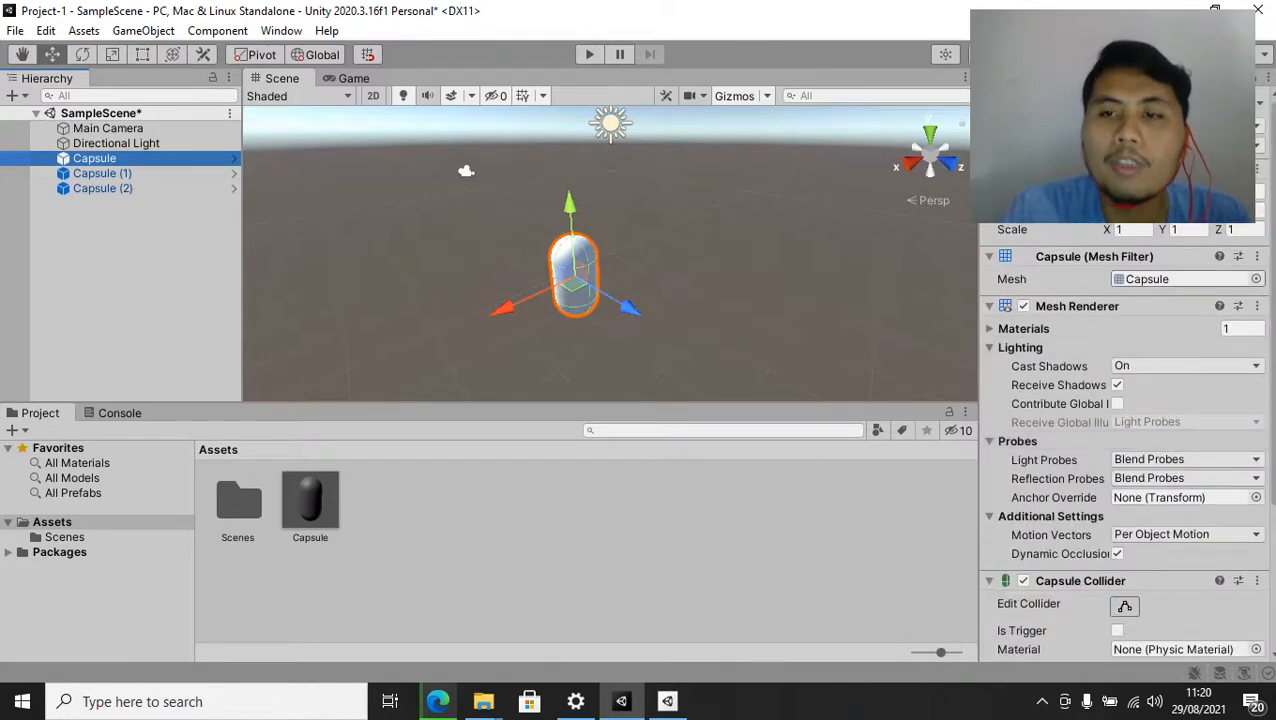
left_click_drag(1107, 229, 1184, 229)
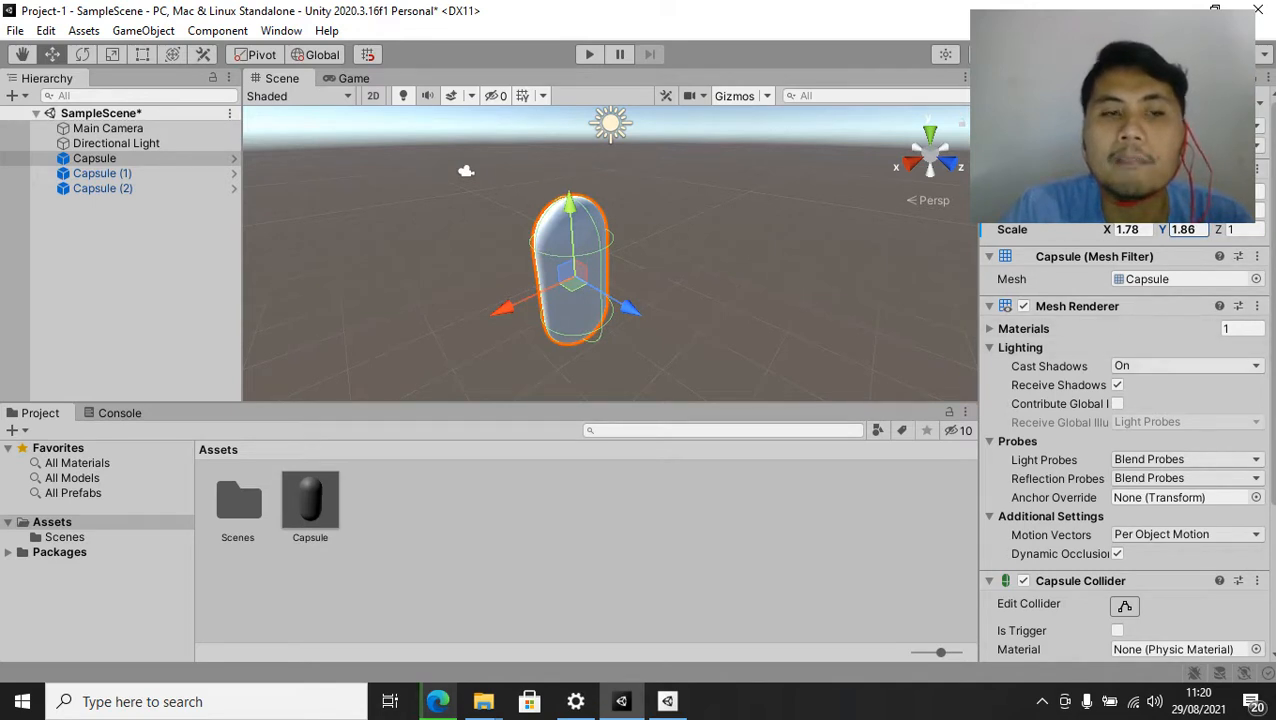
Look at the Capsule Collider properties of the Capsule and at the search for components that can be added
scroll(1124, 420, "down", 5)
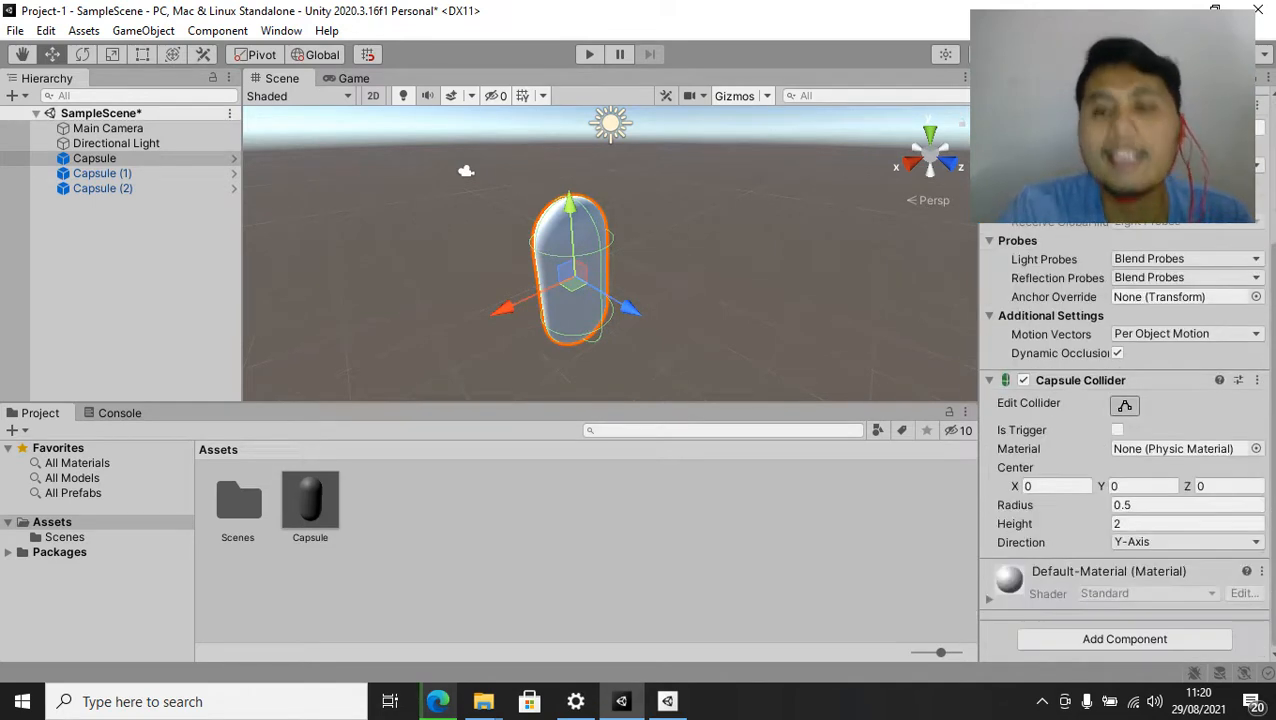
key("ctrl+shift+a")
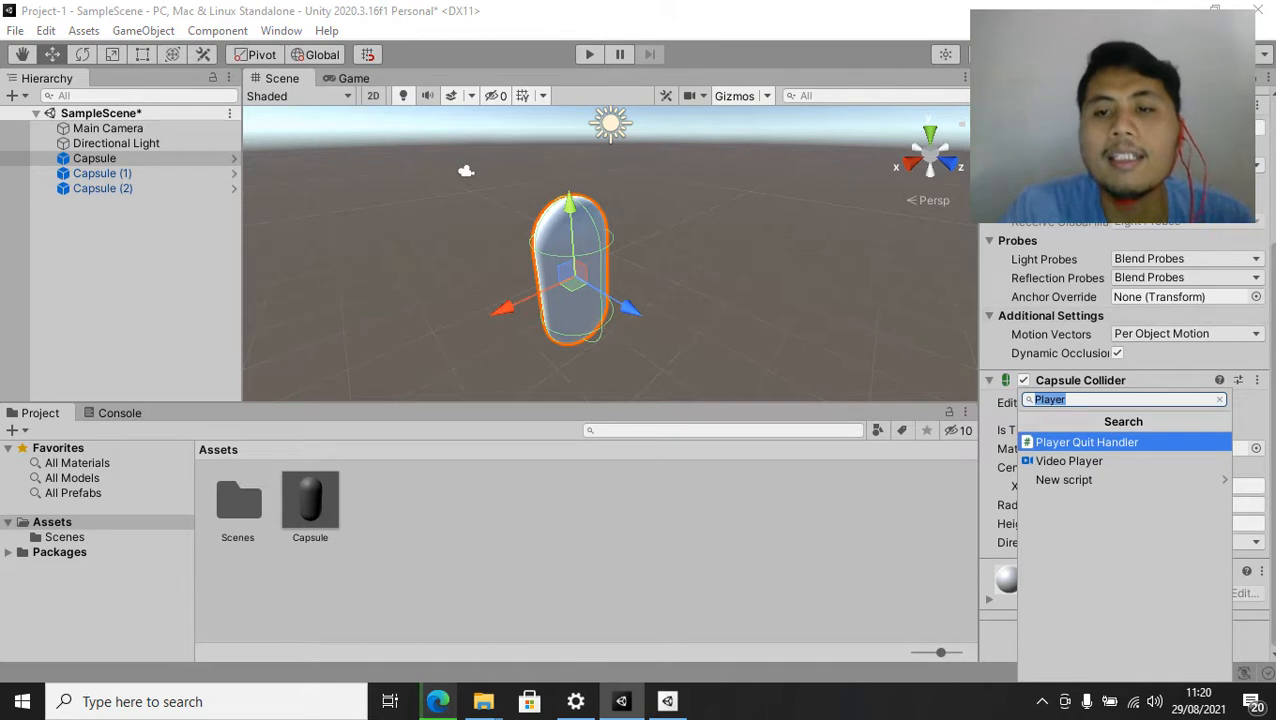
key("Escape")
Look at the available tag and layer options of the Capsule (1) instance
left_click(102, 173)
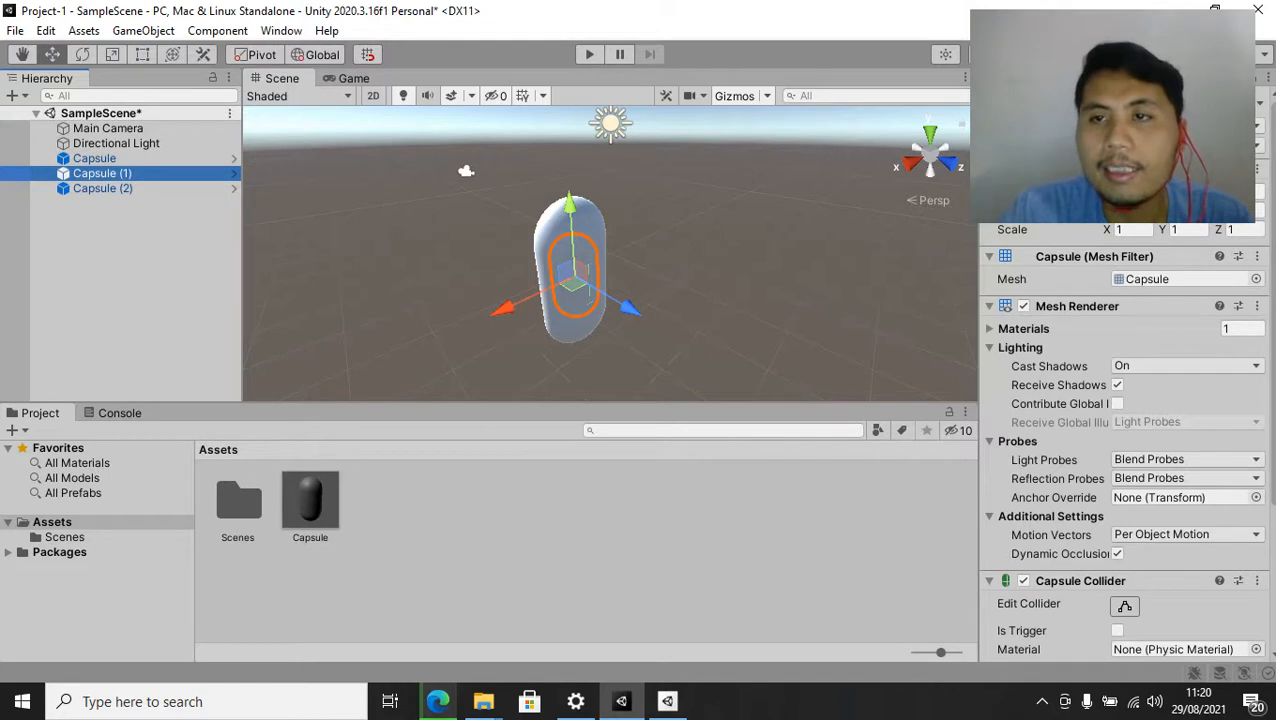
left_click(1085, 125)
left_click(1220, 125)
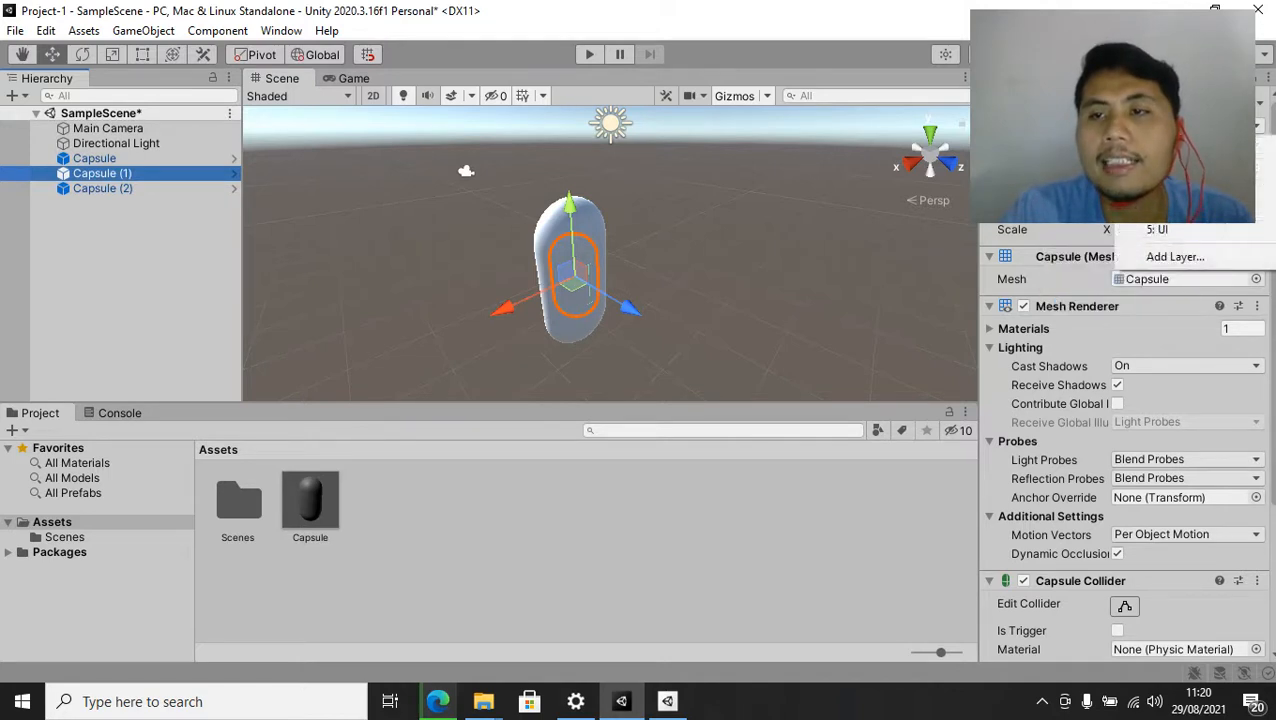
left_click(1085, 125)
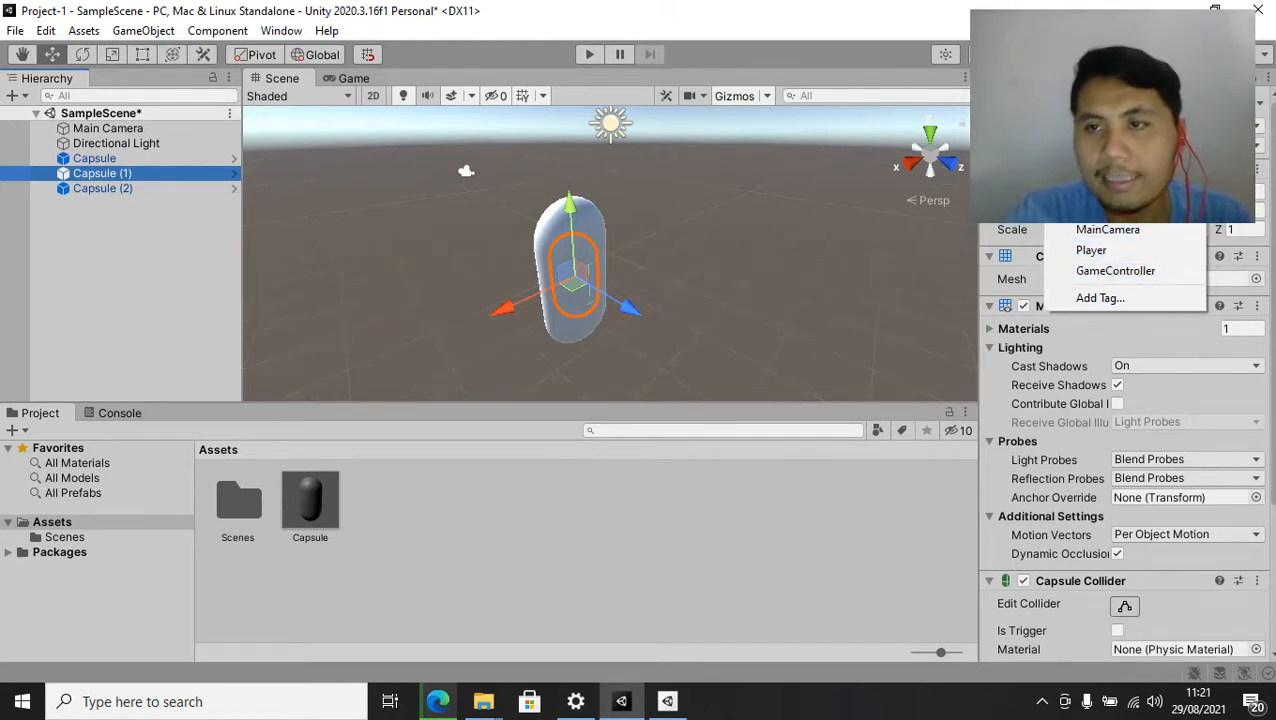
left_click(1226, 125)
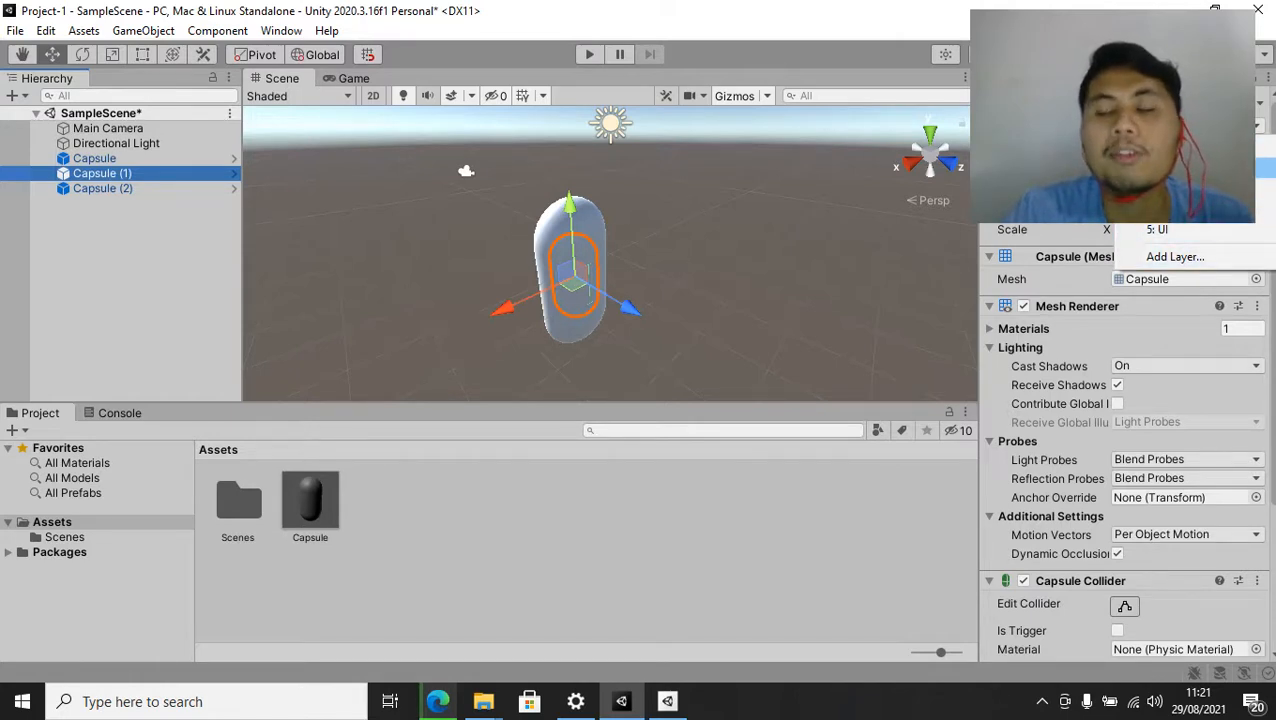
left_click(1226, 125)
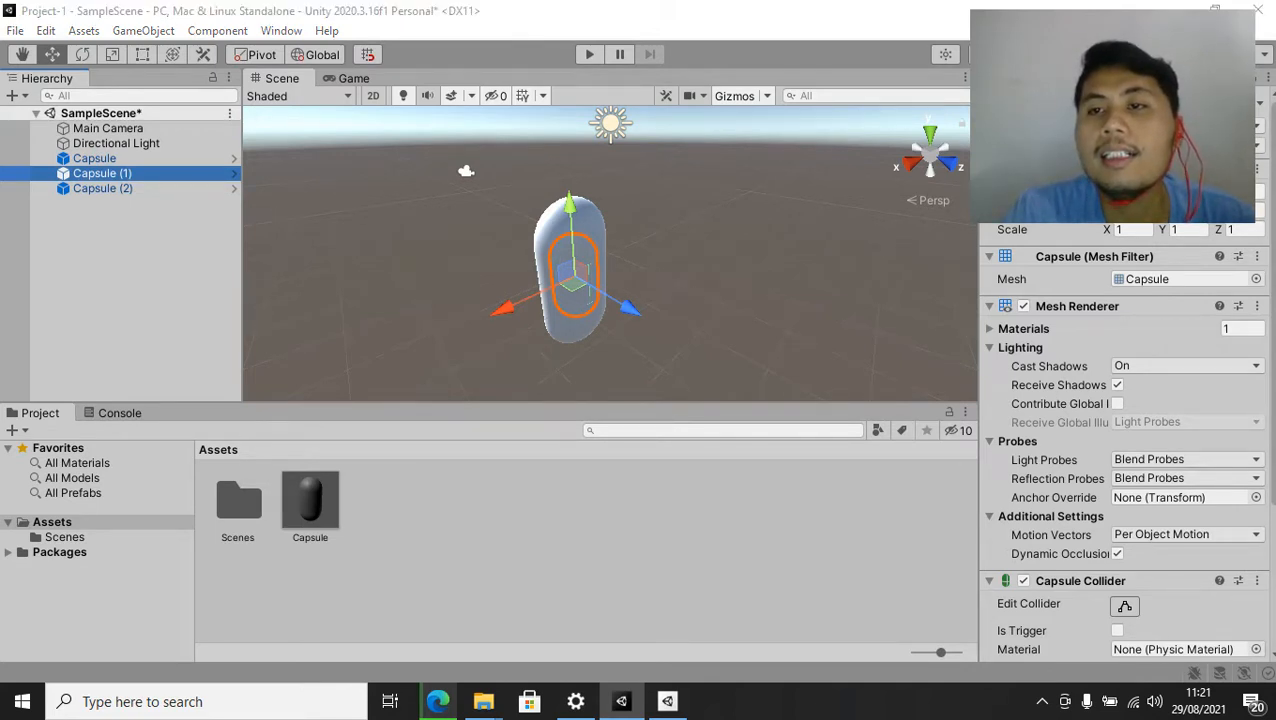
Try the stacked Scene and Game layout and the four-Scene-view layout, and return the editor to its default layout
left_click(1263, 54)
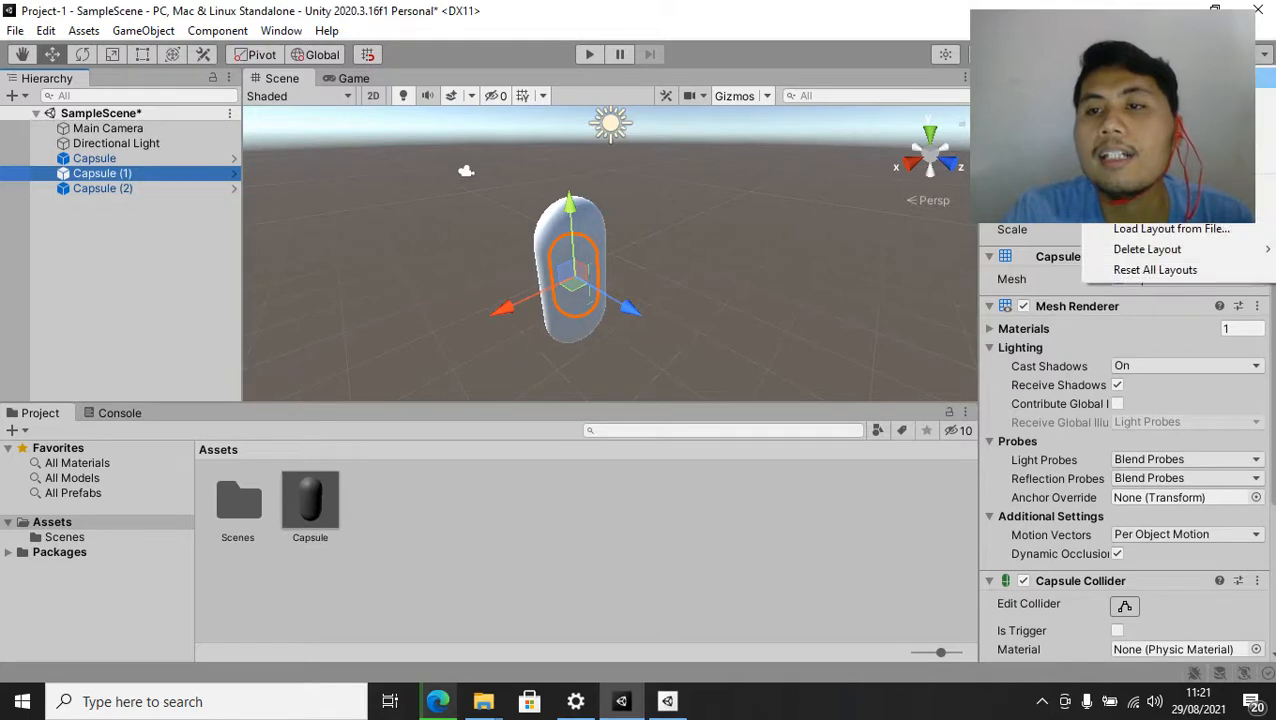
left_click(1263, 78)
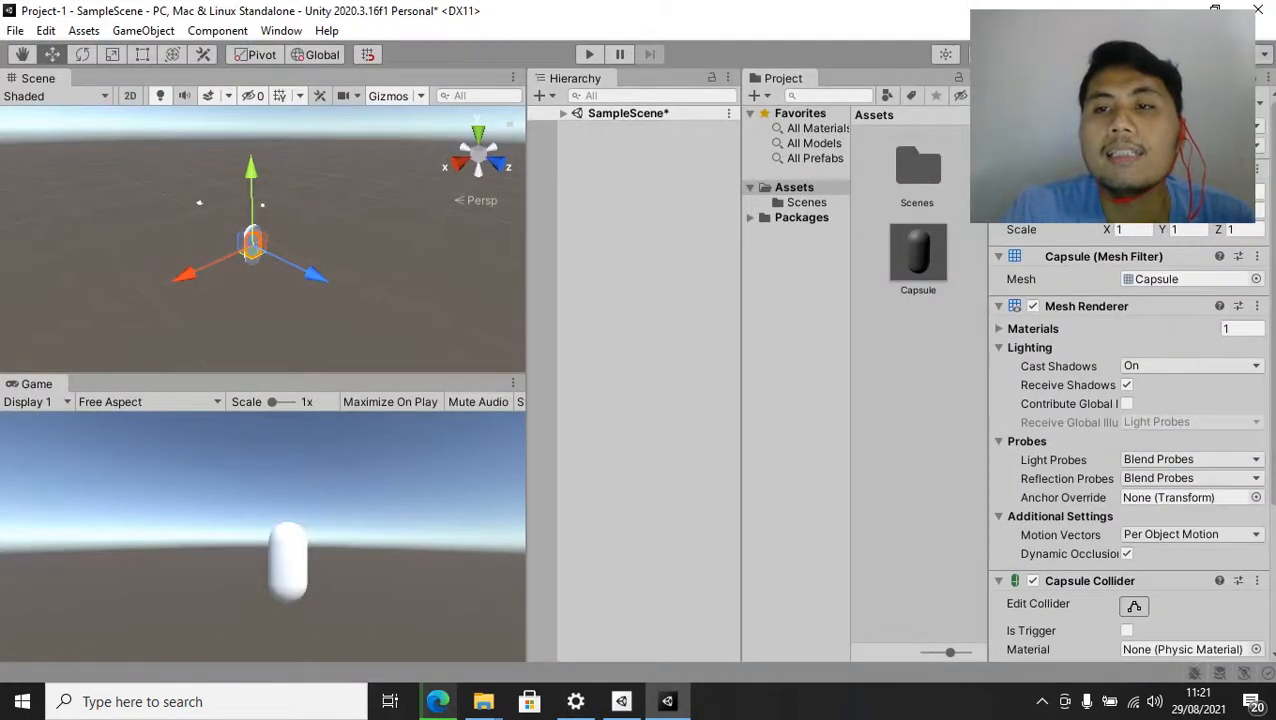
left_click(1263, 54)
left_click(1263, 98)
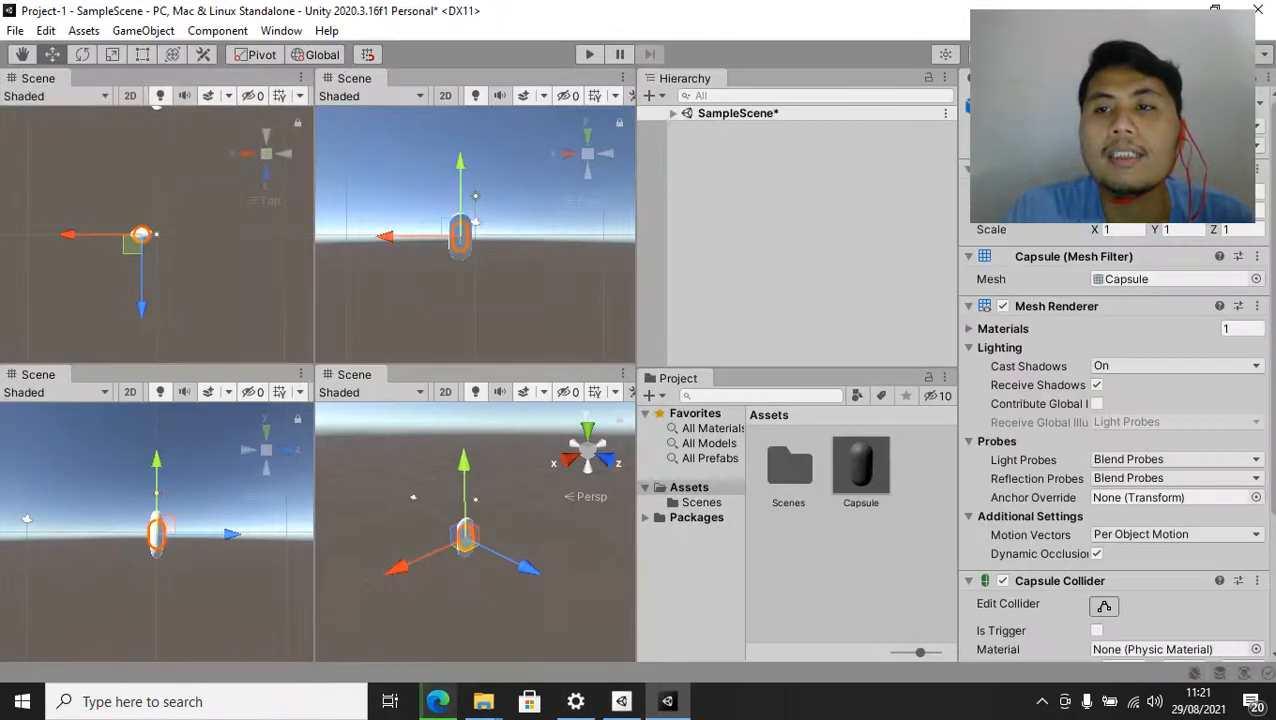
left_click(1263, 54)
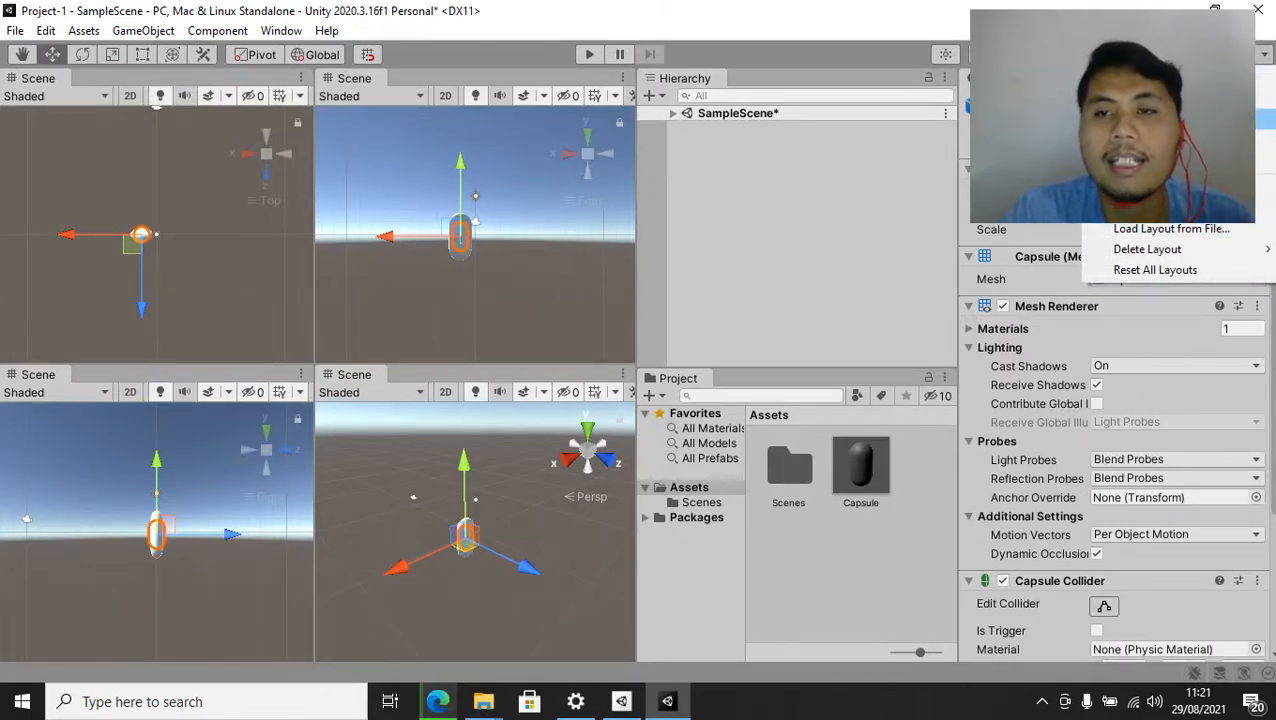
left_click(1263, 118)
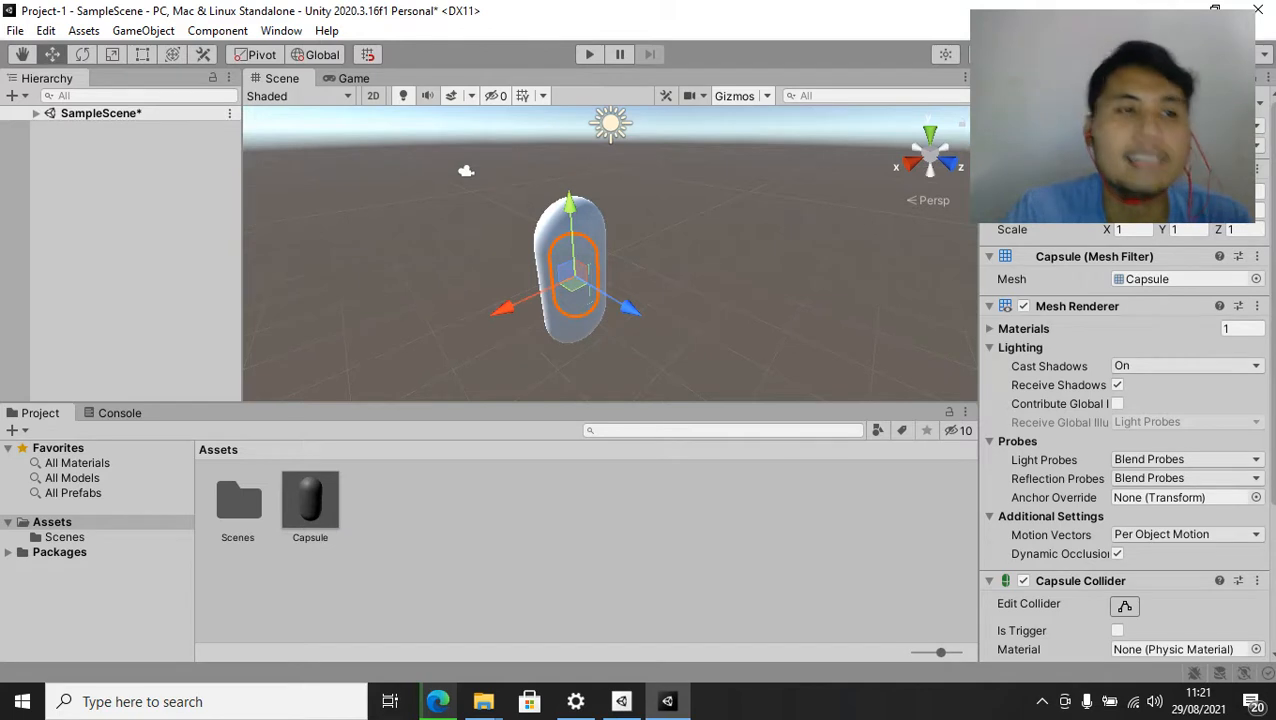
Dock the Hierarchy window beside the Project window, underneath the Scene view
left_click_drag(47, 78, 48, 415)
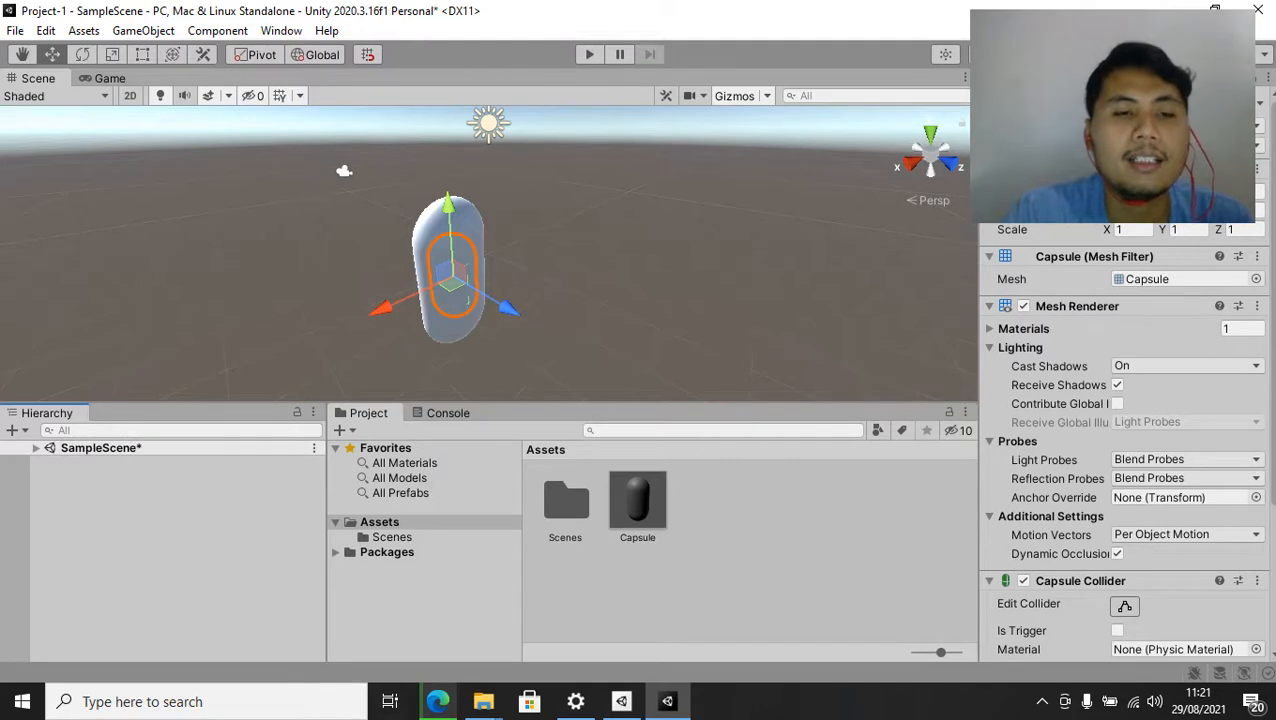
left_click_drag(47, 412, 12, 298)
left_click_drag(47, 78, 240, 485)
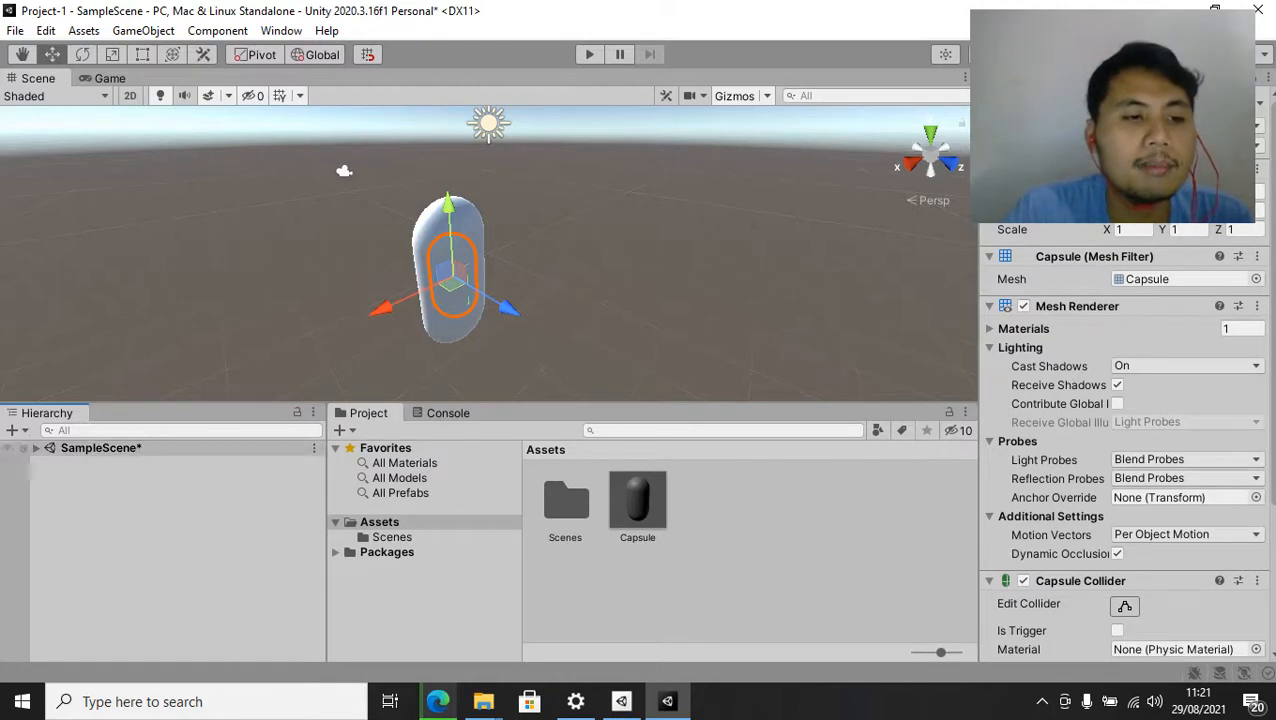
Expand SampleScene in the Hierarchy and delete all three Capsule instances from it
left_click(36, 448)
left_click(36, 448)
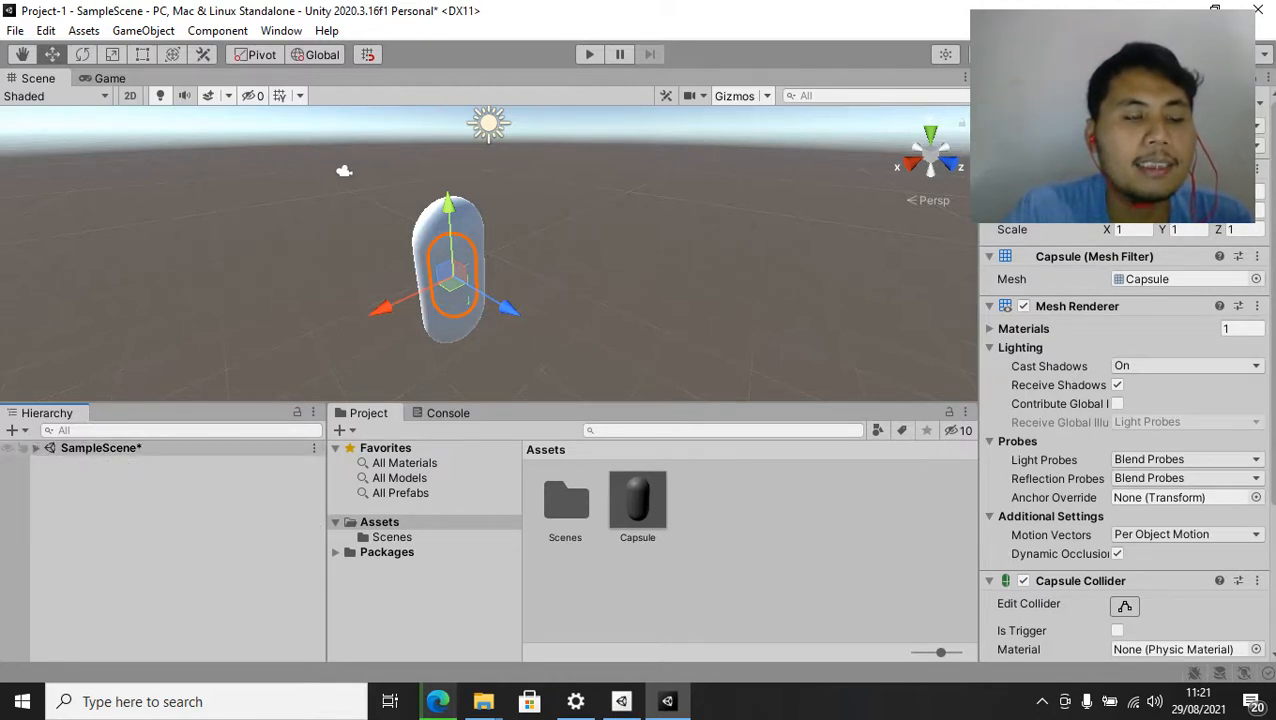
left_click(36, 448)
left_click(94, 493)
left_click(102, 523, "shift")
key("Delete")
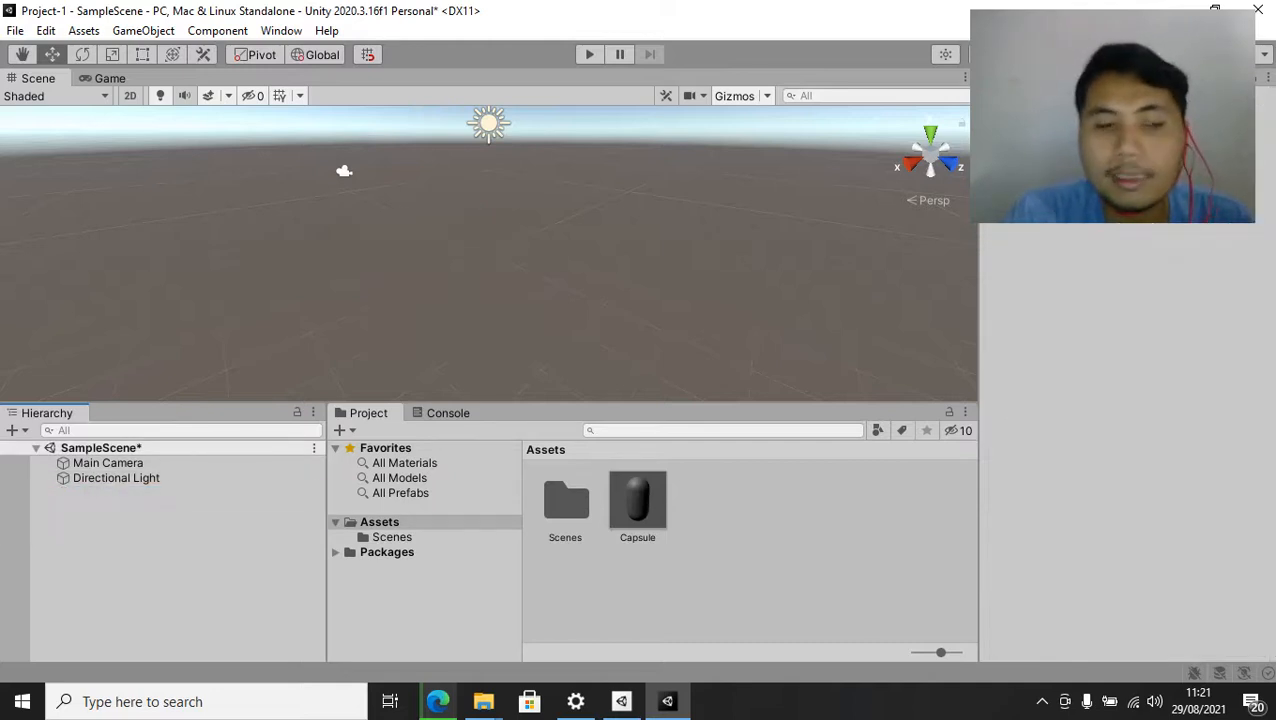
Look through the kinds of objects that can be created and add a 3D Cube to the sample scene
right_click(146, 523)
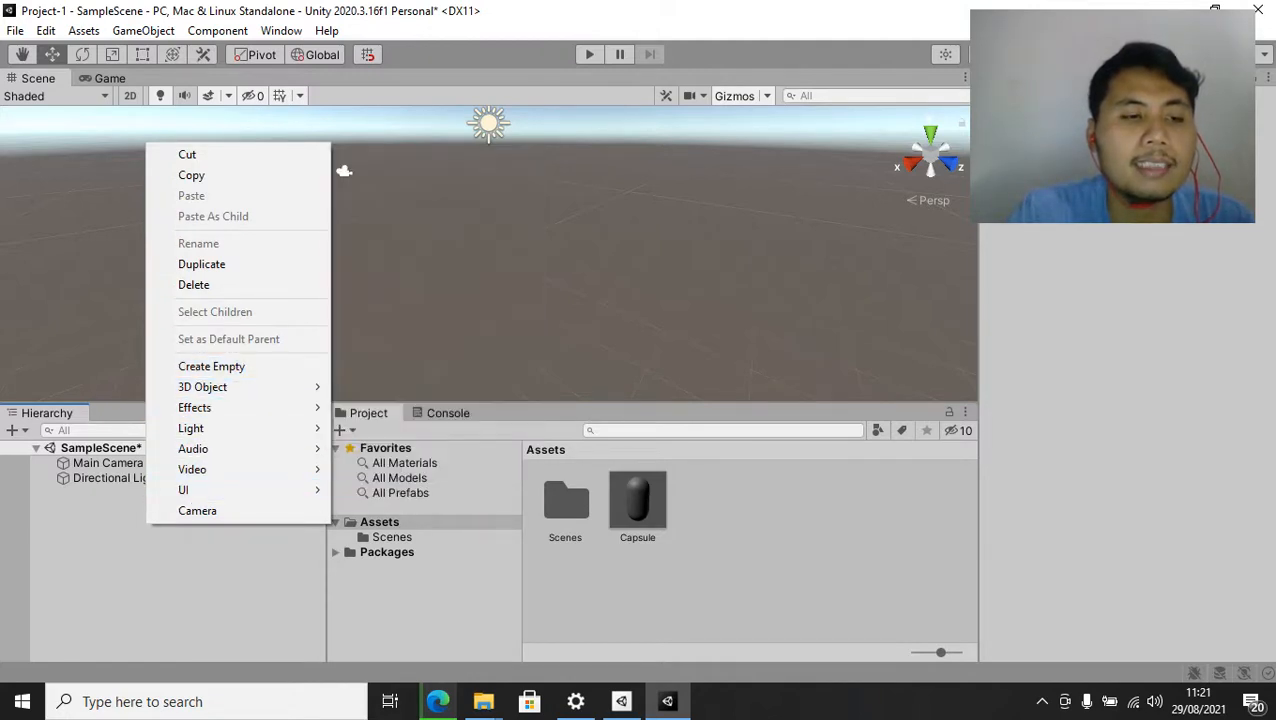
left_click(344, 171)
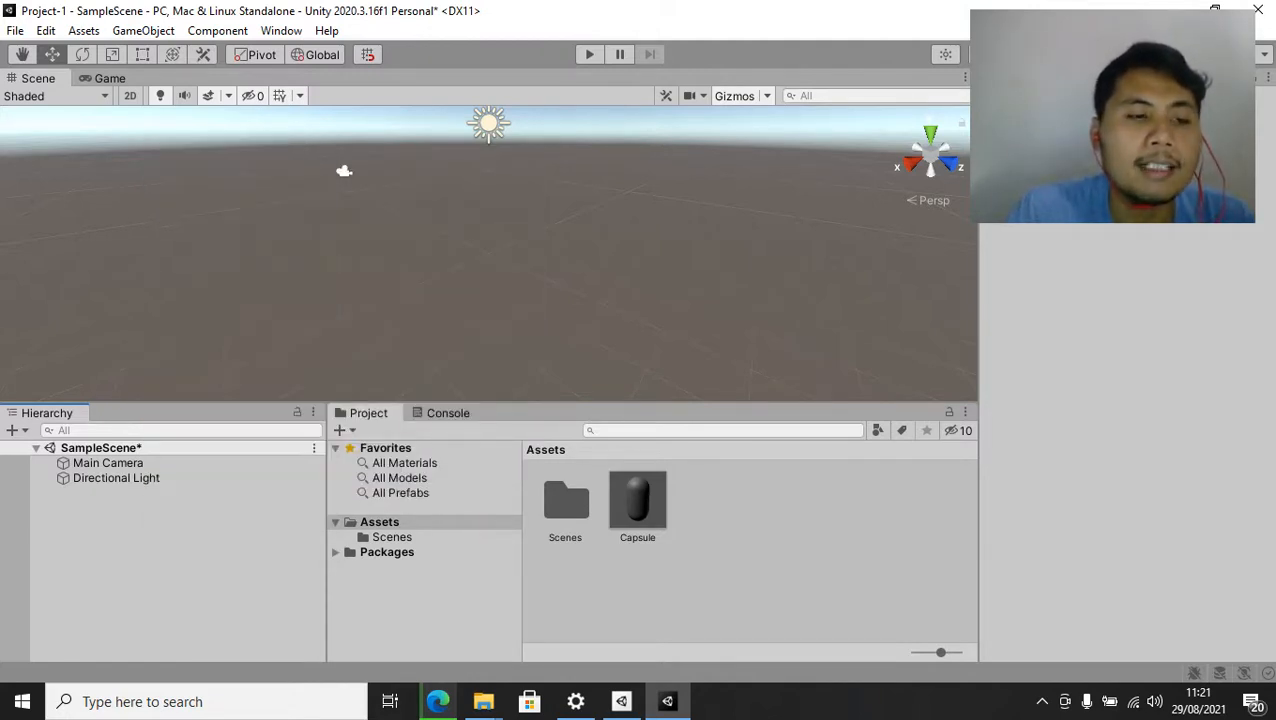
right_click(82, 548)
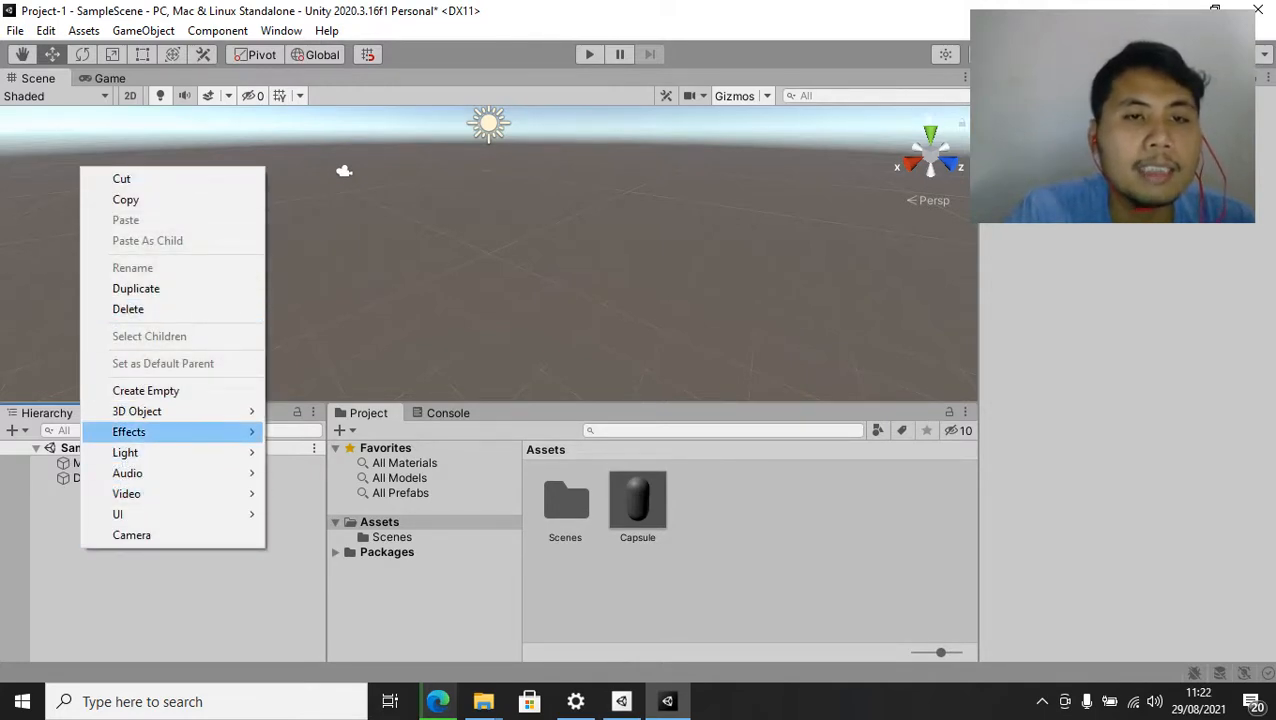
mouse_move(180, 411)
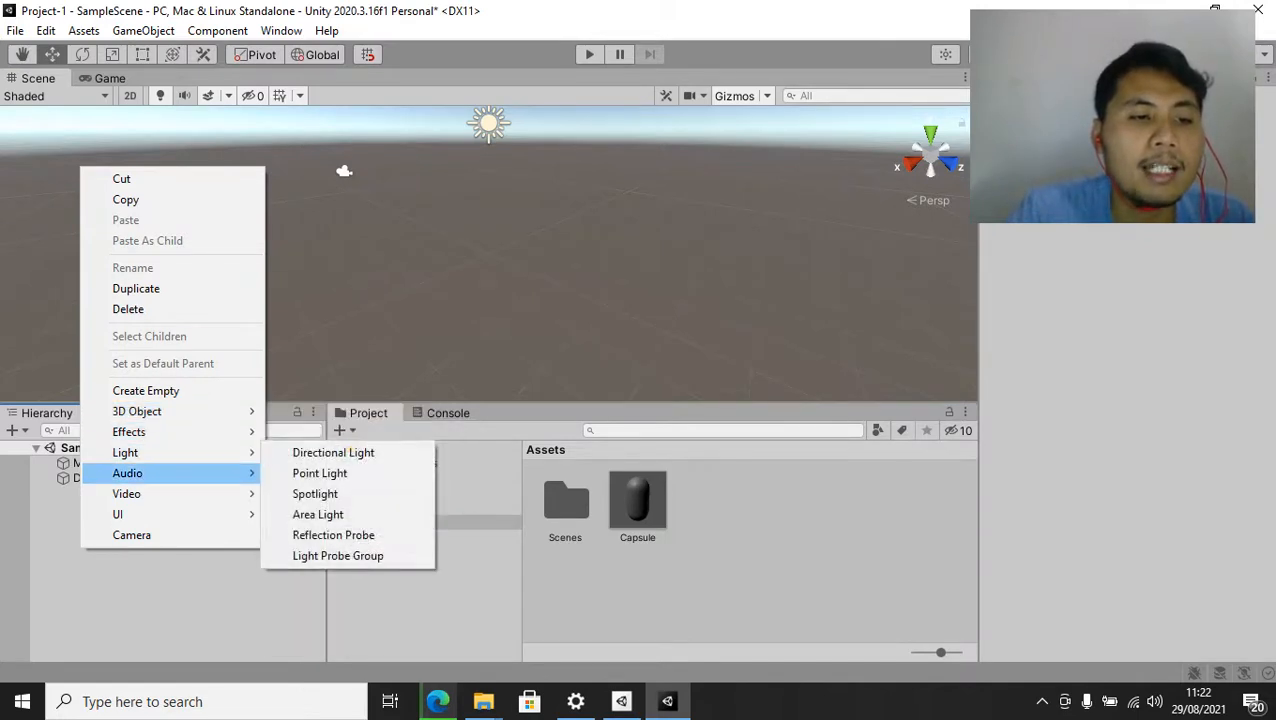
mouse_move(180, 473)
mouse_move(180, 514)
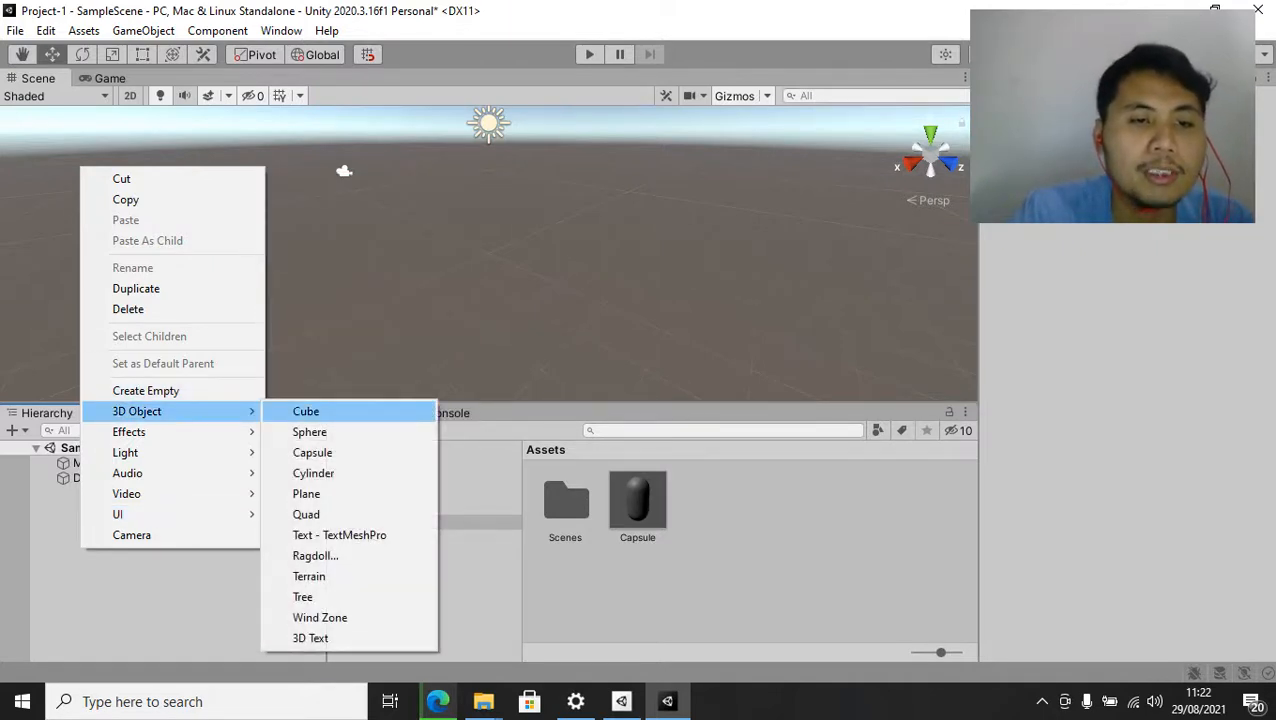
left_click(306, 411)
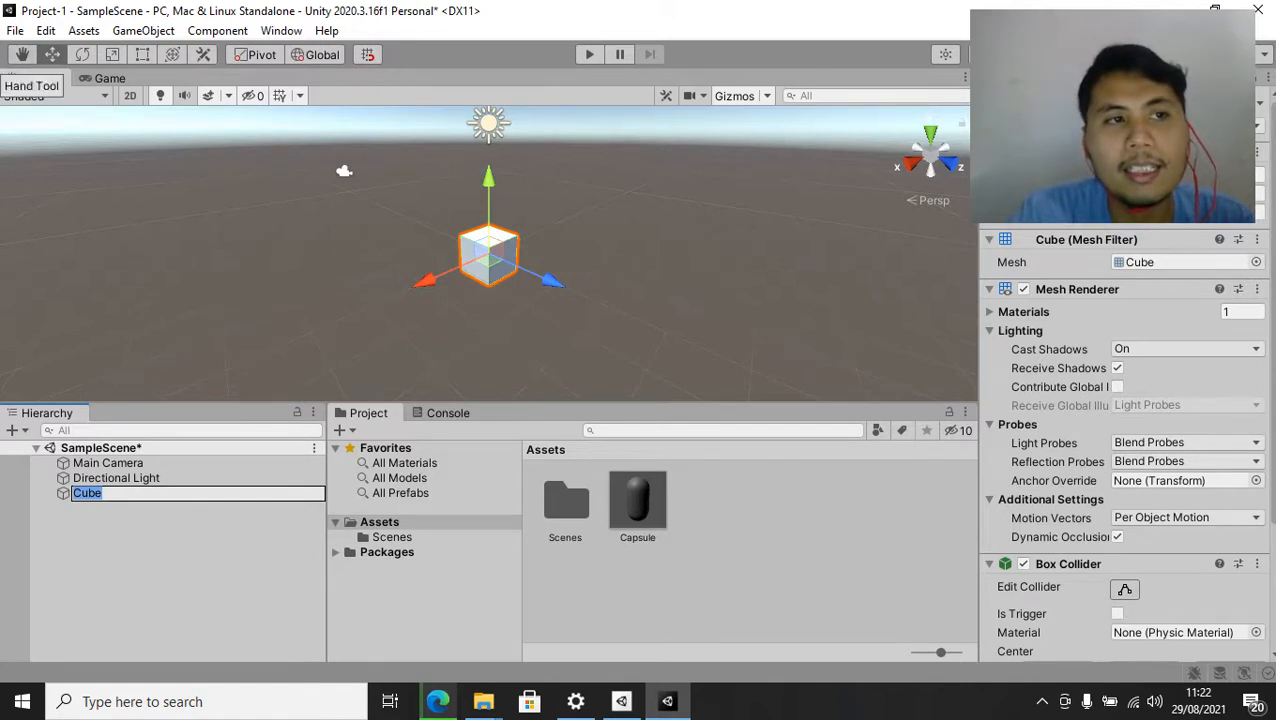
Move the cube across the ground plane towards the camera icon and rotate it slightly about its X axis
left_click(22, 54)
left_click_drag(488, 255, 518, 252)
left_click(52, 54)
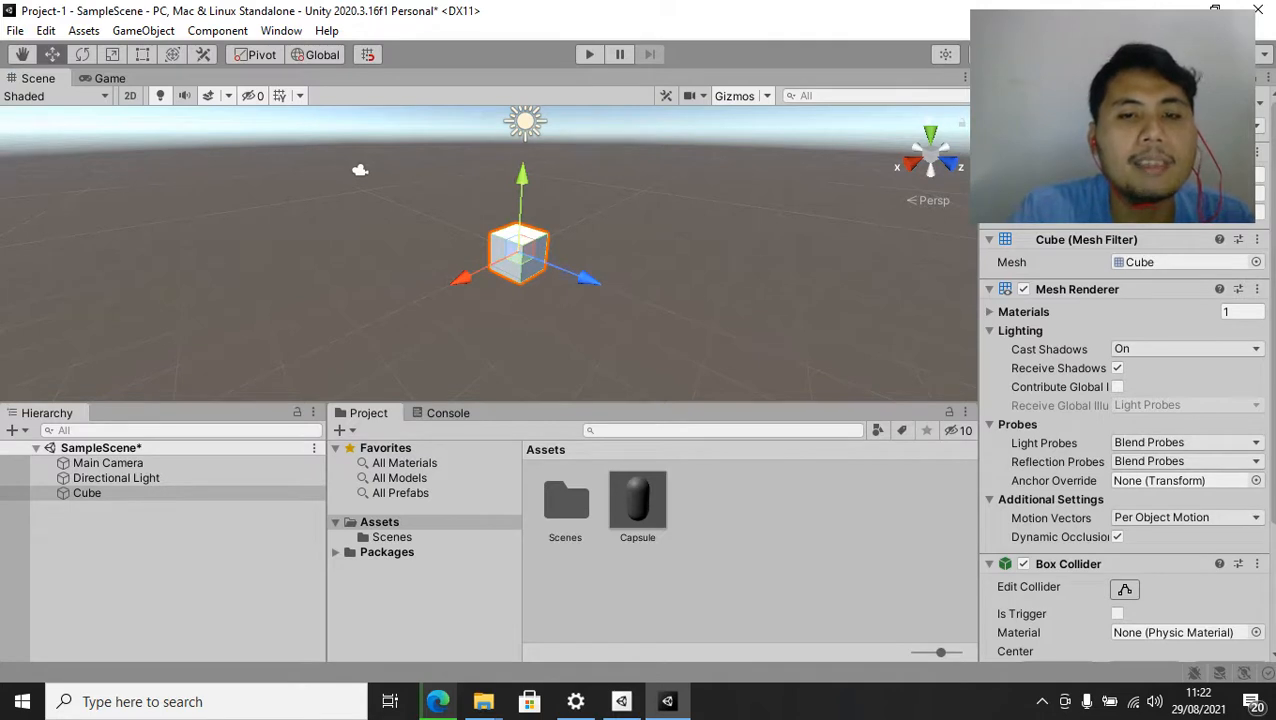
left_click_drag(519, 258, 433, 245)
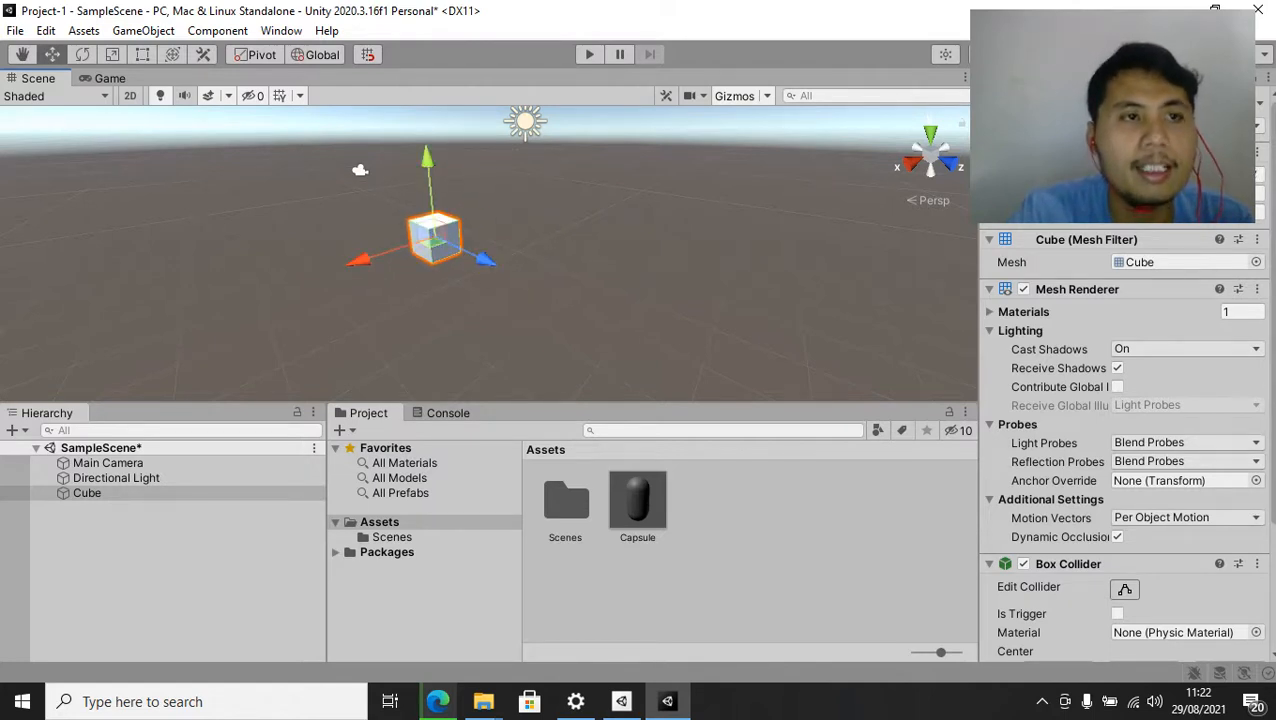
key("e")
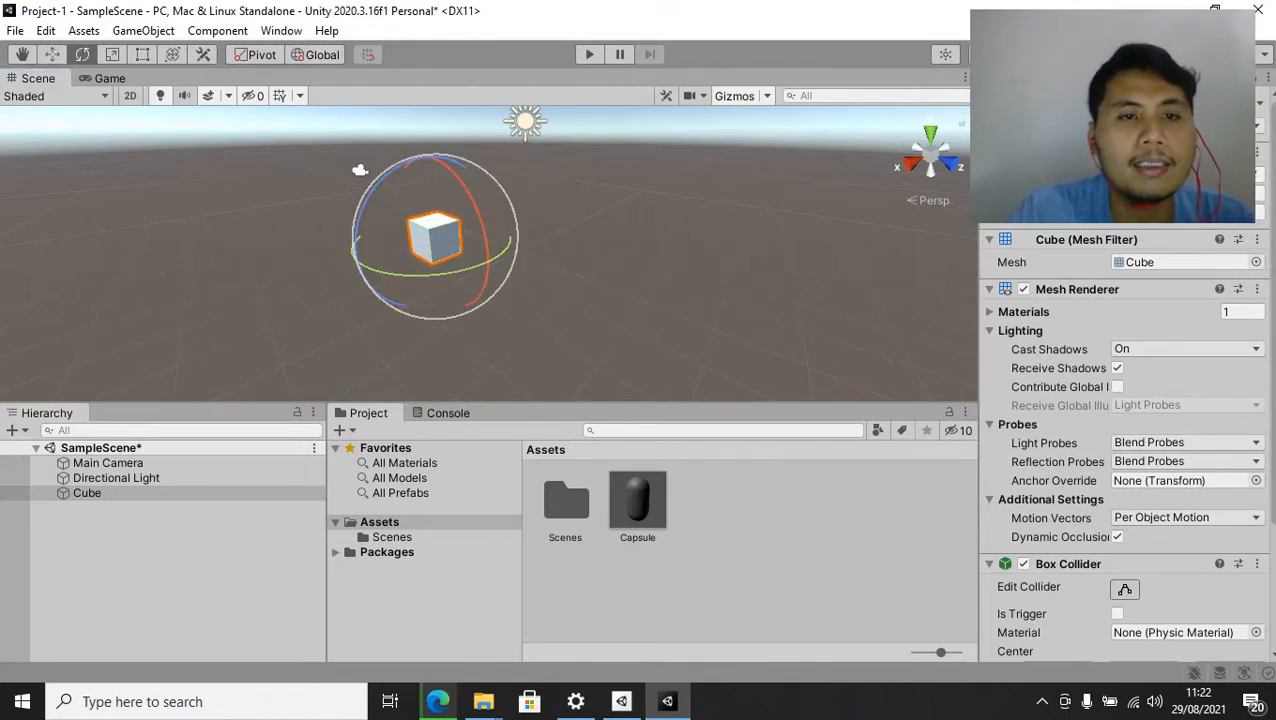
mouse_move(470, 198)
left_mouse_down()
mouse_move(485, 243)
mouse_move(470, 207)
left_mouse_up()
Enlarge the cube with the Scale tool and stretch it into a long block with the Rect tool
key("r")
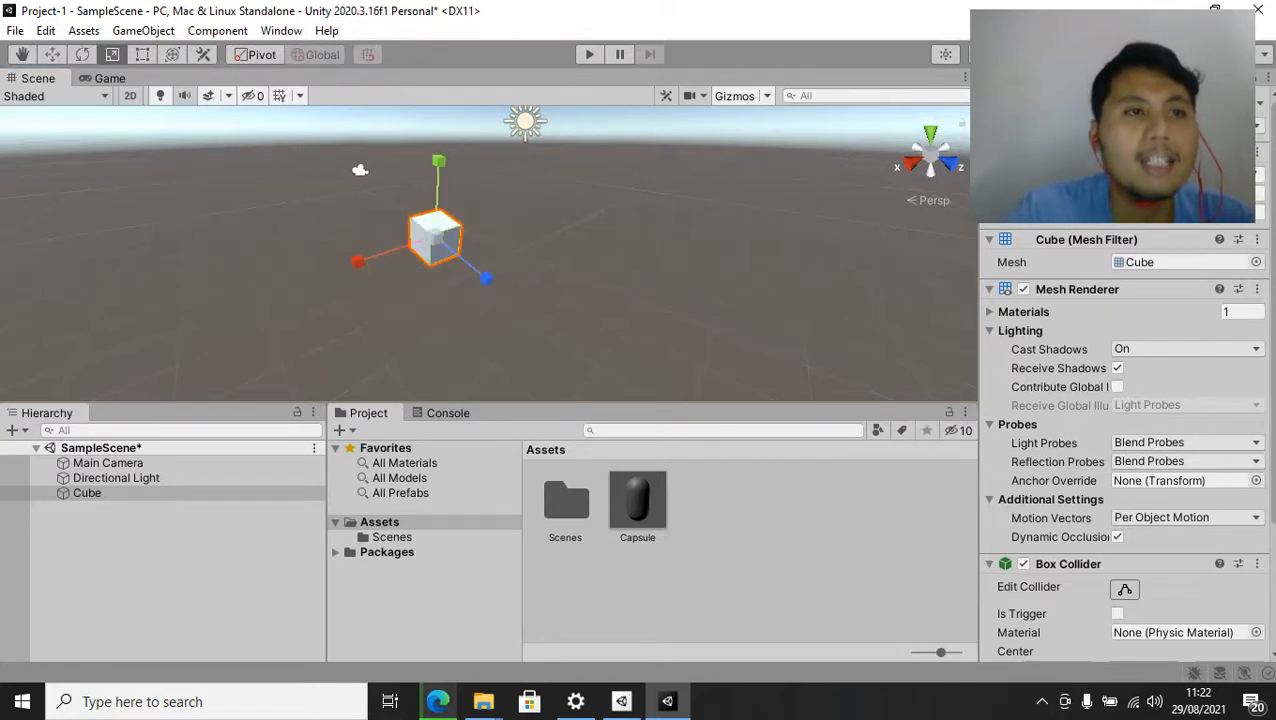
left_click_drag(434, 237, 250, 296)
left_click_drag(438, 158, 441, 124)
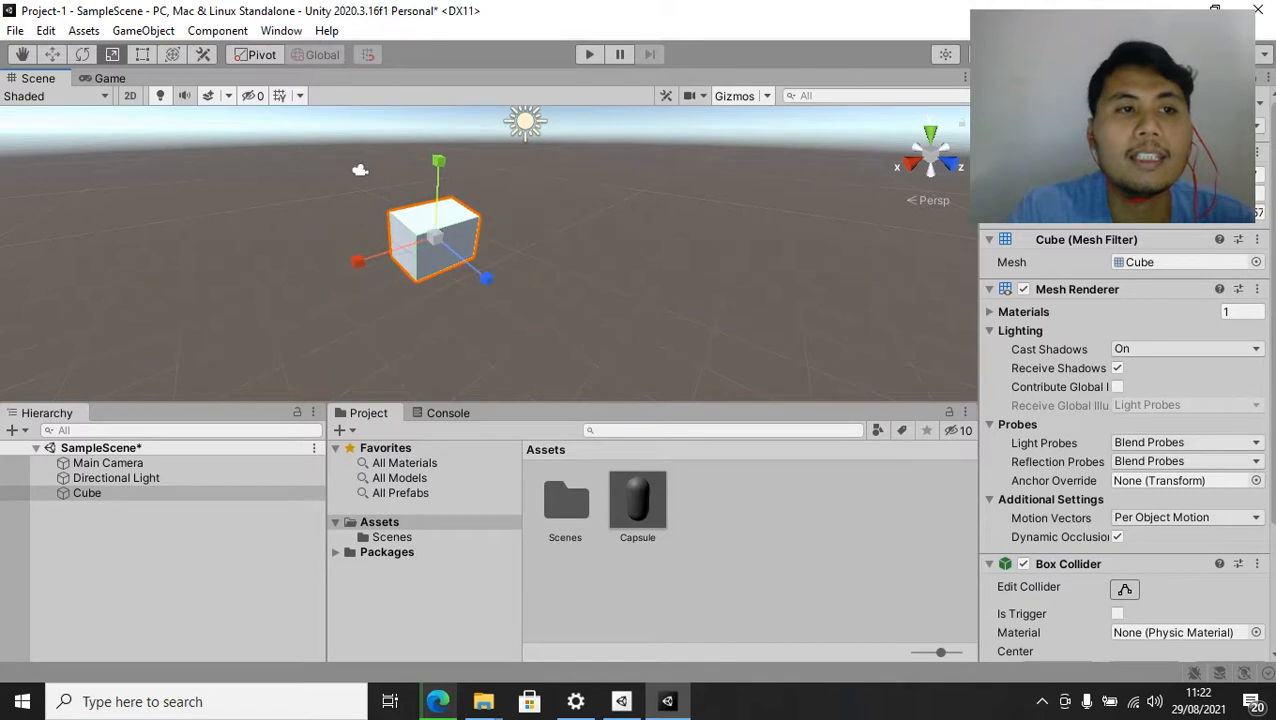
left_click(142, 54)
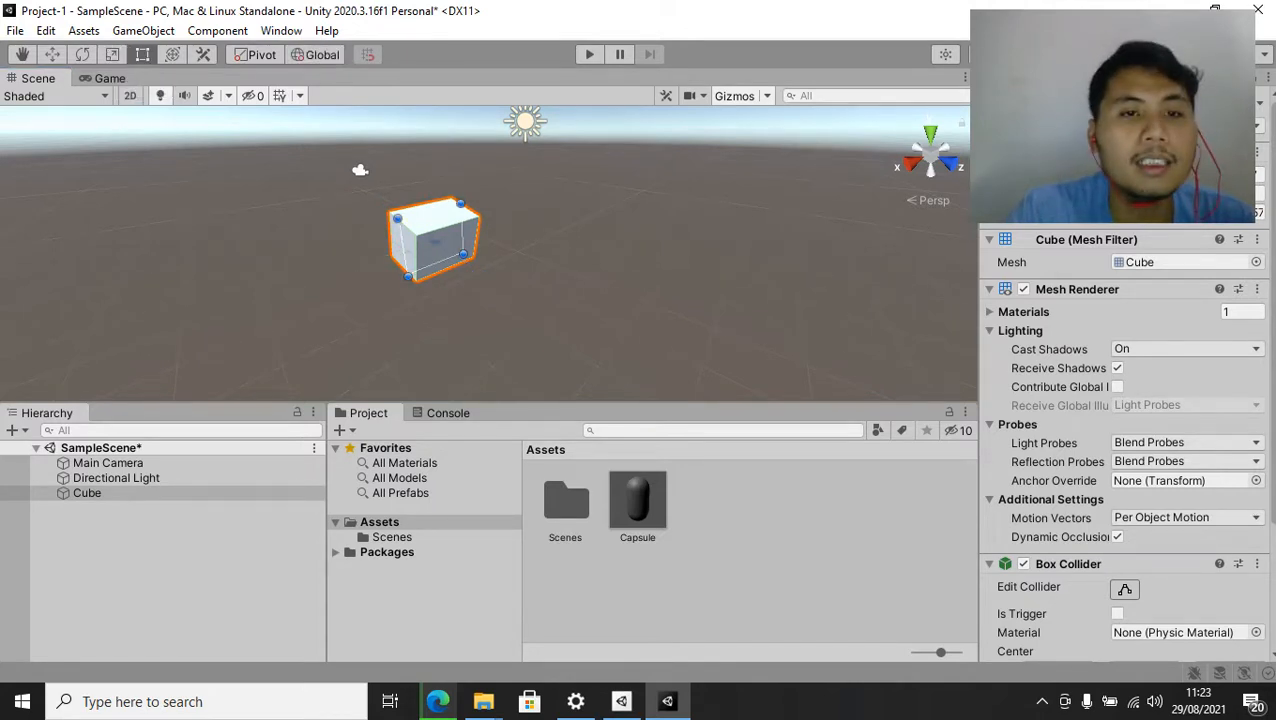
left_click_drag(460, 203, 553, 155)
Cycle through the Scale, Move, Rotate and Hand tools, and examine the block by panning and turning the Scene view
key("r")
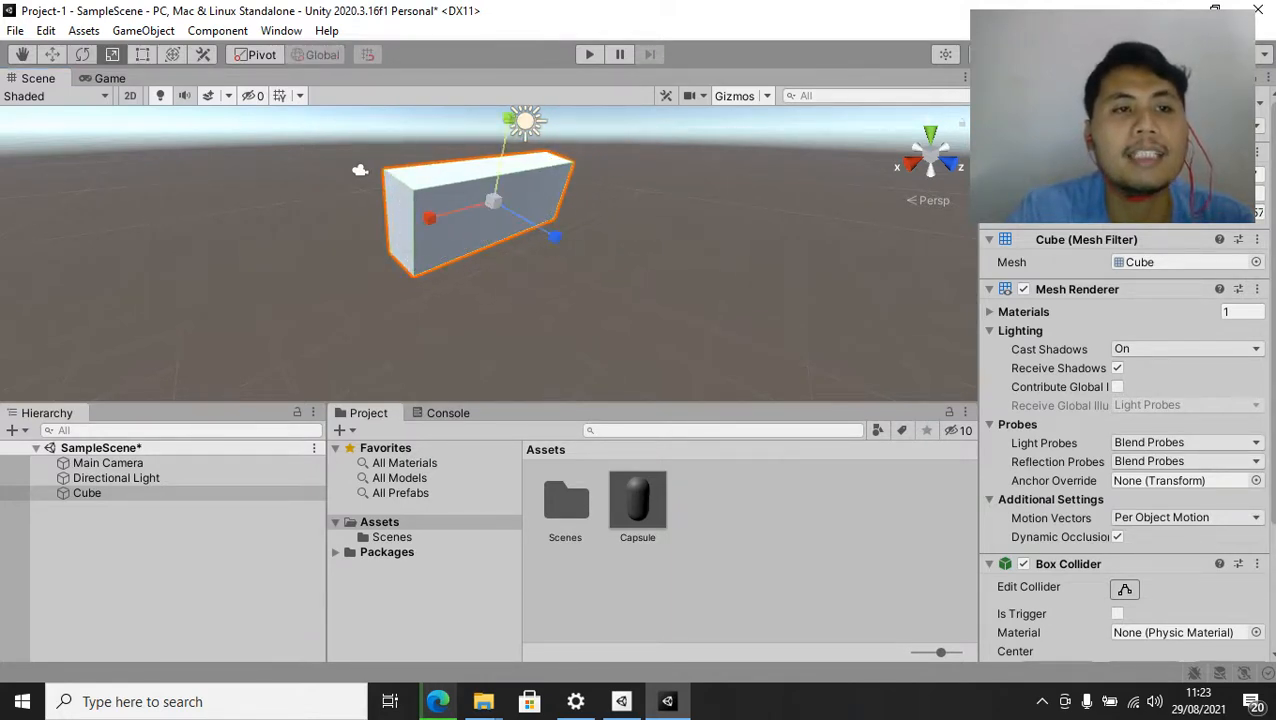
key("q")
key("w")
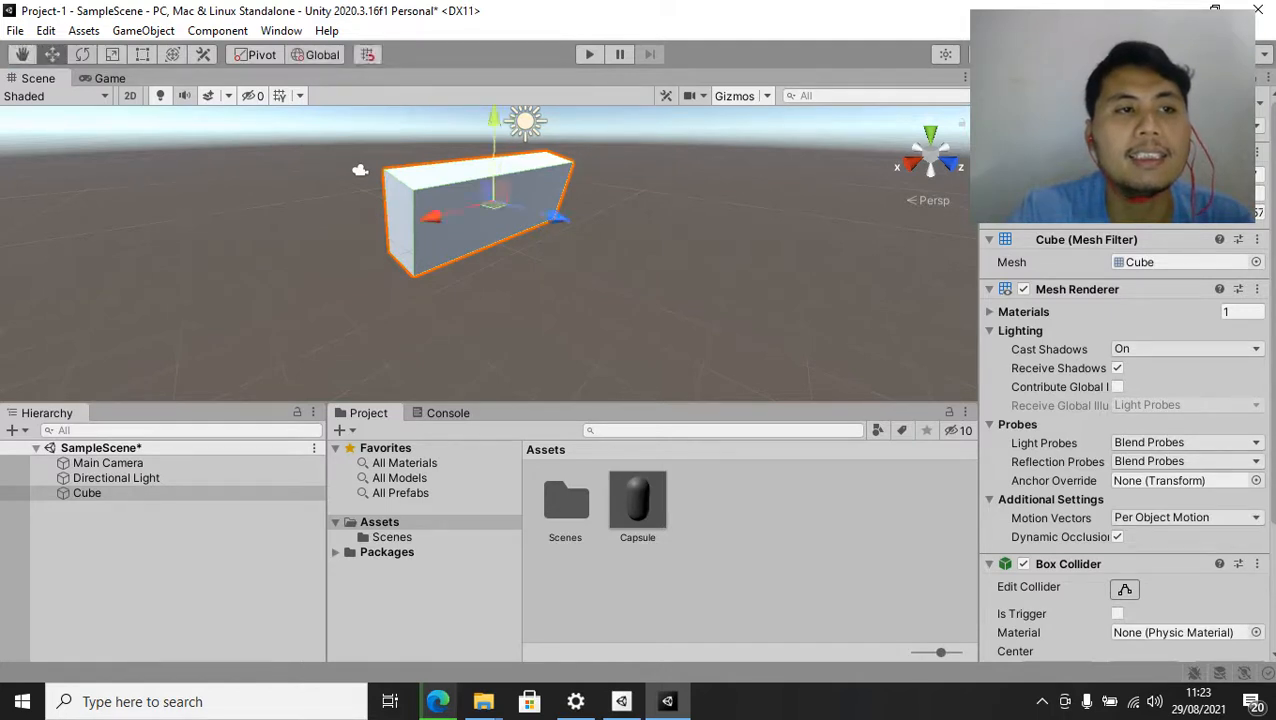
key("e")
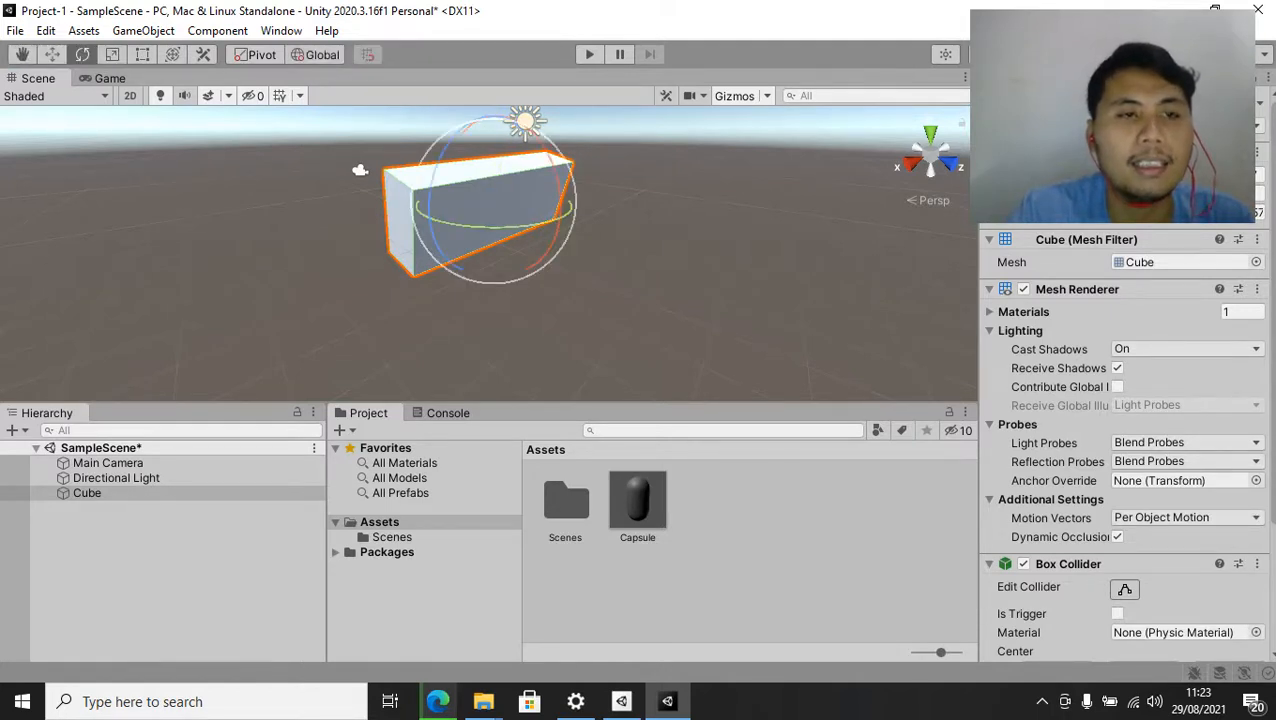
key("q")
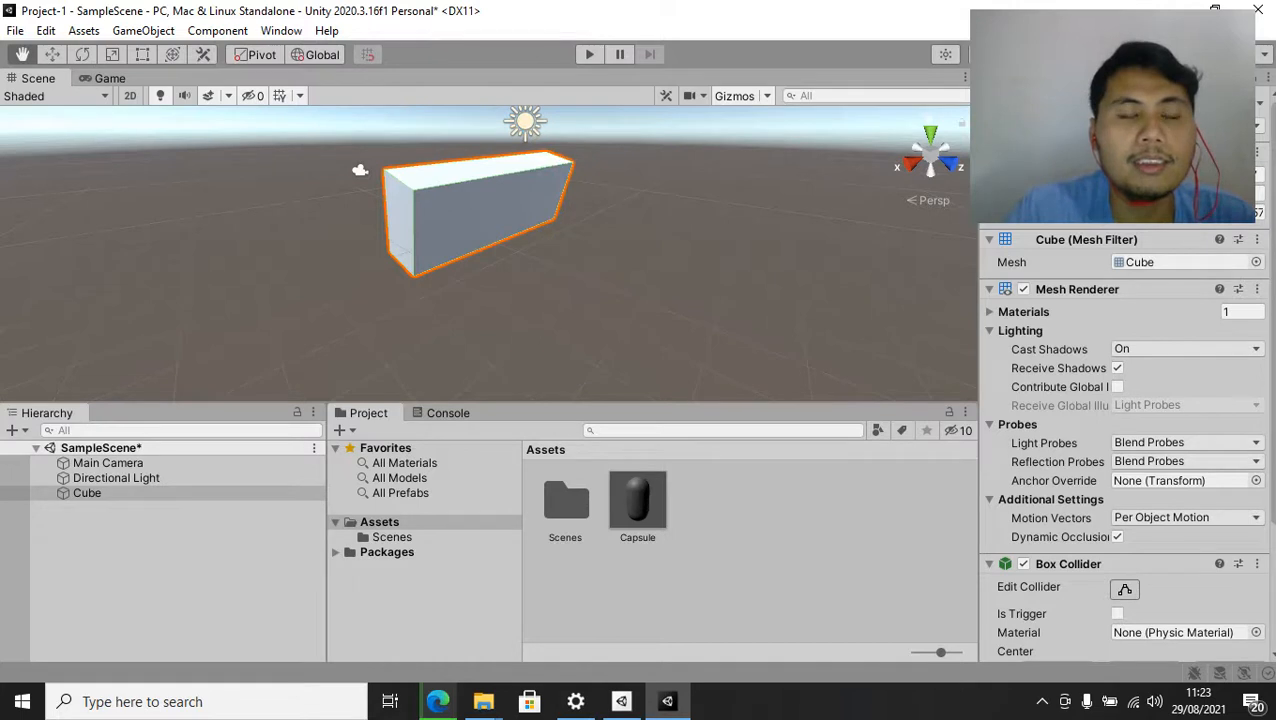
left_click_drag(480, 220, 306, 220)
left_click_drag(330, 200, 224, 158)
right_click_drag(224, 158, 240, 178)
left_click_drag(240, 178, 196, 176)
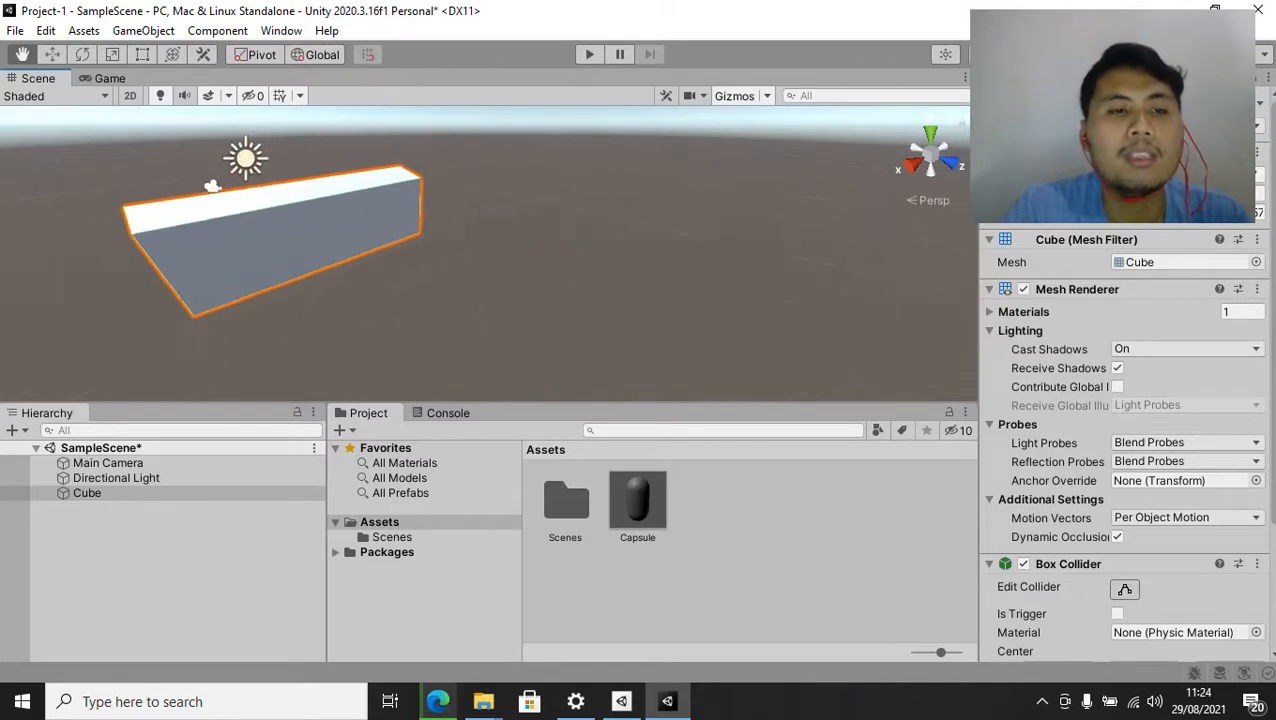
Add a 3D Sphere to the sample scene
left_click(112, 570)
right_click(112, 570)
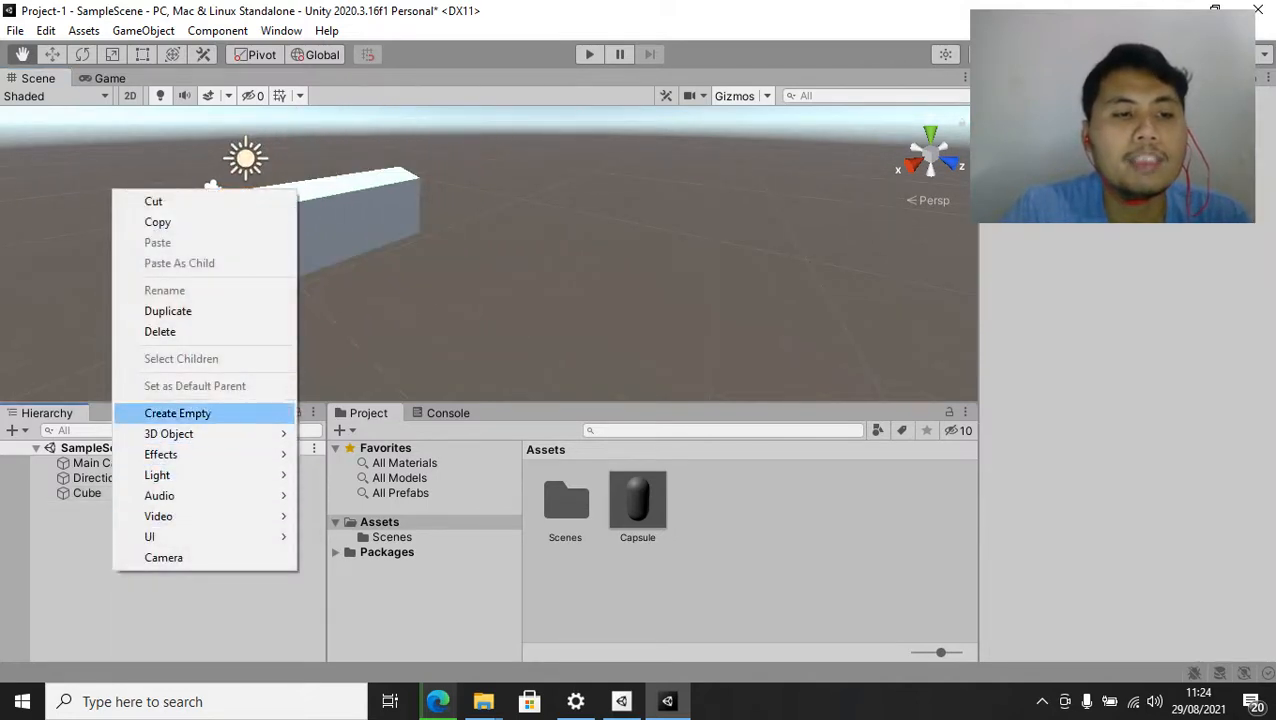
mouse_move(200, 433)
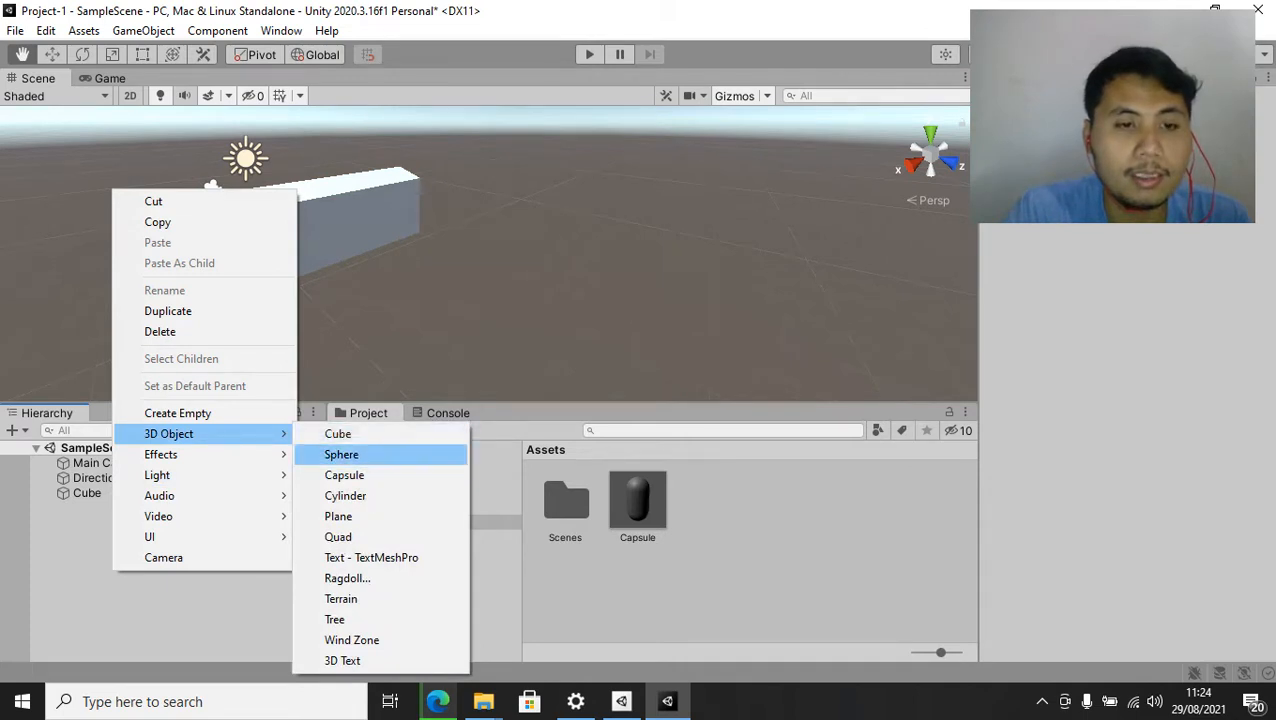
left_click(345, 454)
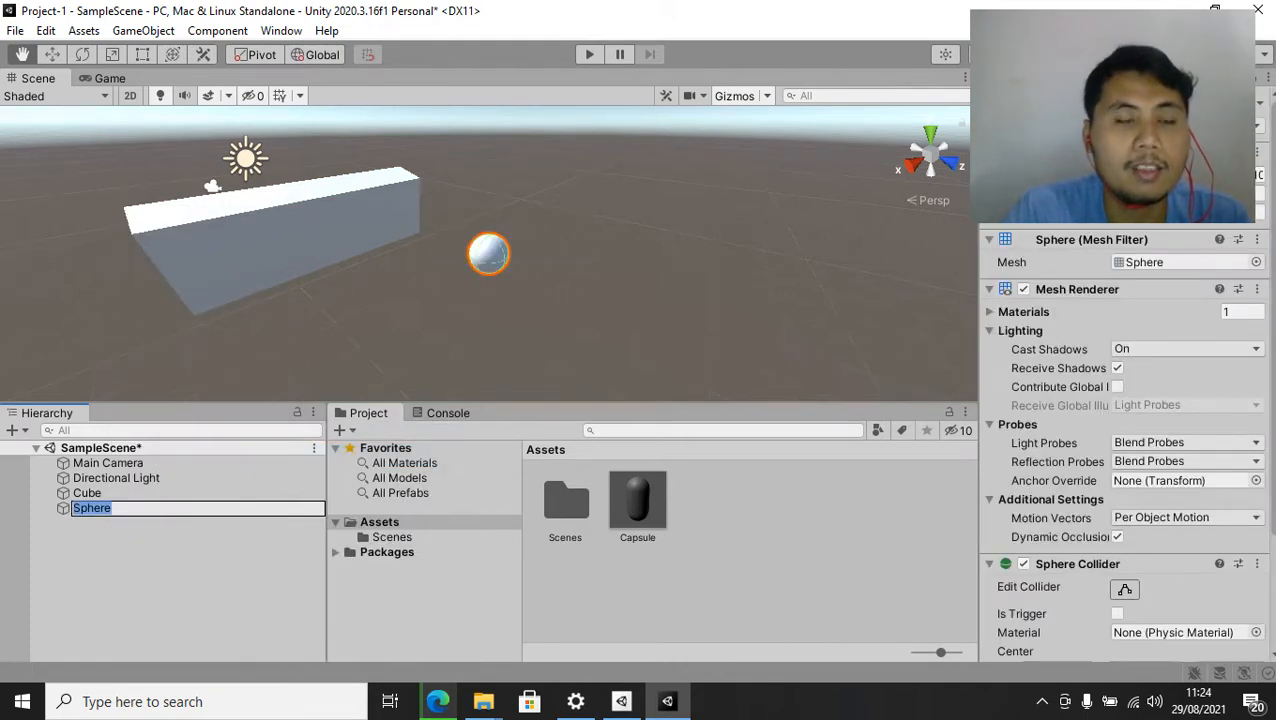
Move the sphere around the block with the Move tool and place it beside the block's far end
left_click(52, 54)
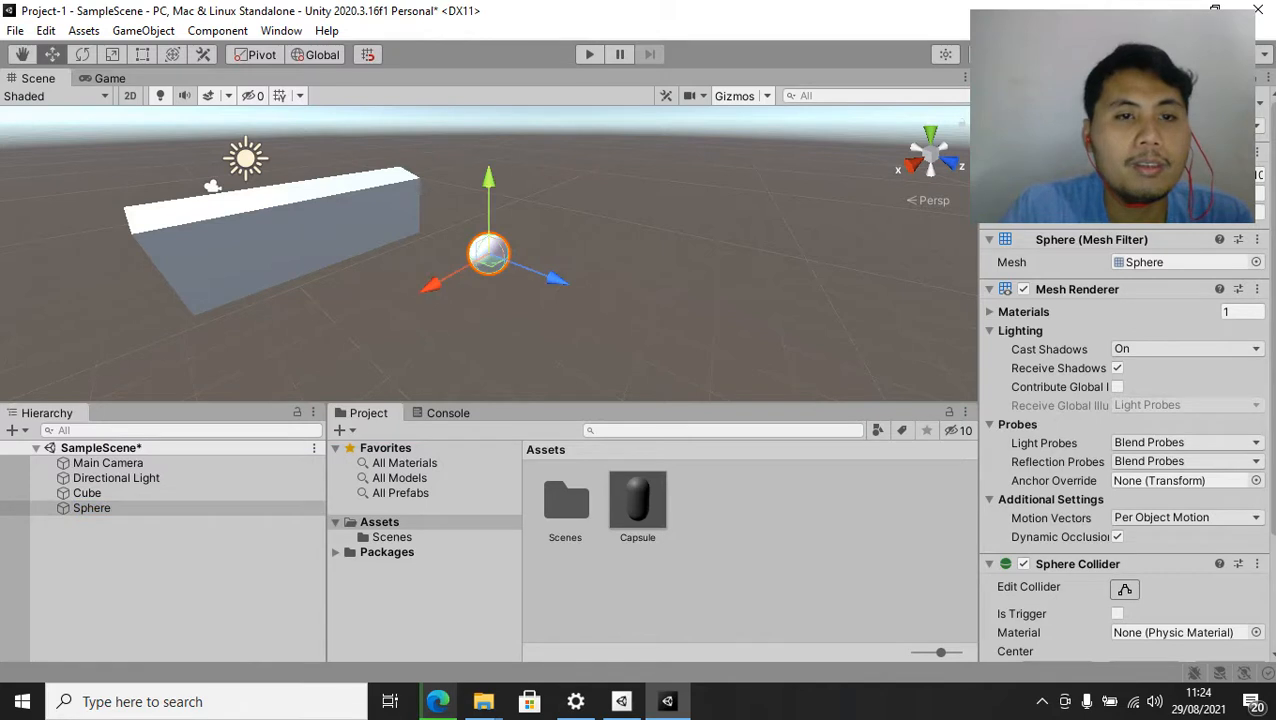
left_click_drag(489, 260, 356, 165)
key("q")
left_click_drag(400, 220, 581, 311)
key("w")
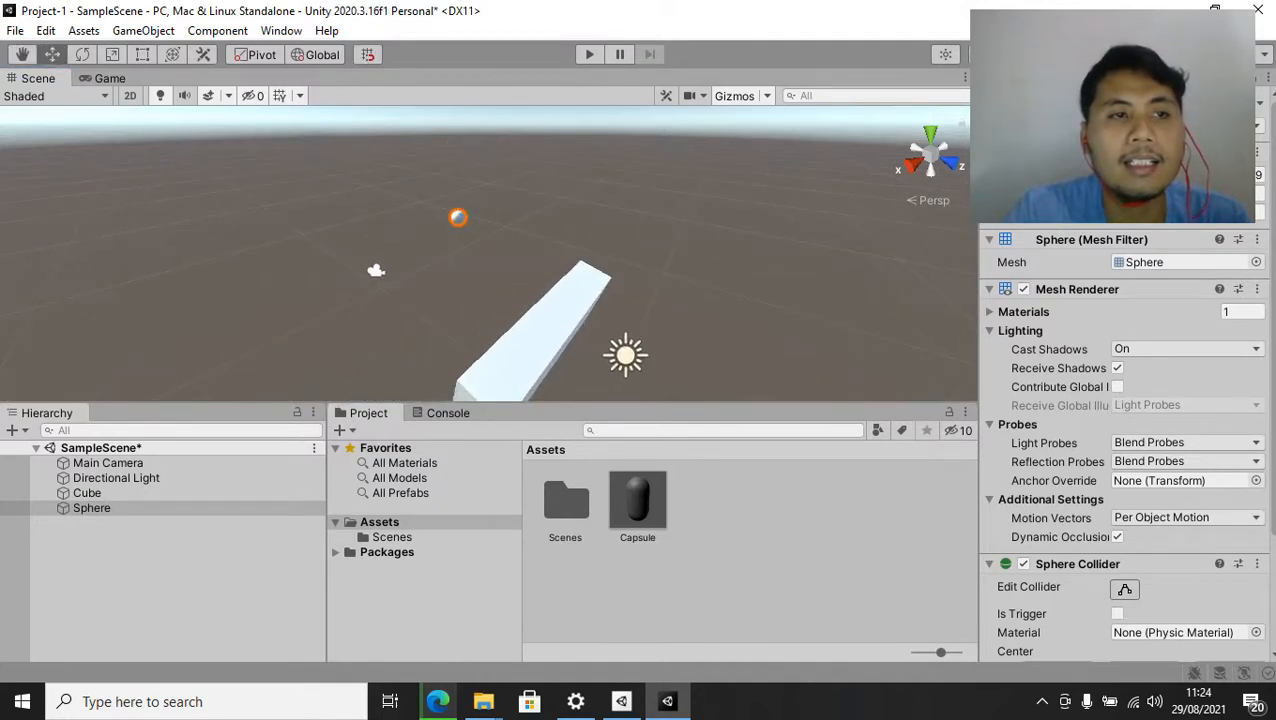
left_click_drag(458, 216, 530, 280)
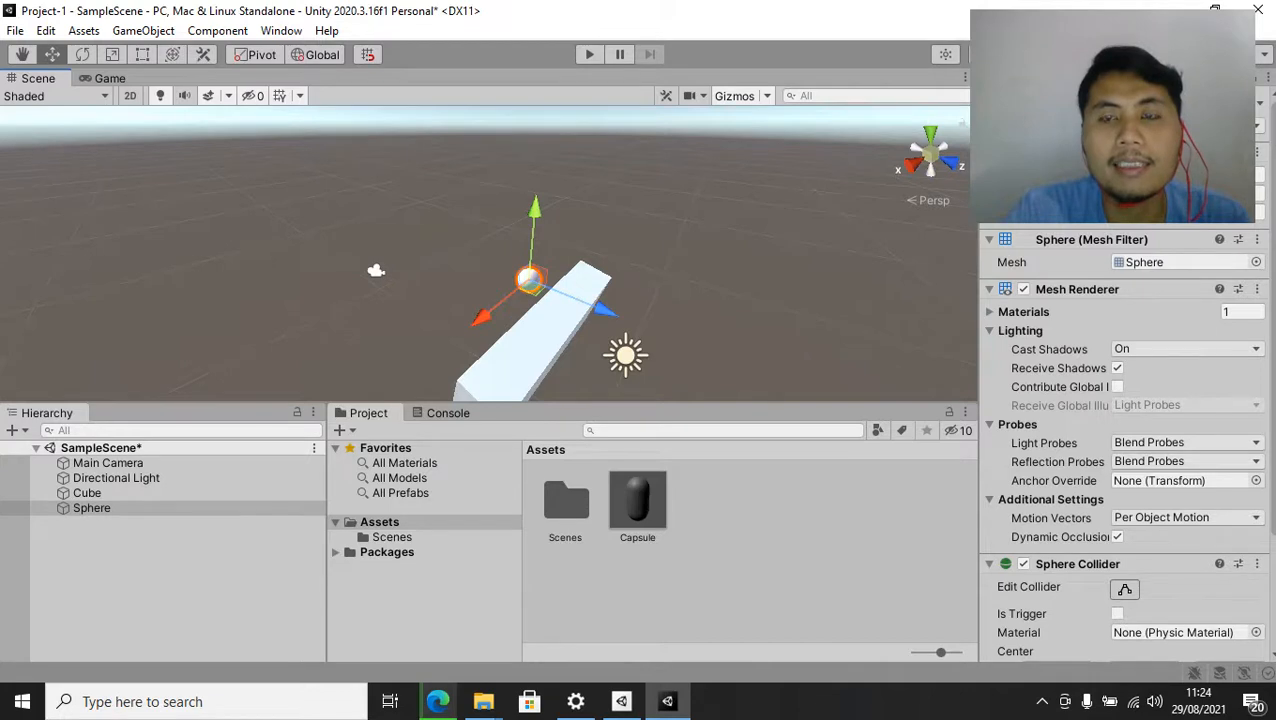
Examine the sphere and block from the Right, Top, Back and Bottom views, switching between isometric and perspective projection
left_click(930, 155)
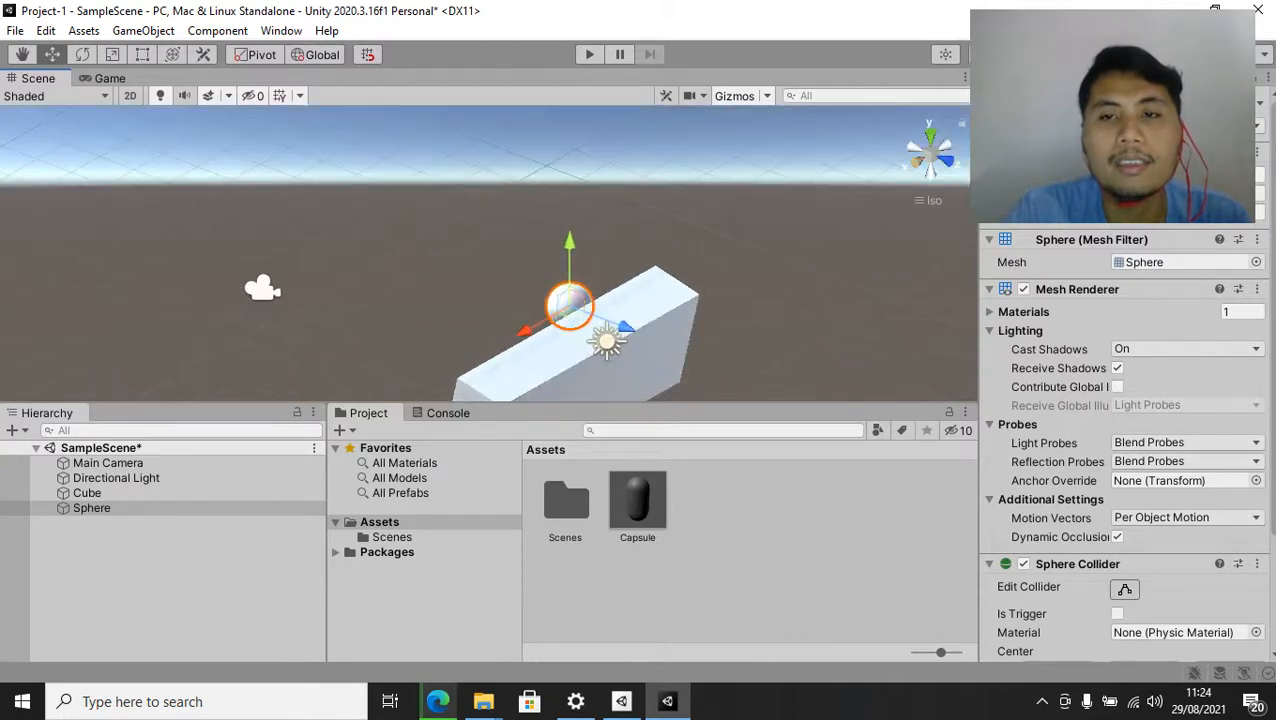
left_click(914, 162)
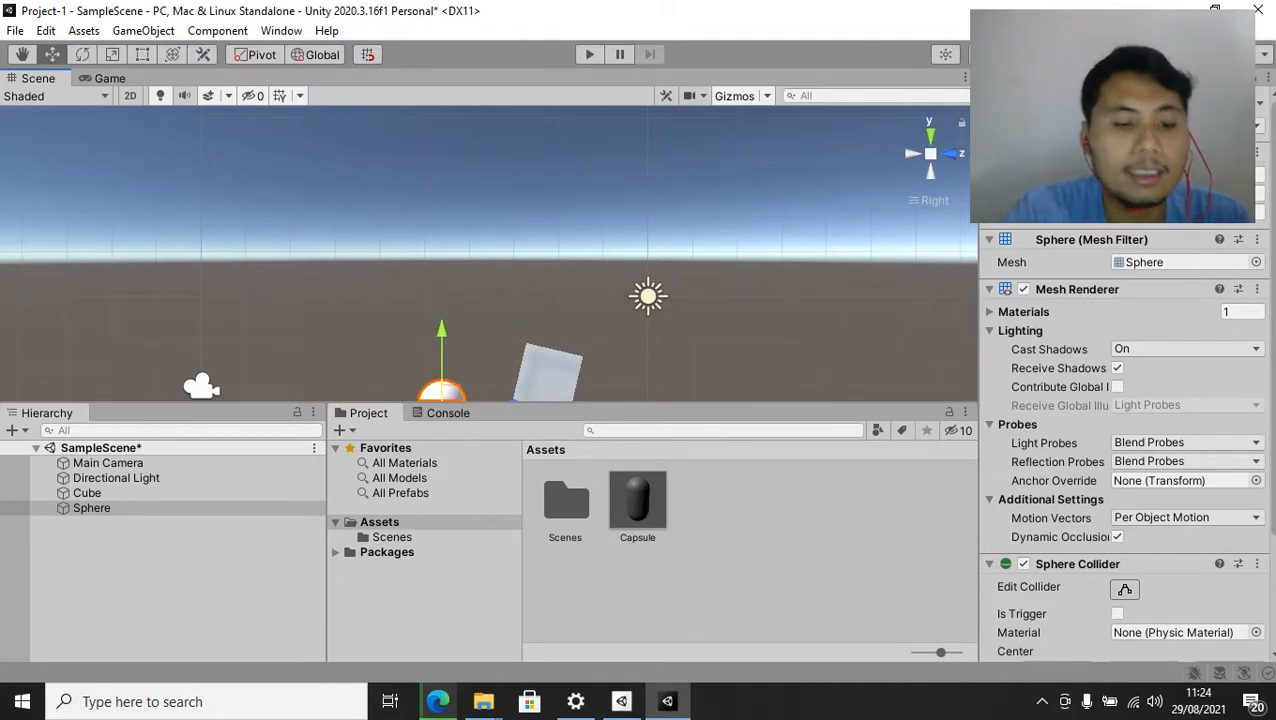
key("q")
left_click_drag(540, 350, 507, 241)
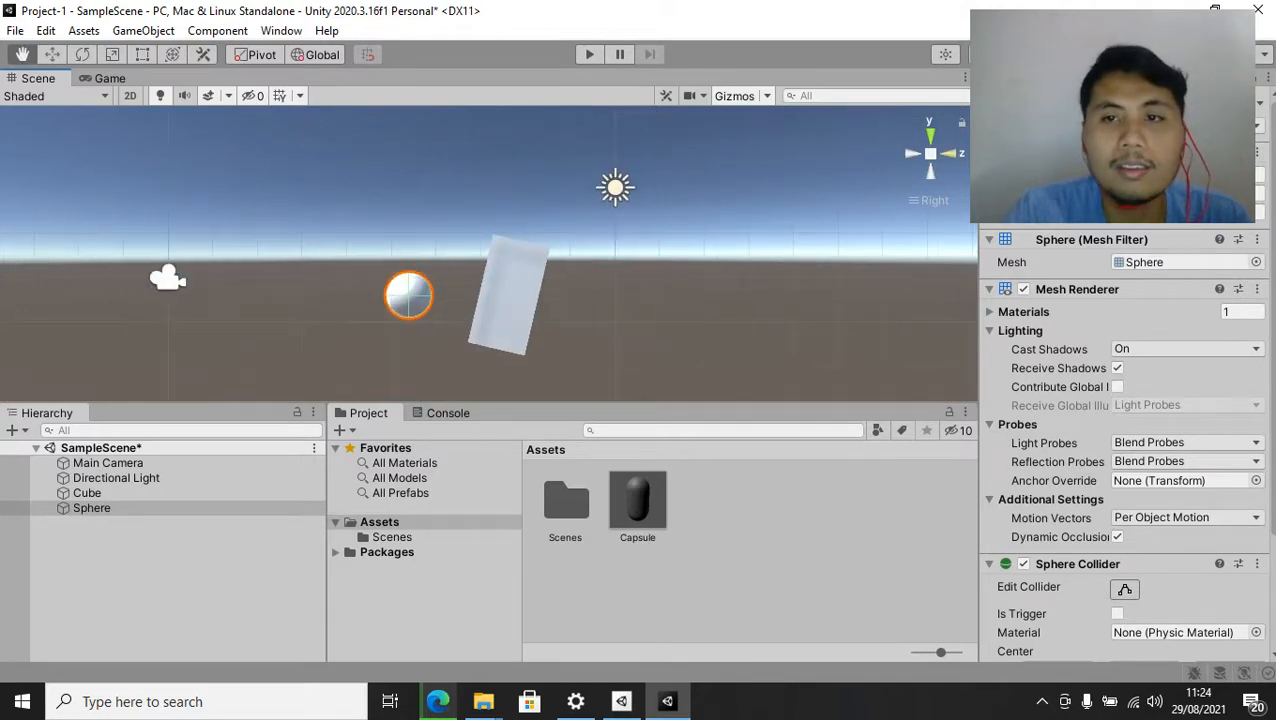
left_click(930, 136)
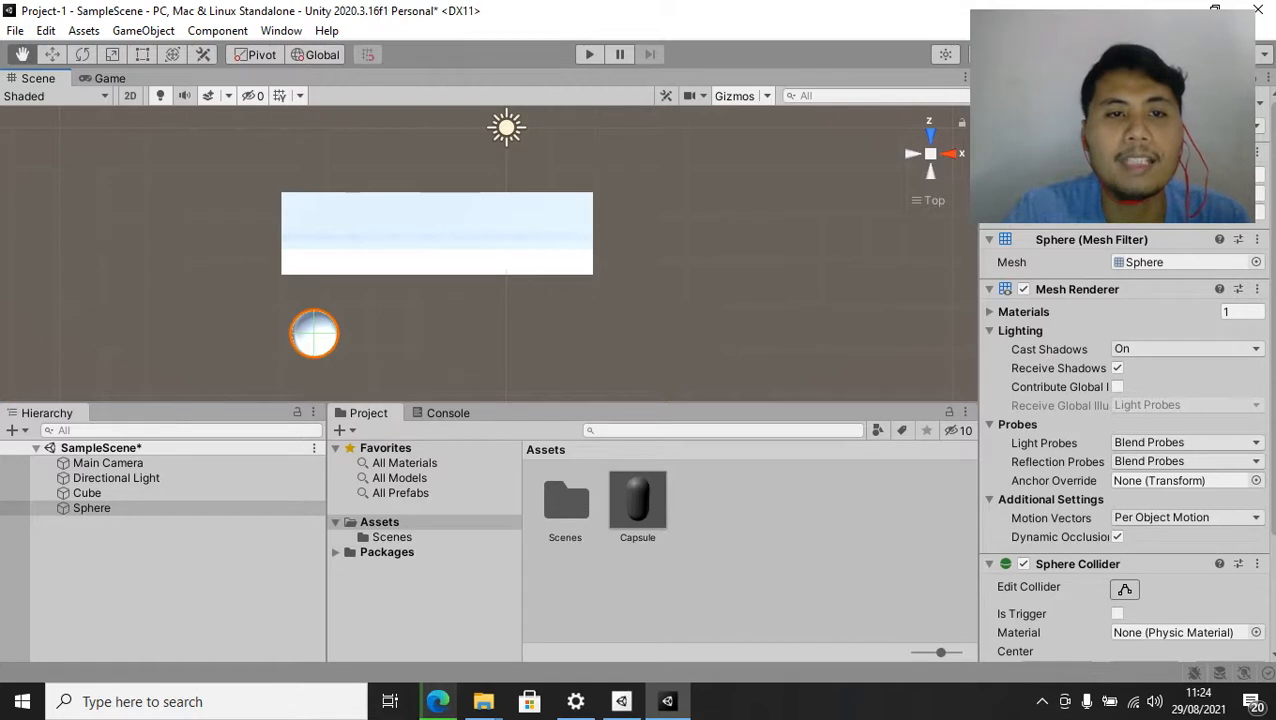
left_click(949, 153)
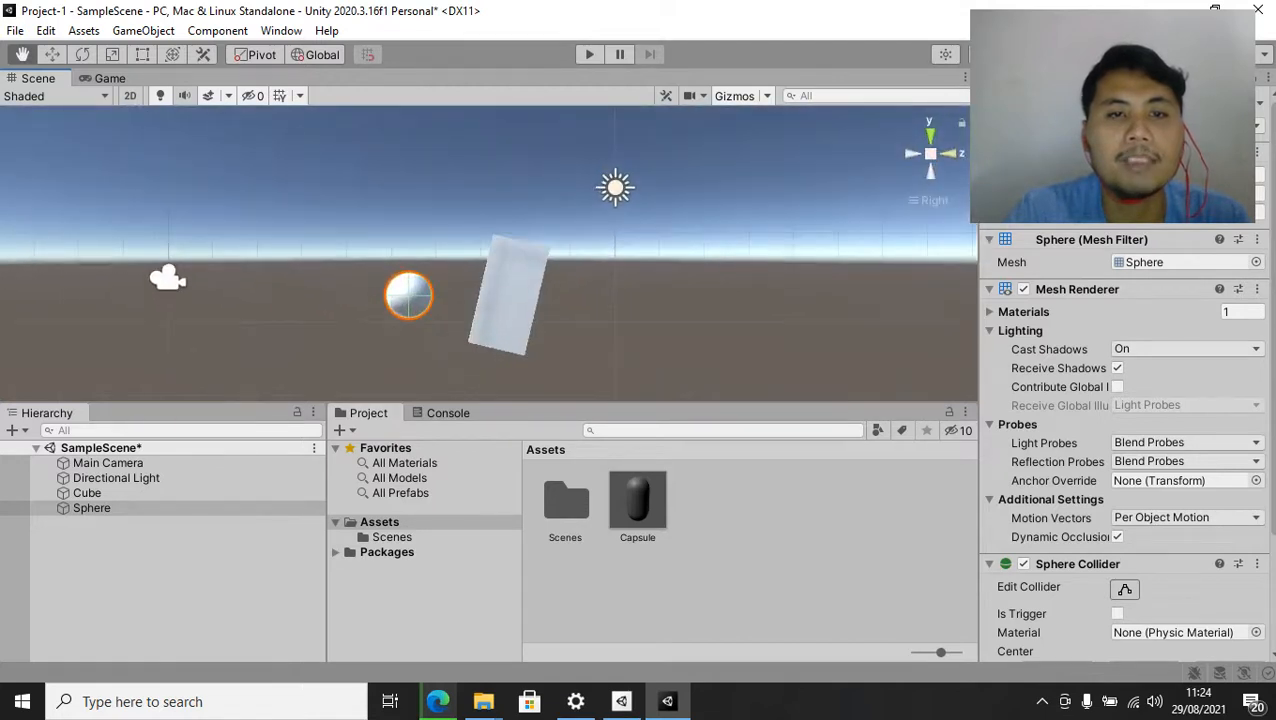
left_click(949, 153)
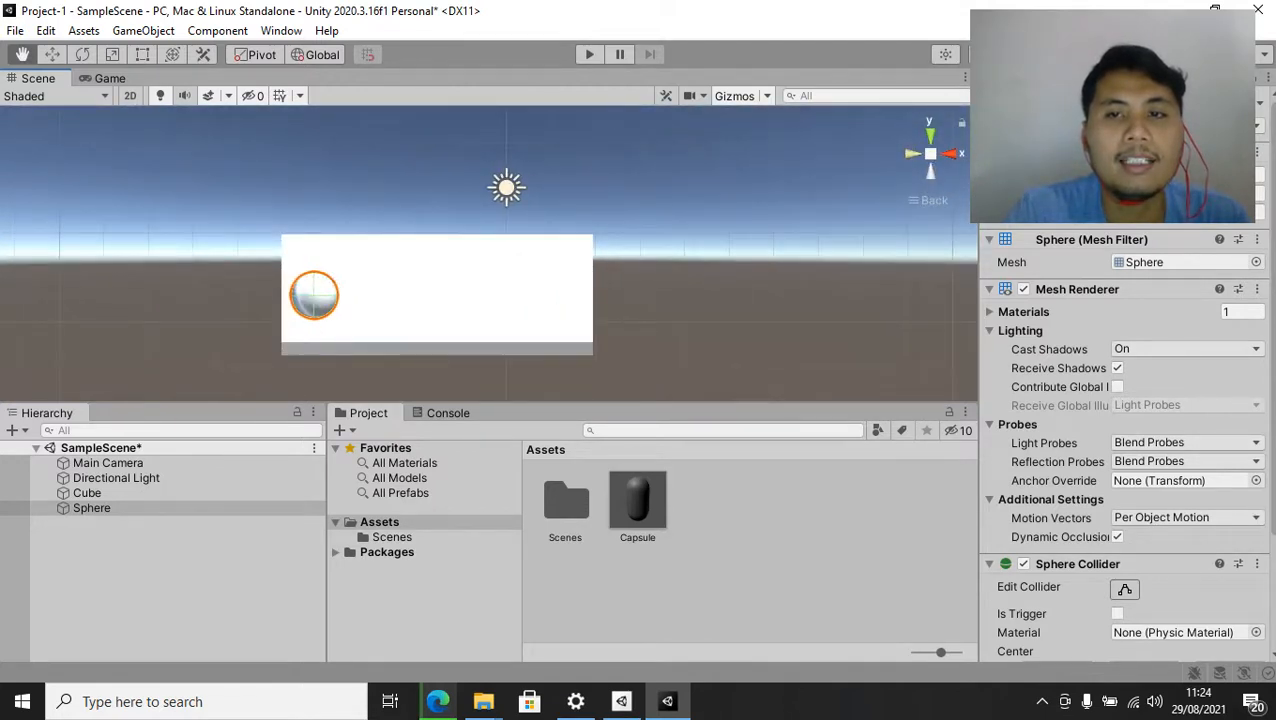
left_click(930, 172)
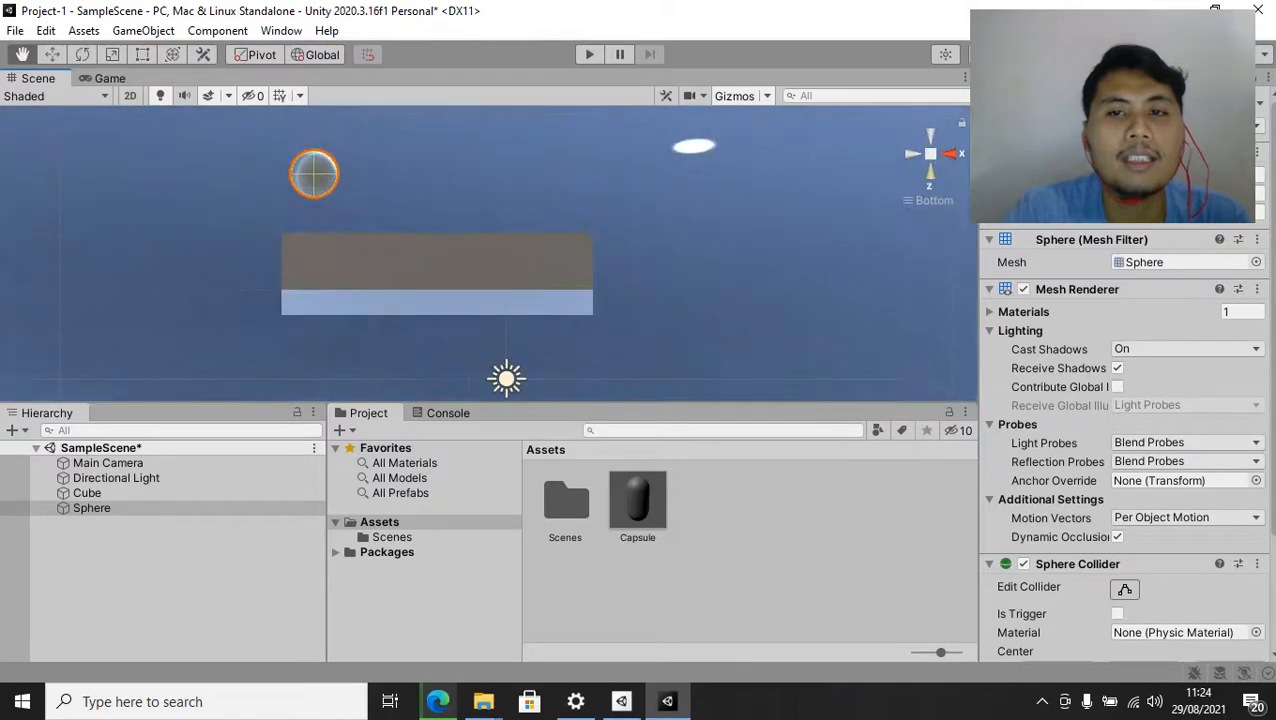
left_click(930, 136)
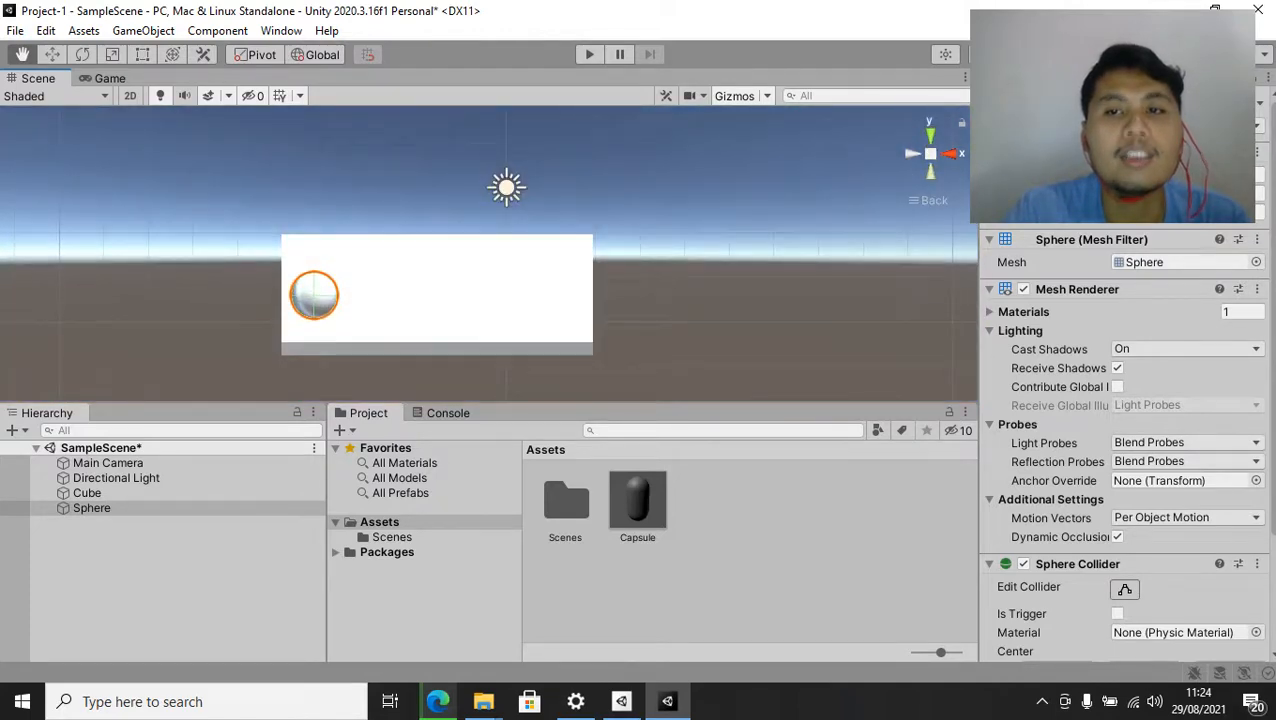
left_click(930, 172)
left_click(930, 136)
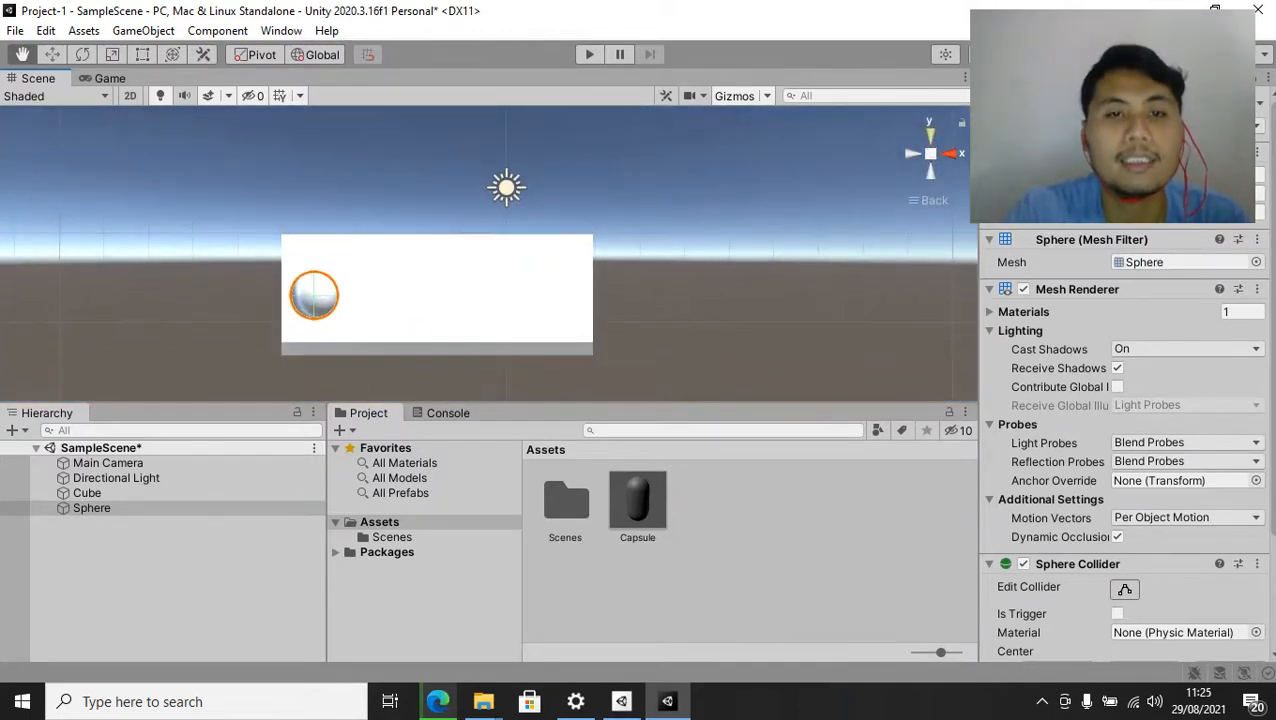
left_click(930, 136)
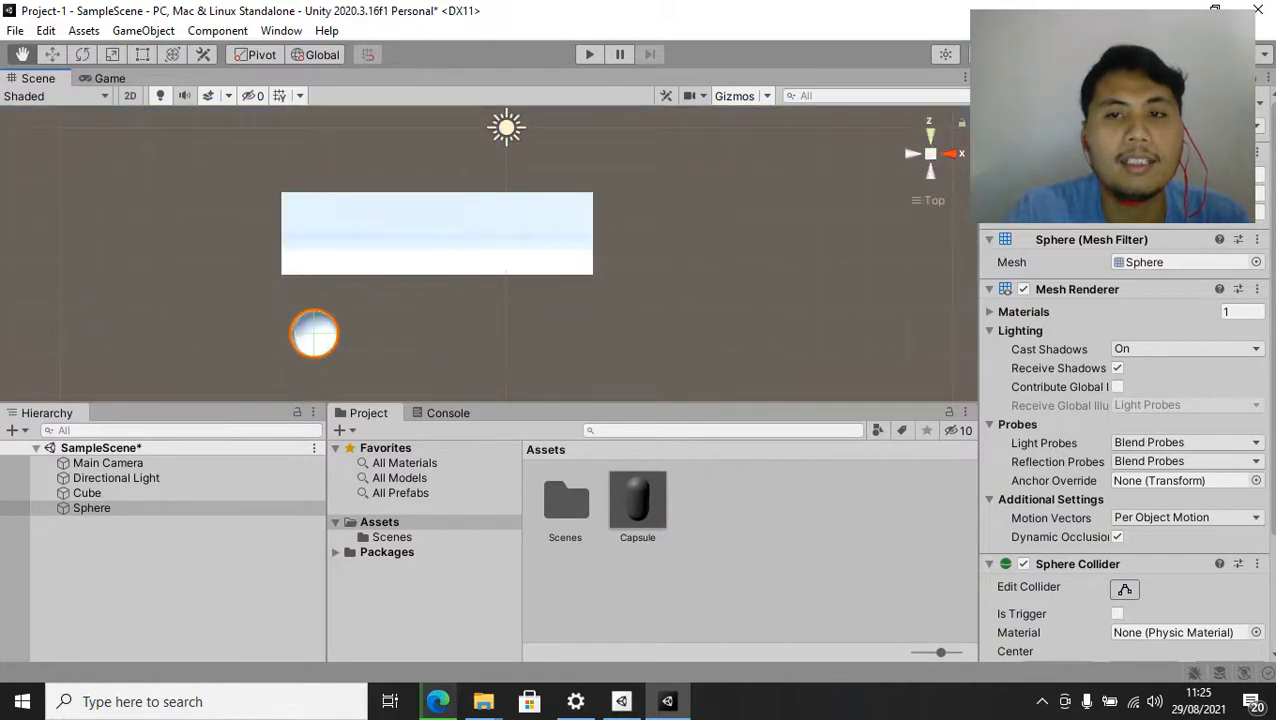
left_click(930, 154)
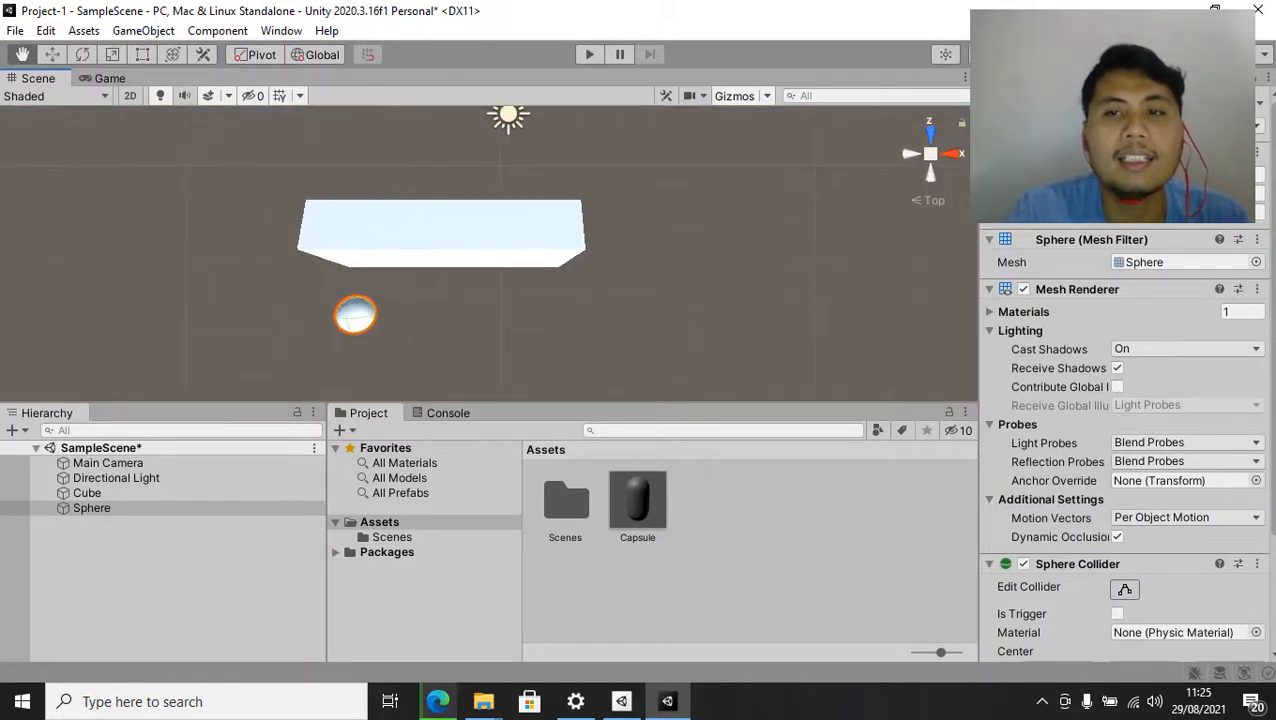
left_click(952, 153)
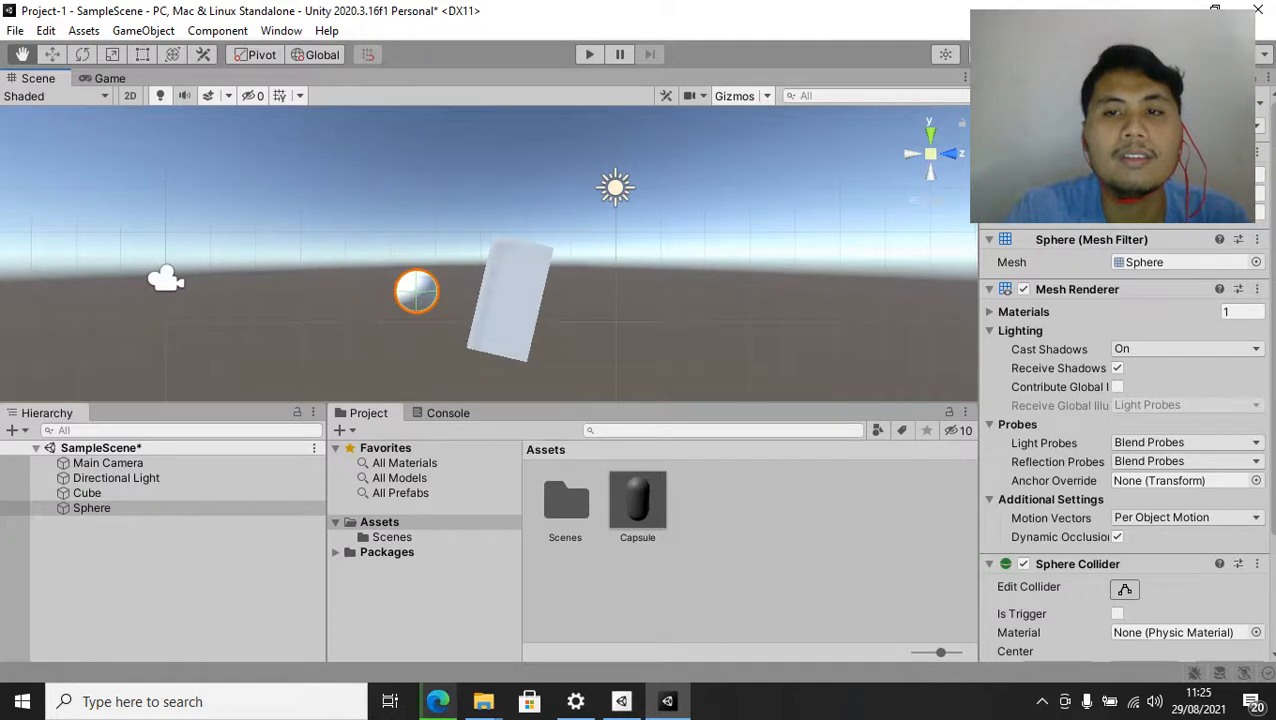
Move the sphere in the Top view until it sits against a corner of the block's long front edge
left_click(930, 130)
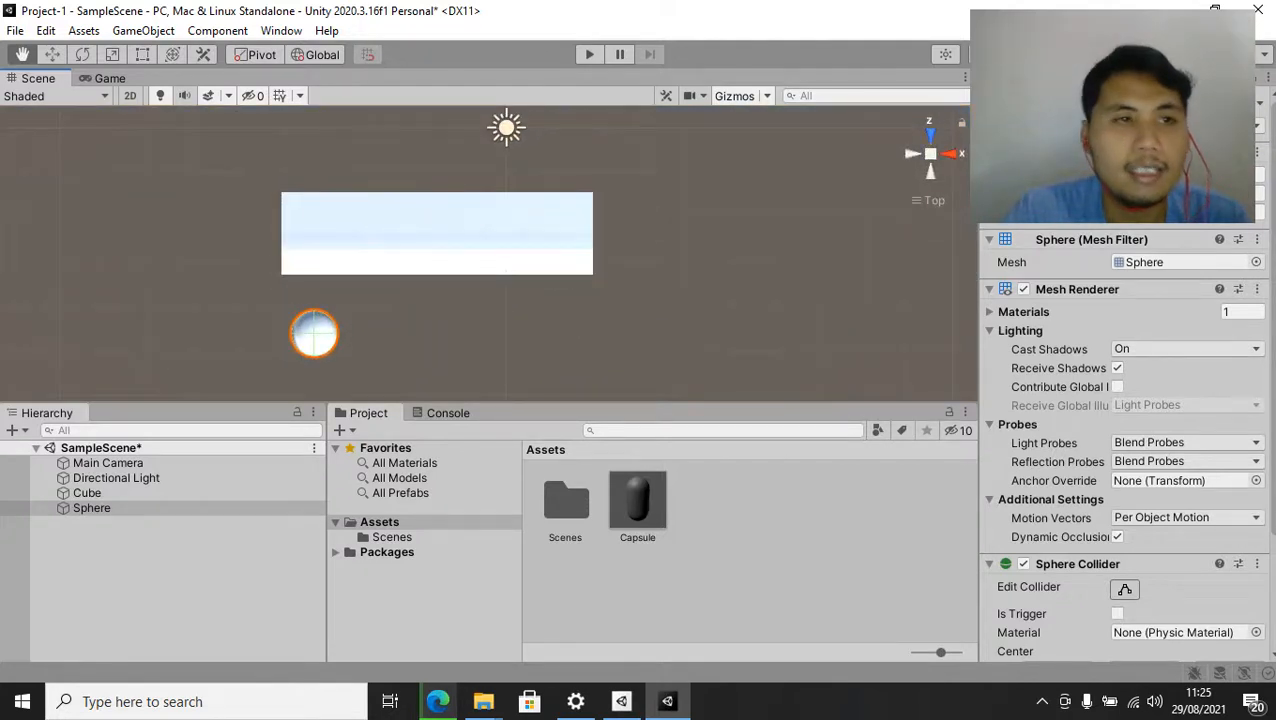
key("w")
left_click_drag(323, 323, 315, 296)
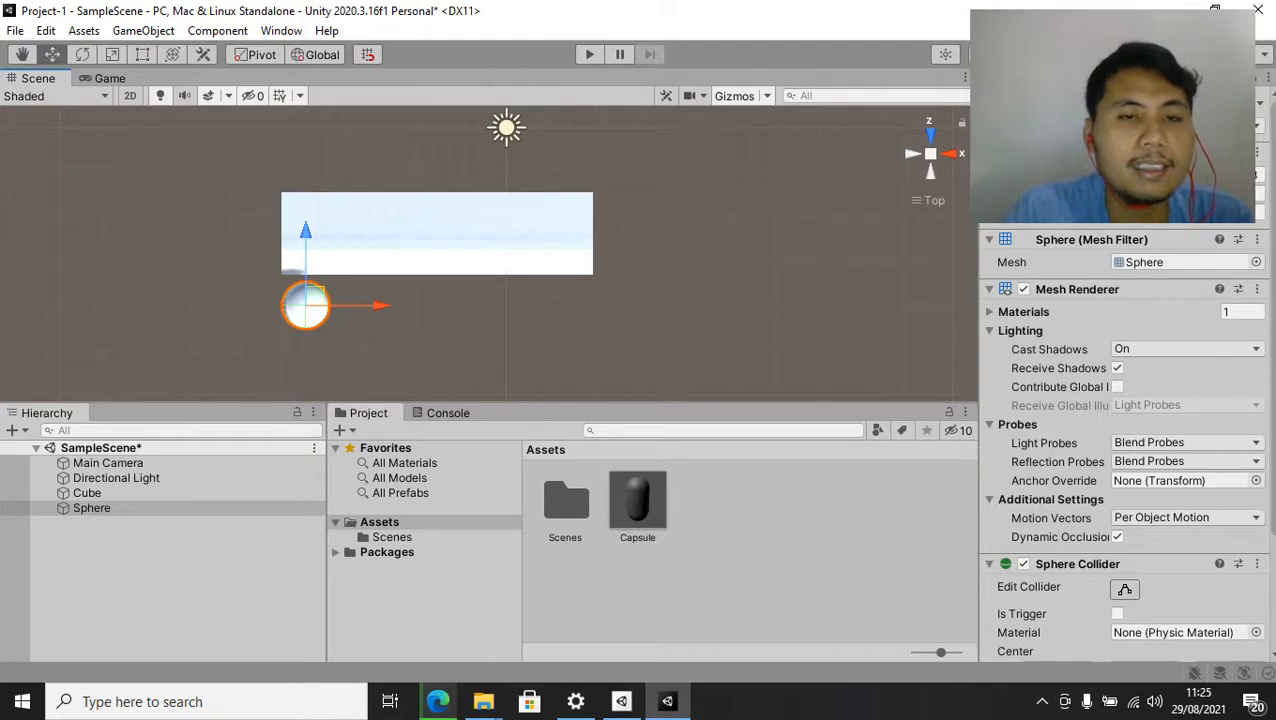
Duplicate the sphere and undo the duplication
left_click(91, 508)
right_click(91, 508)
left_click(145, 205)
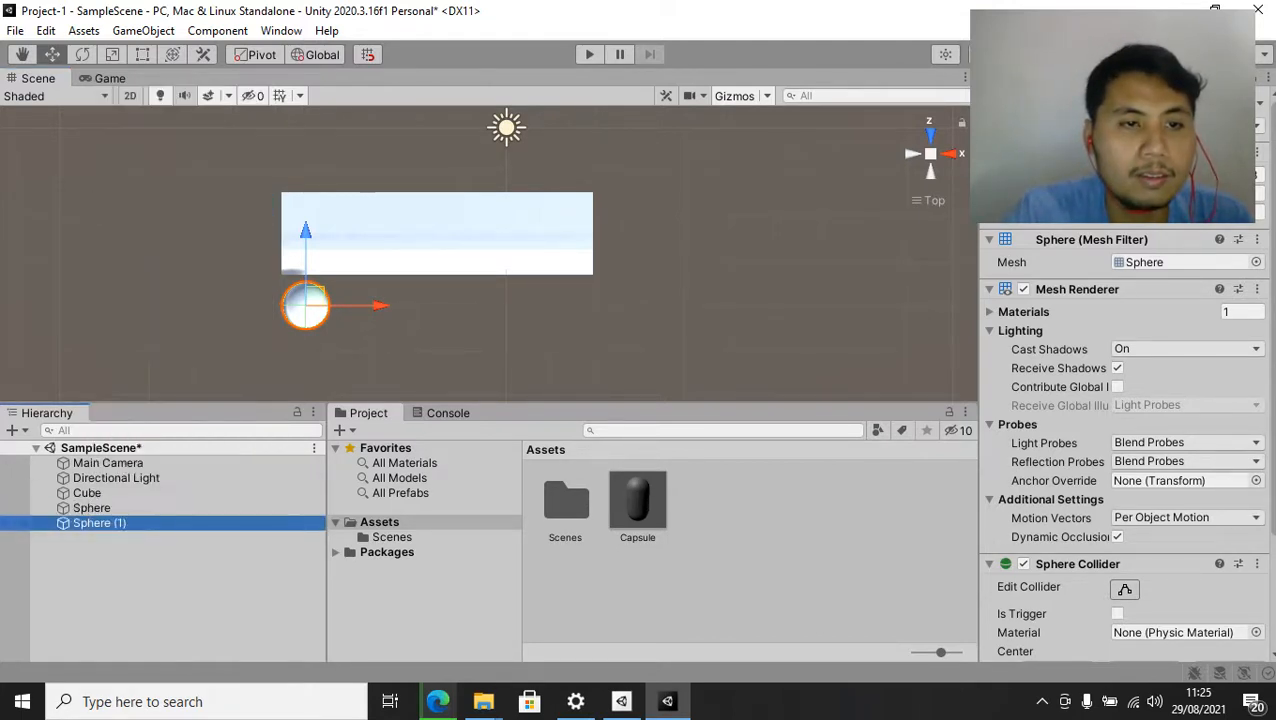
key("ctrl+z")
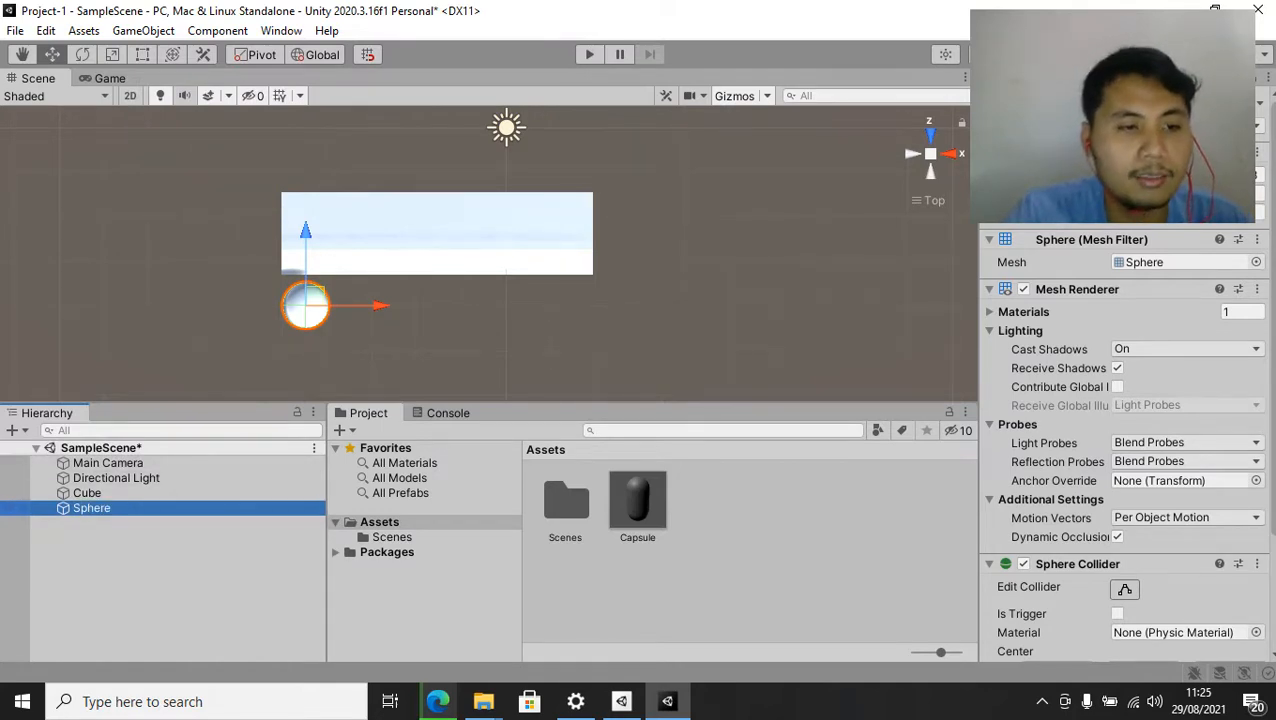
Delete the sphere from the scene and add a 3D Capsule instead
right_click(96, 508)
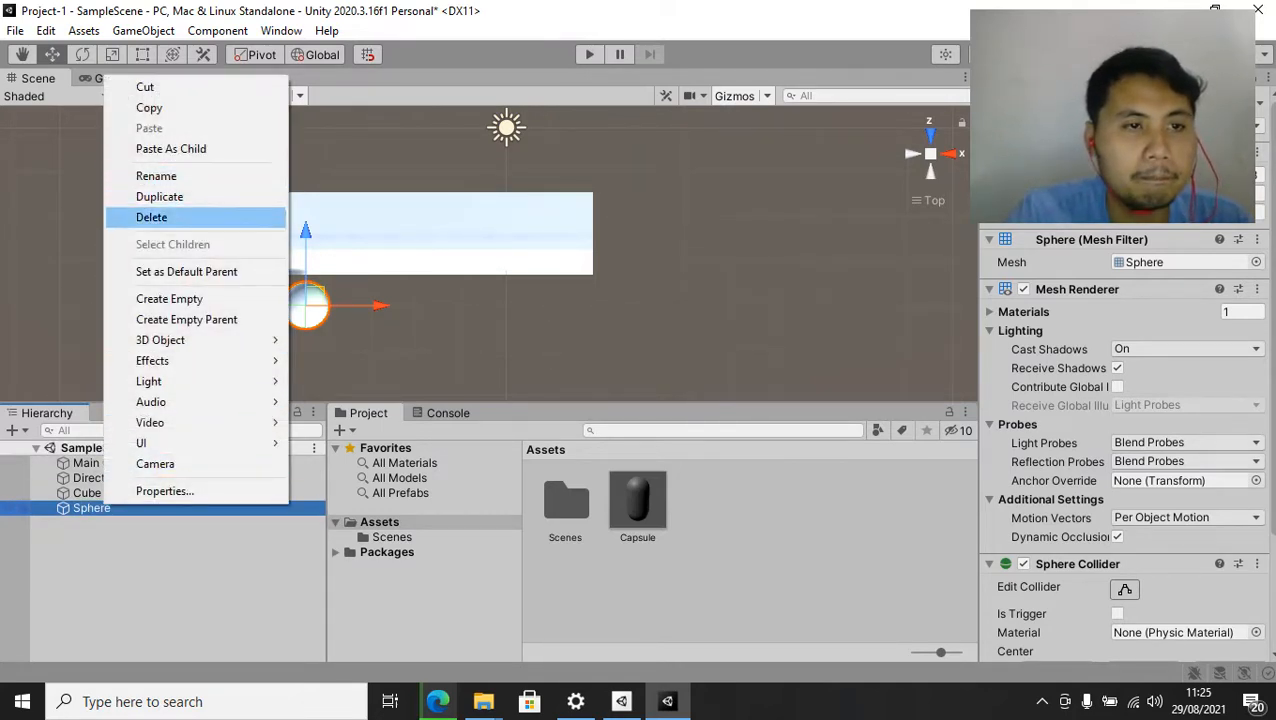
left_click(150, 217)
right_click(137, 545)
mouse_move(250, 408)
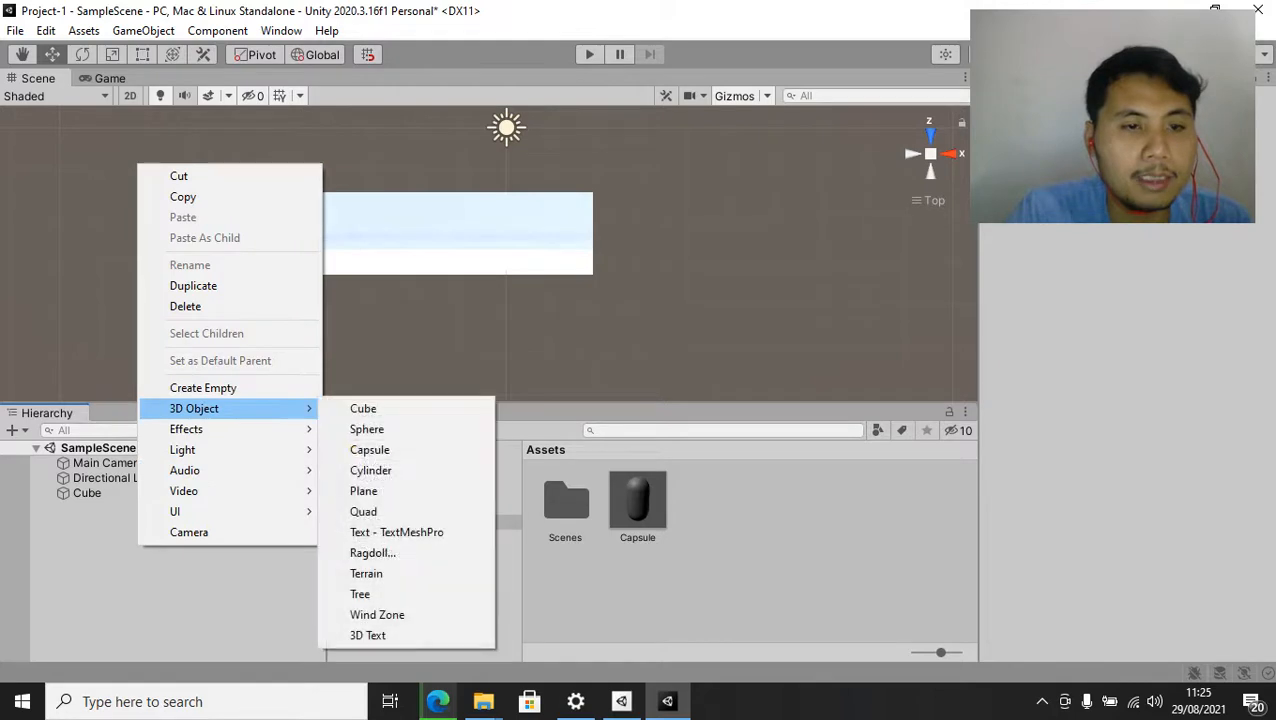
left_click(369, 449)
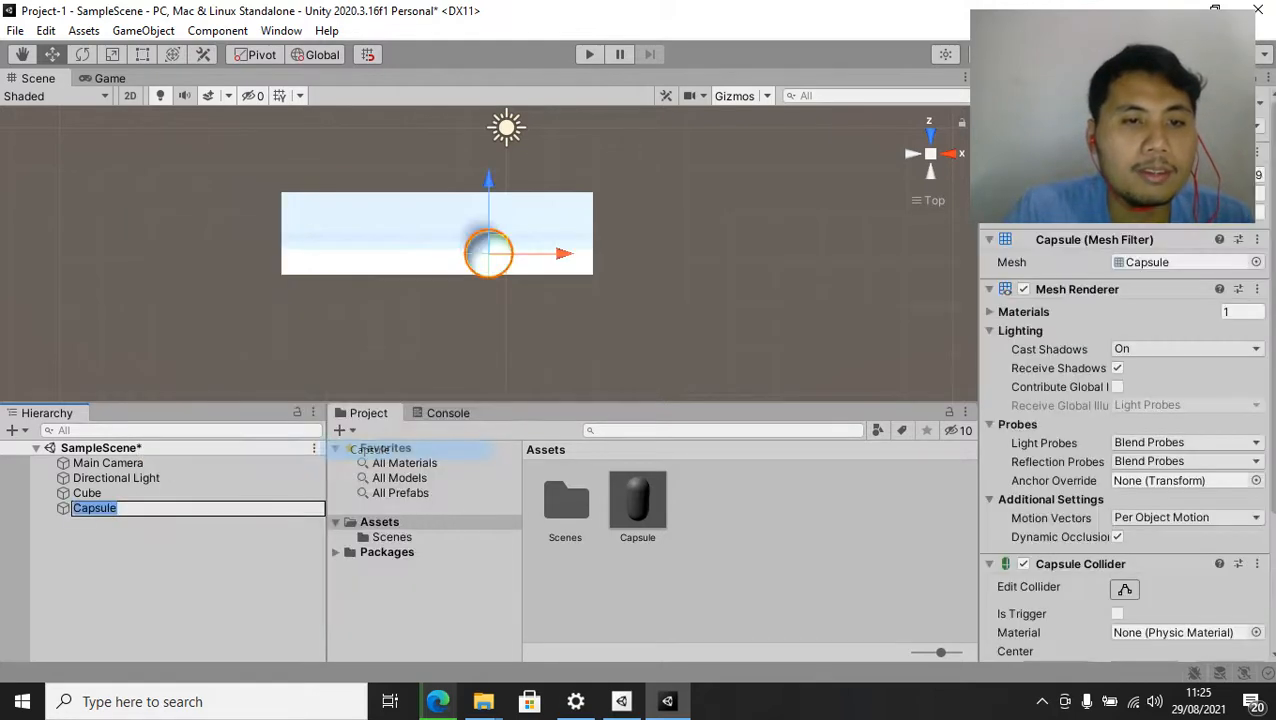
Move the capsule in front of one end of the block and rotate it to lie along the X axis
left_click_drag(488, 252, 335, 316)
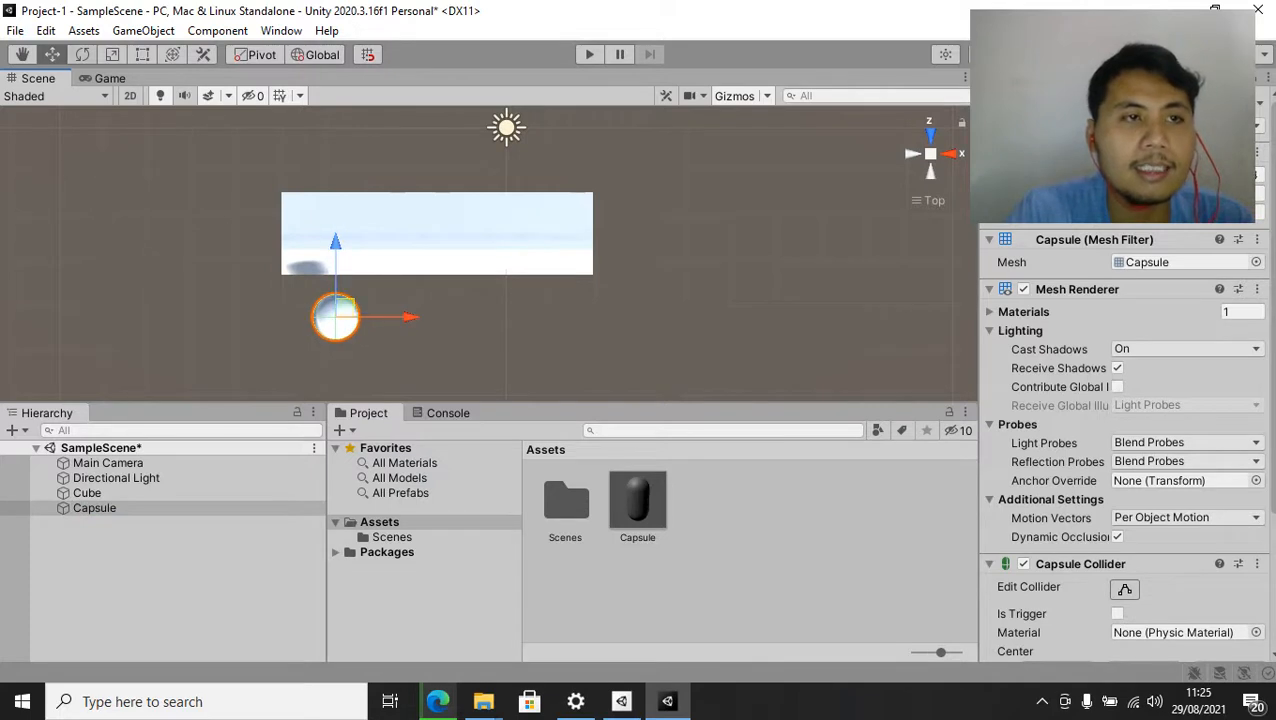
left_click(82, 54)
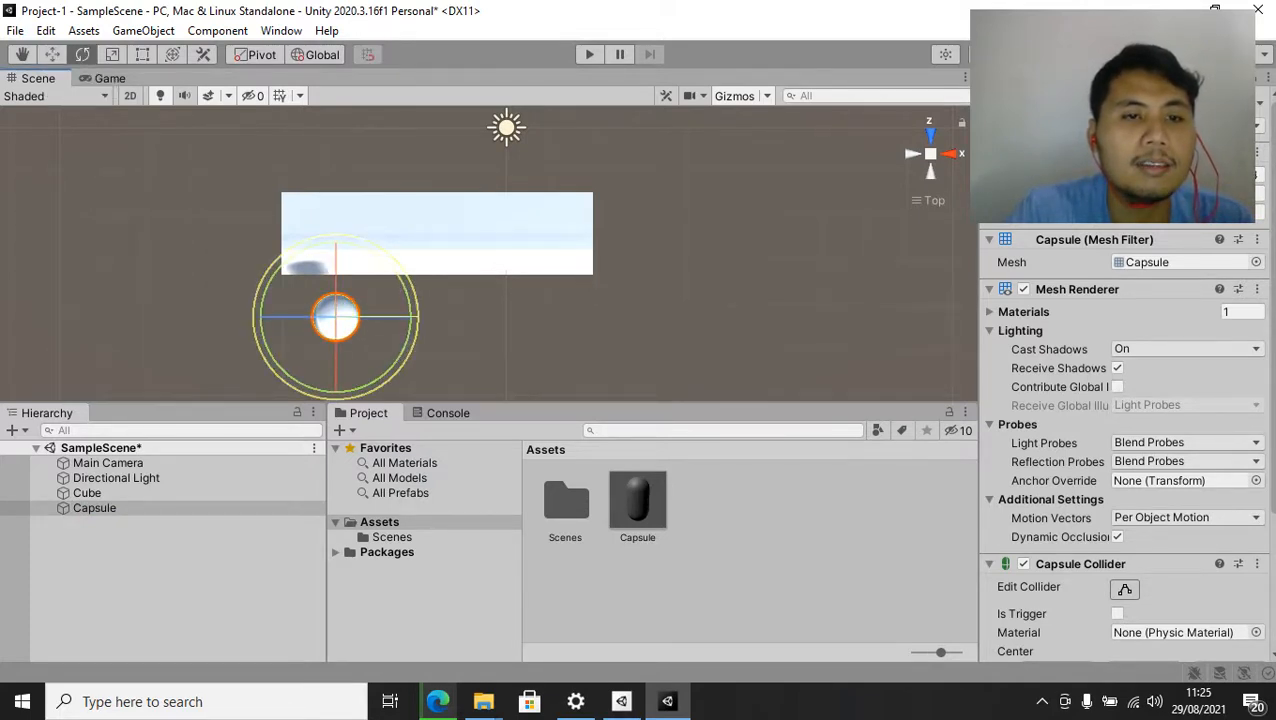
left_click_drag(336, 316, 554, 316)
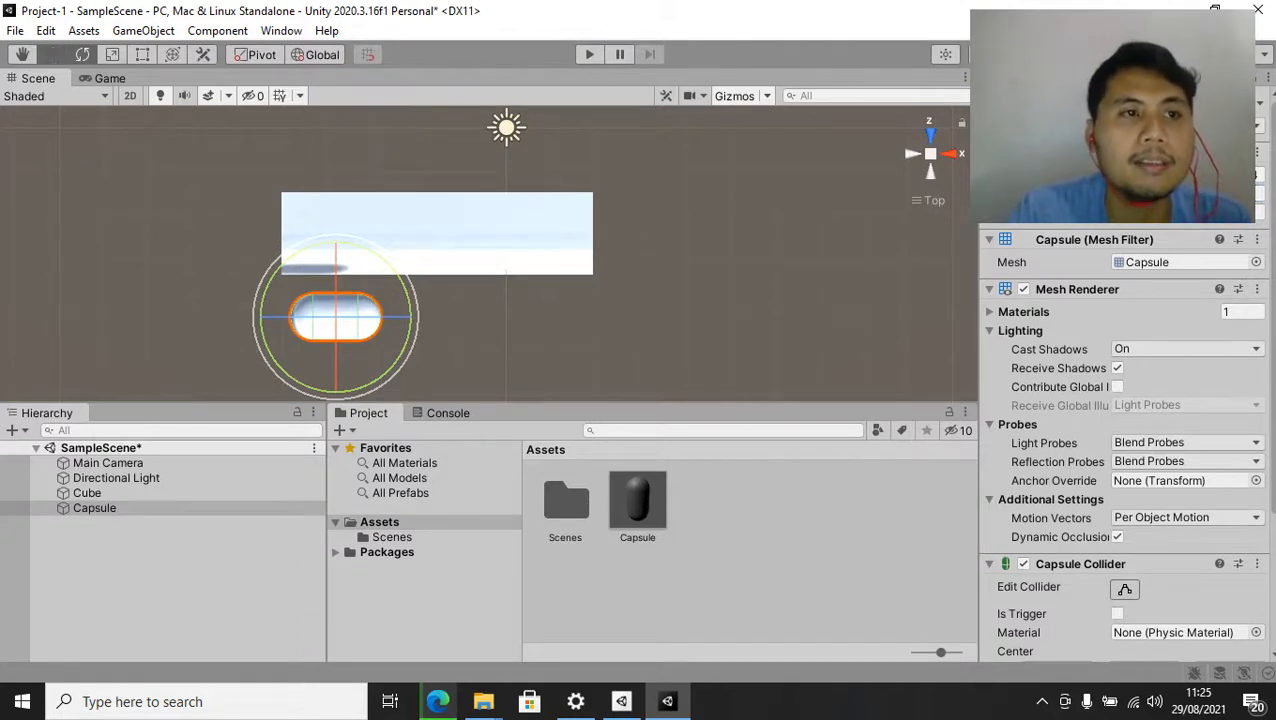
Slide the capsule along Z and X against the block's front edge near its end, and reset its rotation to 0
left_click(52, 54)
left_click_drag(335, 270, 335, 256)
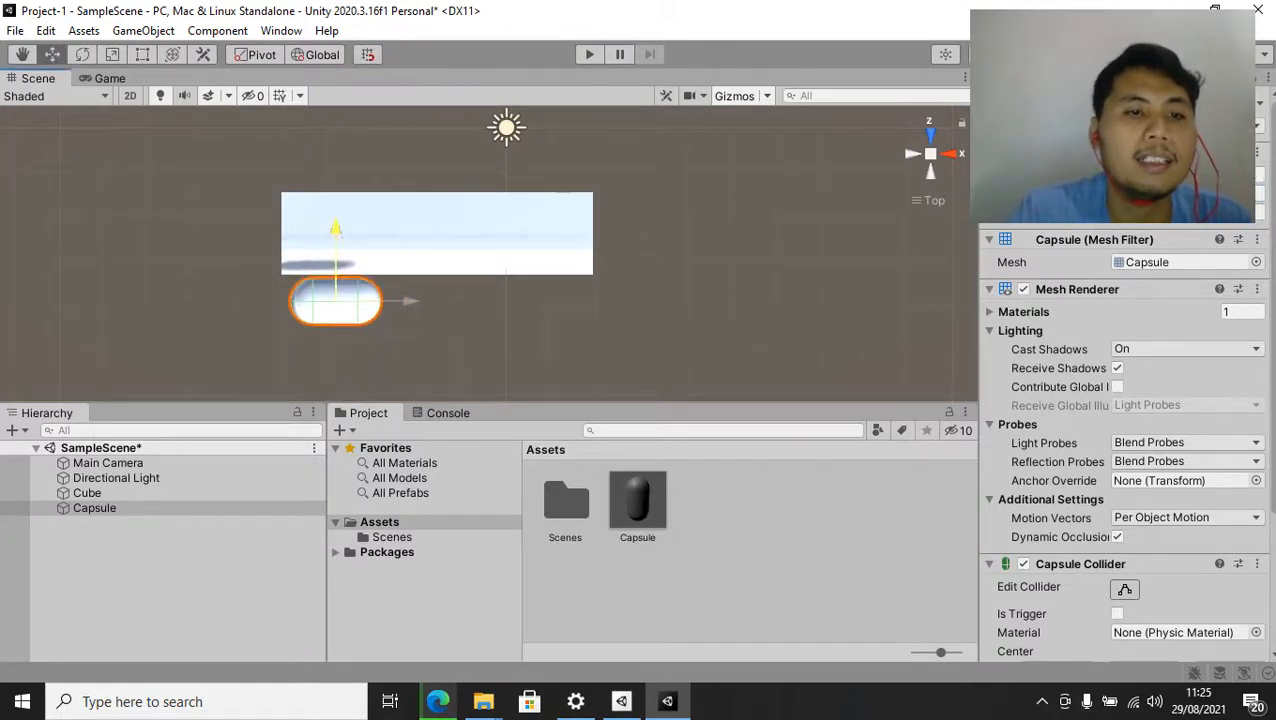
left_click_drag(405, 300, 388, 300)
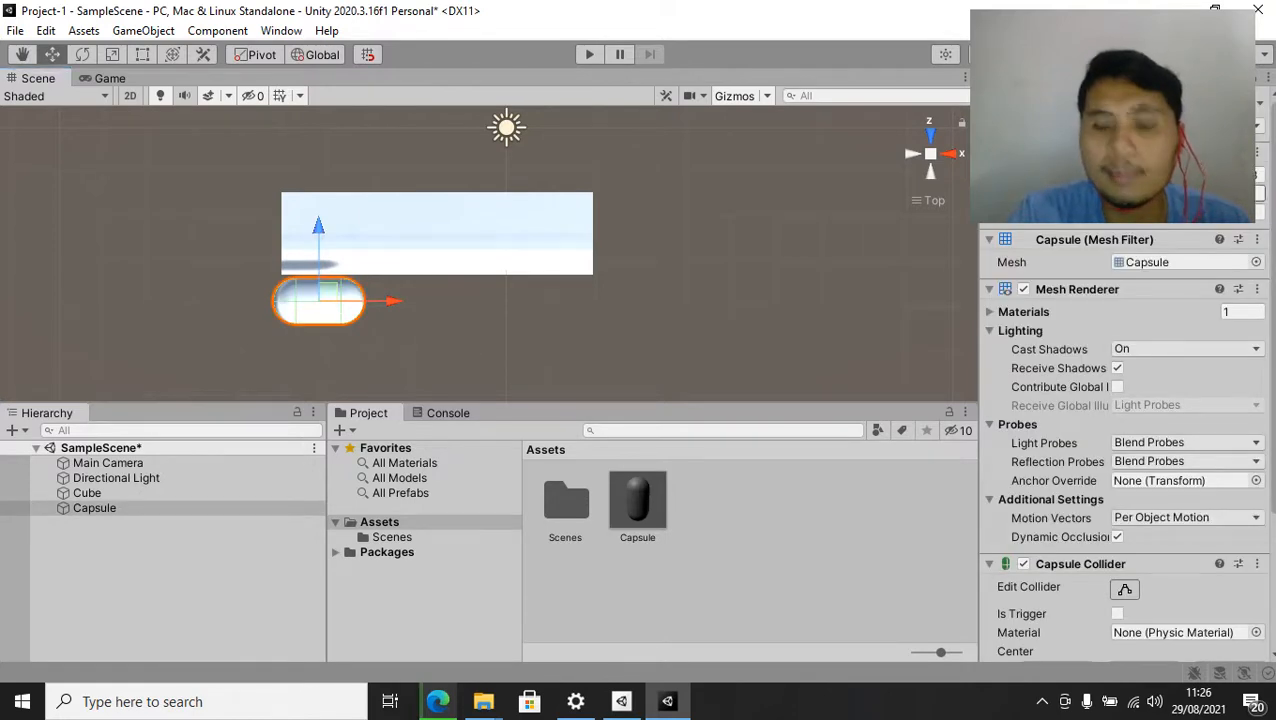
type("0")
Shorten the long block along X with the Rect tool until its top outline is roughly square beside the capsule
left_click(437, 233)
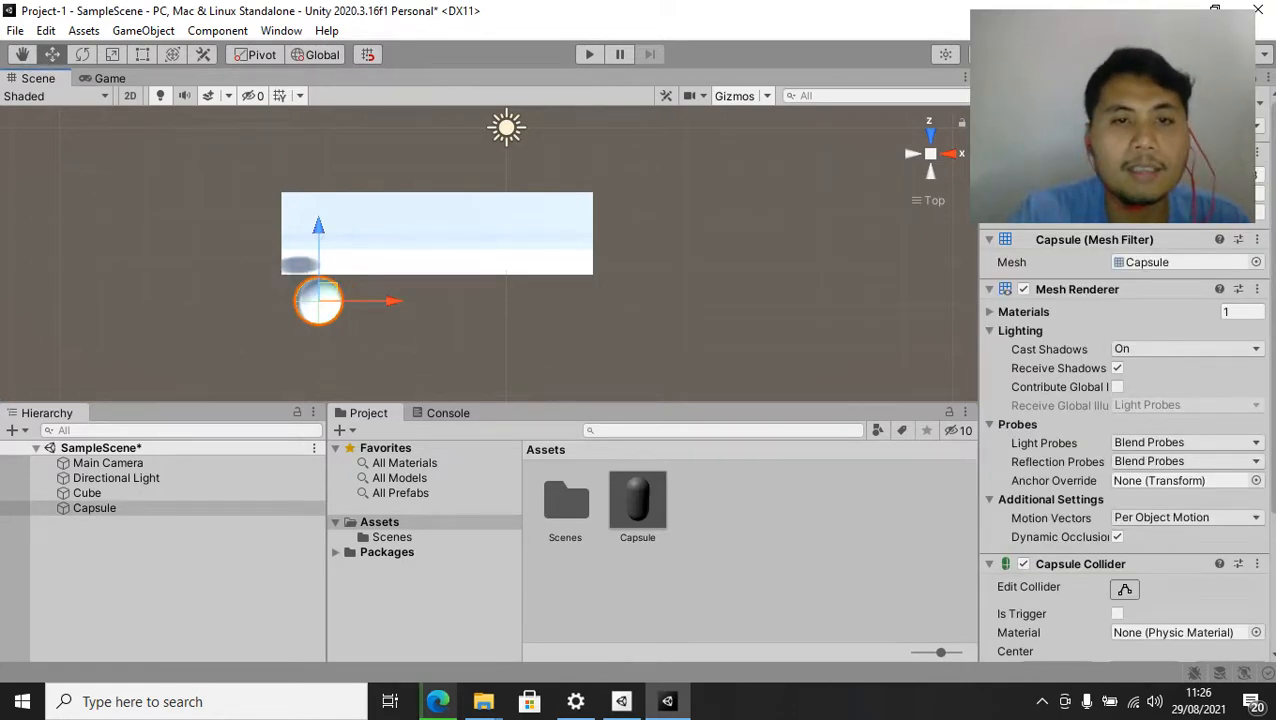
left_click(142, 54)
left_click_drag(593, 233, 360, 233)
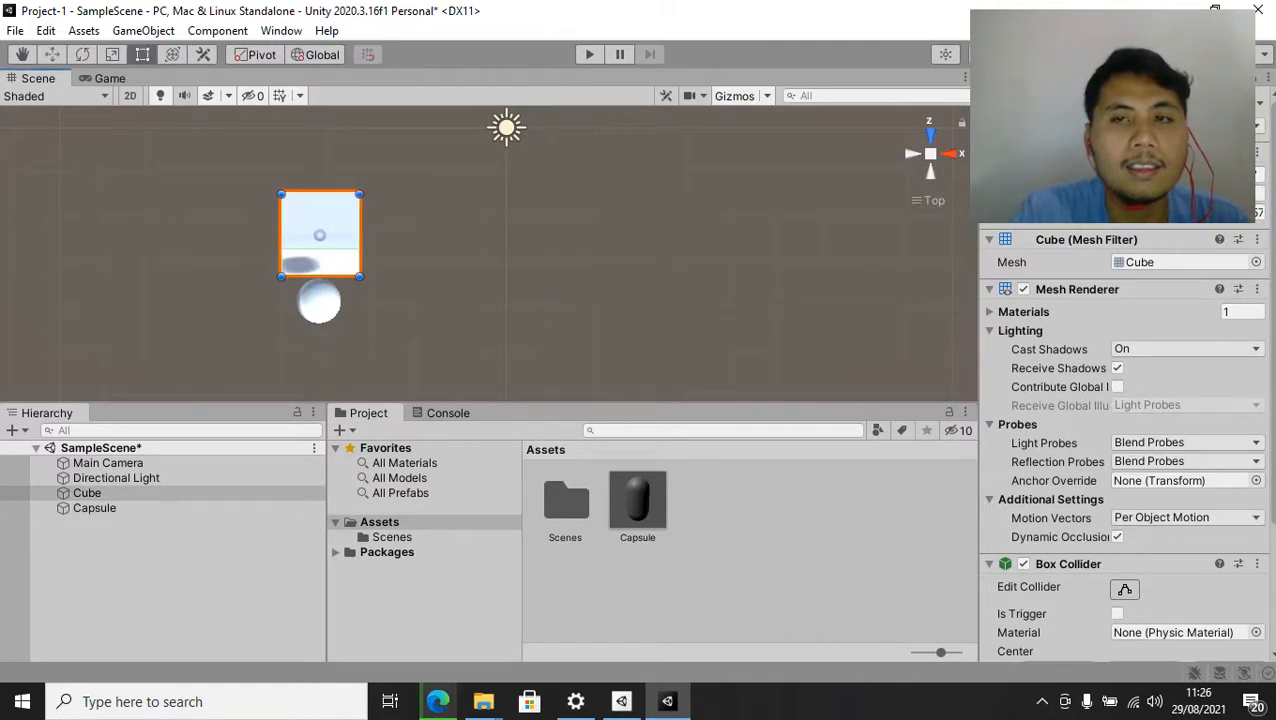
key("shift+d")
left_click(320, 233)
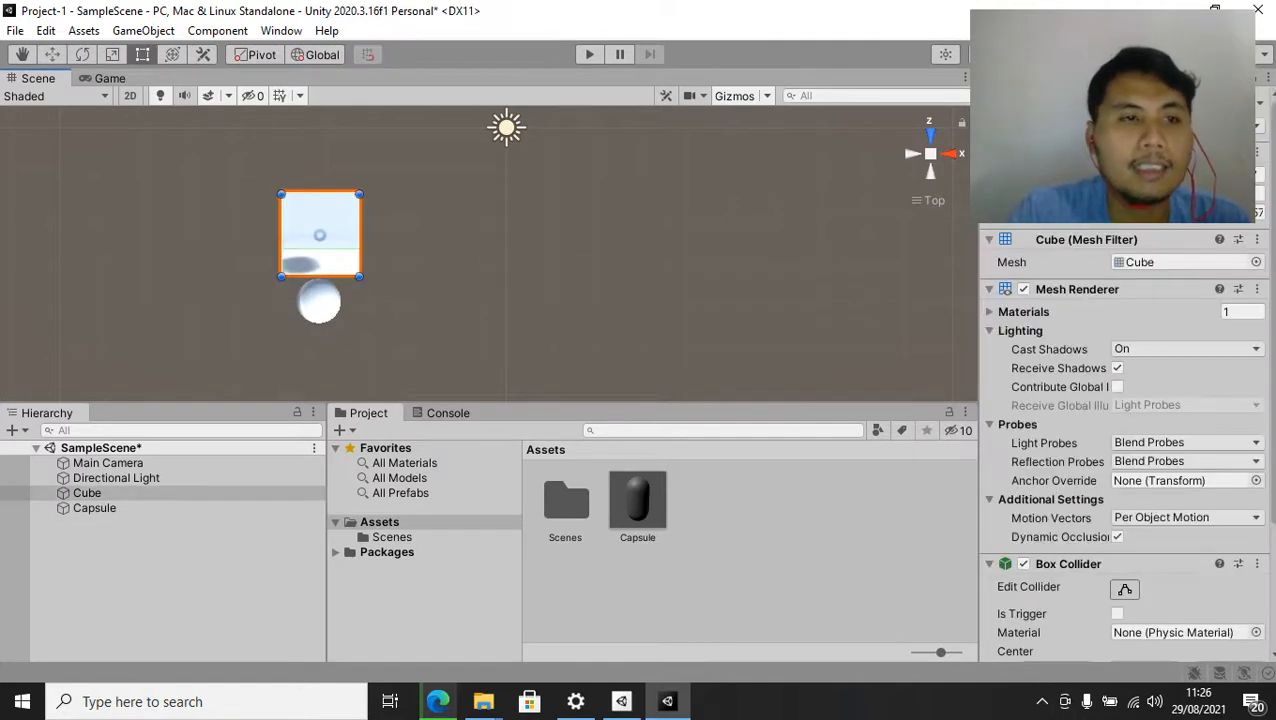
Turn the Scene view around the shortened block and capsule, and examine them from the Front in perspective
left_click(22, 54)
left_click_drag(320, 233, 287, 230)
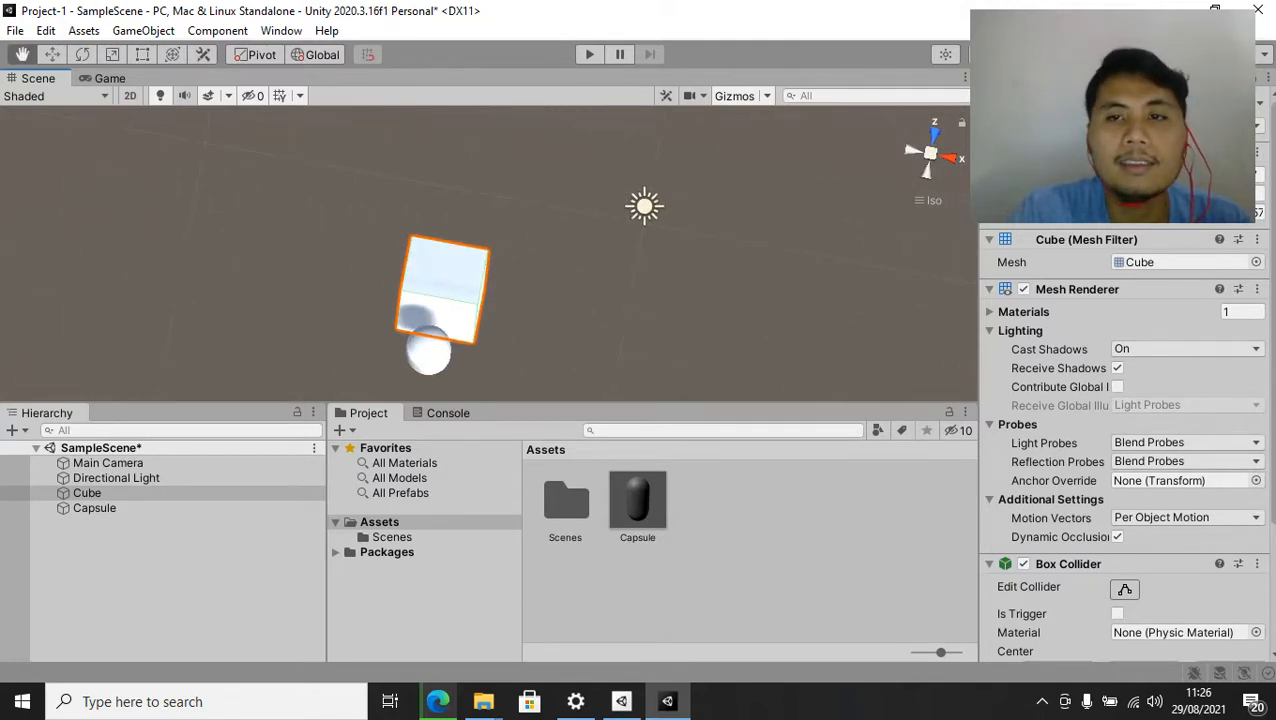
left_click(934, 134)
left_click(930, 154)
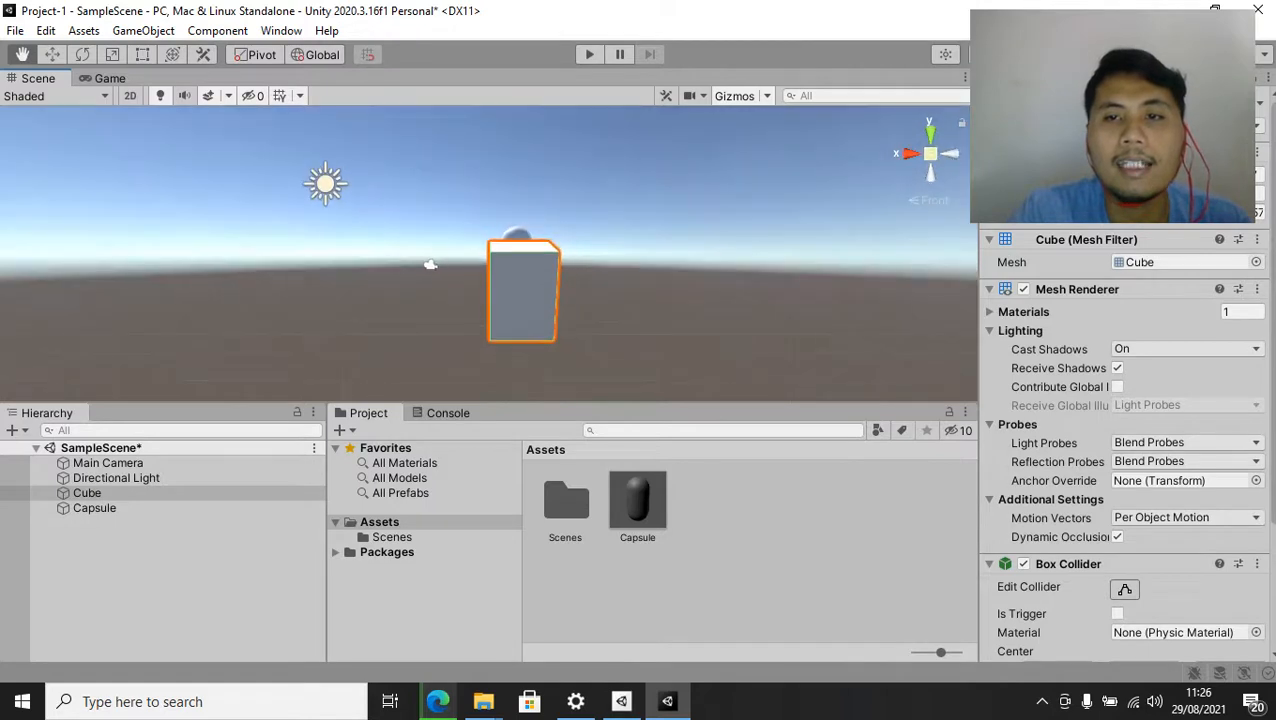
Examine the block and capsule from the Left in perspective, and return the Scene view to Free orientation
left_click(949, 154)
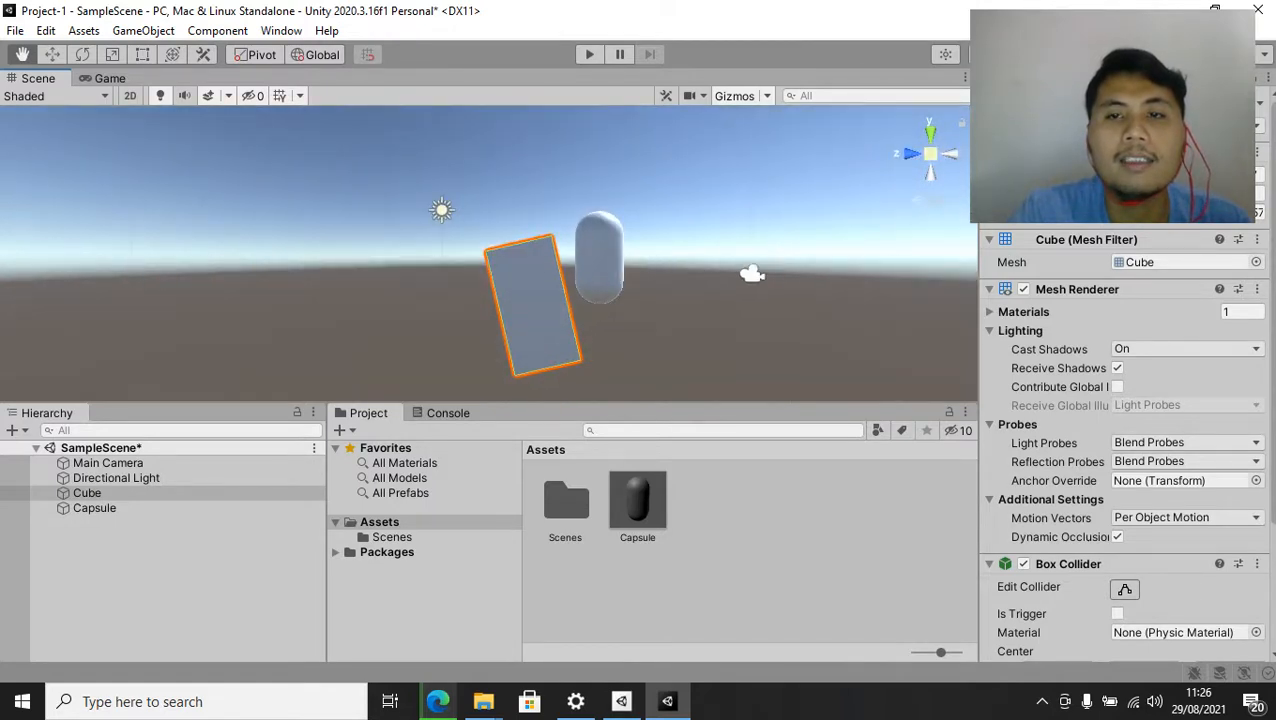
right_click(931, 155)
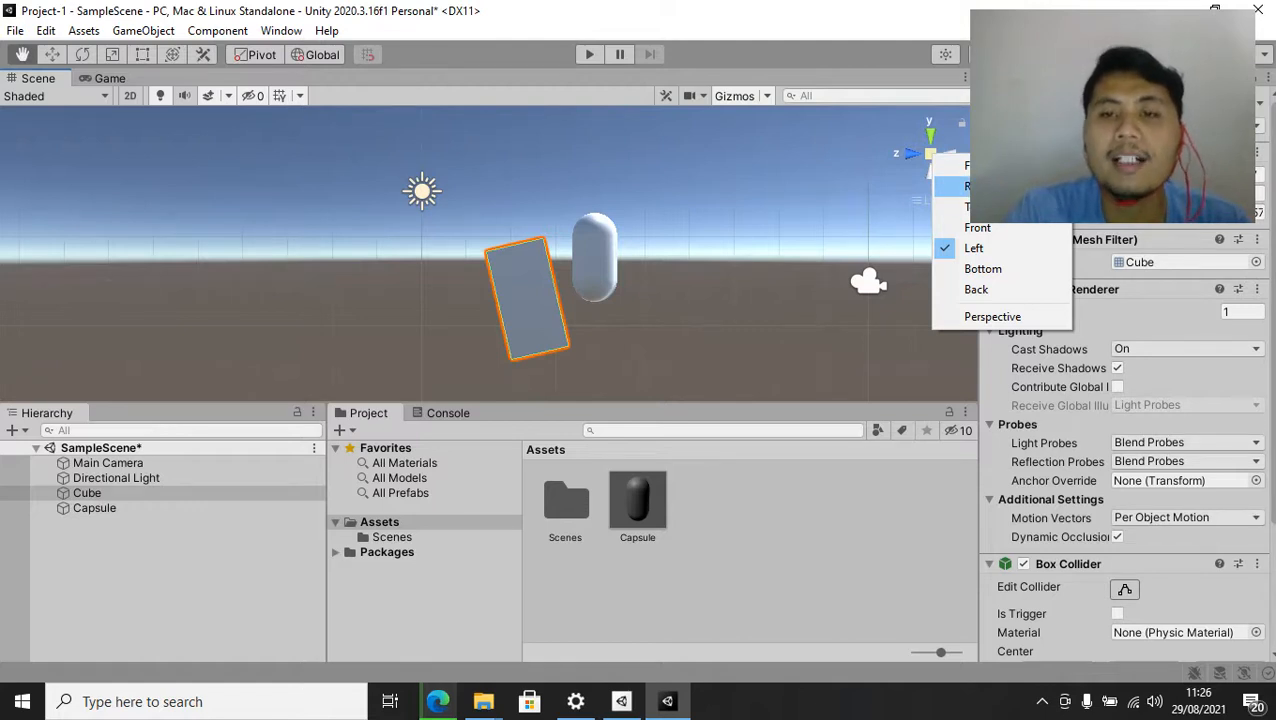
left_click(992, 316)
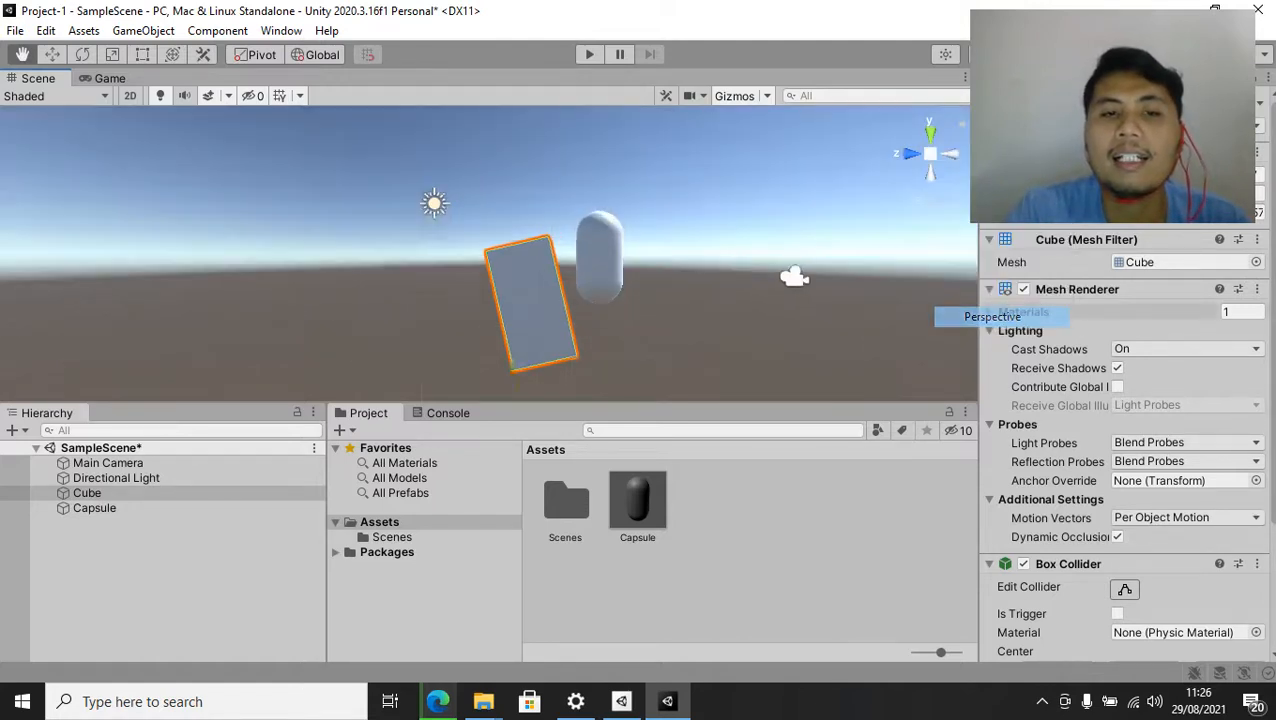
left_click_drag(597, 257, 363, 224)
right_click(926, 152)
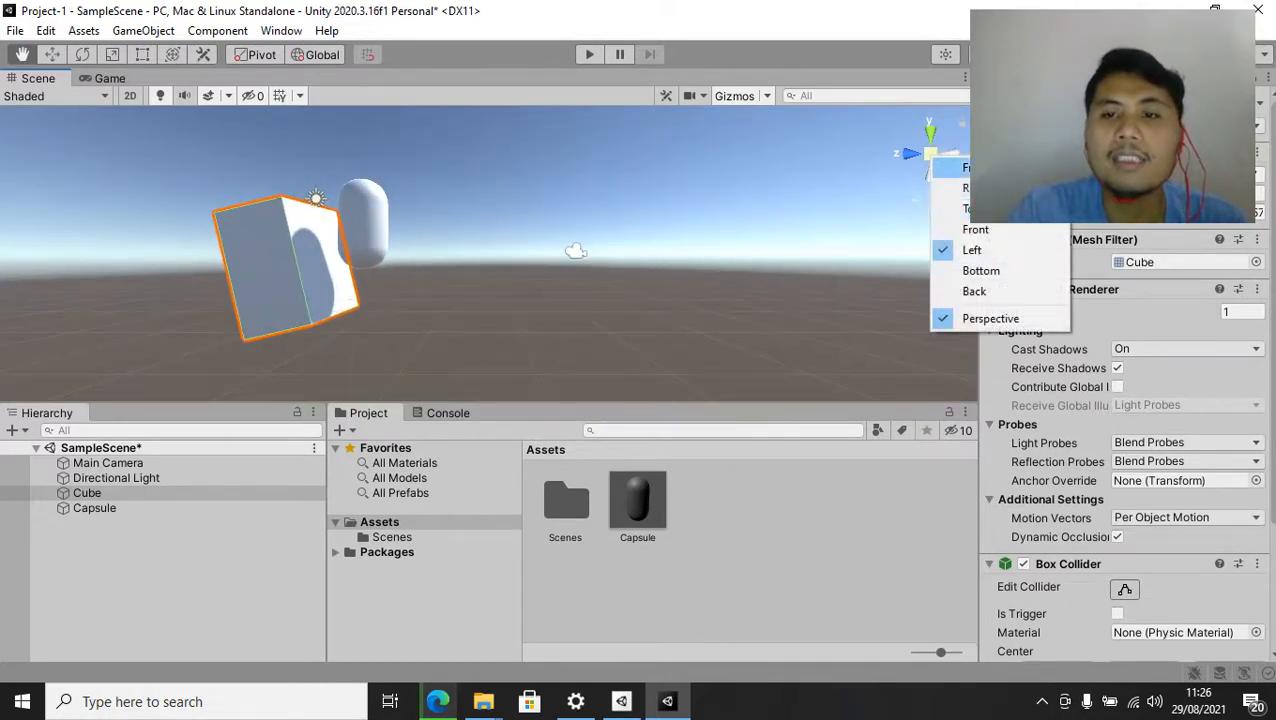
left_click(948, 166)
left_click_drag(450, 250, 576, 256)
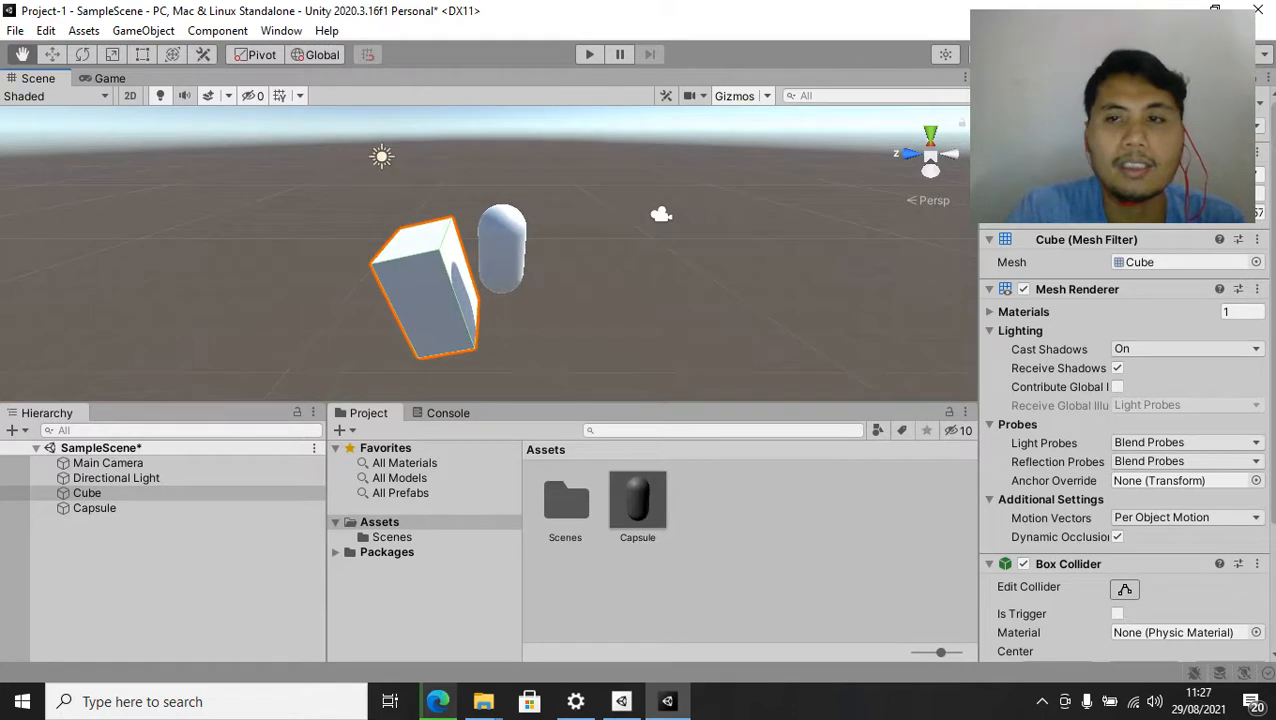
right_click(929, 156)
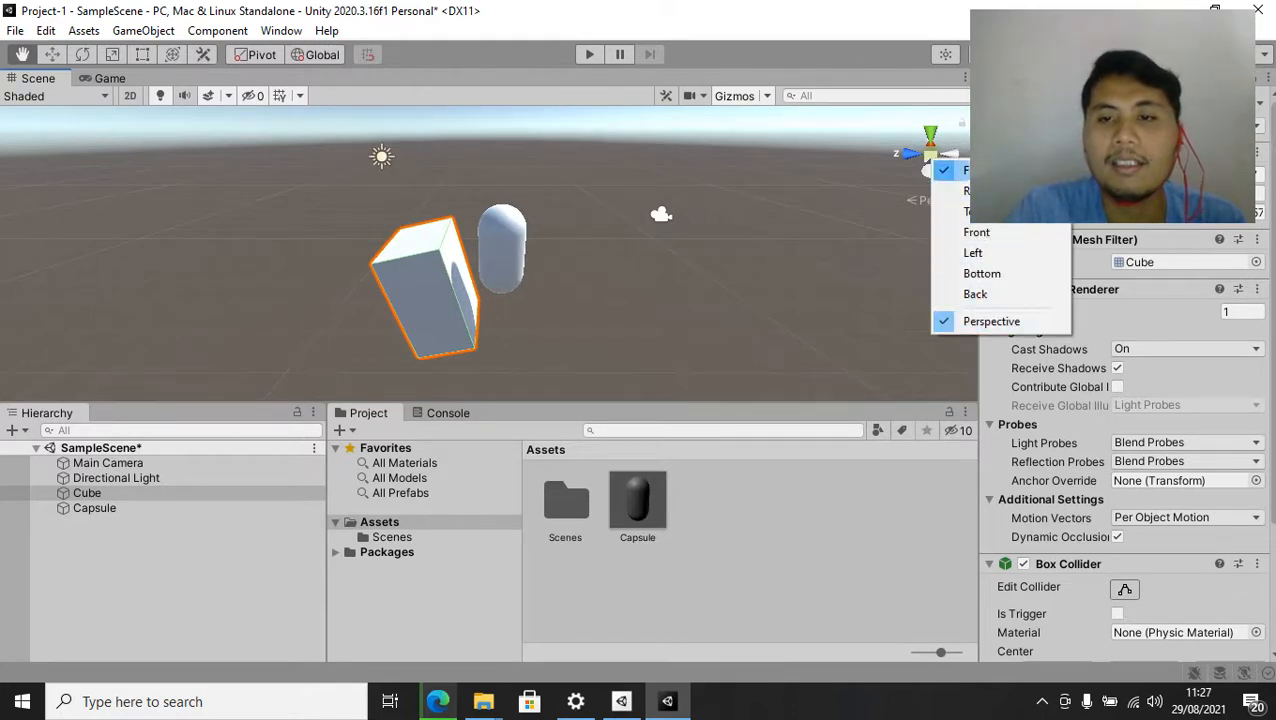
left_click(950, 170)
left_click_drag(502, 248, 572, 163)
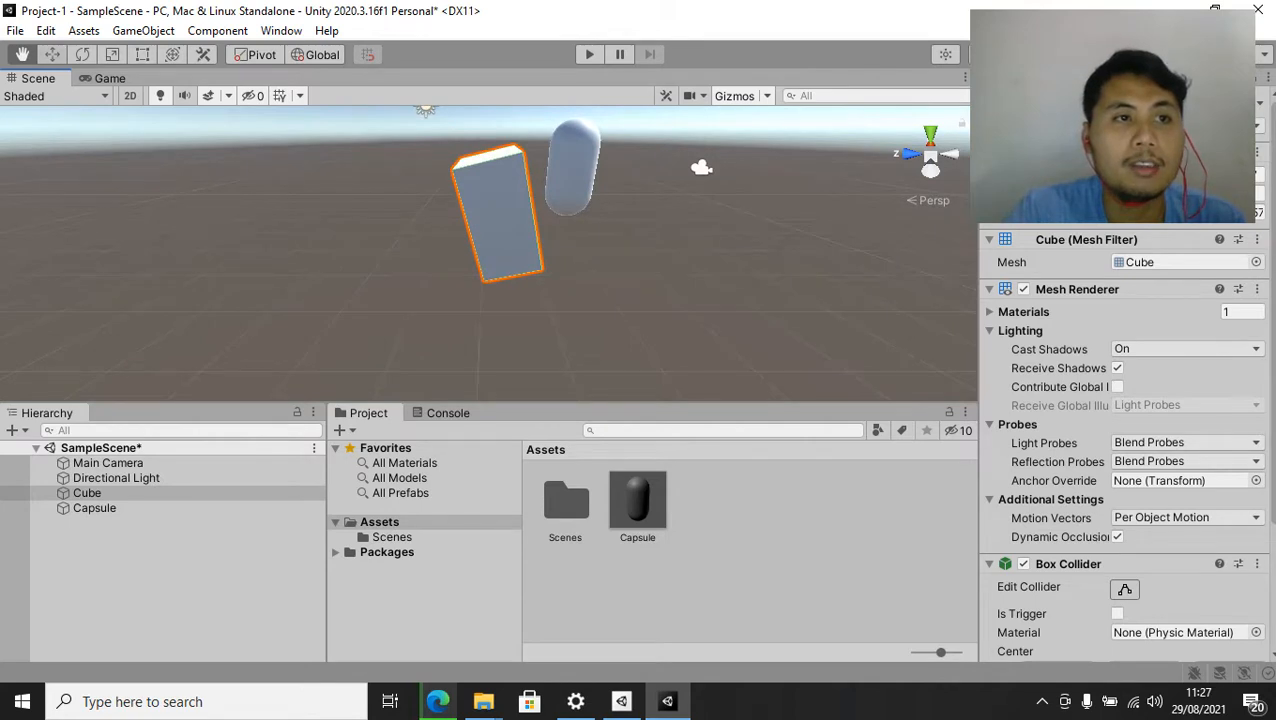
Activate the Move tool and select the capsule in the Scene view
left_click(52, 54)
left_click(572, 167)
left_click(650, 230)
left_click(572, 167)
middle_click_drag(572, 167, 509, 223)
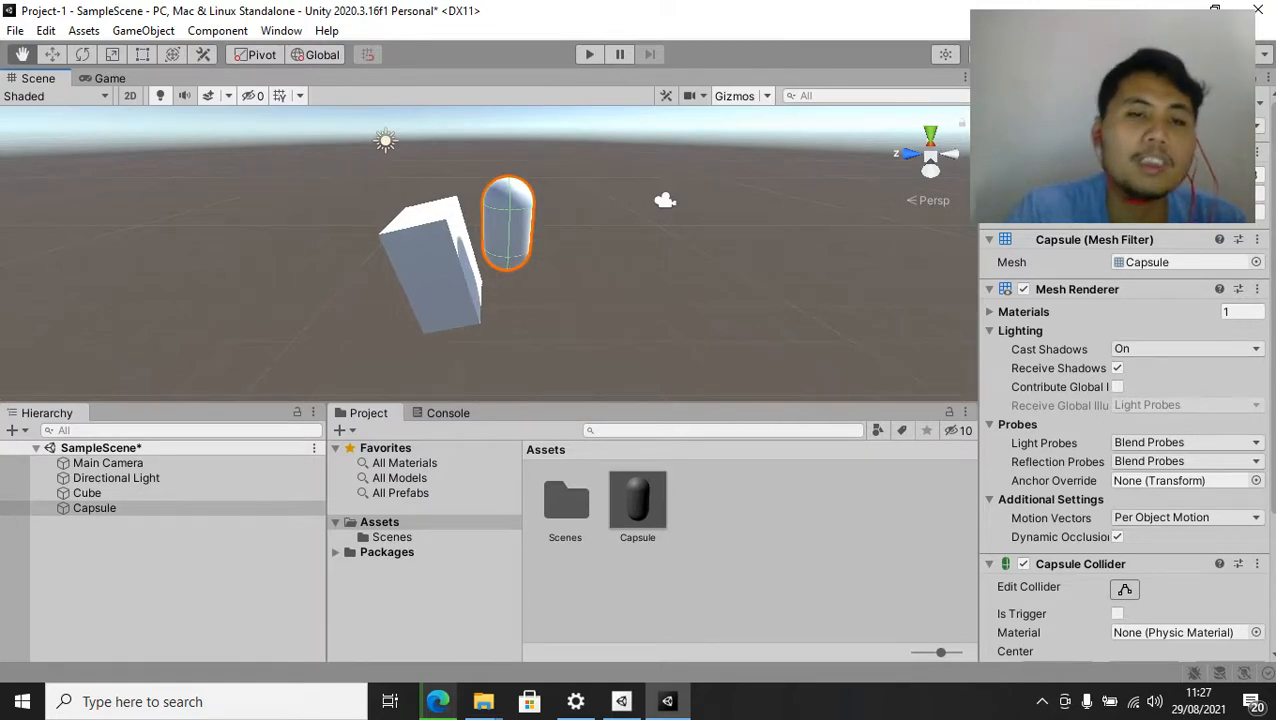
Rotate the tilted block about the X axis until it stands upright, and deselect it
key("w")
left_click(430, 270)
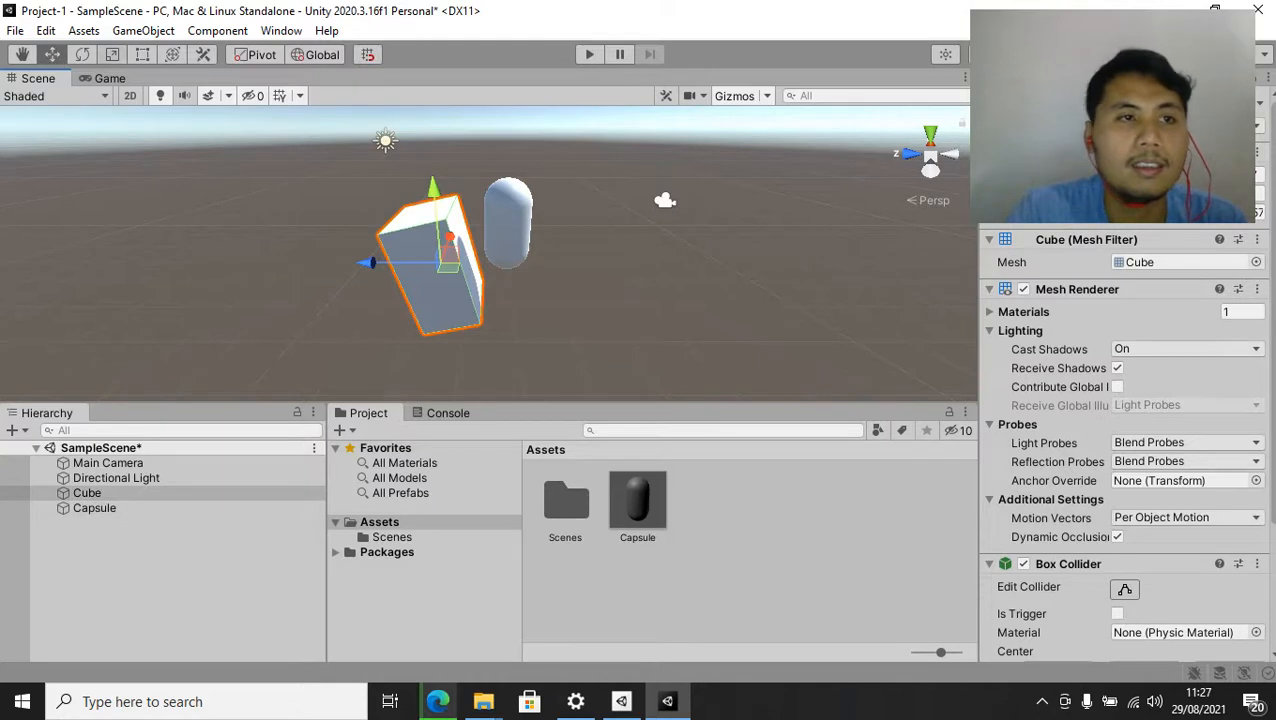
key("e")
left_click_drag(493, 214, 523, 249)
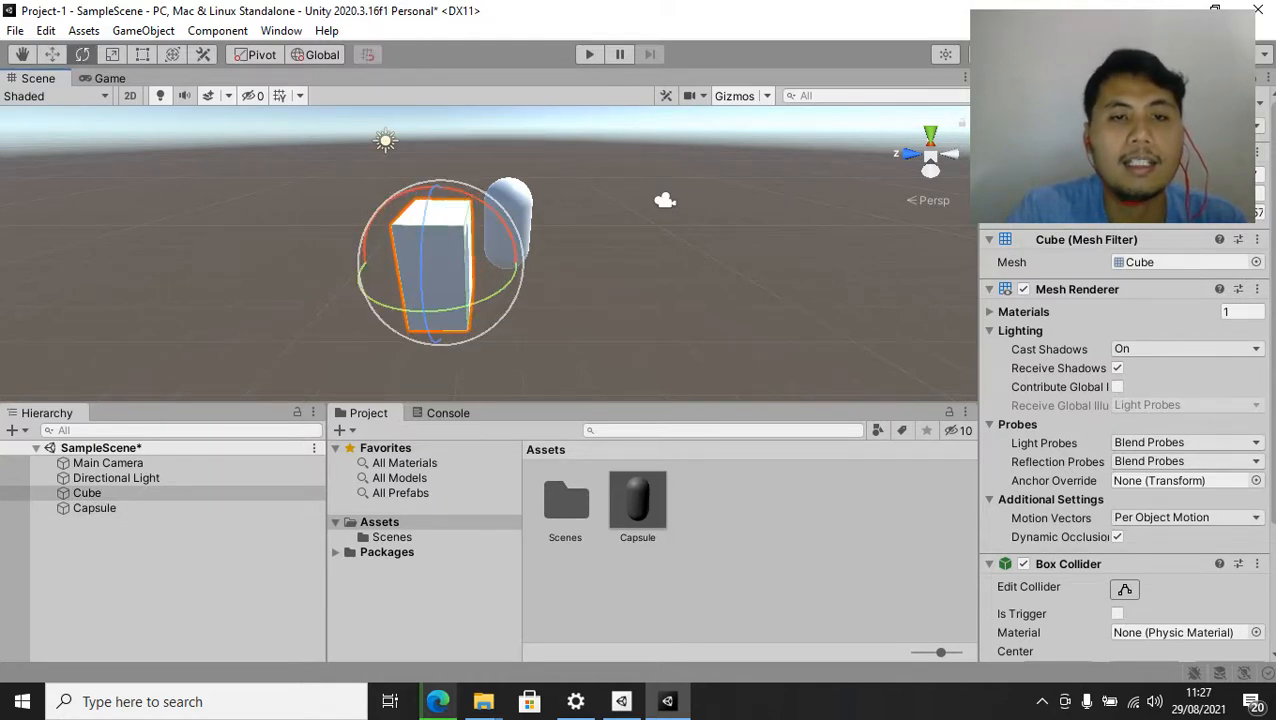
key("shift+d")
middle_click_drag(488, 253, 540, 185)
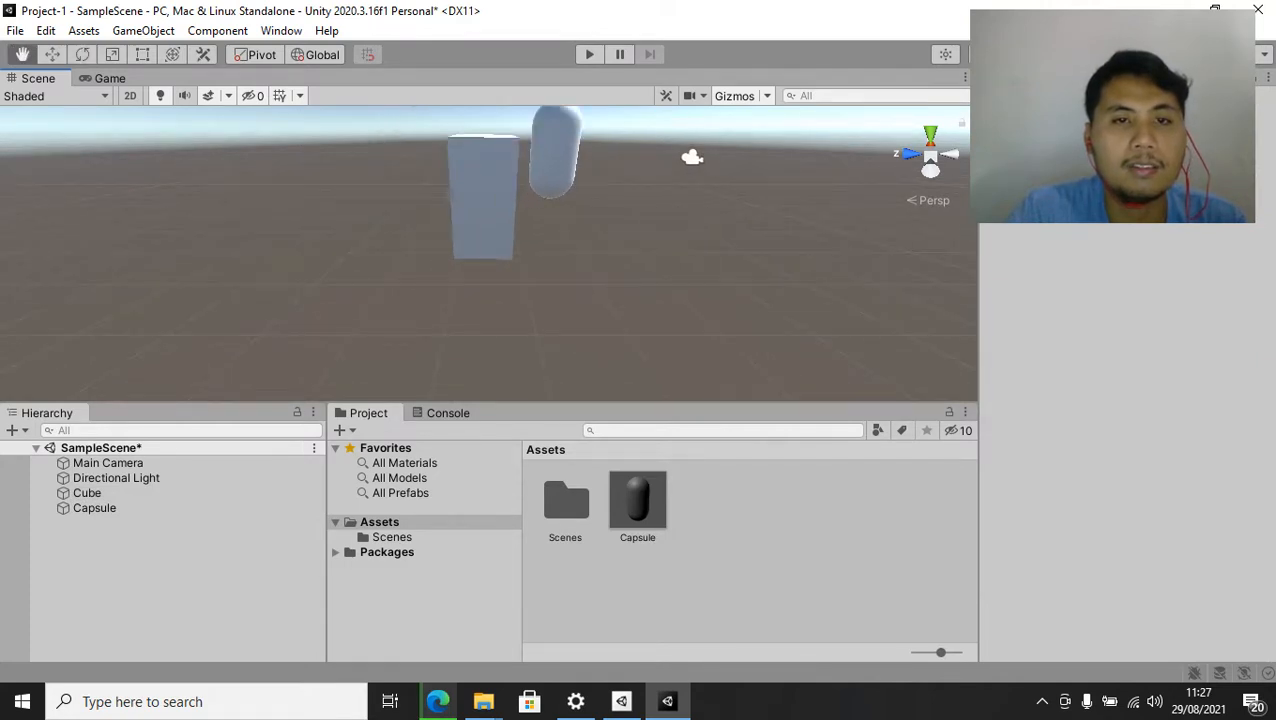
Select the capsule with the Move tool and clear the selection
key("w")
left_click(557, 155)
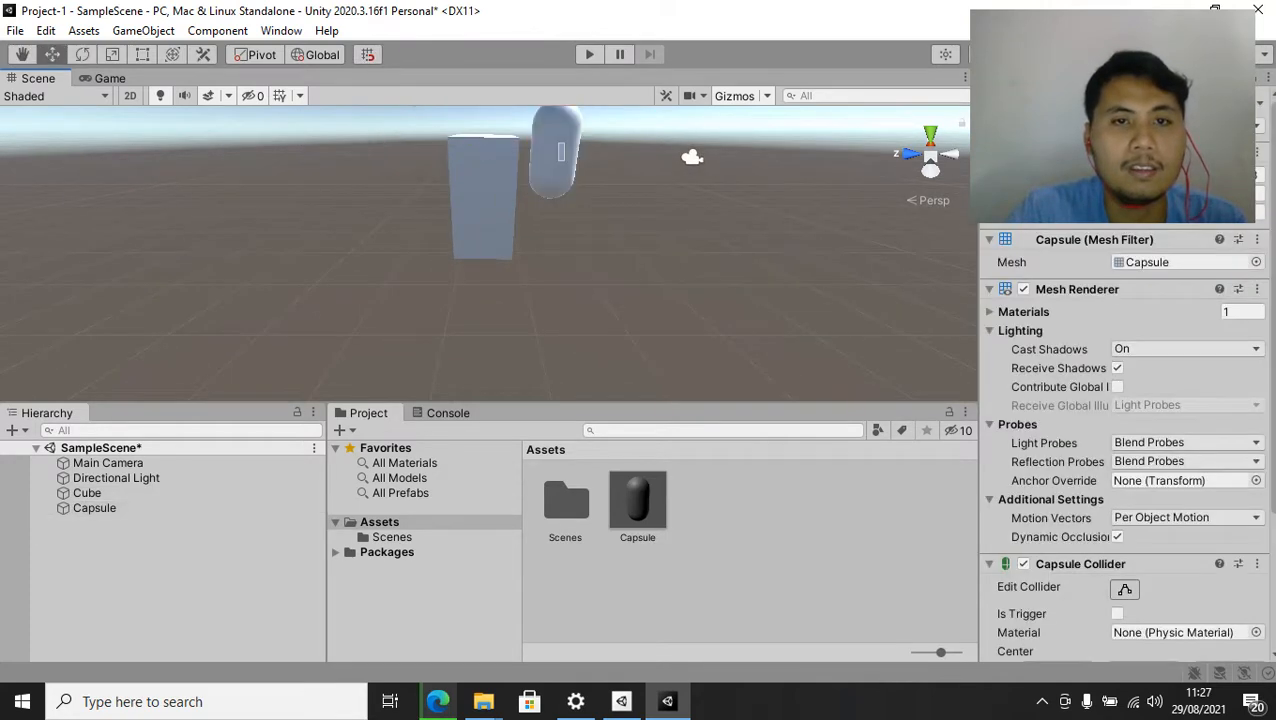
left_click(561, 152)
left_click(561, 152)
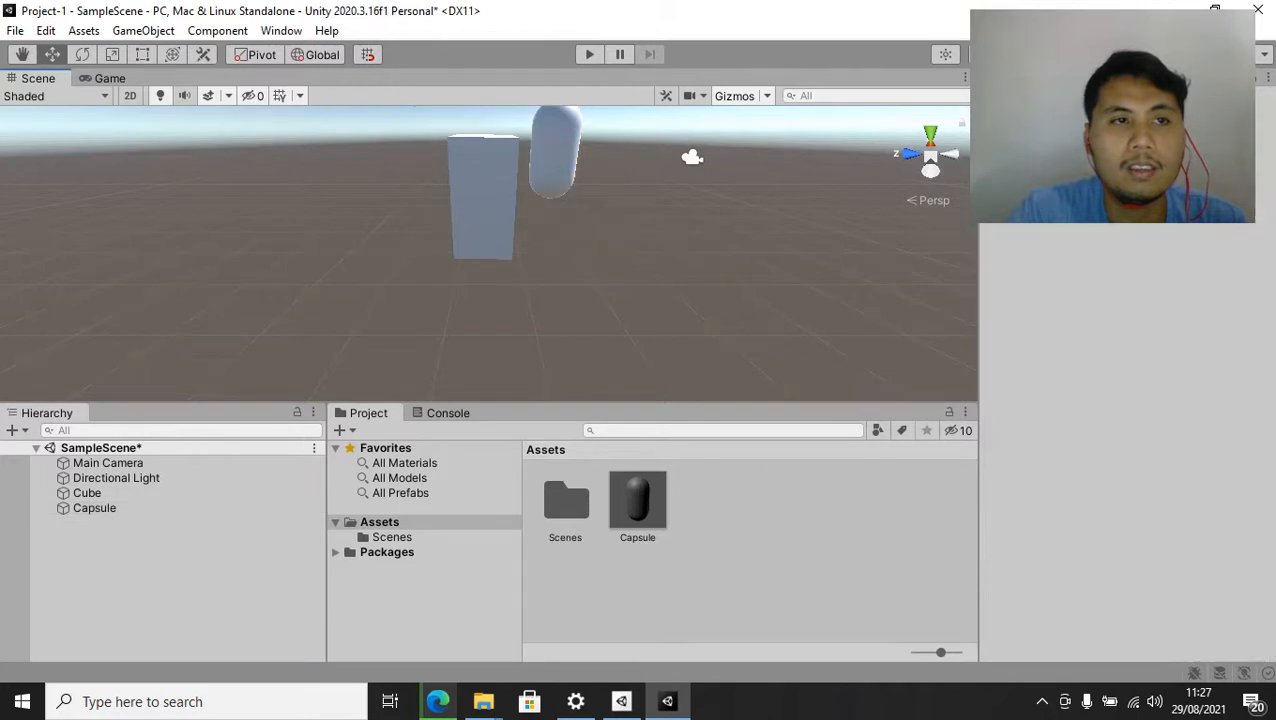
left_click(561, 152)
left_click(640, 200)
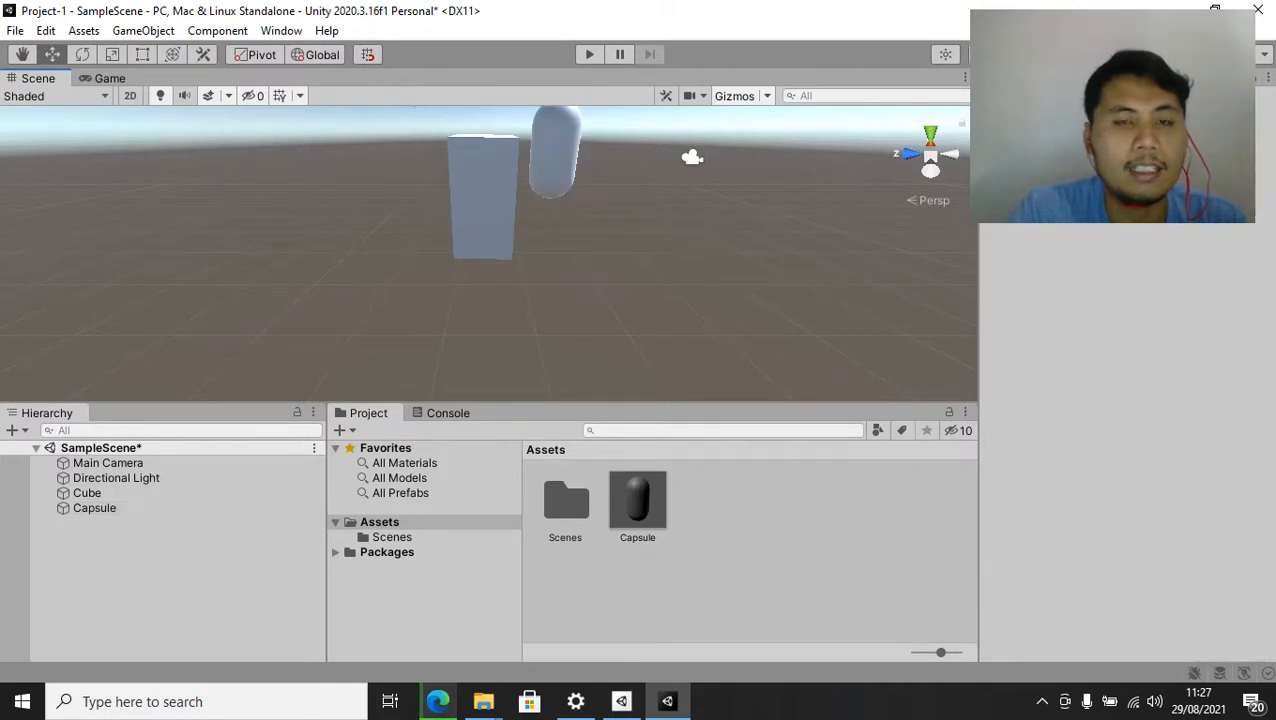
Pan the Scene view with the Hand tool and select the capsule with the Move tool
key("q")
left_click_drag(692, 157, 475, 178)
key("w")
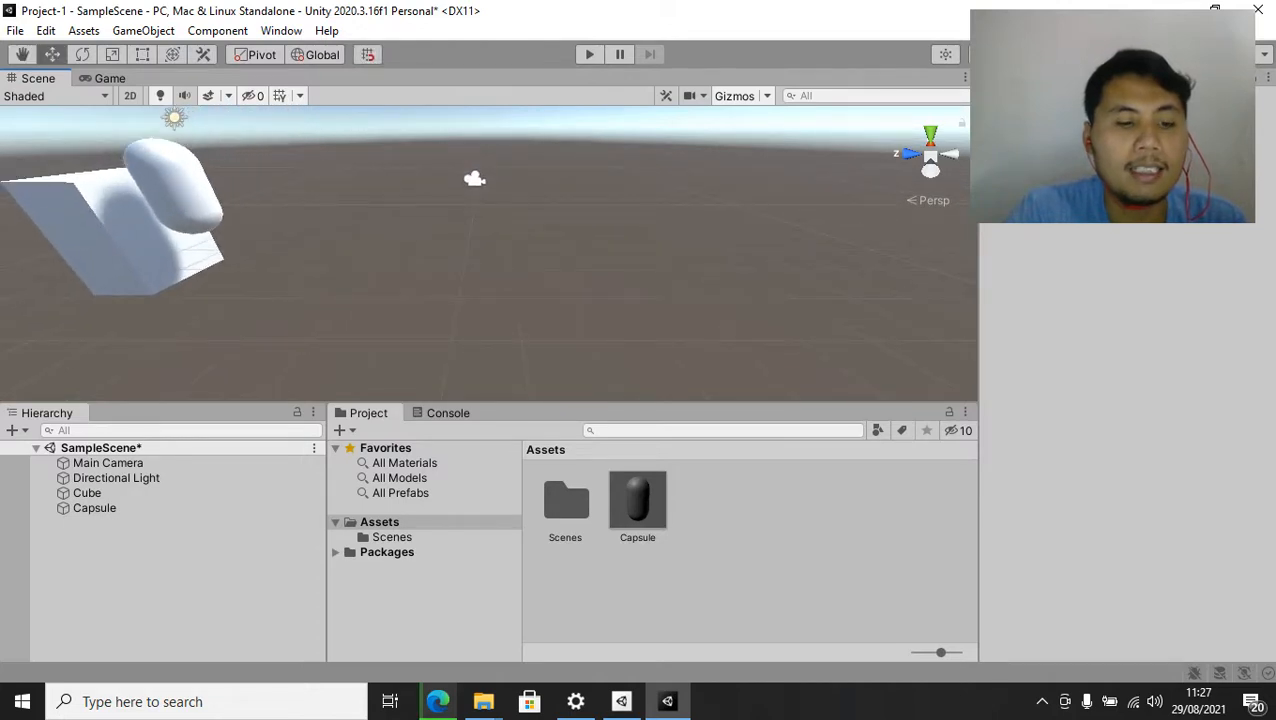
left_click(174, 186)
key("q")
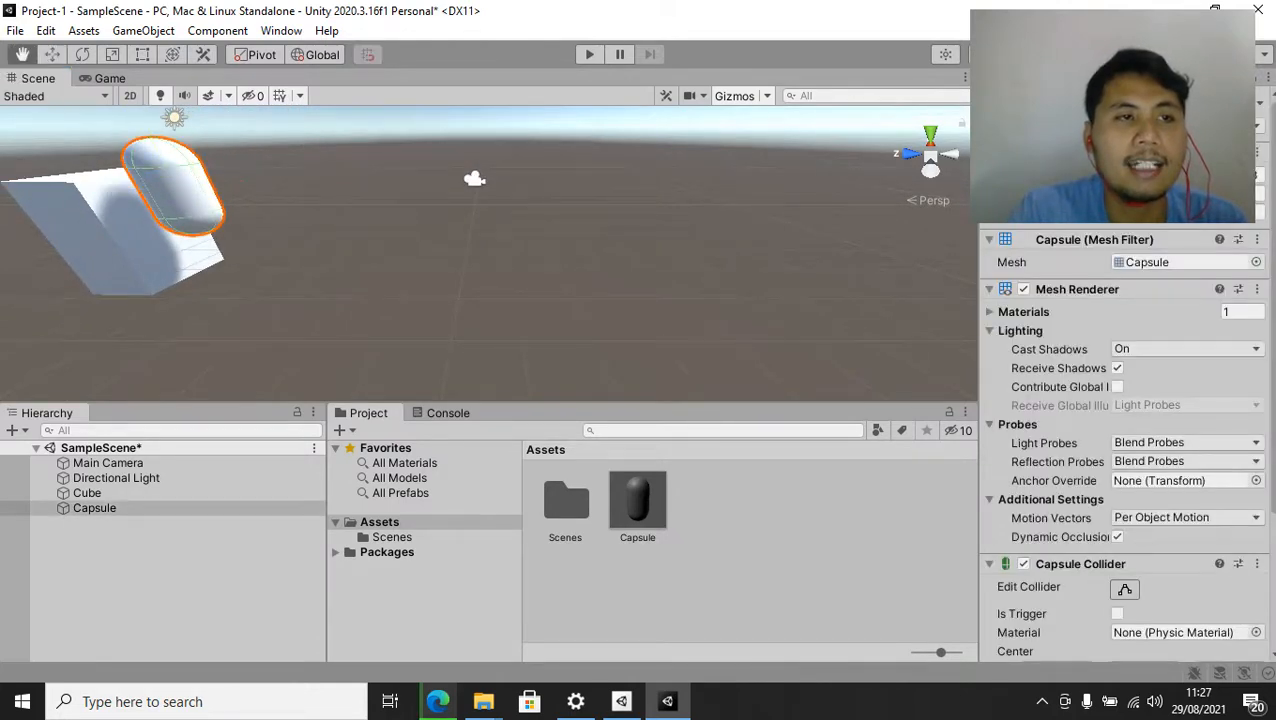
left_click_drag(174, 186, 259, 158)
left_click(52, 54)
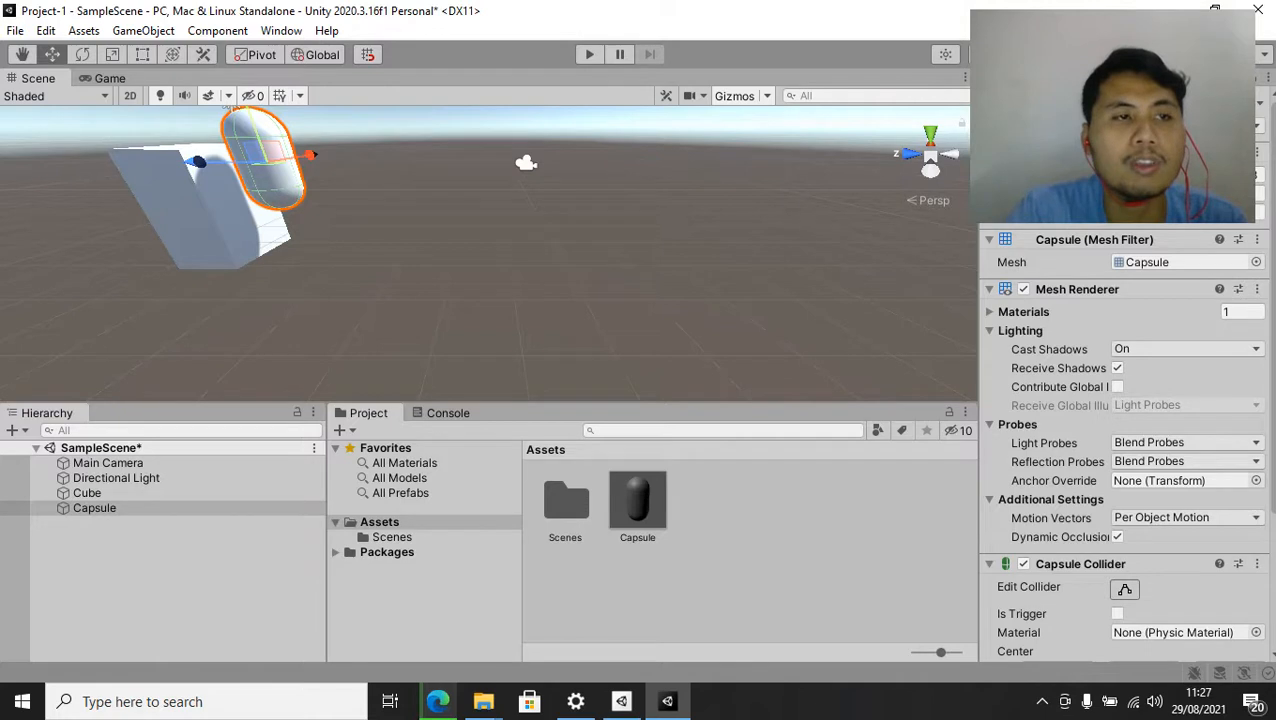
Demonstrate switching between the Hand and Move tools on the selected capsule, followed by the Rotate and Scale tools
key("q")
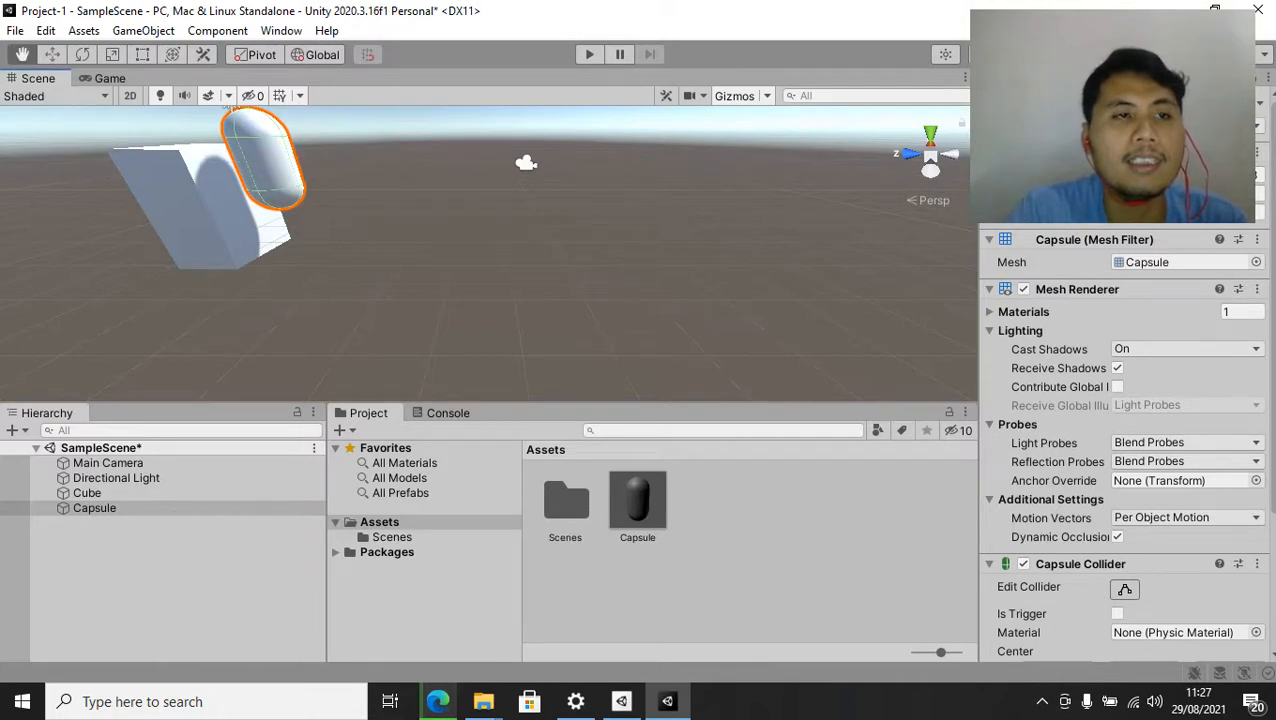
key("w")
key("q")
key("w")
key("q")
key("w")
key("q")
key("w")
key("q")
key("w")
key("q")
key("w")
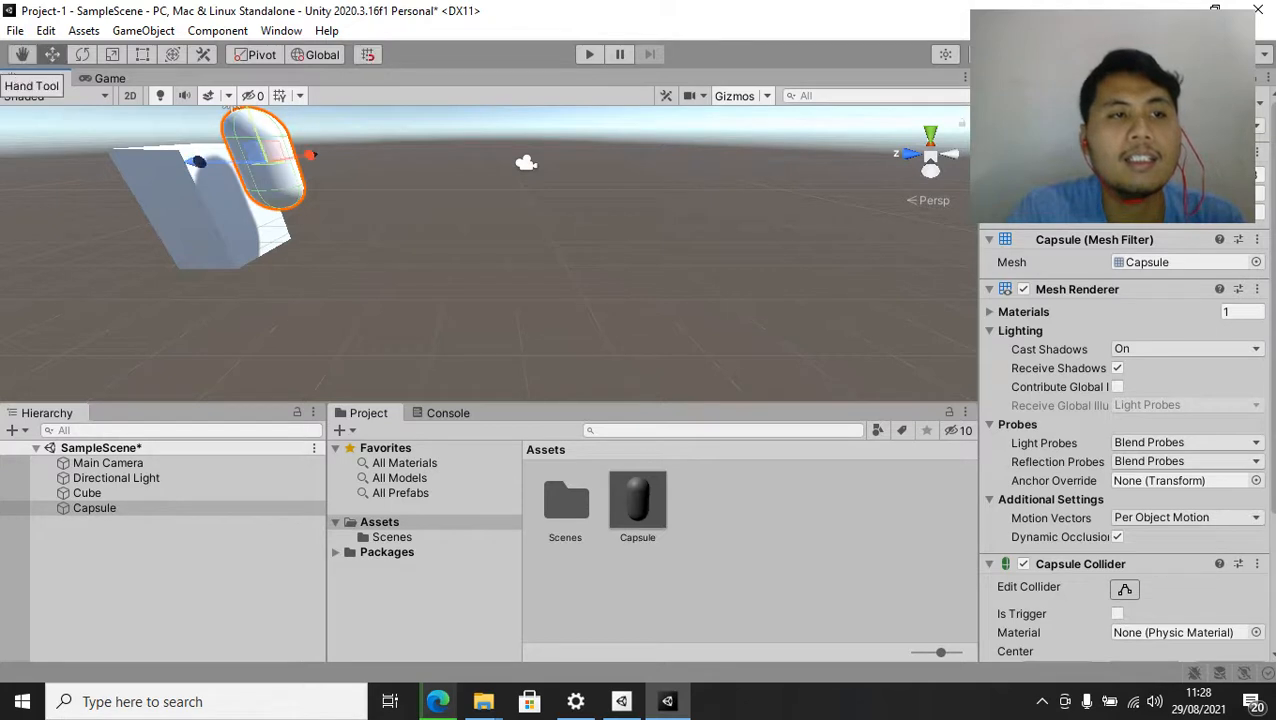
key("q")
key("w")
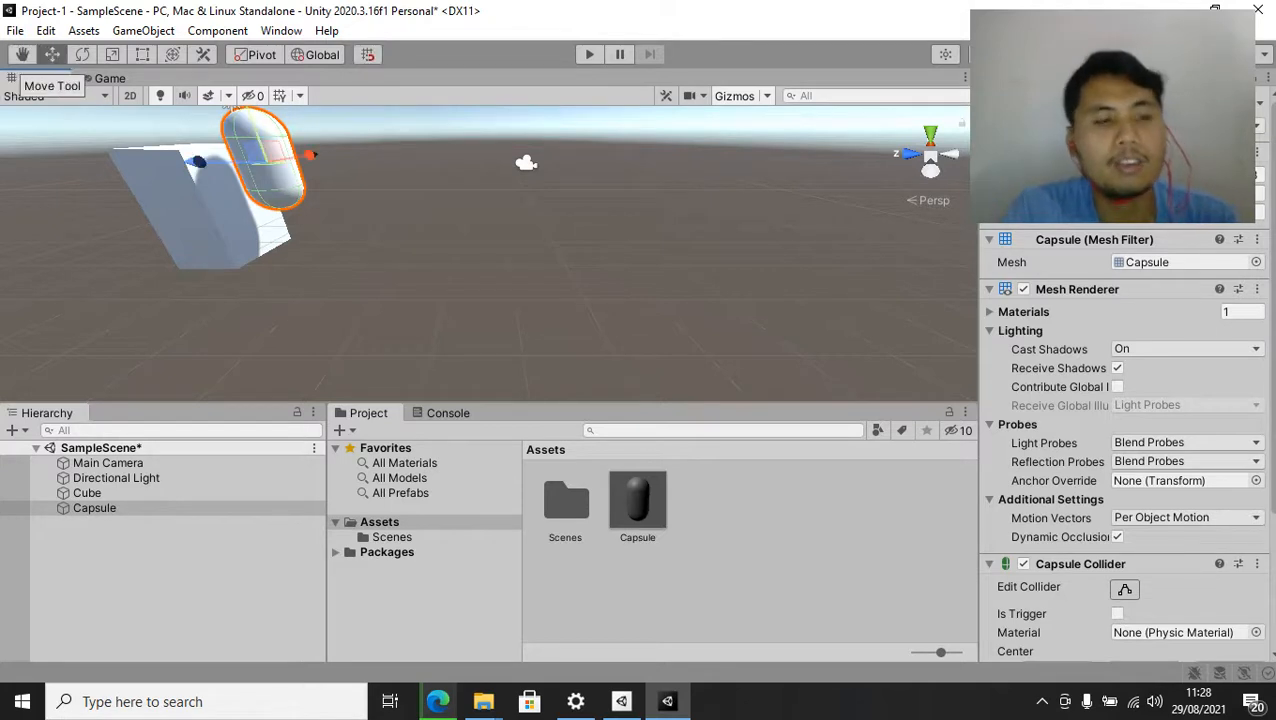
key("e")
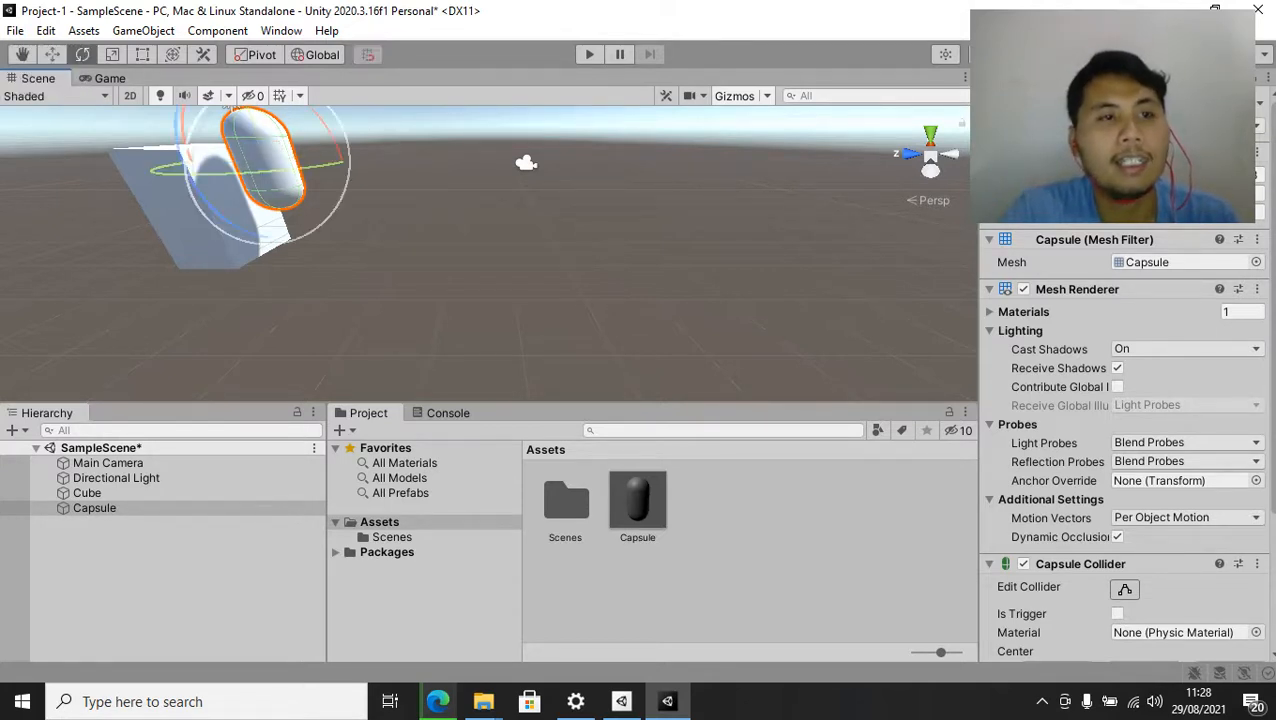
key("r")
key("q")
Slide the capsule along Z toward the upright block until it meets the block's side near the top
left_click_drag(488, 250, 556, 273)
left_click_drag(565, 176, 527, 185)
key("w")
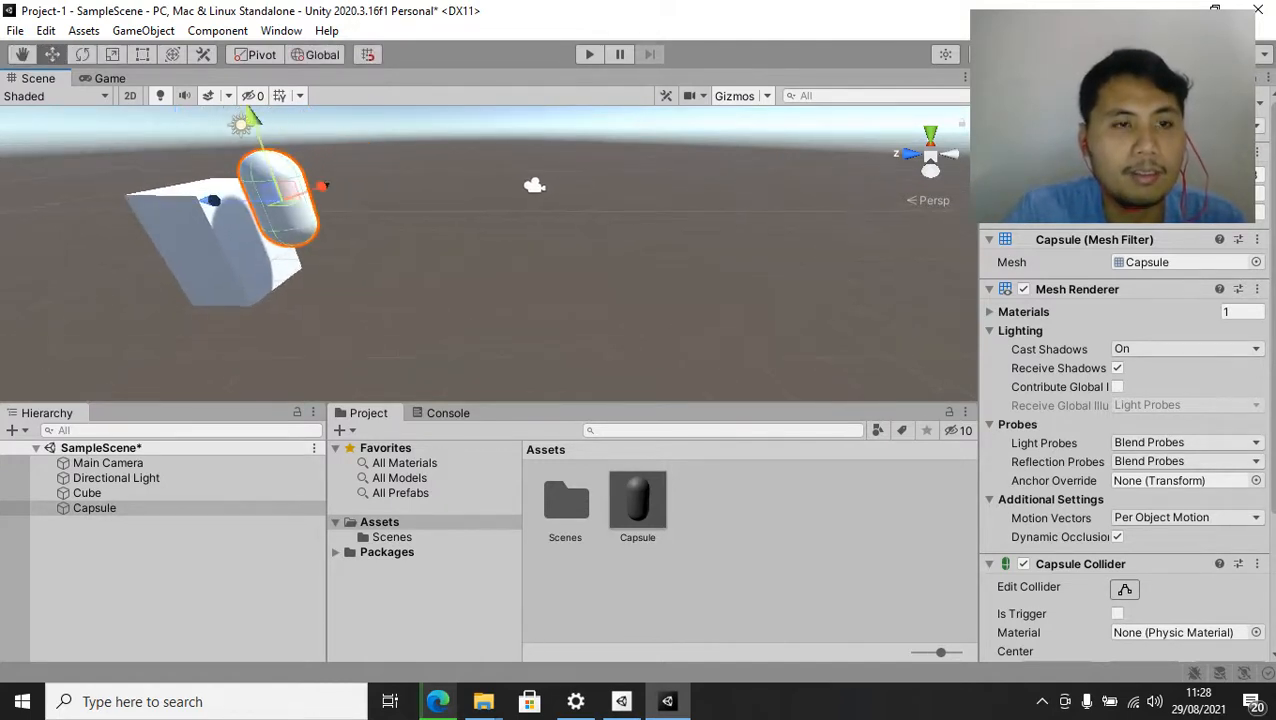
left_click_drag(279, 202, 543, 161)
key("shift+d")
key("q")
key("w")
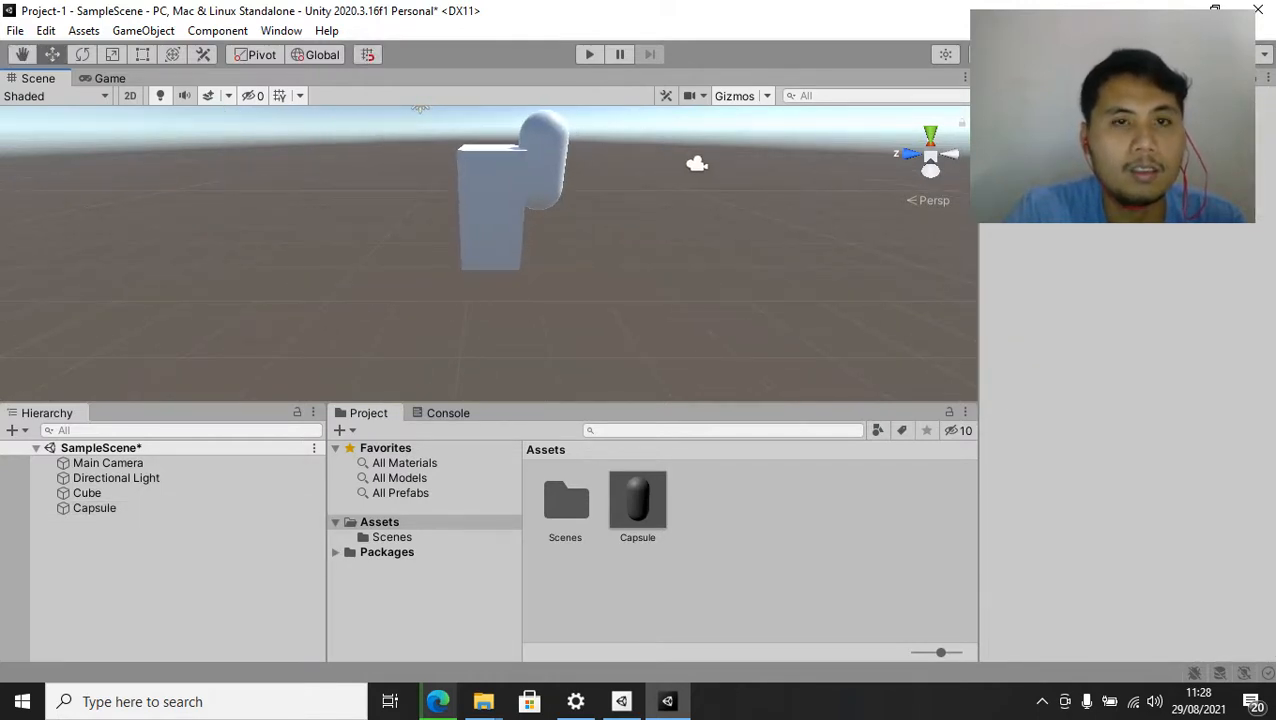
left_click(543, 161)
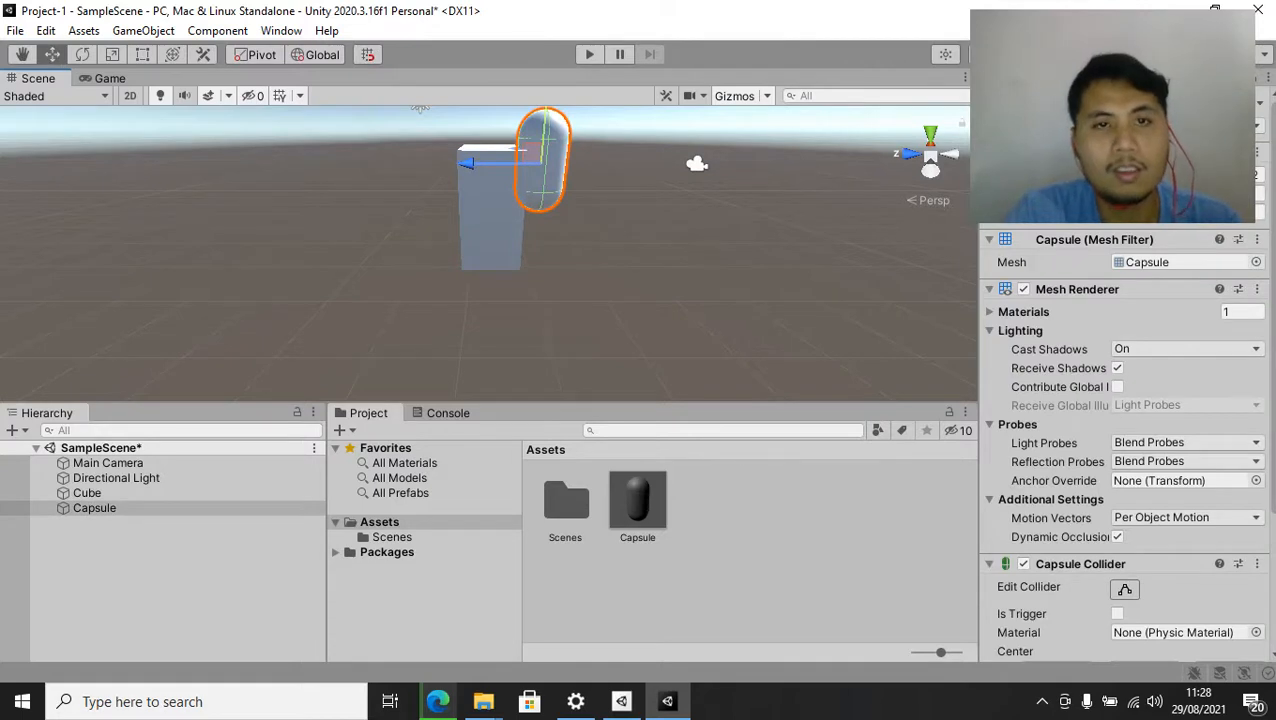
Add a Sphere 3D object to SampleScene, keeping its default name
left_click(30, 530)
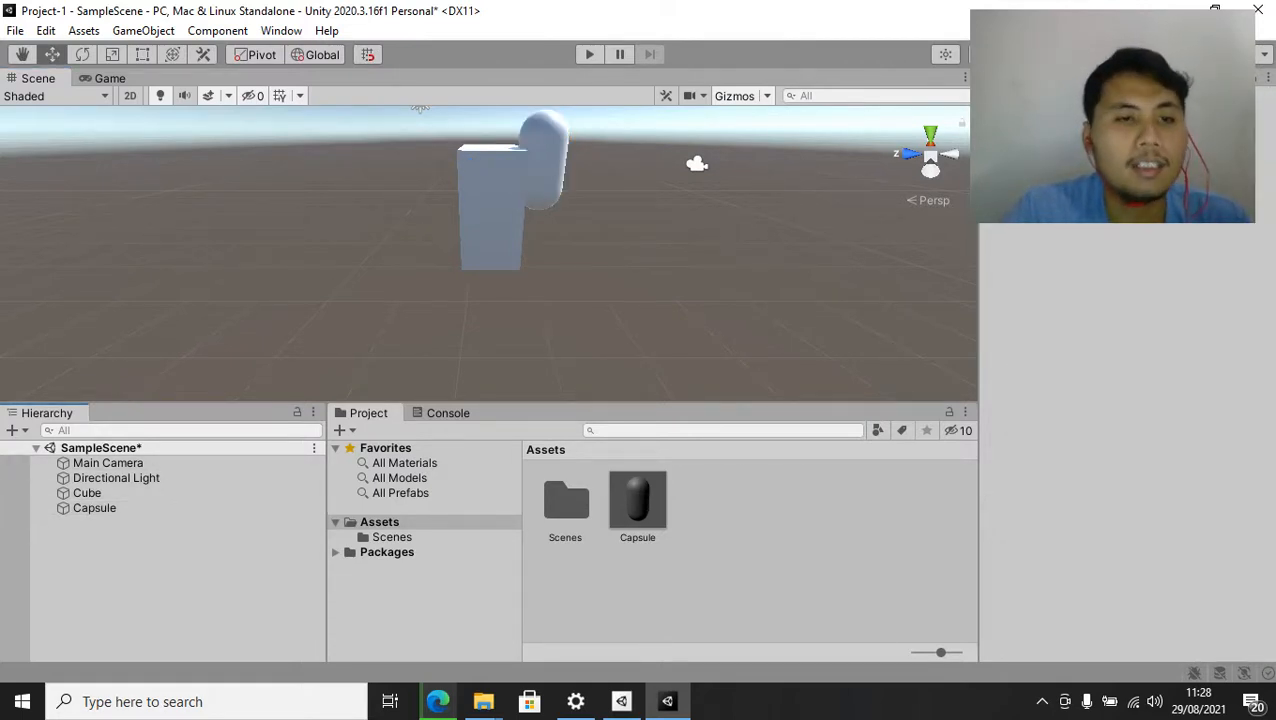
right_click(140, 562)
mouse_move(230, 425)
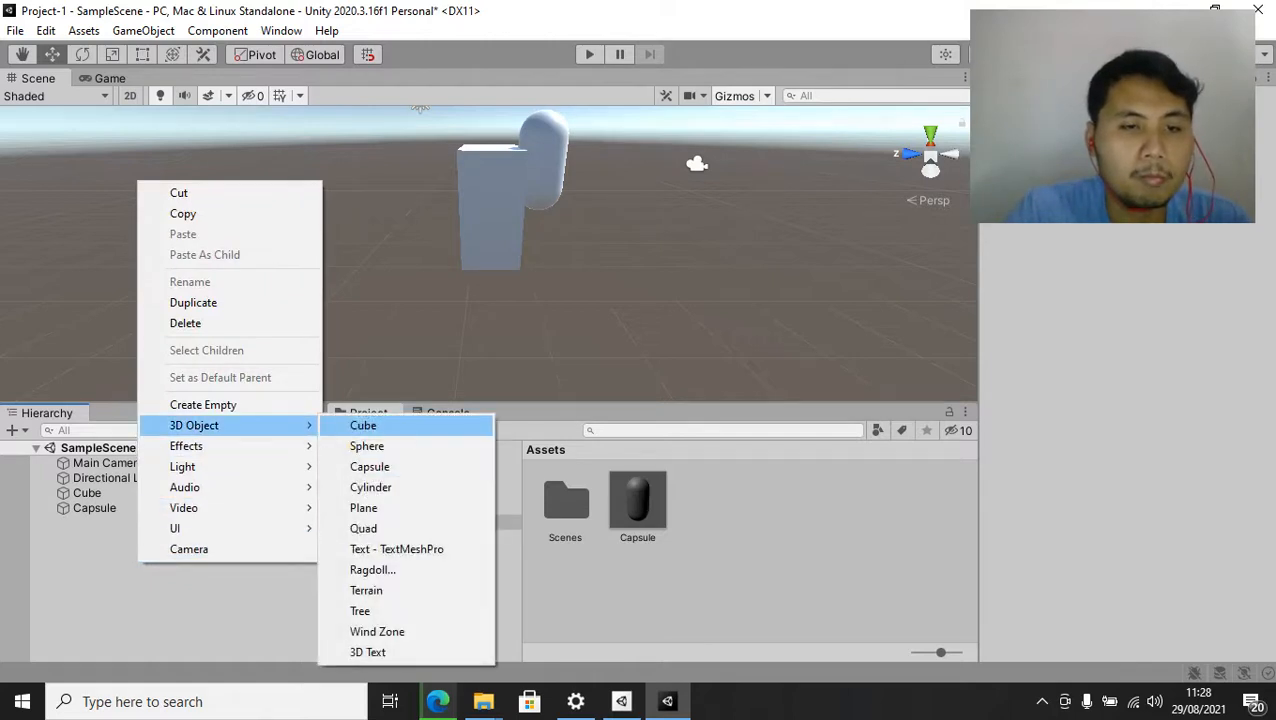
left_click(366, 446)
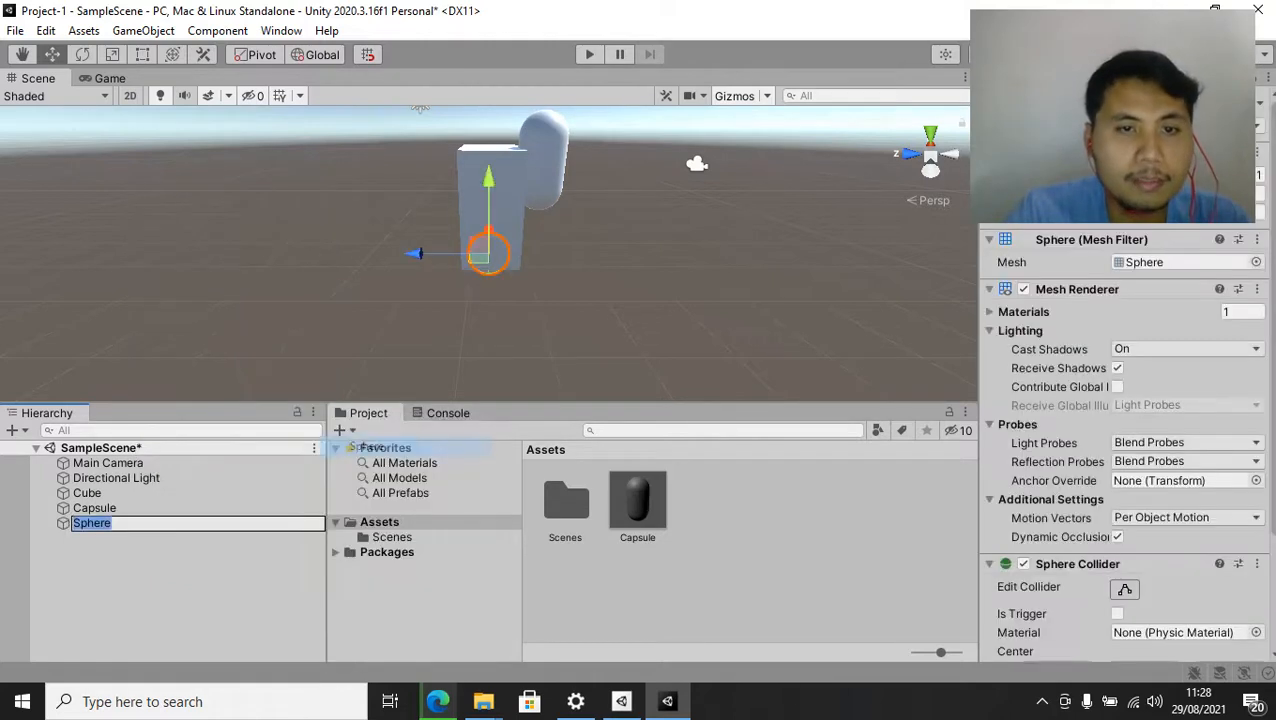
key("Return")
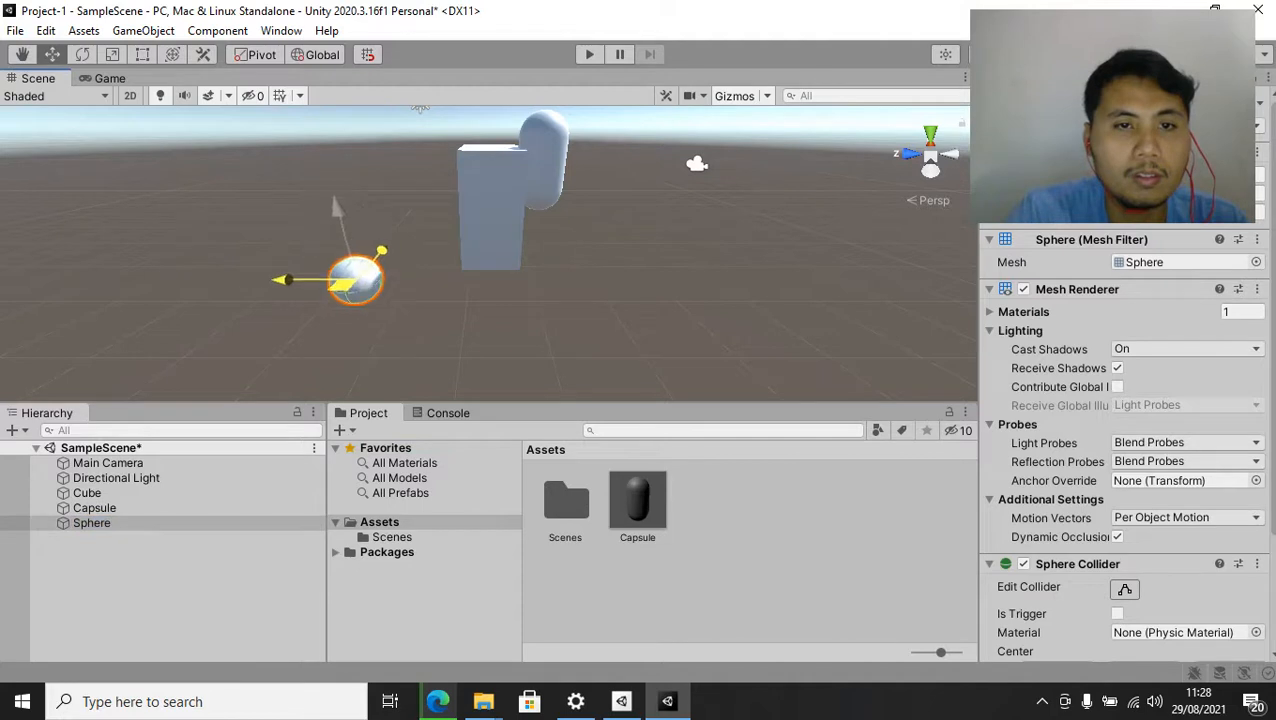
Move the sphere along its axes until it rests on top of the upright block beside the capsule
left_click_drag(355, 316, 407, 269)
middle_click_drag(422, 117, 444, 225)
key("w")
left_click_drag(423, 372, 406, 230)
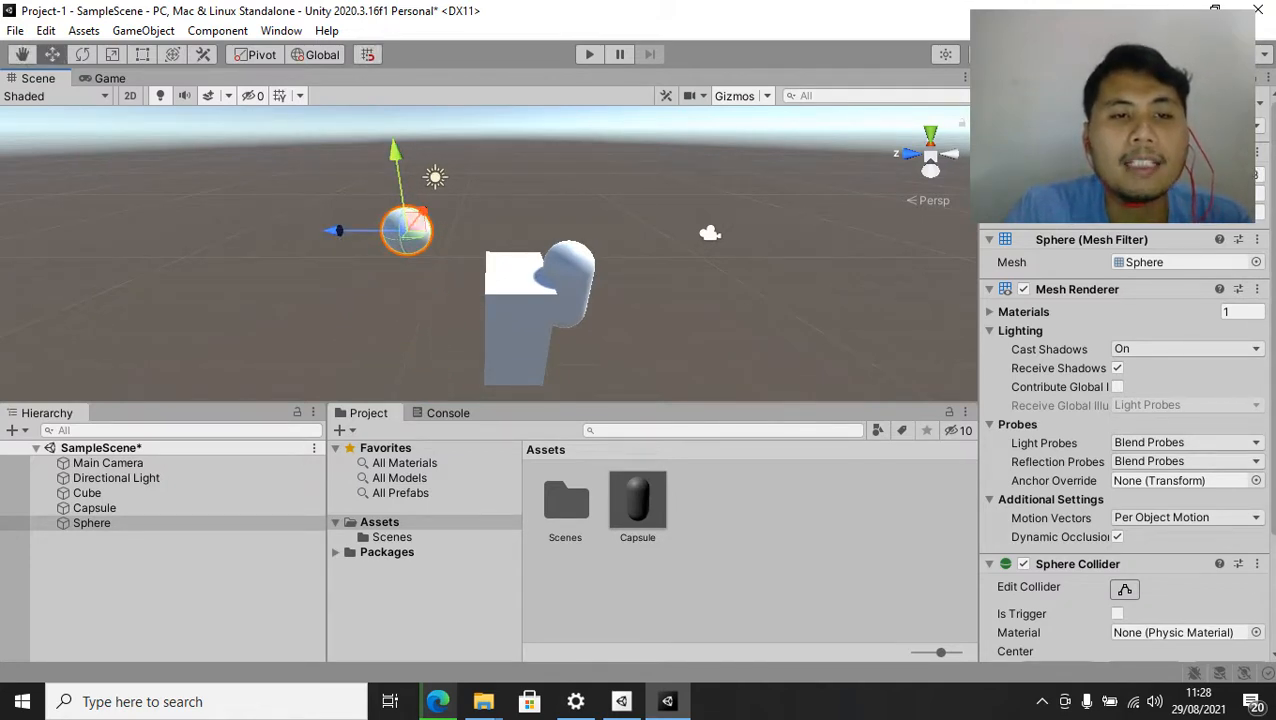
mouse_move(338, 231)
left_mouse_down()
mouse_move(285, 231)
mouse_move(400, 231)
mouse_move(346, 231)
left_mouse_up()
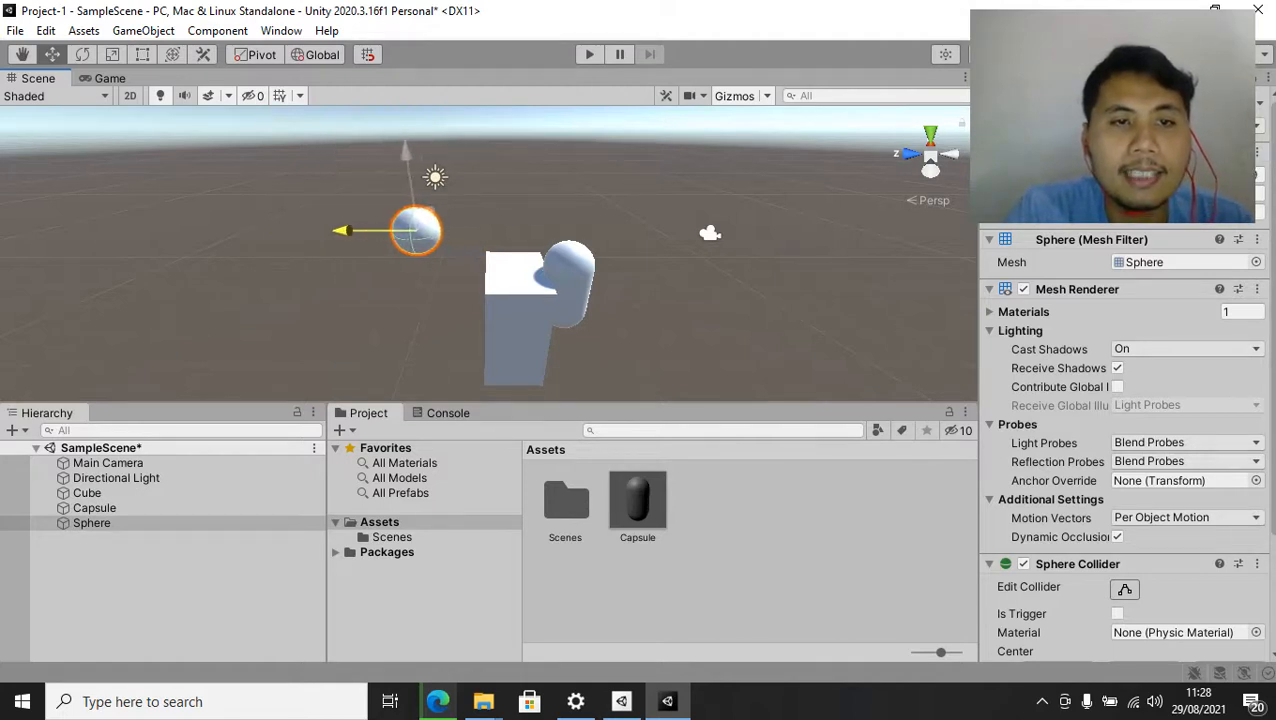
mouse_move(402, 148)
left_mouse_down()
mouse_move(402, 105)
mouse_move(406, 163)
left_mouse_up()
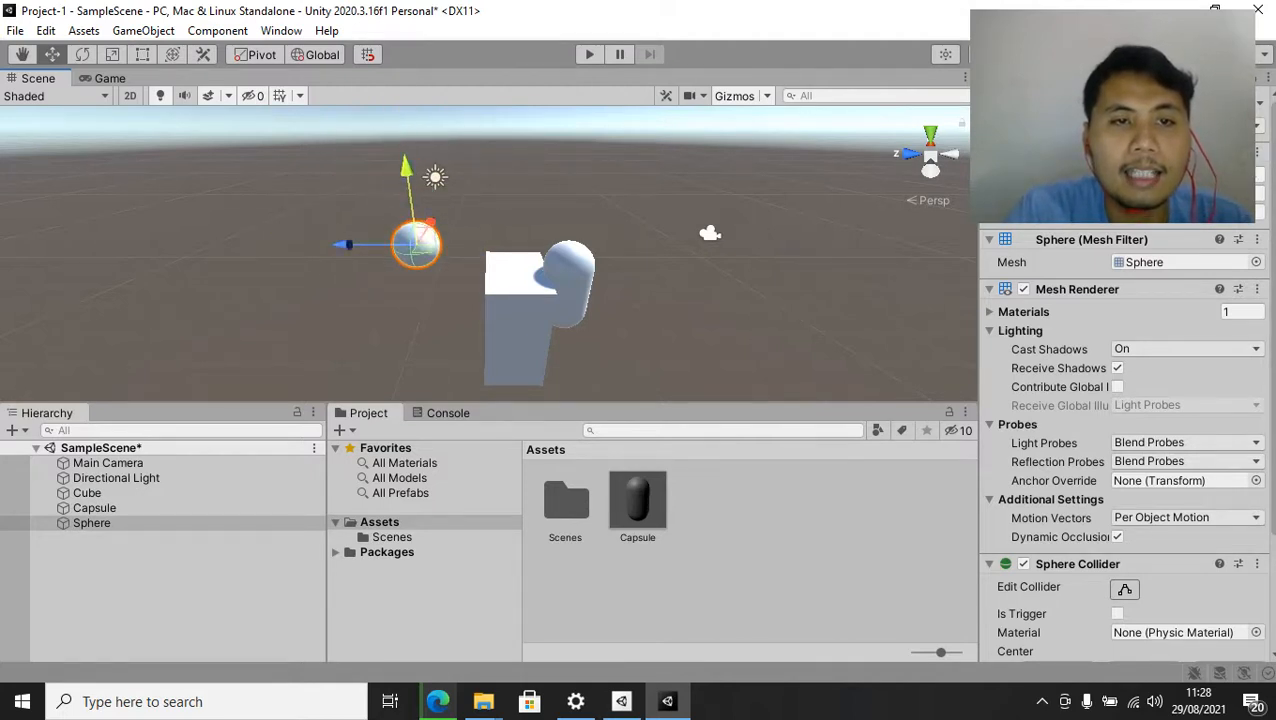
left_click_drag(428, 226, 530, 262)
middle_click_drag(530, 262, 513, 134)
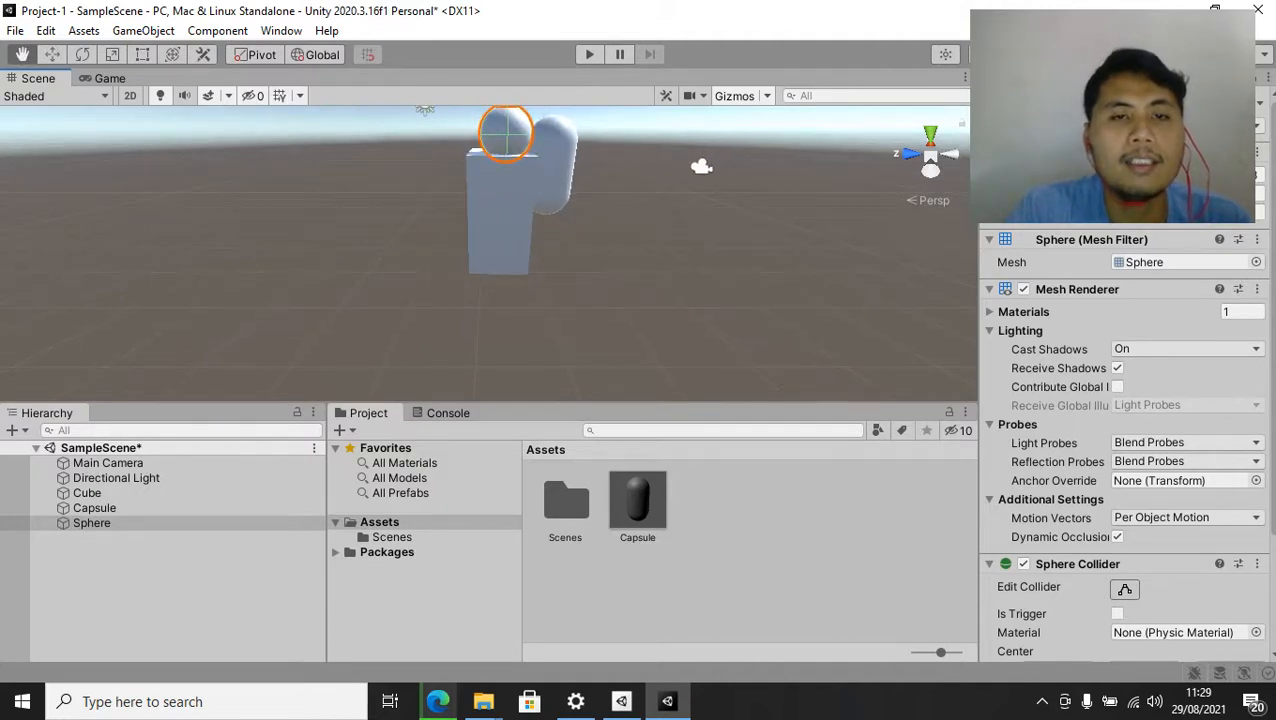
Duplicate the capsule beside the block and move the copy along Z to the block's opposite side as the second arm
left_click(170, 585)
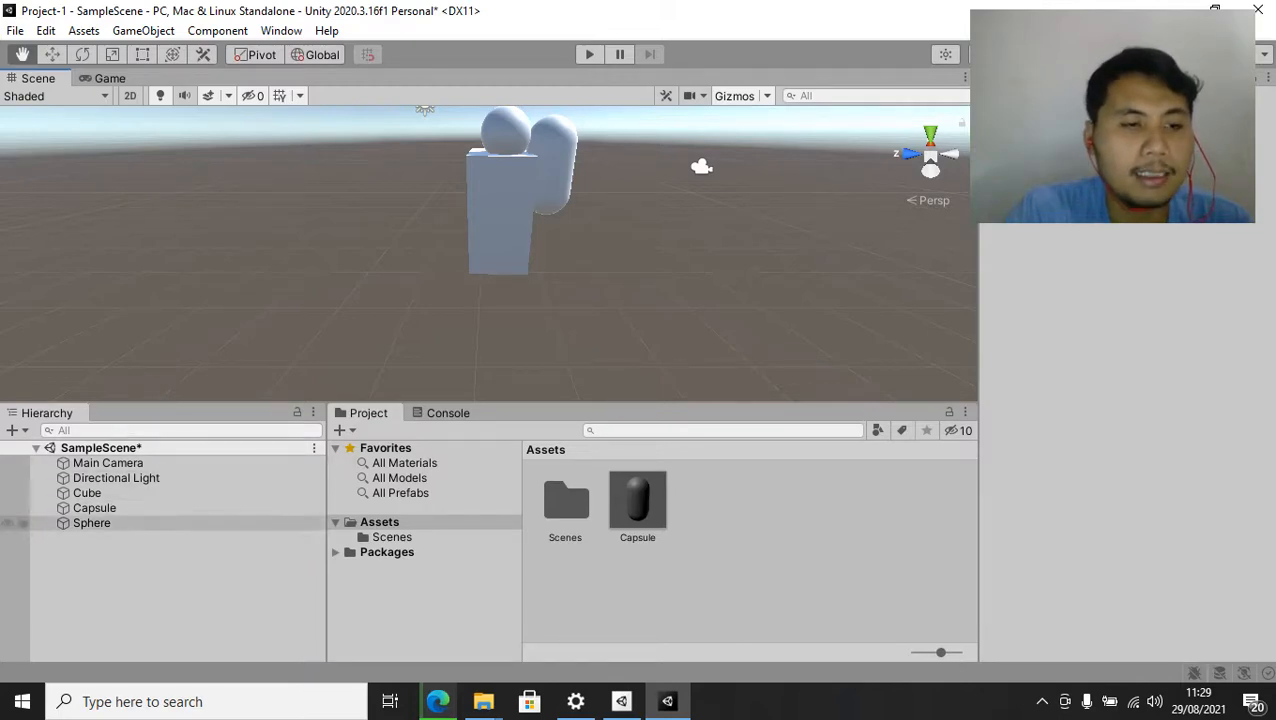
left_click(95, 508)
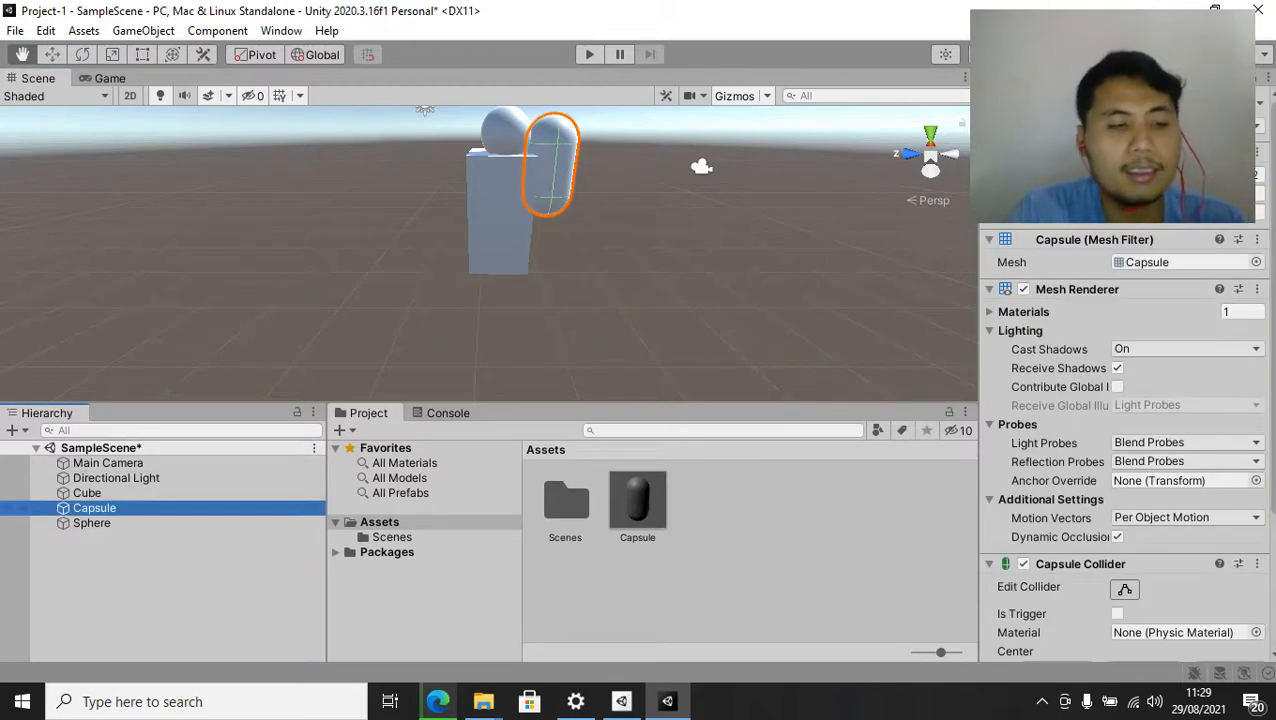
key("ctrl+b")
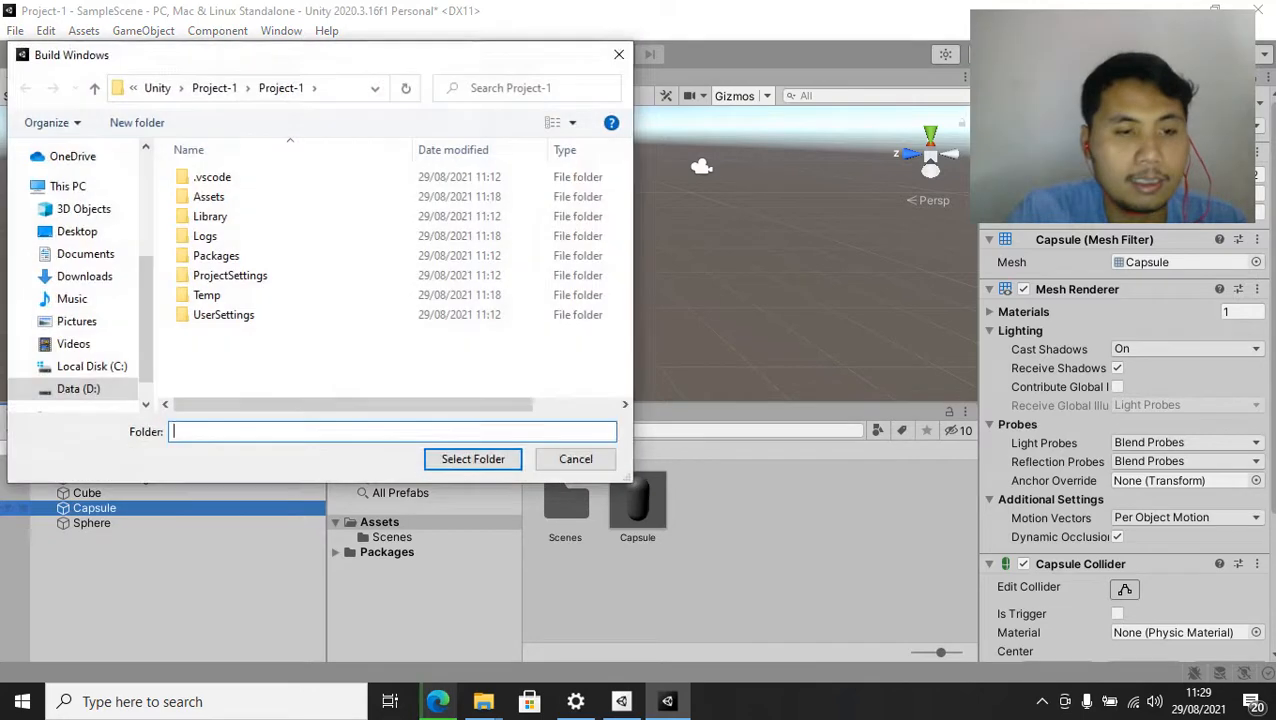
key("Escape")
key("ctrl+d")
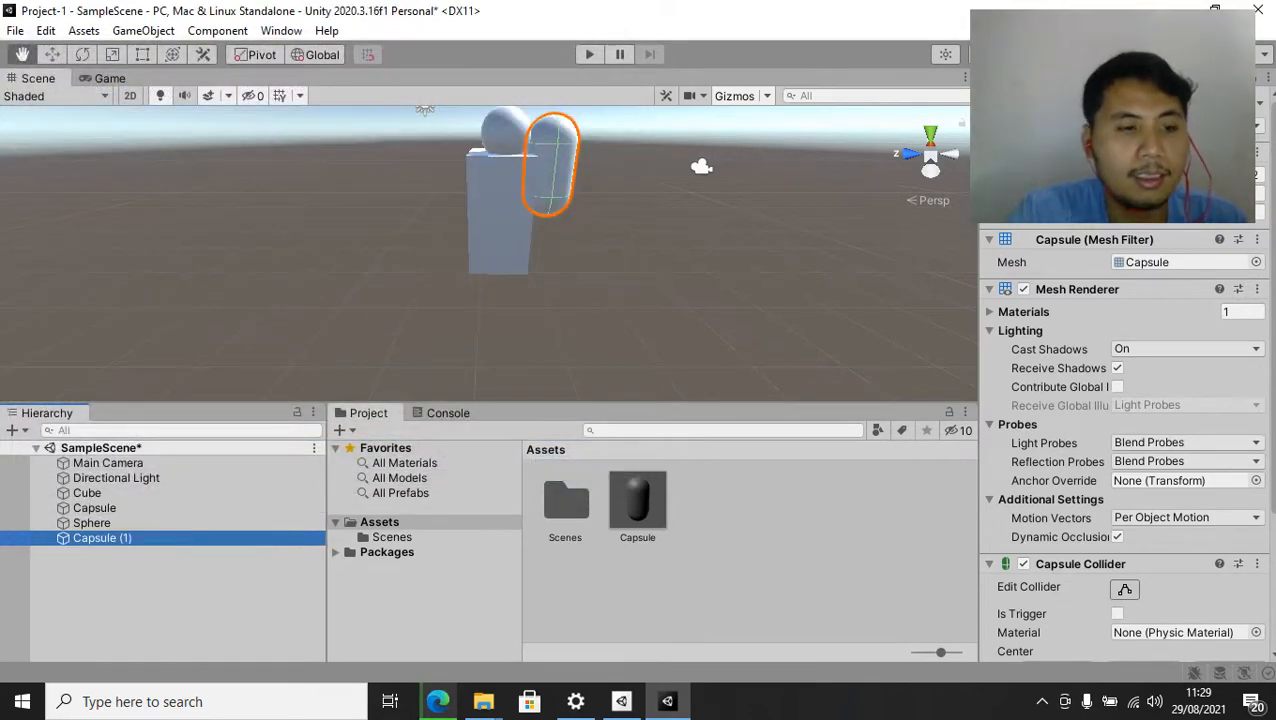
key("w")
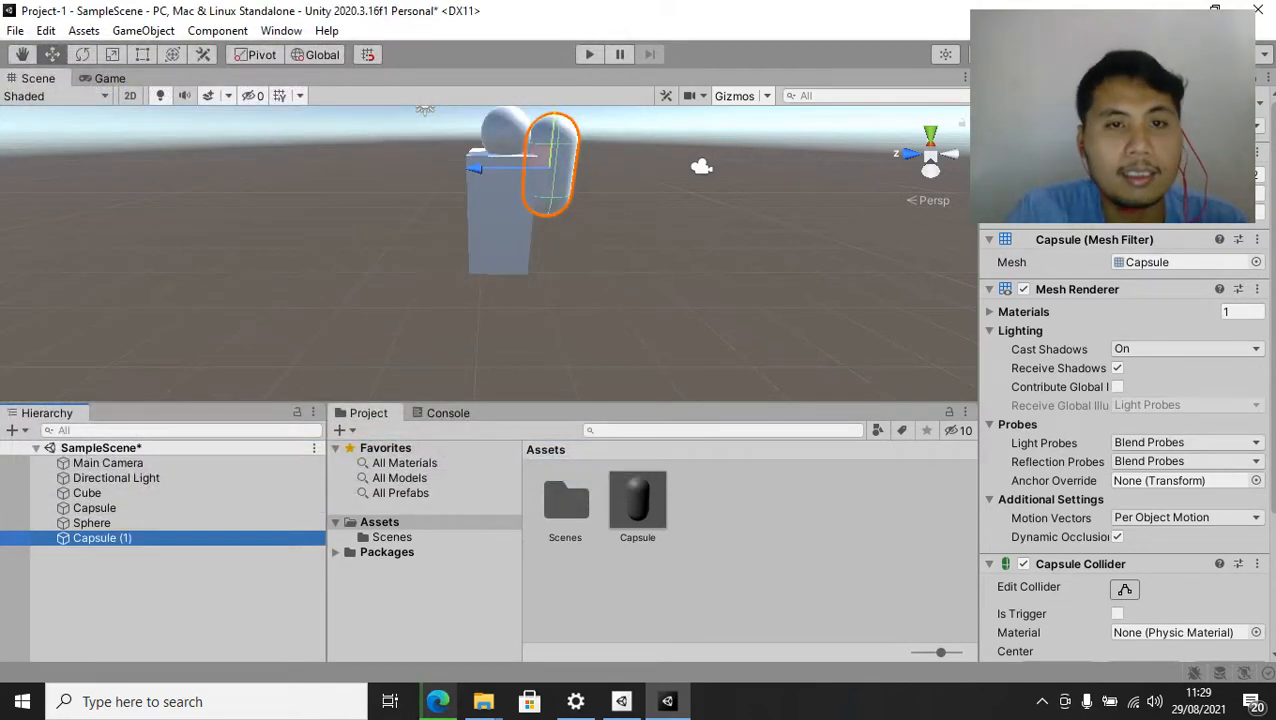
left_click_drag(541, 157, 453, 158)
Lower the original arm capsule level with the other arm, and place a duplicate of it below the block as a leg
left_click(555, 165)
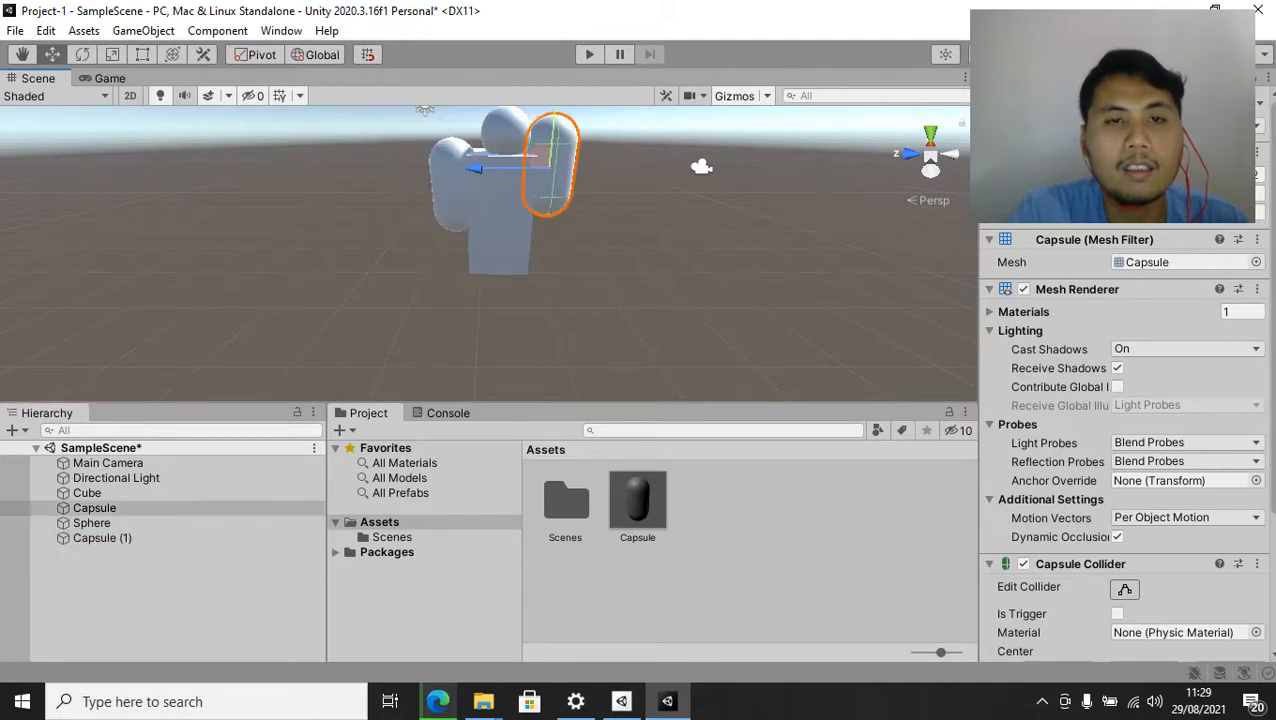
left_click_drag(554, 127, 552, 147)
key("shift+d")
left_click(548, 160)
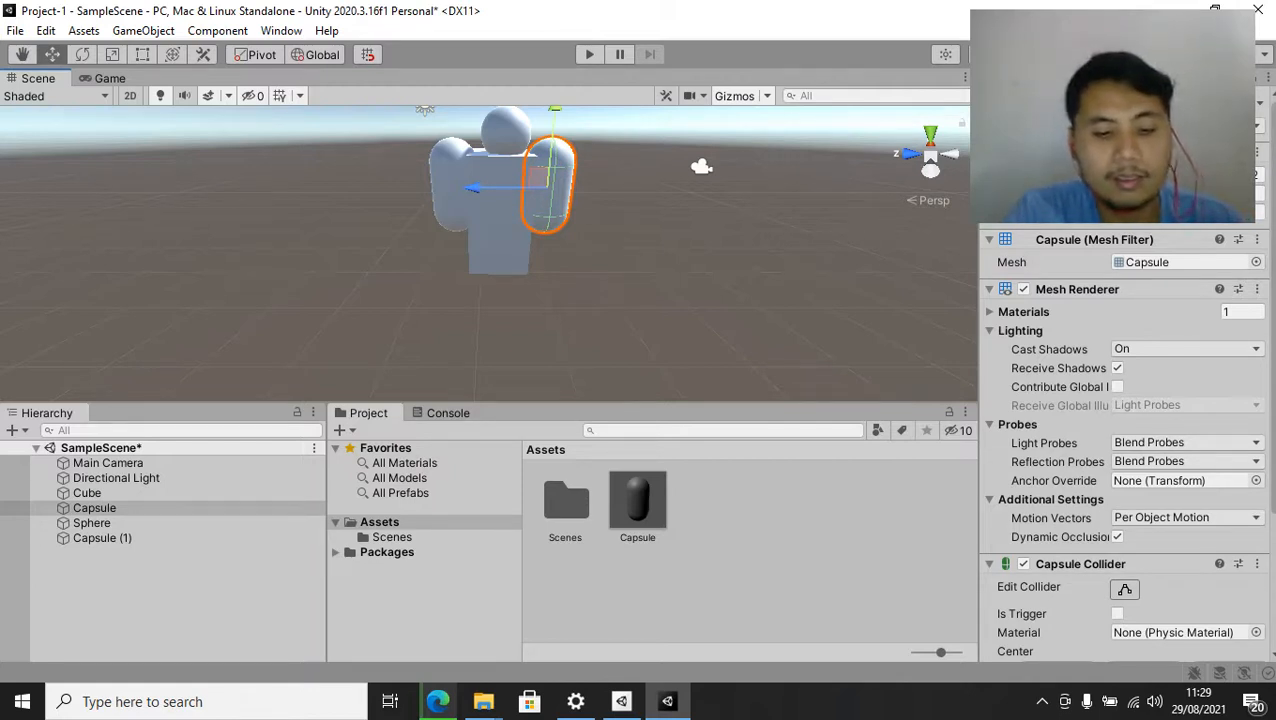
key("ctrl+d")
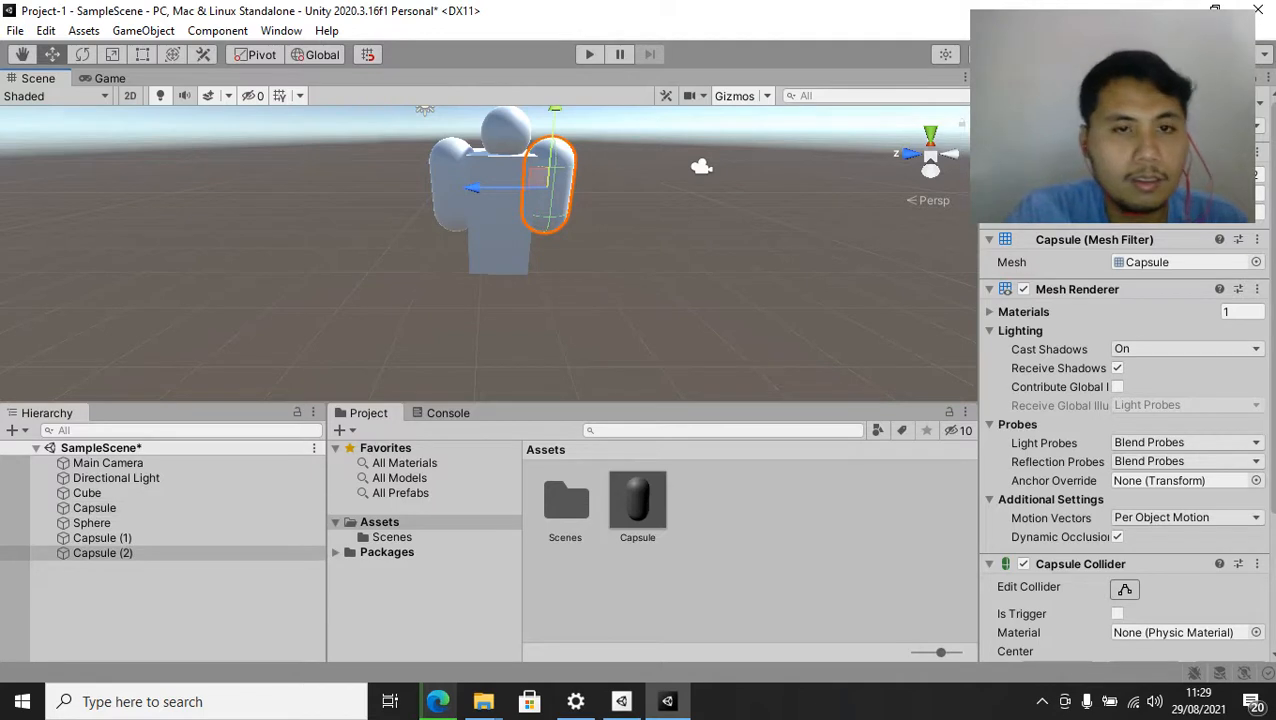
left_click_drag(538, 177, 527, 283)
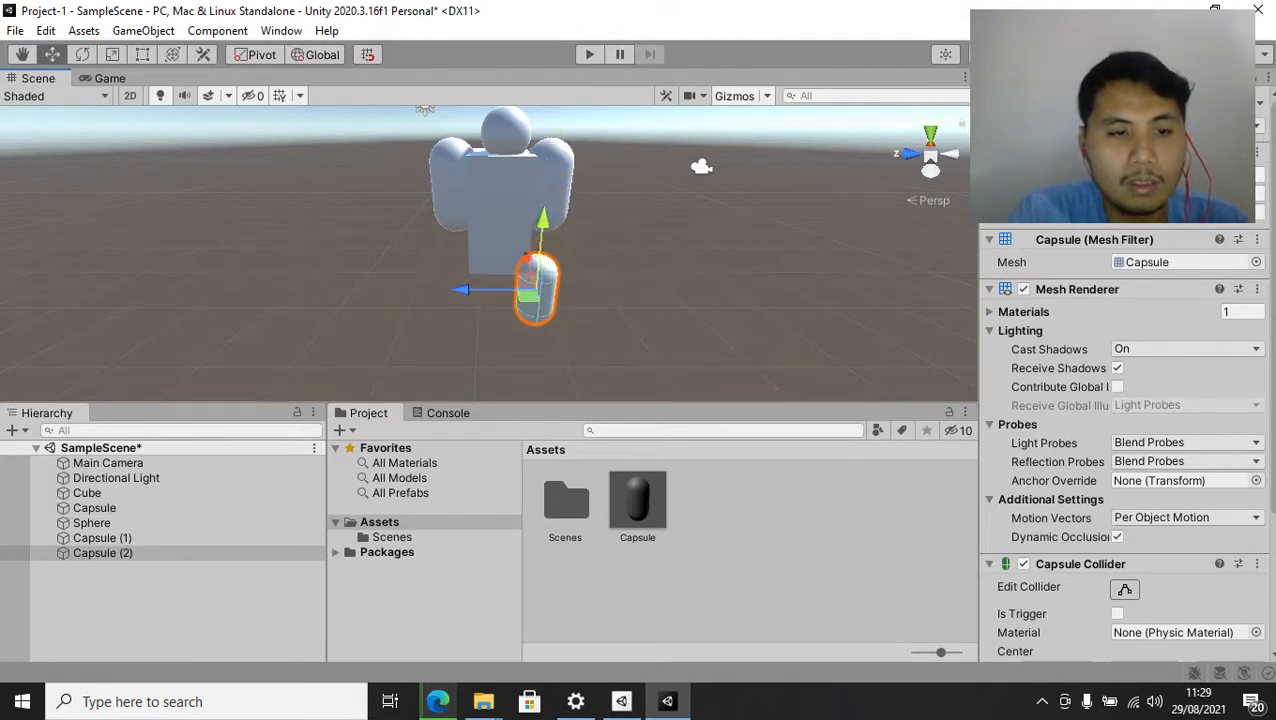
key("ctrl+b")
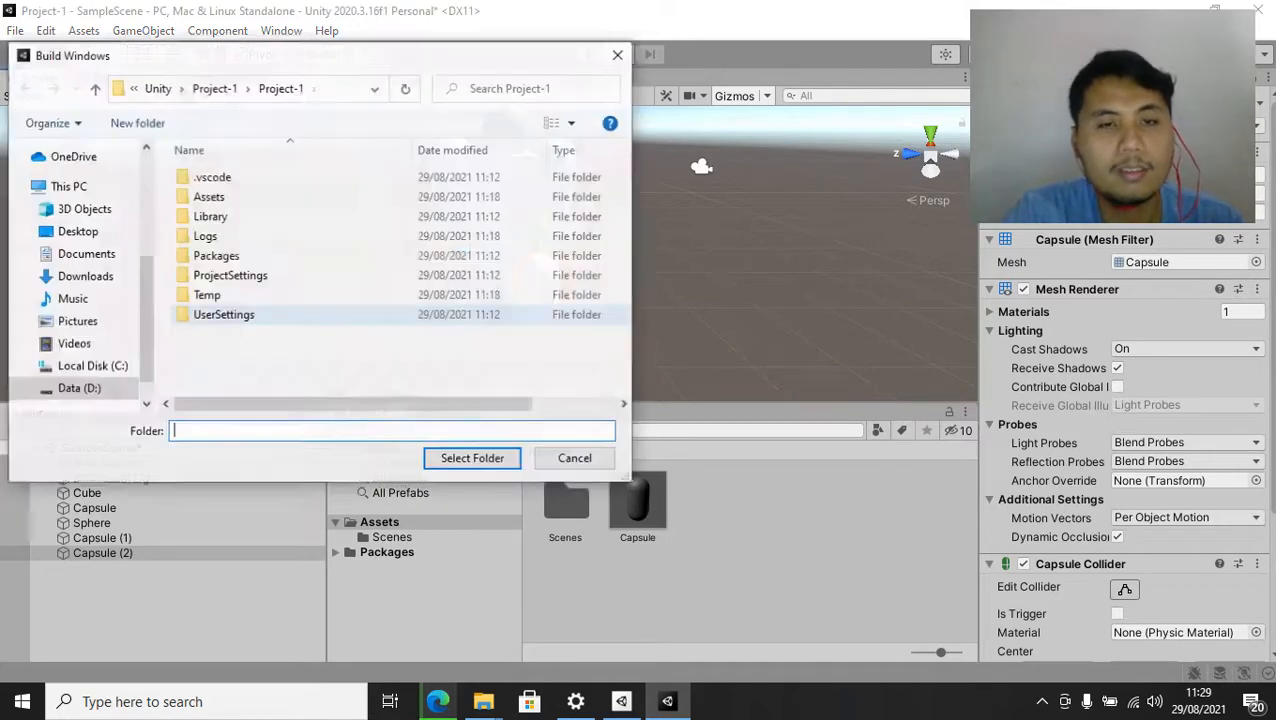
left_click(573, 456)
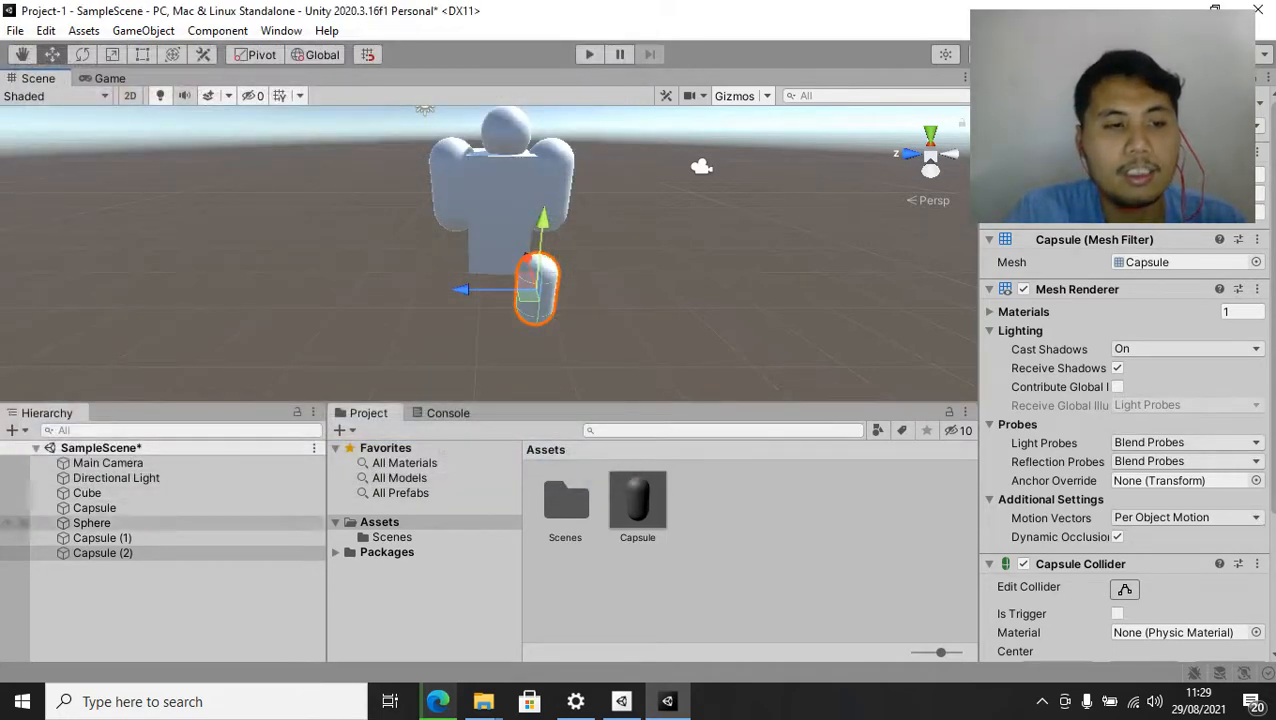
right_click(115, 553)
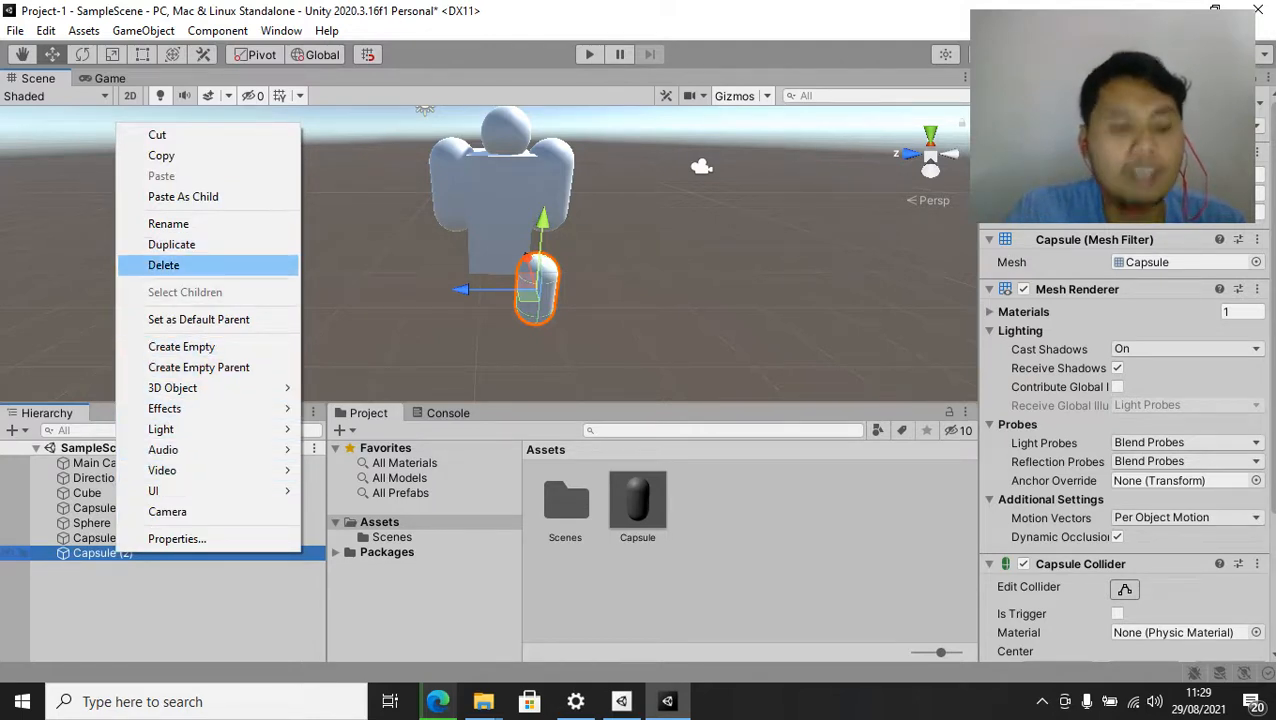
left_click(163, 600)
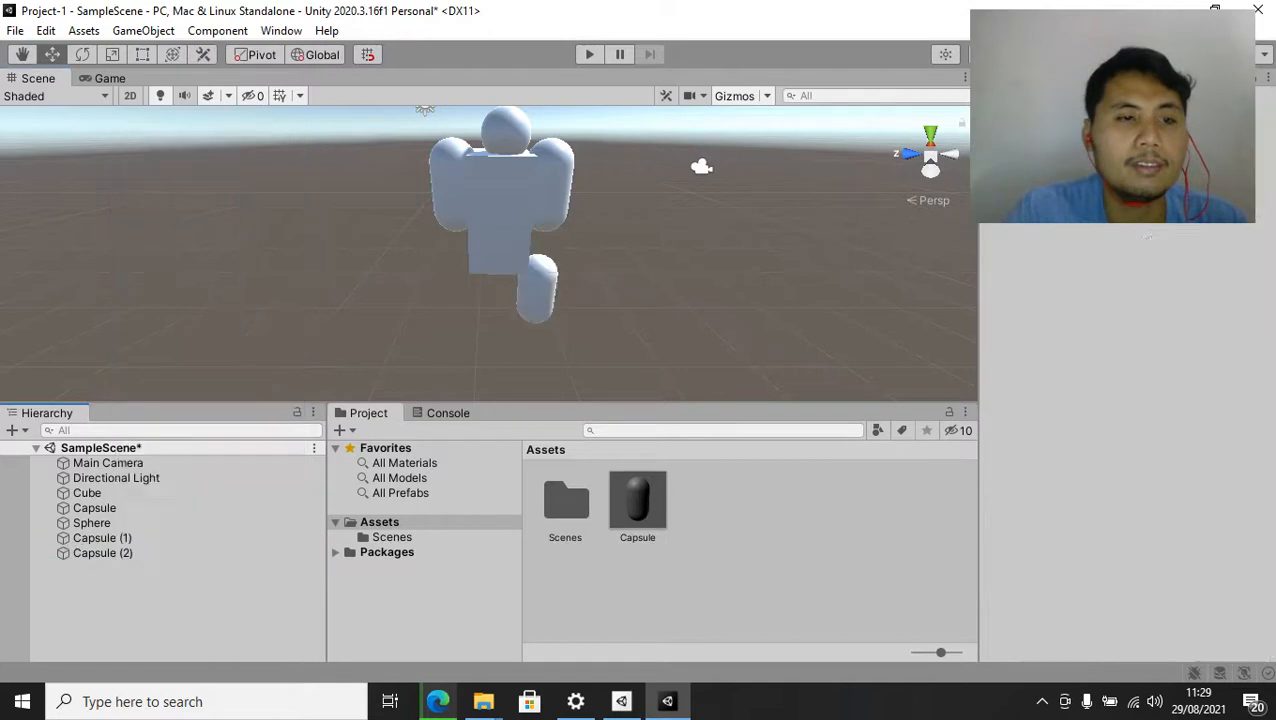
Duplicate the leg capsule and move the copy along Z below the block's opposite side as the second leg
left_click(536, 289)
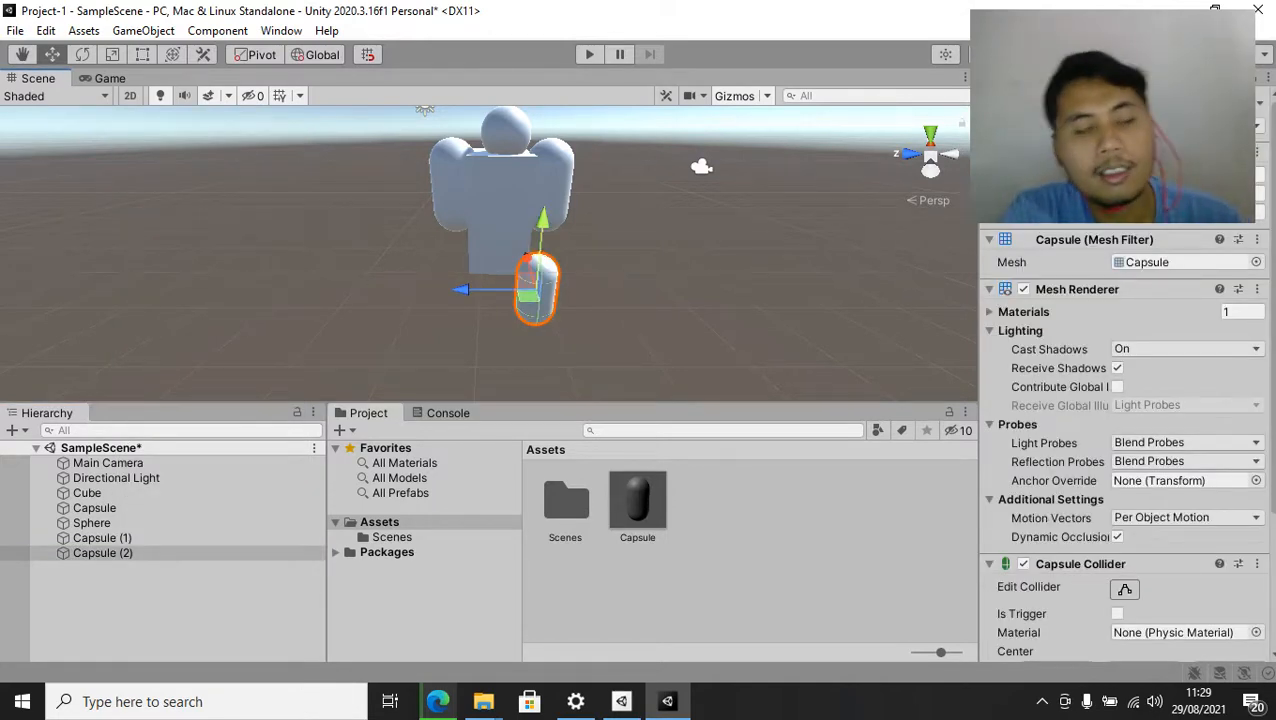
key("ctrl+d")
left_click_drag(535, 285, 460, 189)
key("ctrl+z")
In the Right view, raise both leg capsules along Y until they overlap the block's lower end, shifting Capsule (3) slightly outward
key("q")
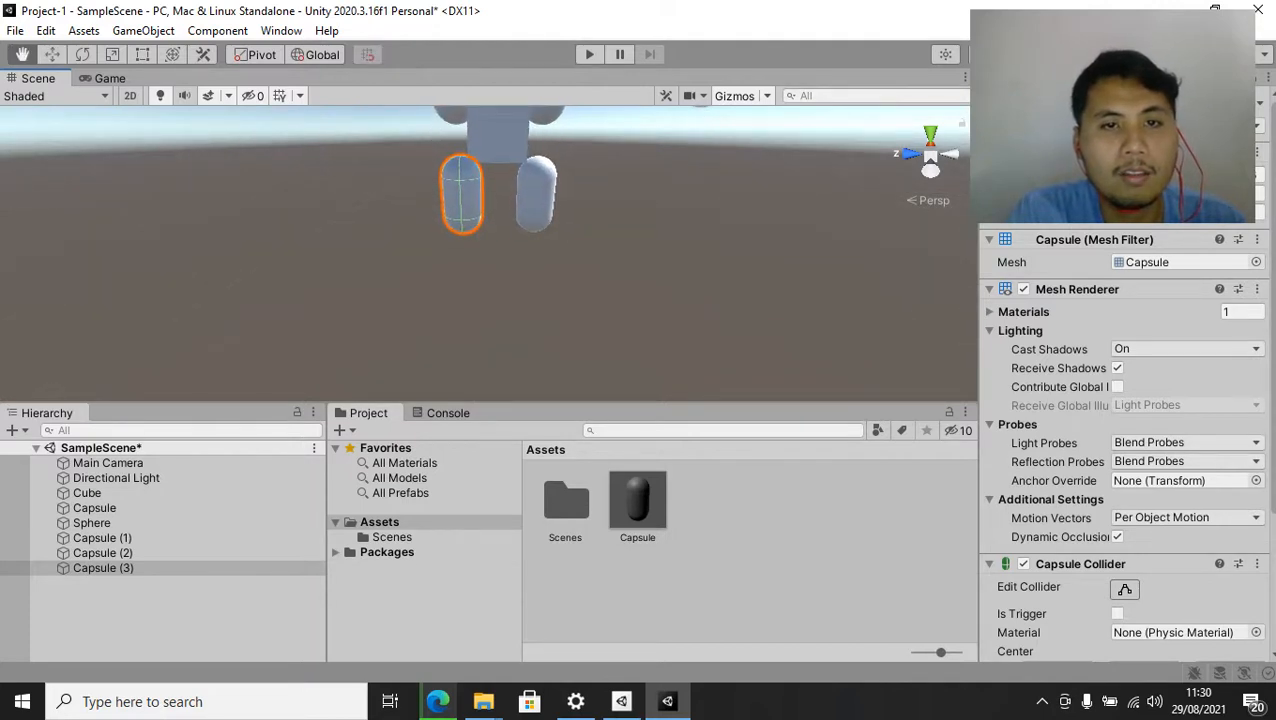
left_click(929, 156)
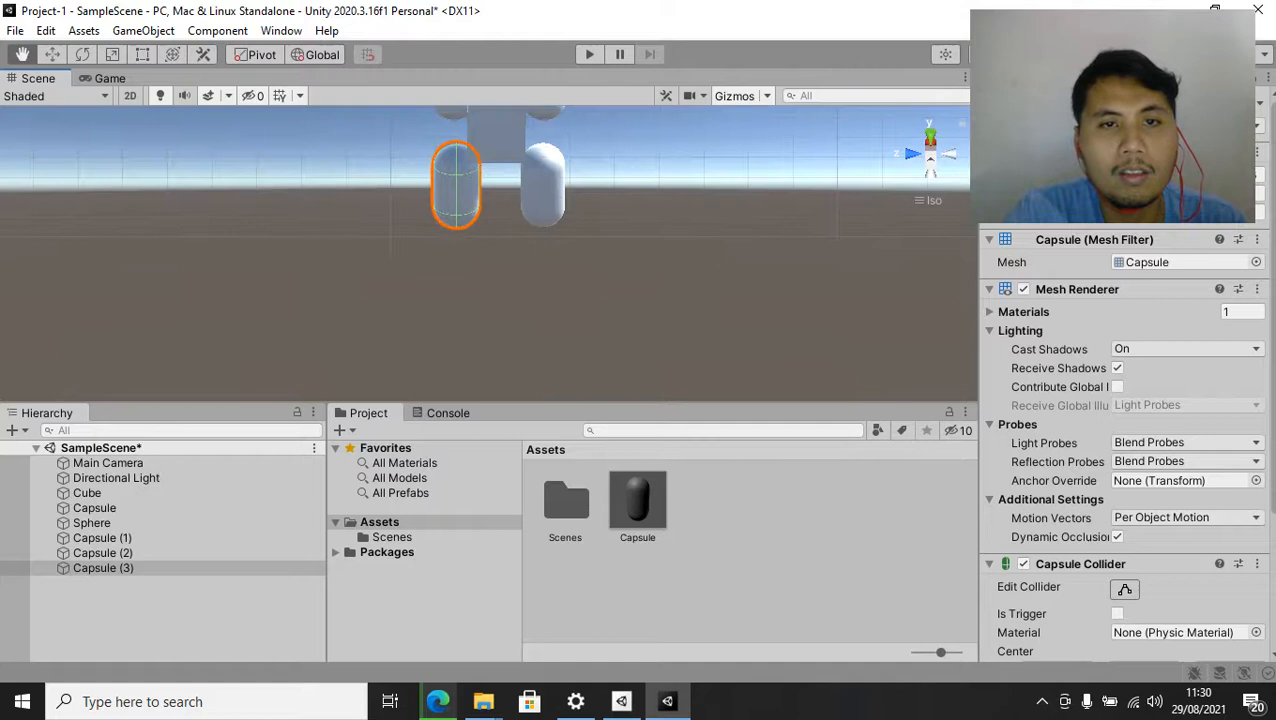
left_click_drag(456, 185, 487, 287)
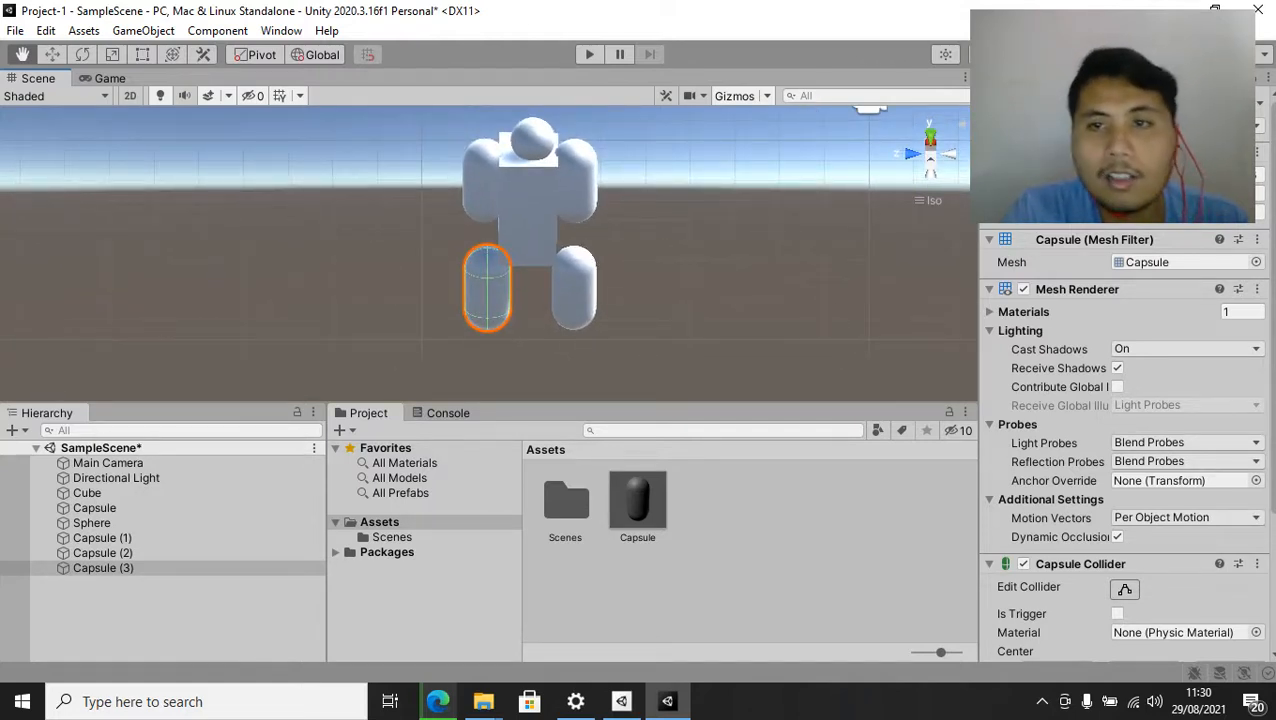
left_click(912, 154)
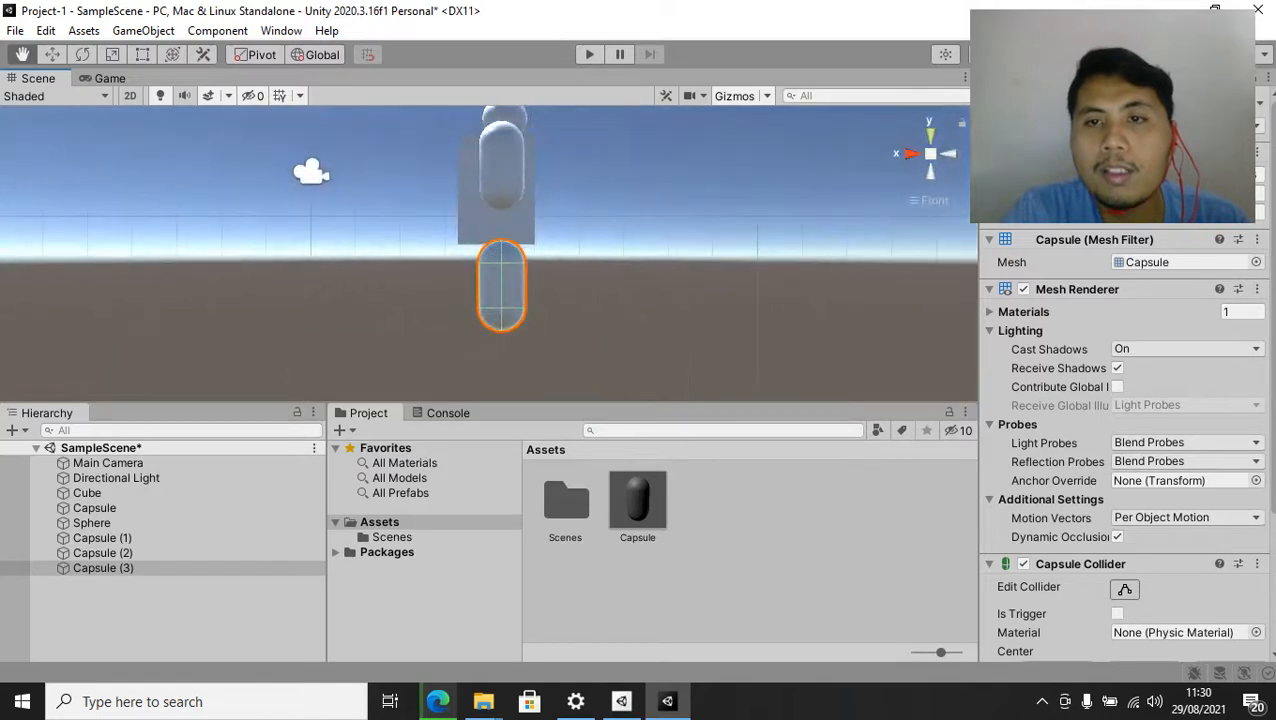
left_click(930, 136)
left_click(948, 154)
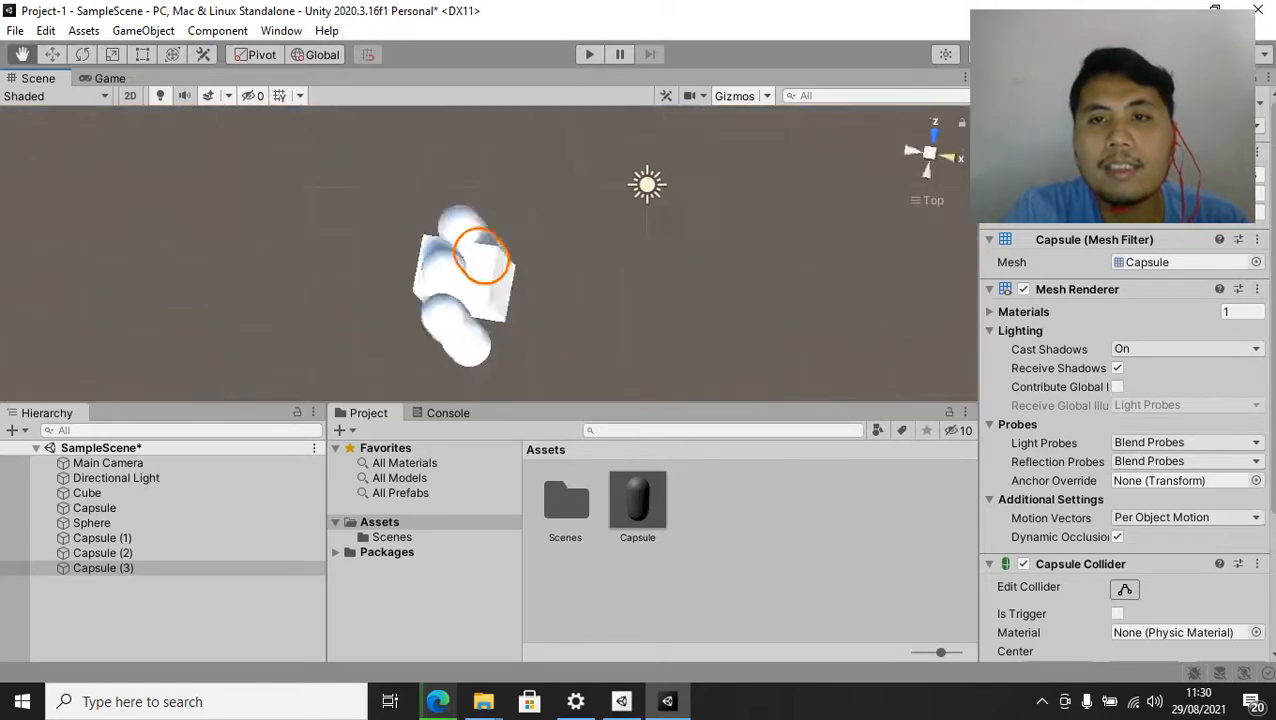
left_click_drag(450, 200, 469, 249)
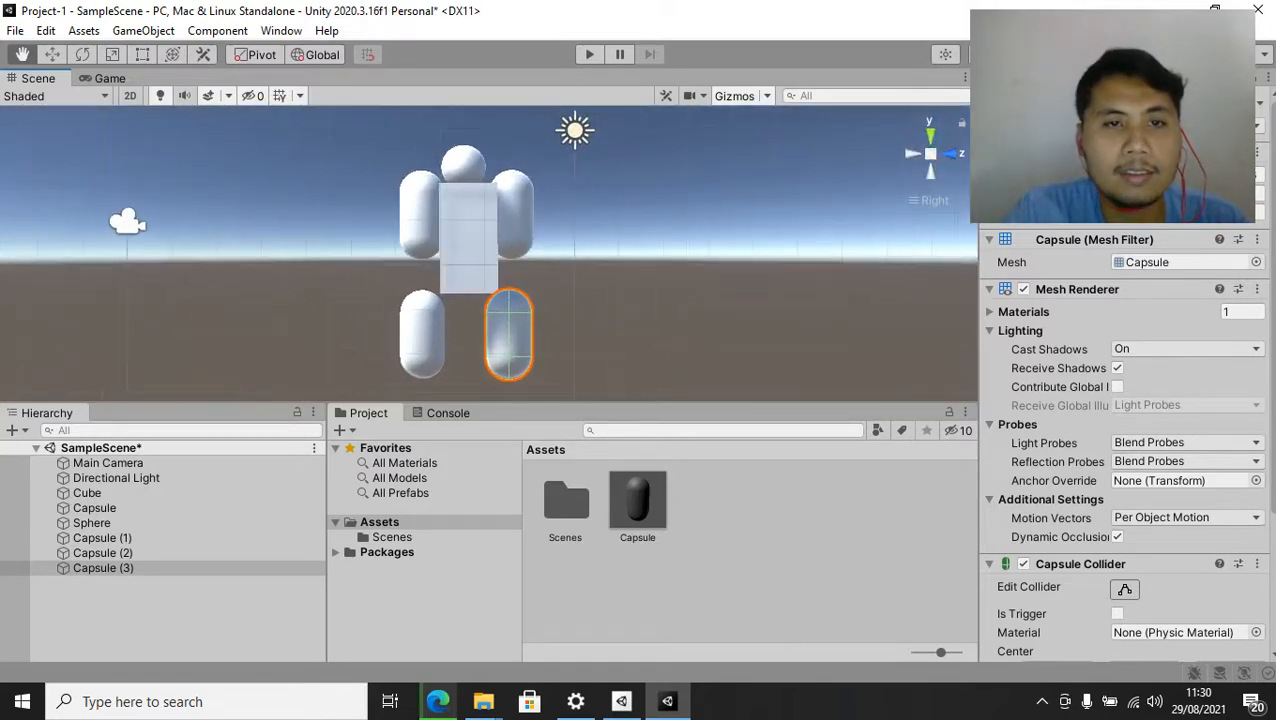
key("w")
left_click_drag(517, 325, 523, 306)
left_click(422, 305)
left_click_drag(422, 305, 422, 277)
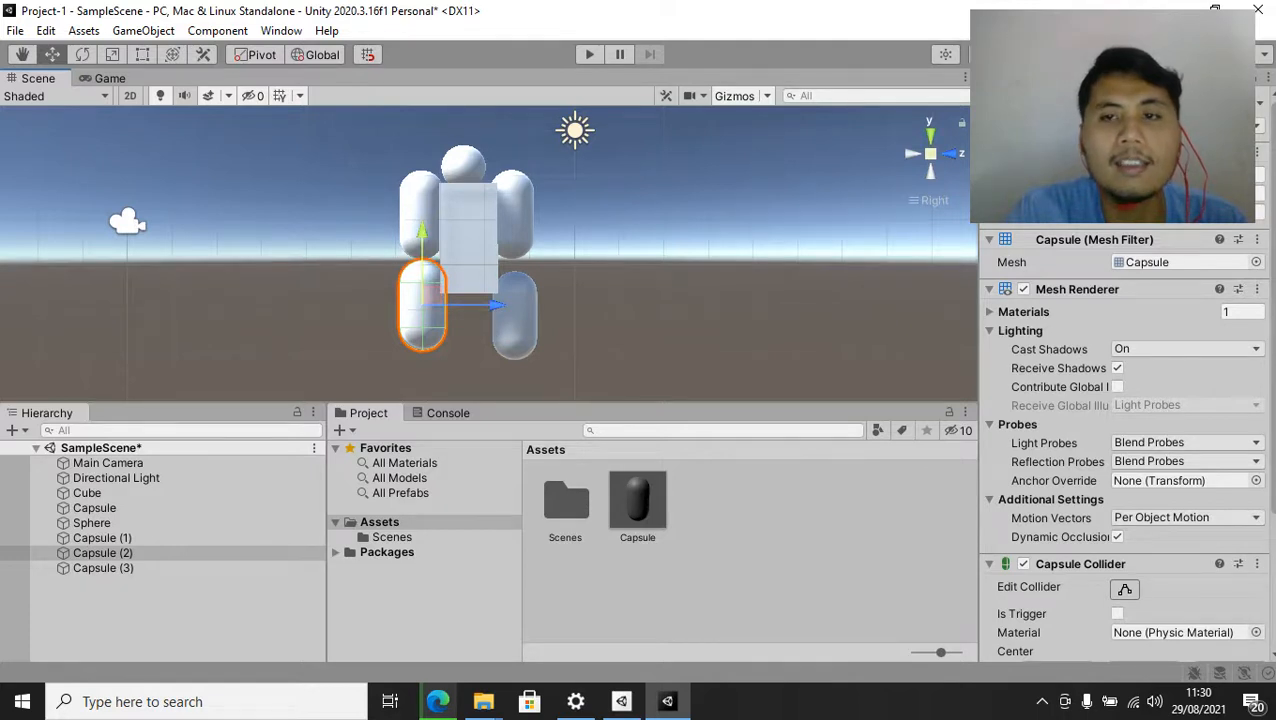
In the Front view, move the cube along X until one edge lines up with the side of the capsules
right_click(930, 160)
left_click(962, 319)
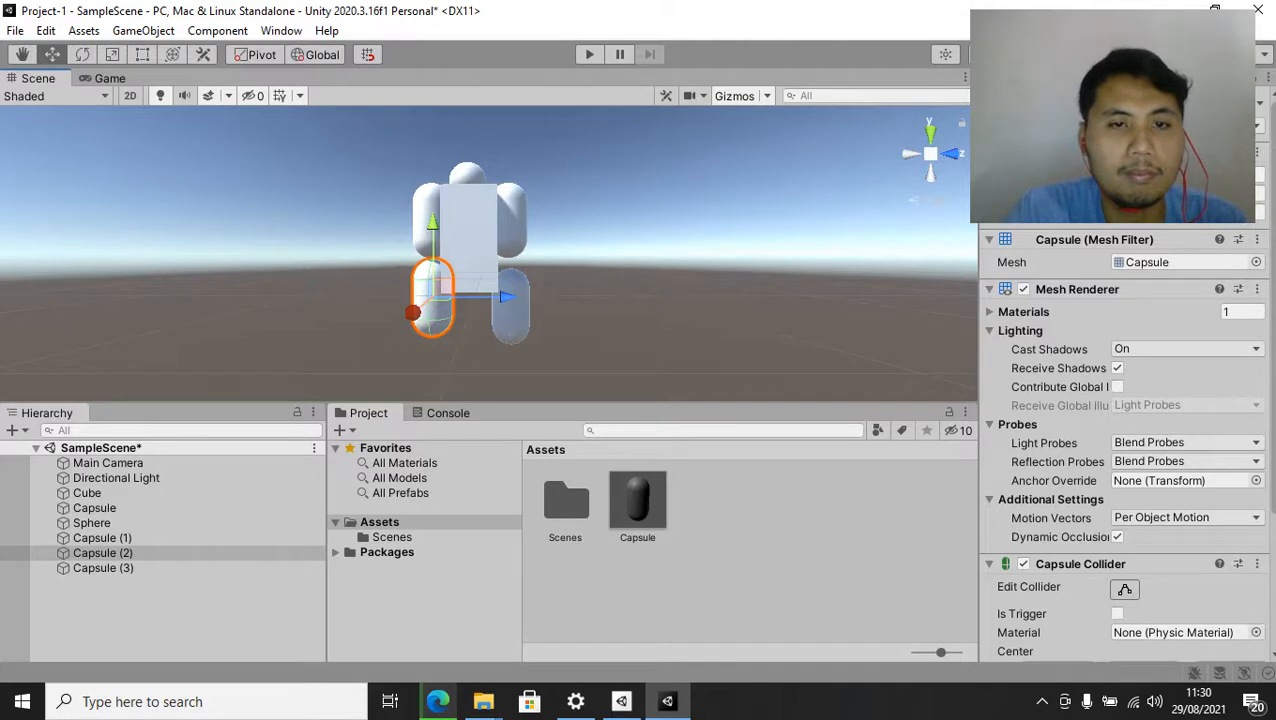
key("q")
left_click_drag(470, 250, 400, 258)
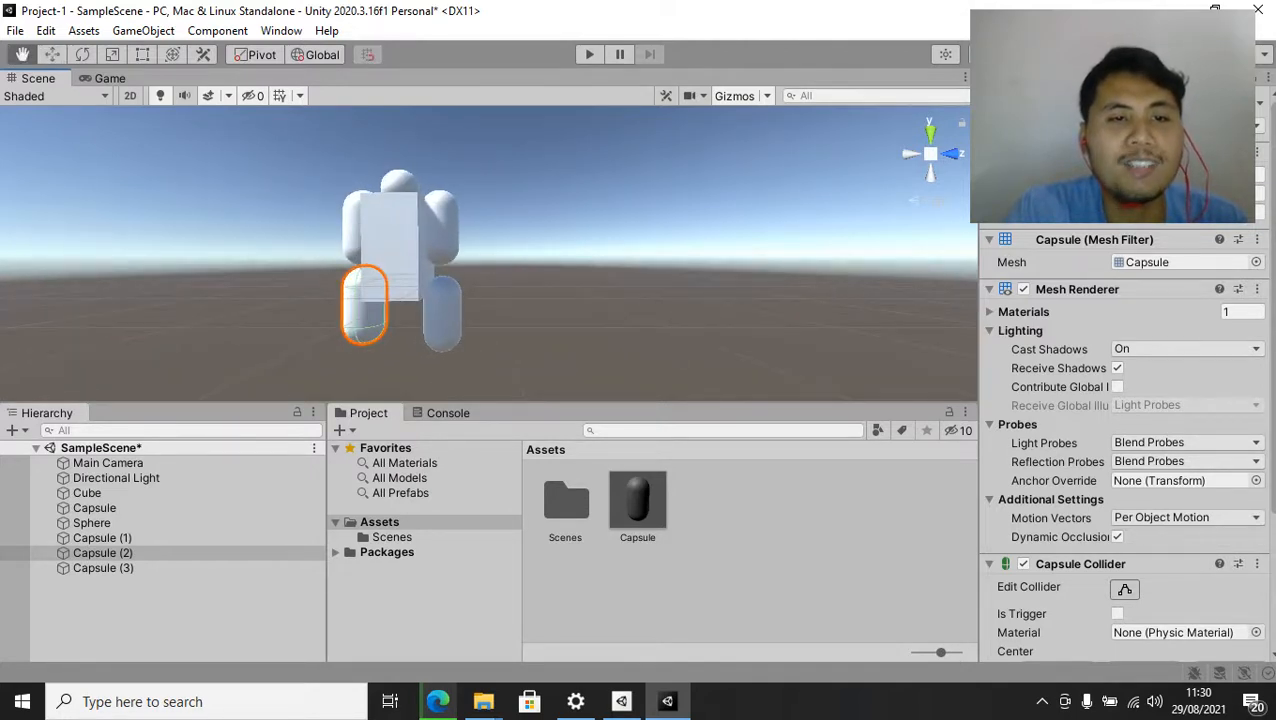
key("w")
left_click(395, 240)
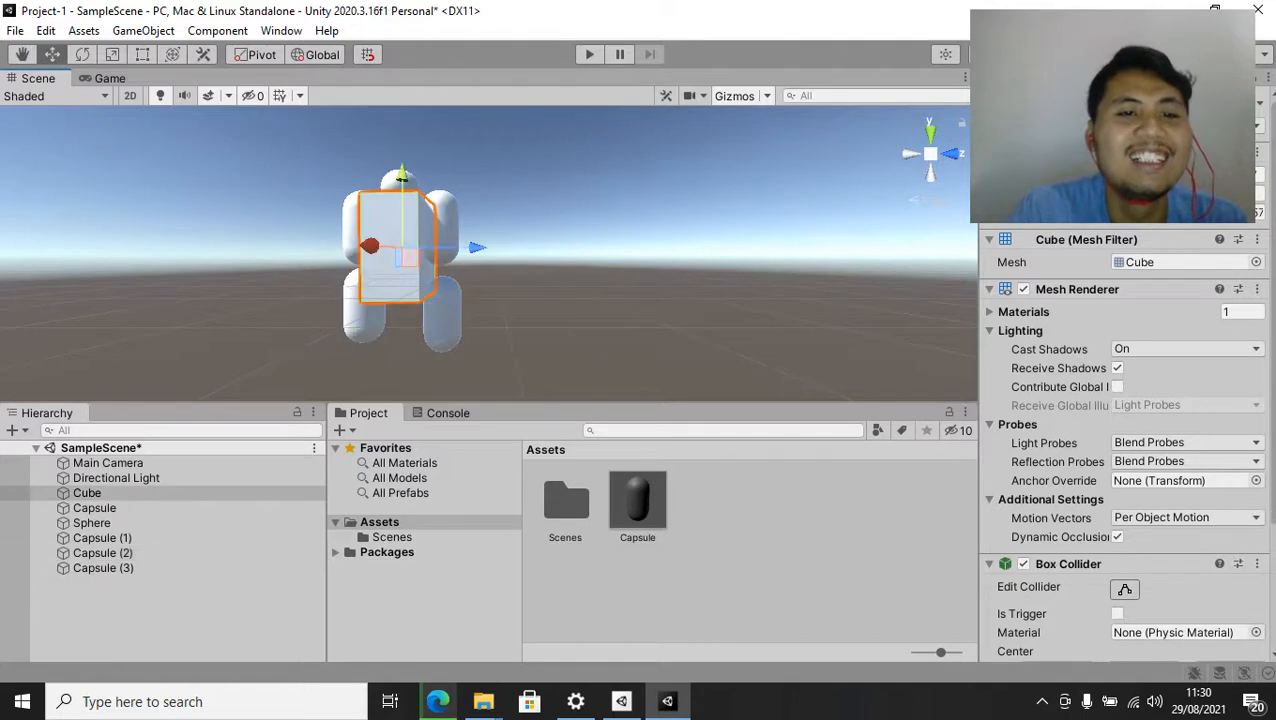
left_click(930, 154)
left_click(950, 154)
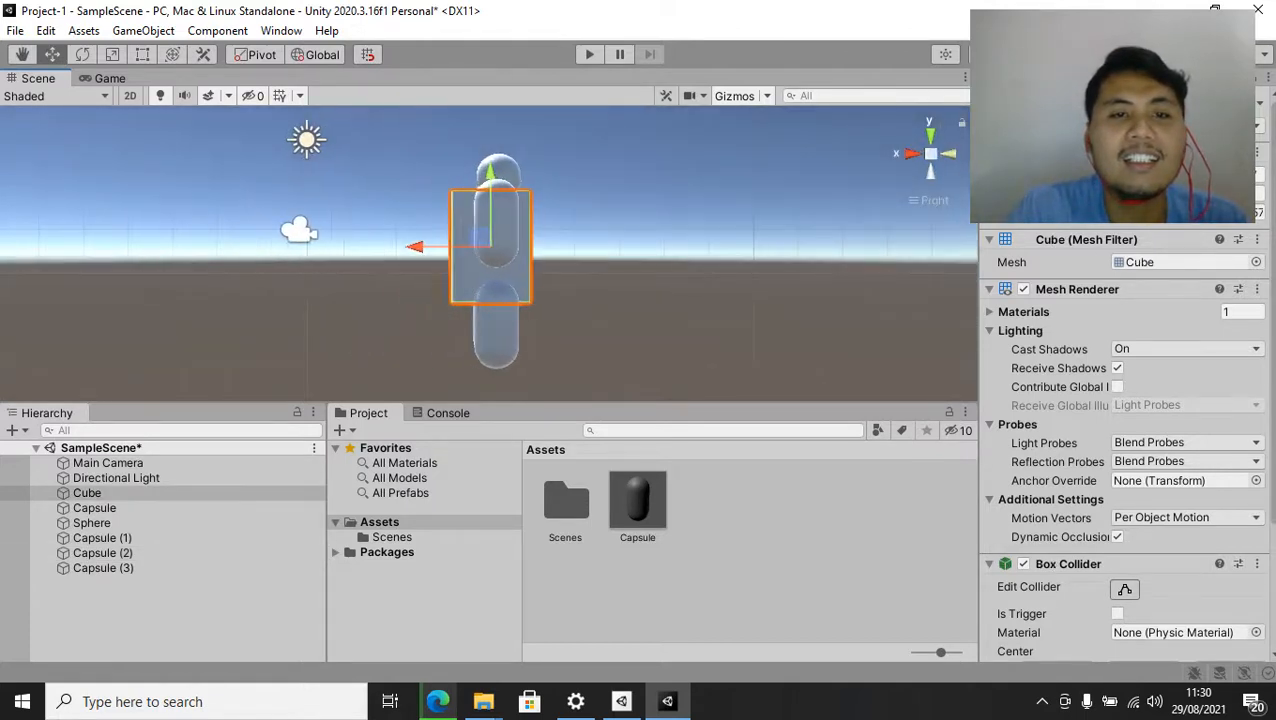
left_click_drag(418, 246, 438, 246)
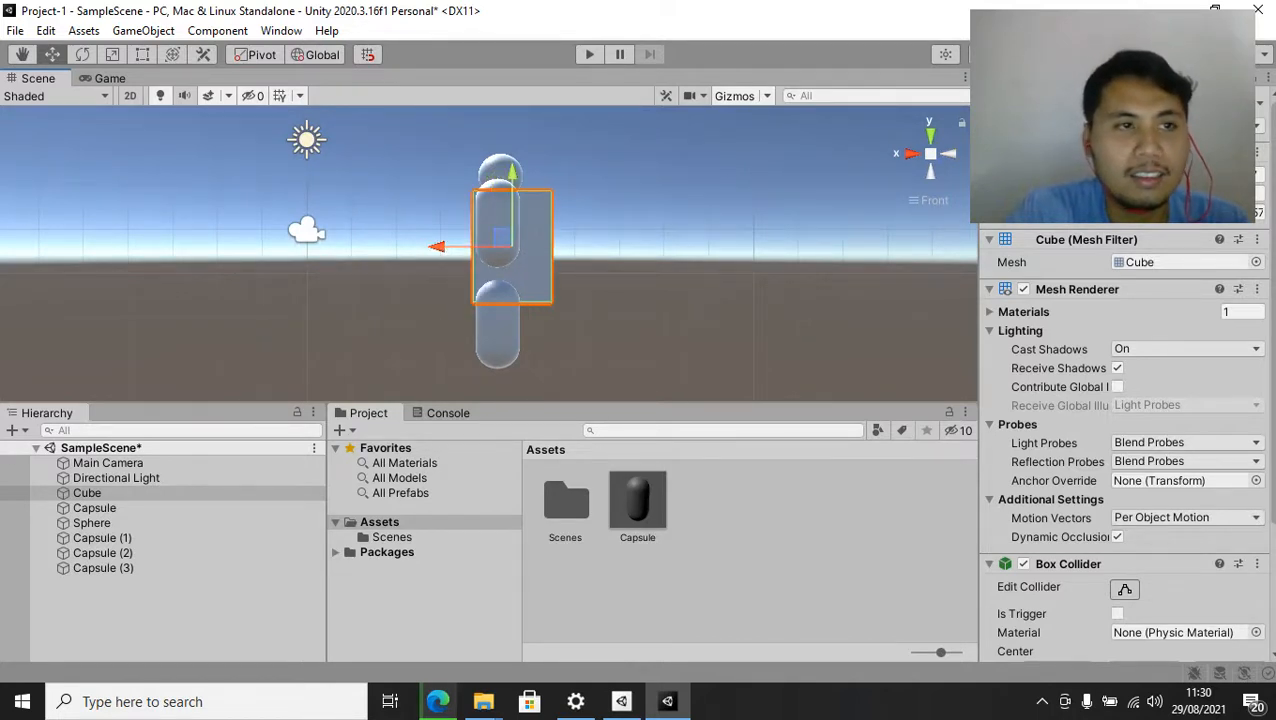
Scale the cube along X to about the capsules' thickness and centre it on them, returning the scene to perspective
key("e")
key("r")
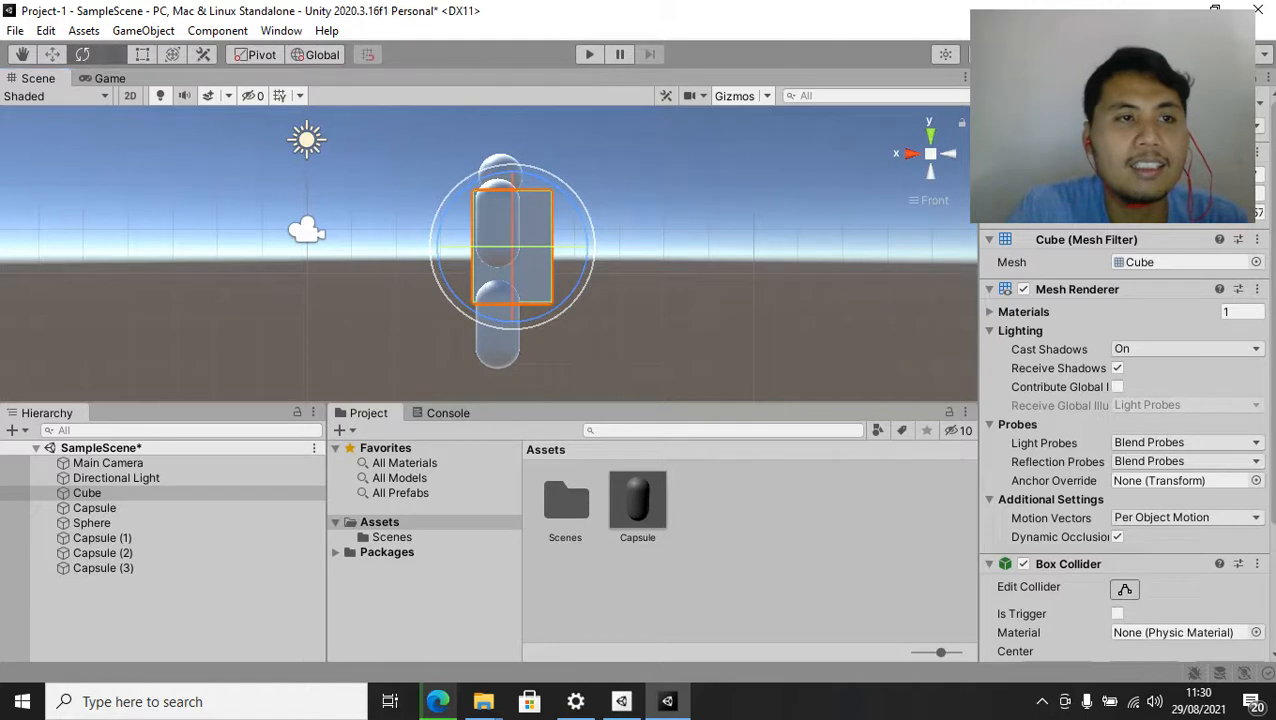
mouse_move(437, 246)
left_mouse_down()
mouse_move(466, 246)
mouse_move(424, 247)
left_mouse_up()
key("w")
right_click(932, 154)
left_click(997, 319)
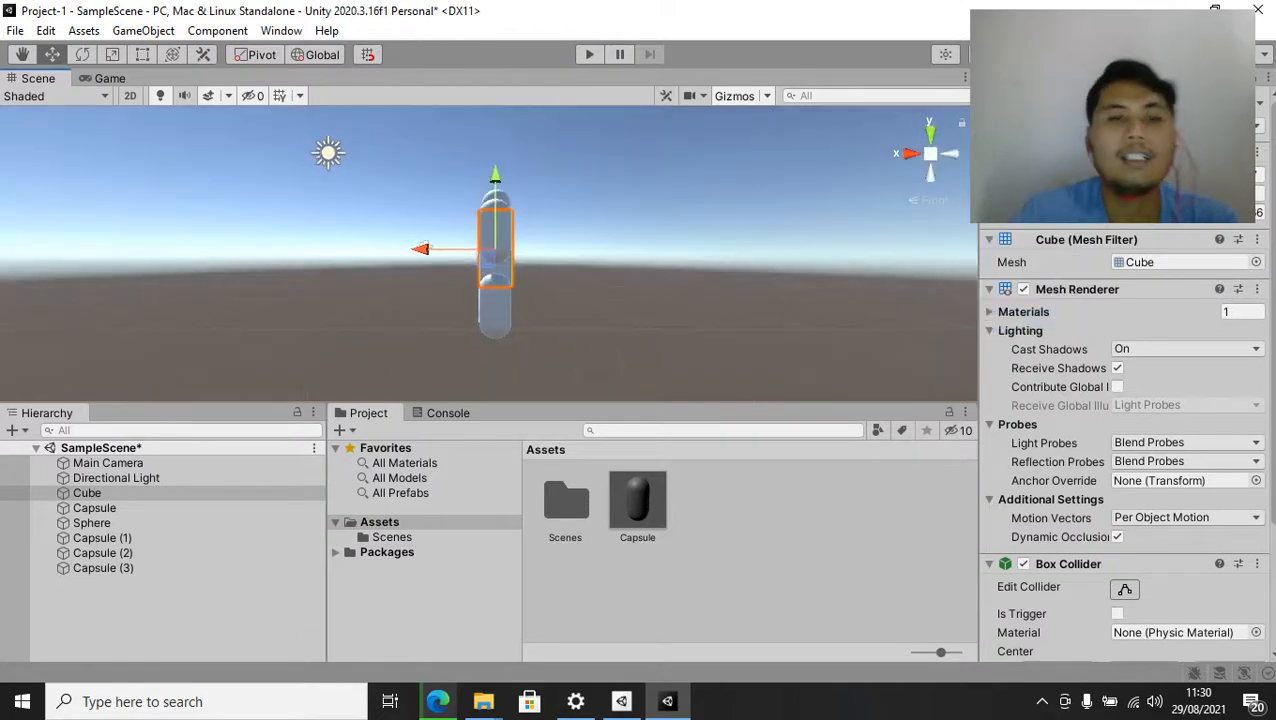
middle_click_drag(425, 247, 478, 247)
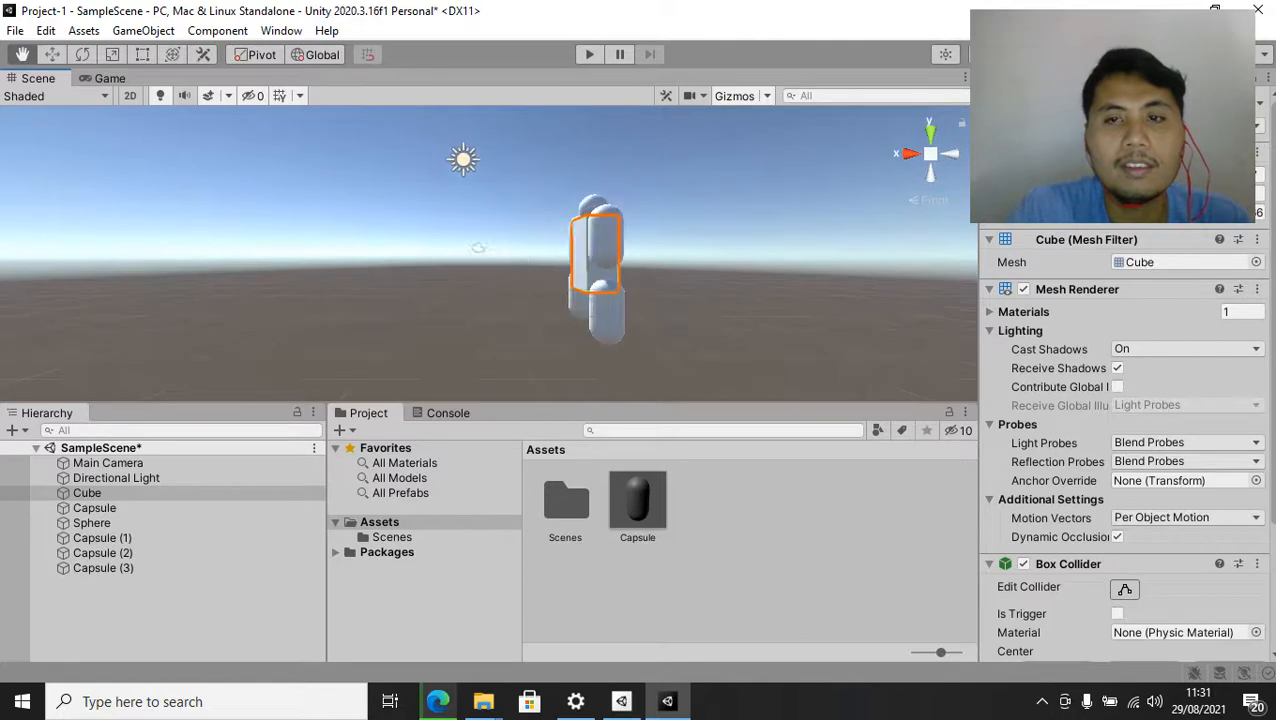
In the Left view, raise Capsule (3) until it is level with the other leg, and clear the selection
right_click(930, 153)
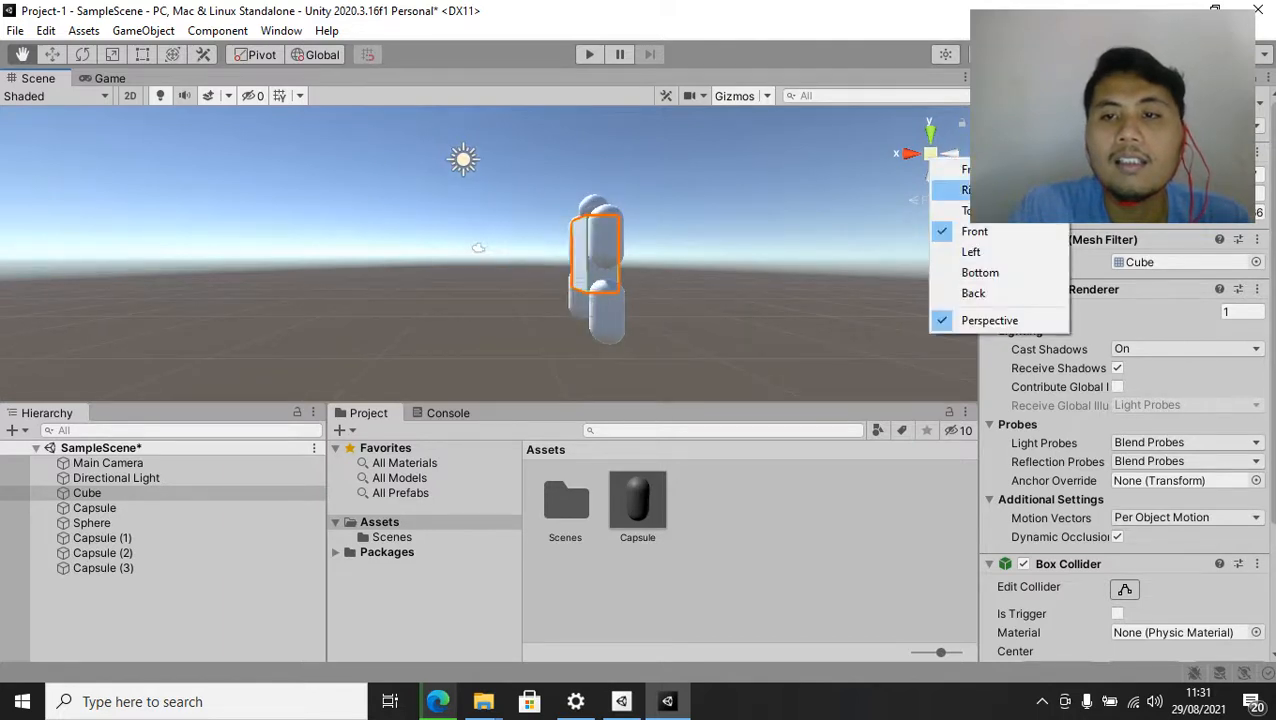
left_click(965, 169)
mouse_move(600, 238)
left_mouse_down()
mouse_move(628, 268)
mouse_move(754, 286)
mouse_move(829, 270)
mouse_move(809, 284)
mouse_move(484, 242)
mouse_move(518, 256)
mouse_move(355, 221)
mouse_move(334, 243)
mouse_move(670, 249)
mouse_move(331, 206)
mouse_move(600, 221)
left_mouse_up()
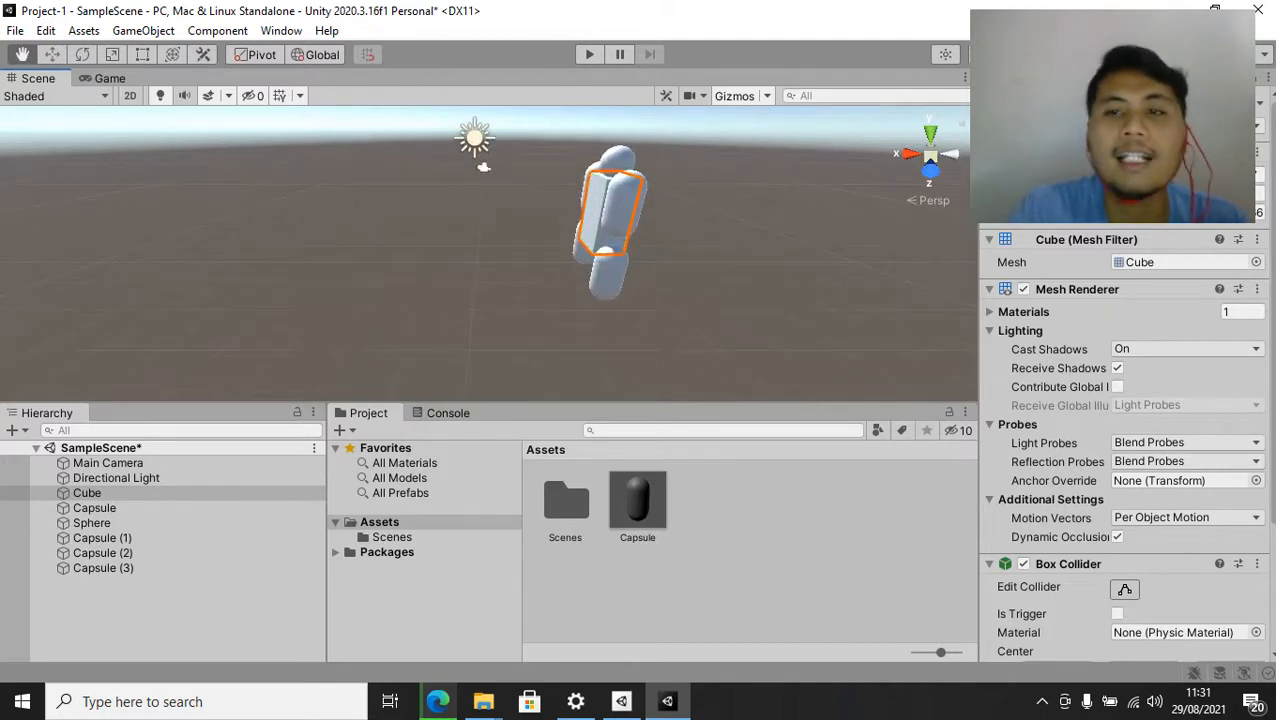
left_click(930, 156)
left_click(948, 154)
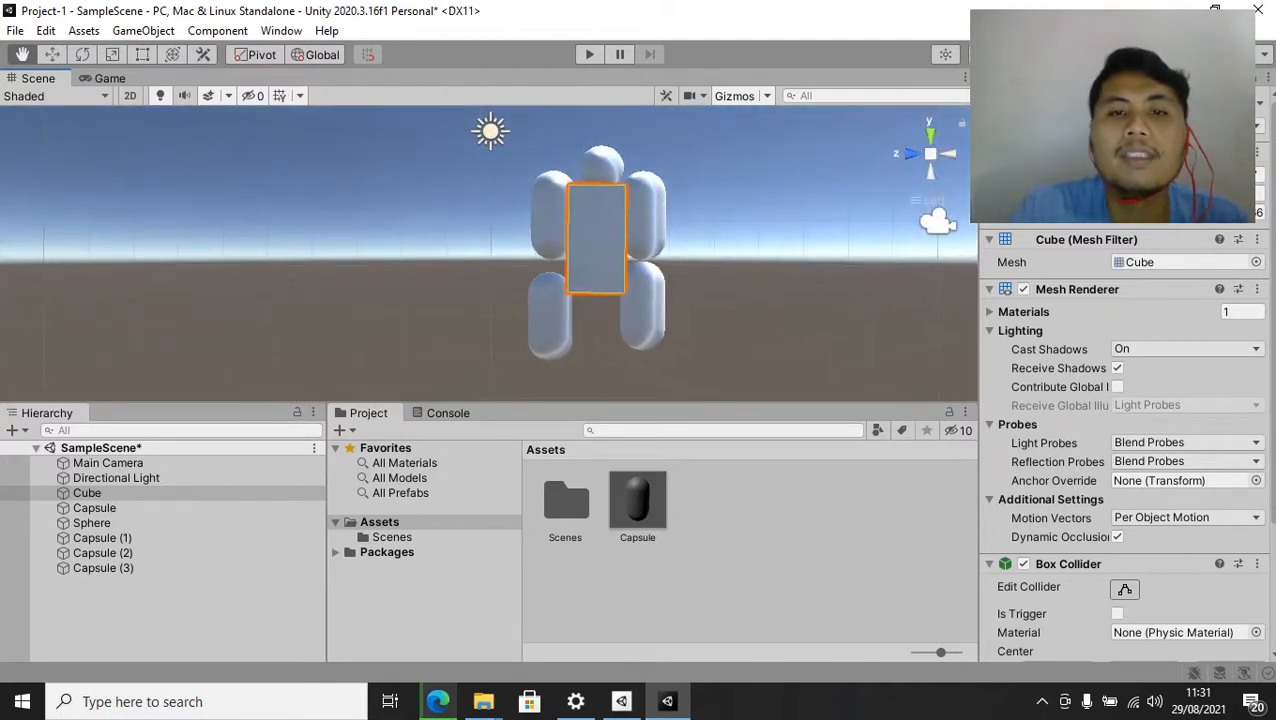
left_click_drag(600, 230, 530, 224)
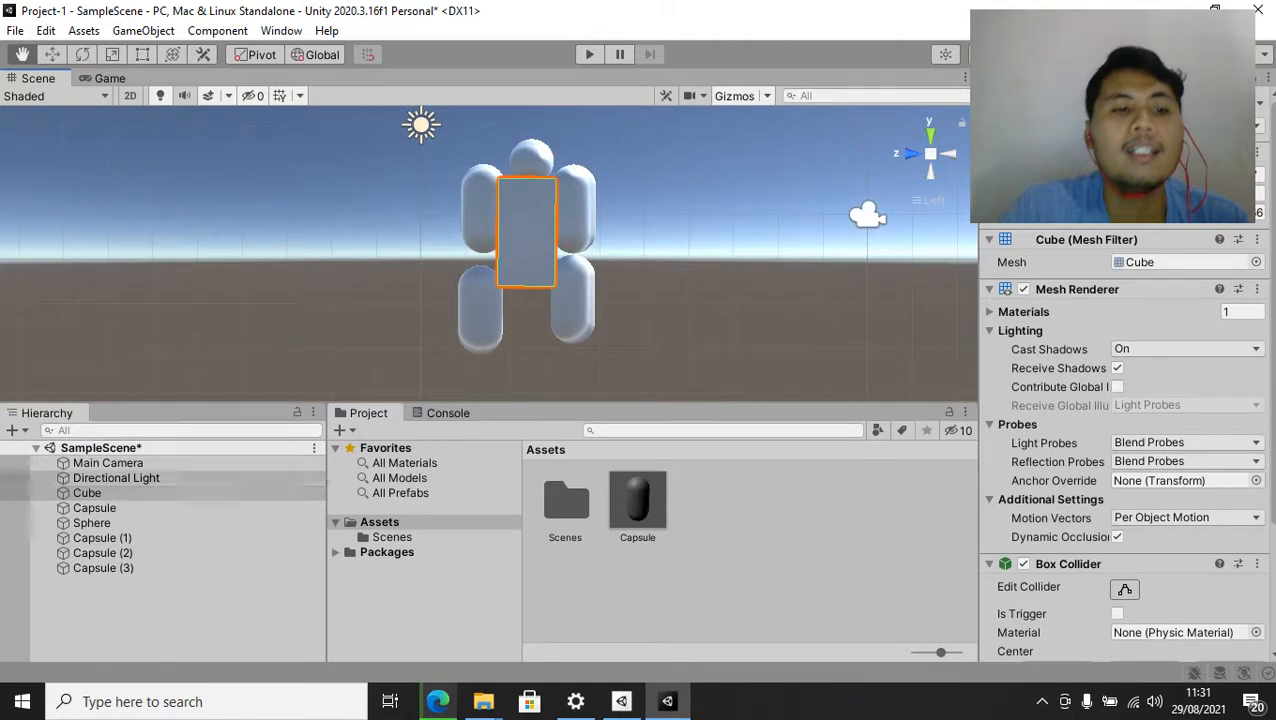
left_click(722, 571)
left_click(480, 310)
key("w")
left_click(480, 310)
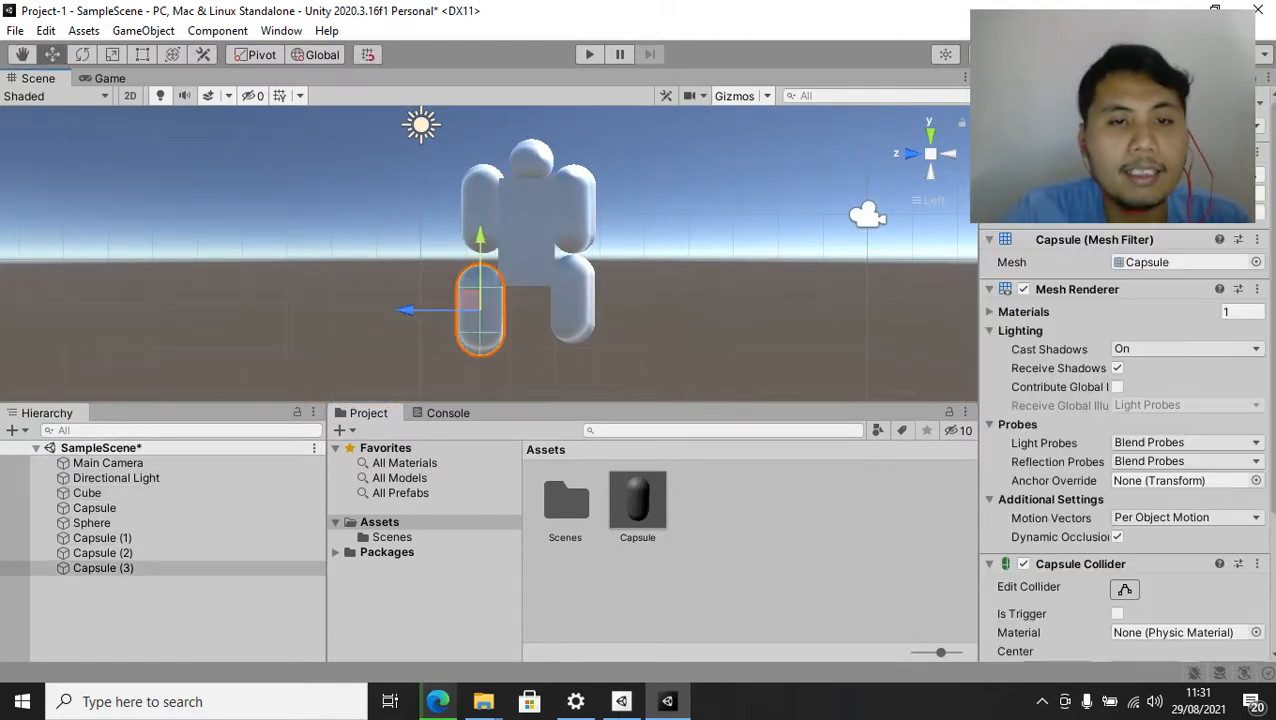
left_click_drag(467, 299, 470, 291)
left_click(749, 557)
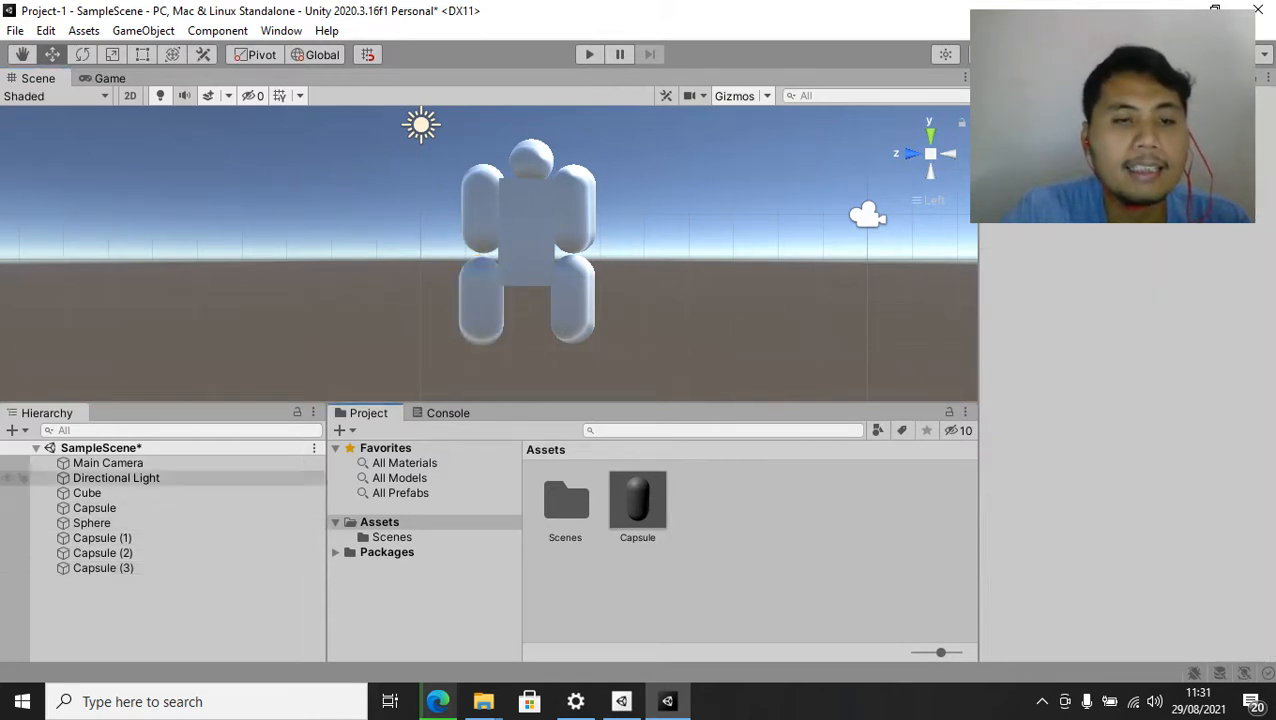
Create a new material in the Assets folder, keeping its default name
left_click(526, 232)
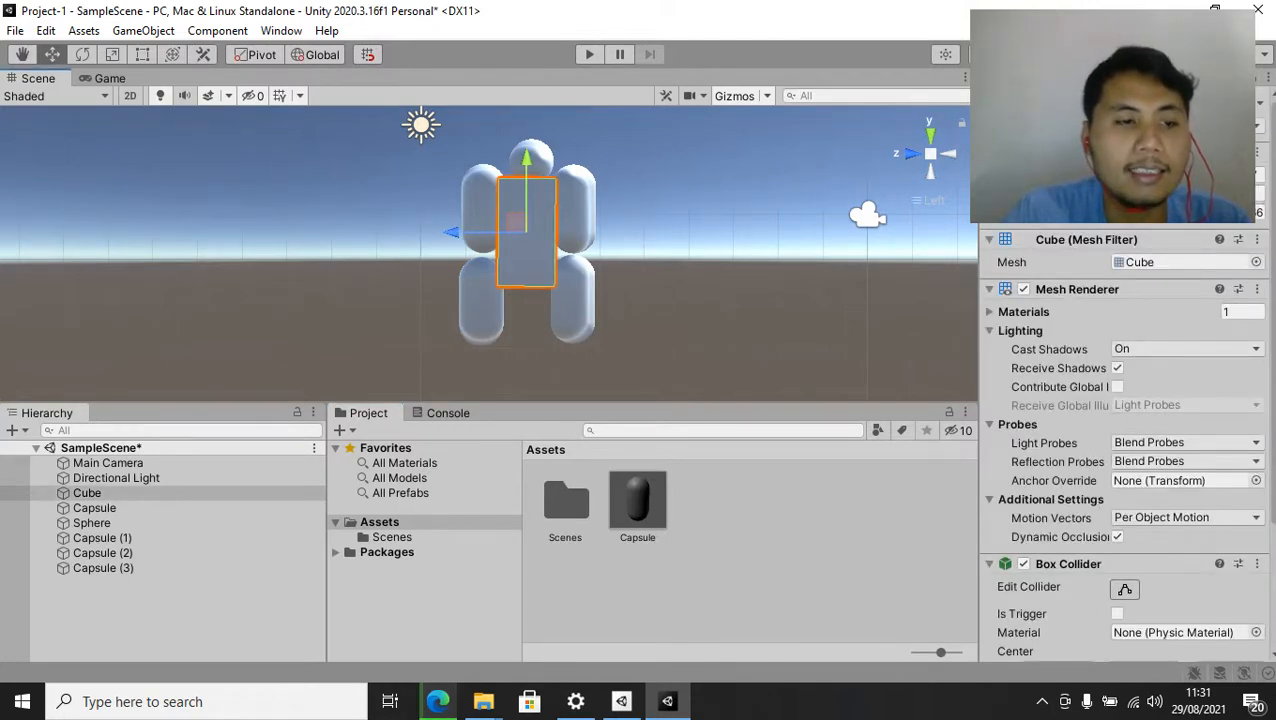
left_click(180, 610)
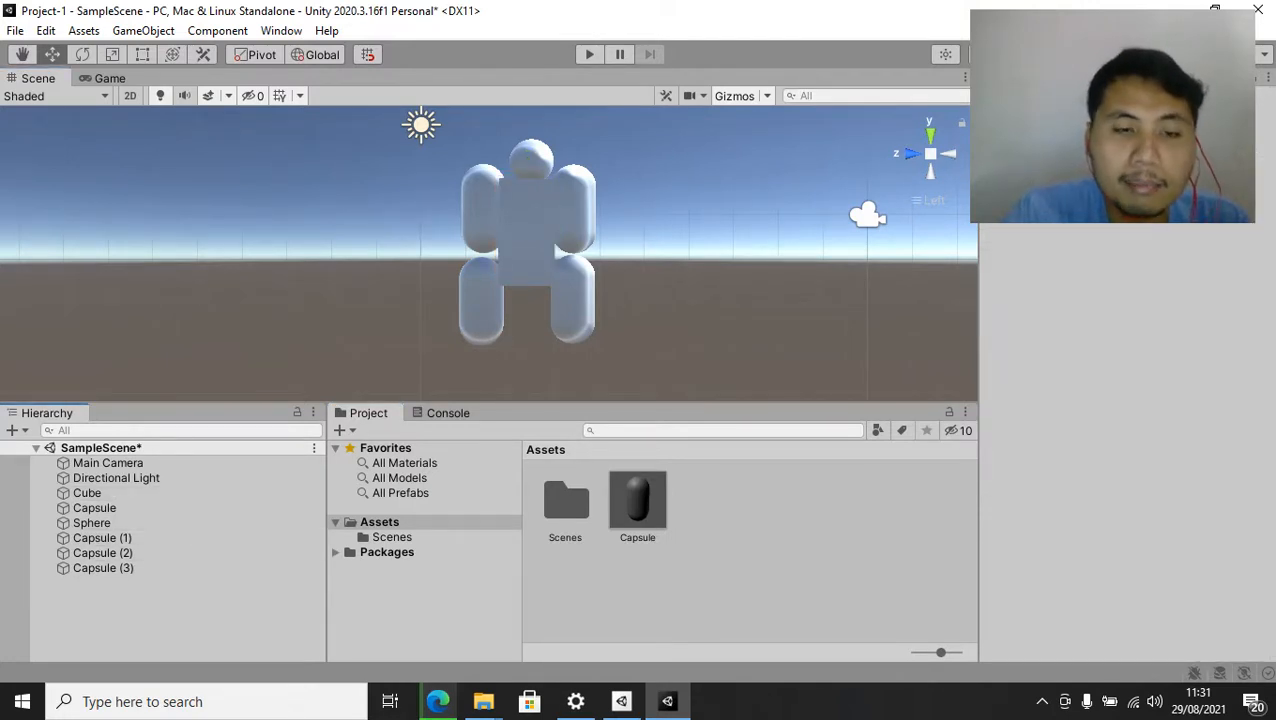
right_click(742, 580)
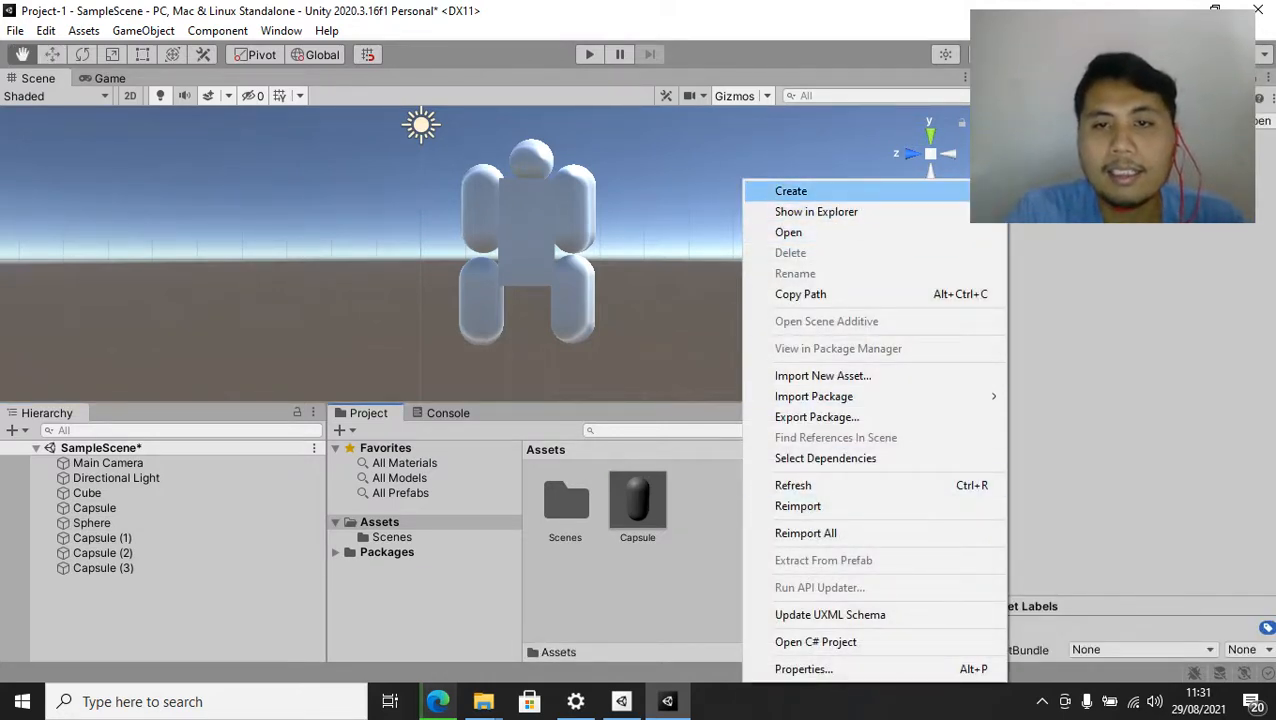
mouse_move(800, 191)
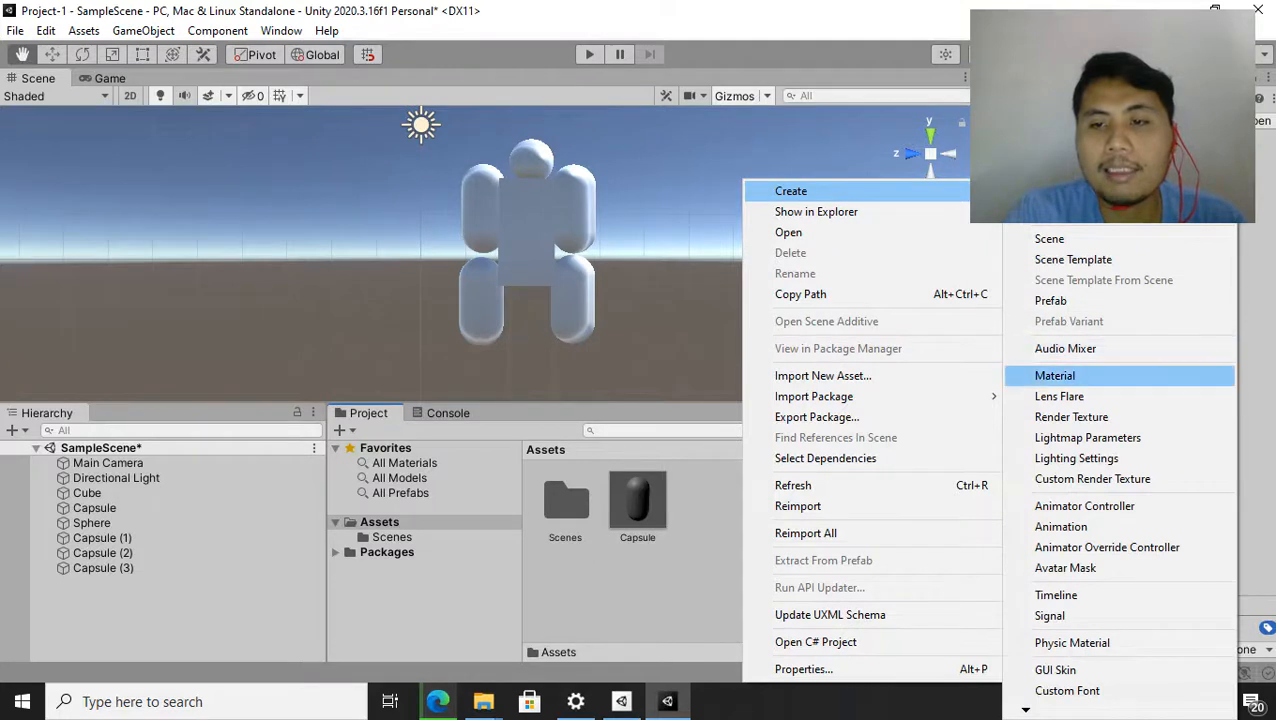
left_click(1054, 375)
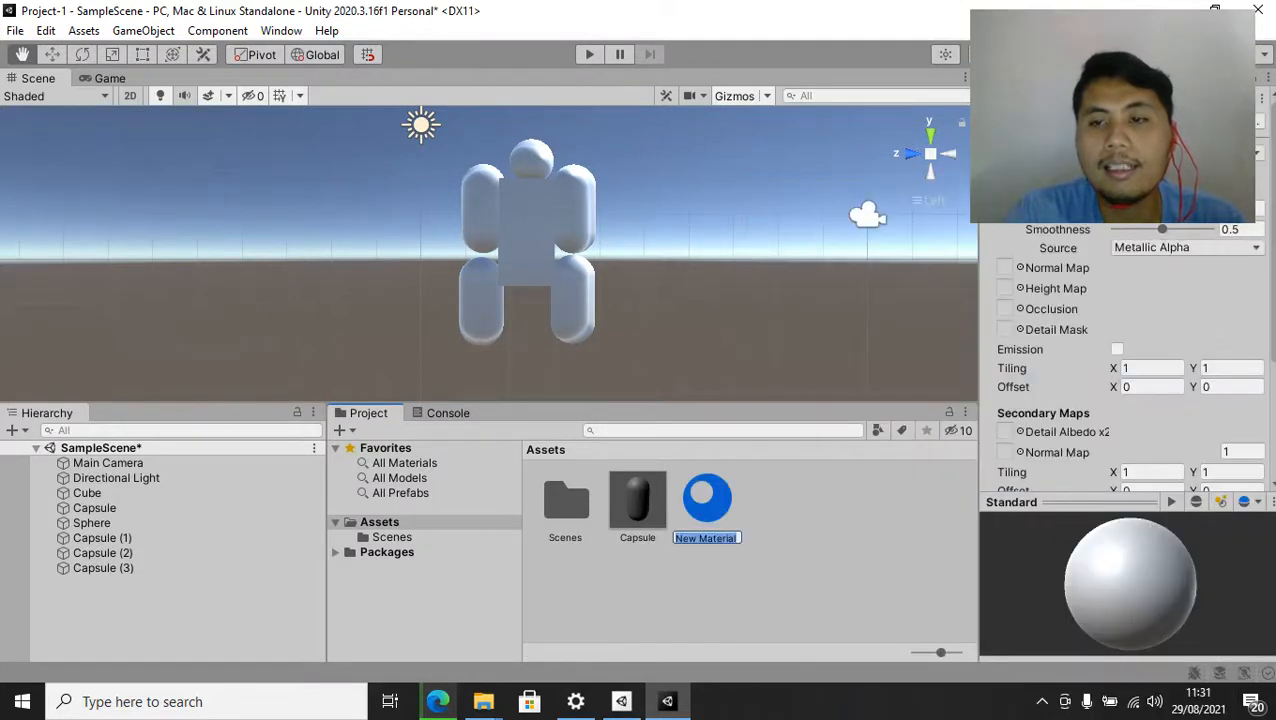
scroll(1127, 360, "down", 3)
scroll(1127, 360, "up", 3)
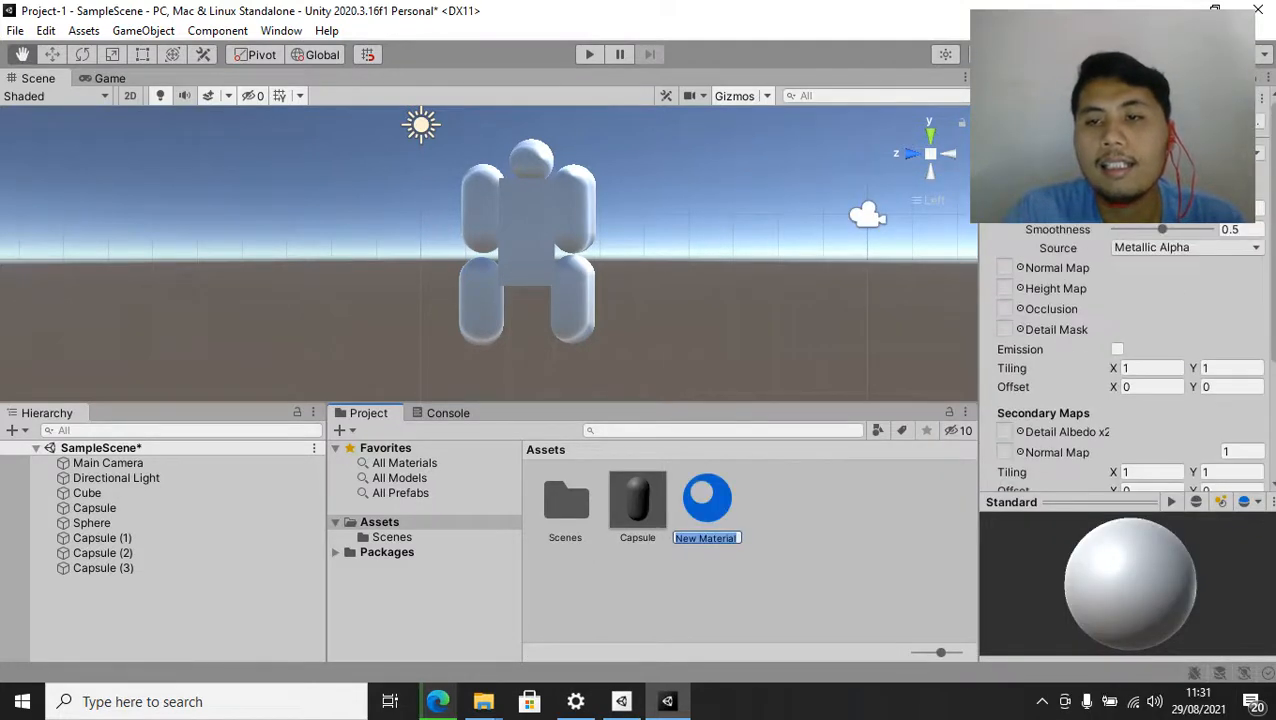
Set the new material's albedo colour to orange FF9F0E and apply it to the figure's cube torso
left_click(1183, 190)
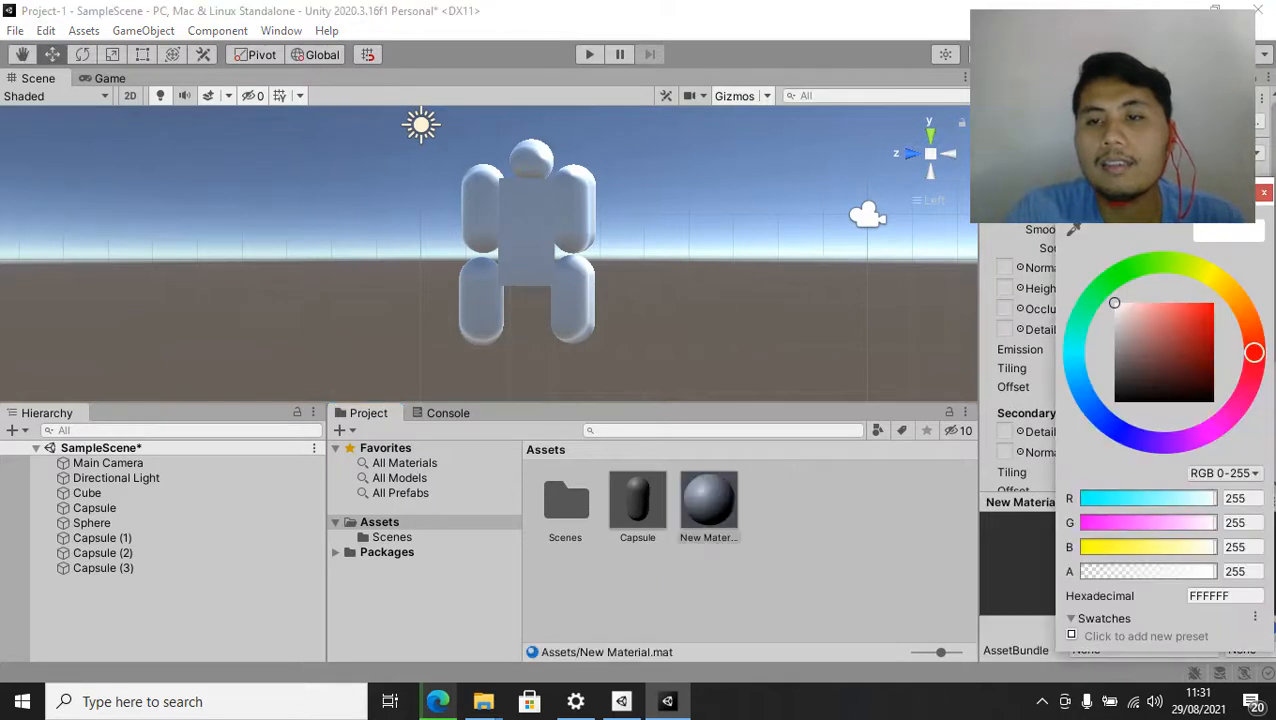
left_click_drag(1192, 303, 1209, 303)
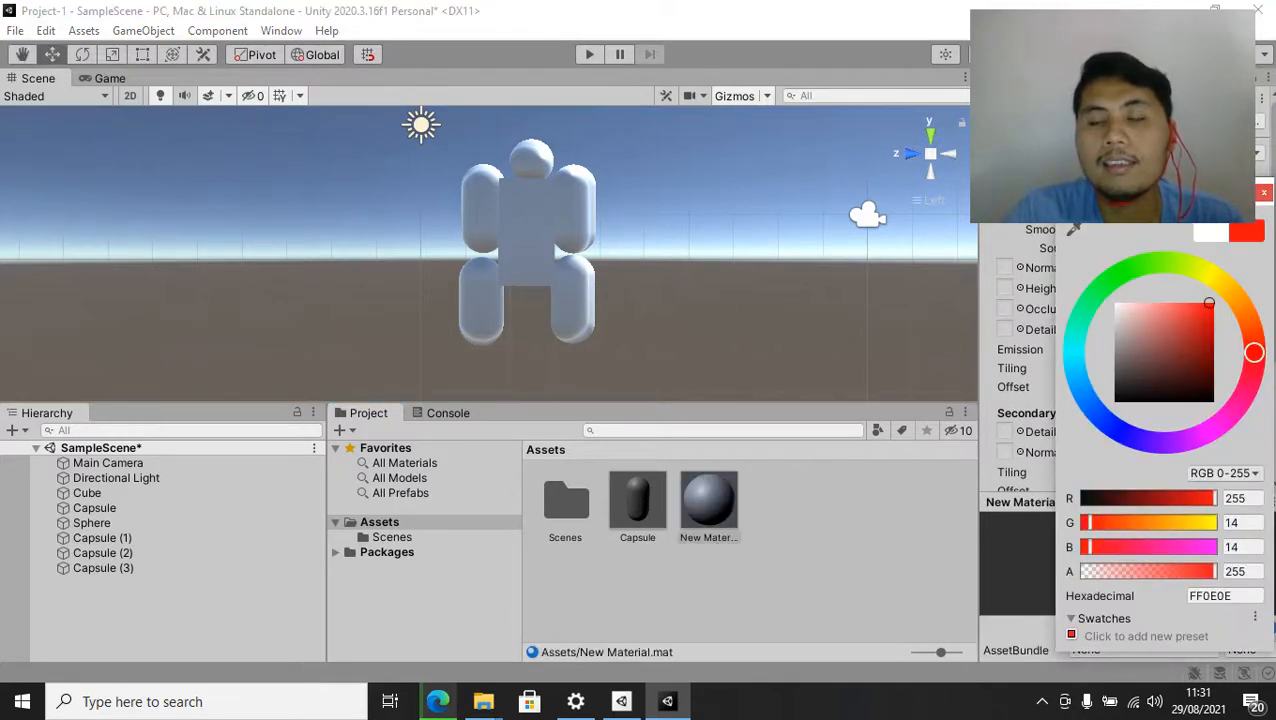
left_click_drag(1254, 353, 1237, 300)
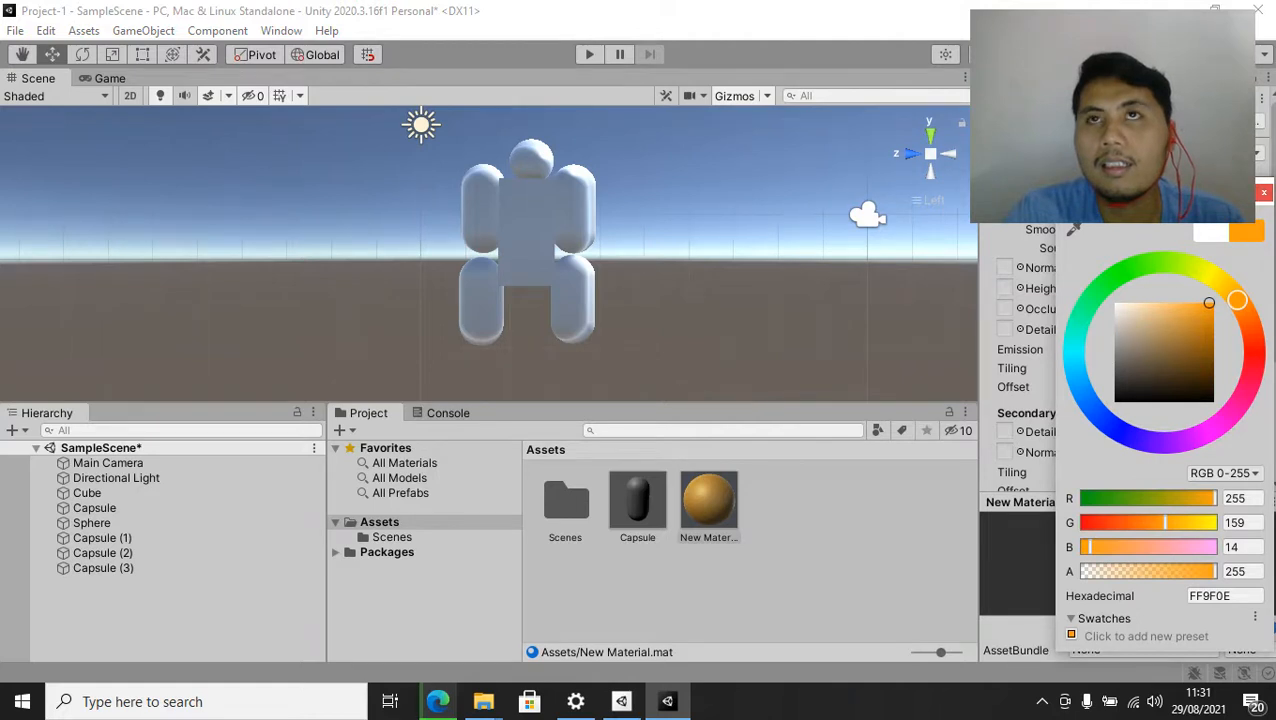
left_click(1263, 192)
left_click_drag(708, 500, 527, 230)
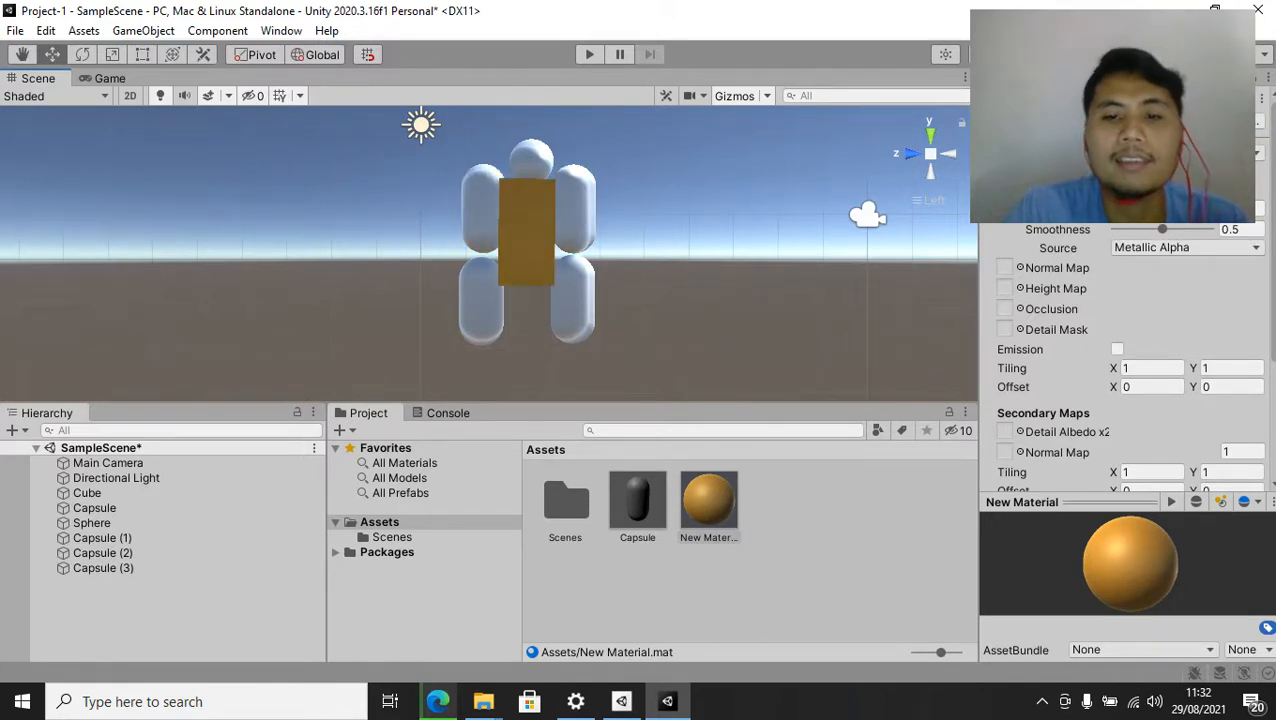
Create a second material in the Assets folder and name it "Kaki dan tangan"
left_click(750, 560)
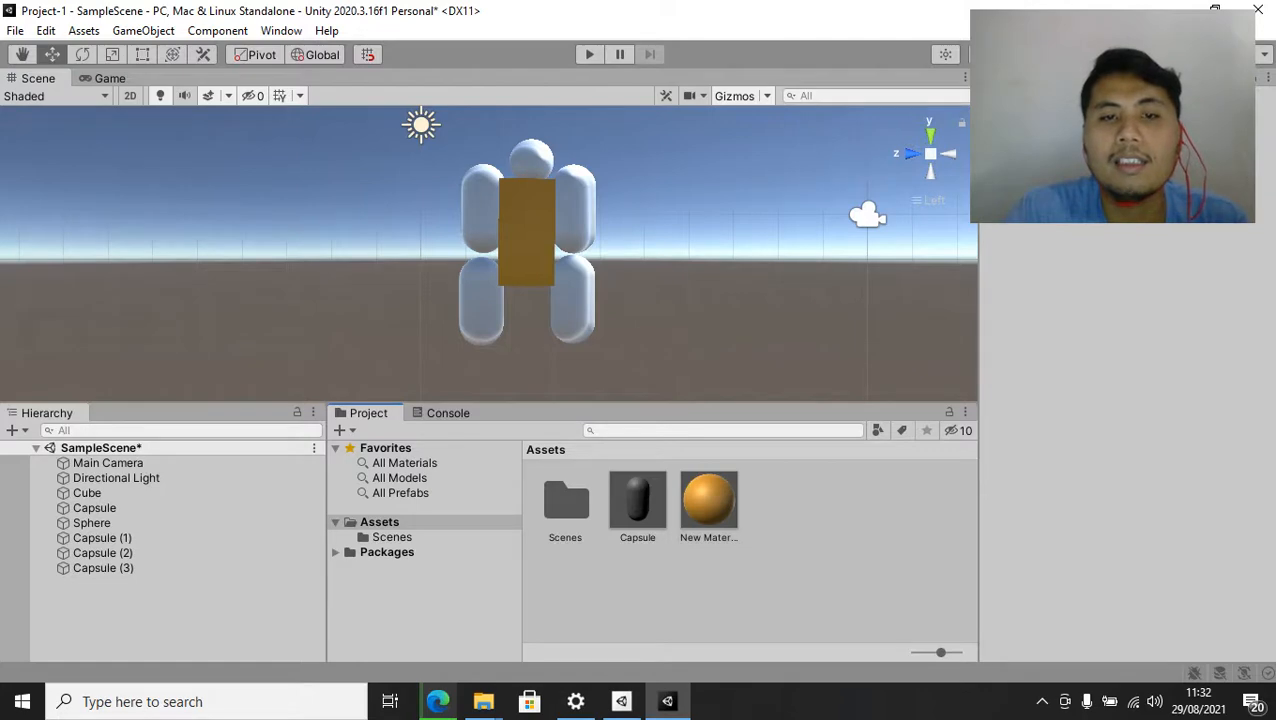
right_click(792, 560)
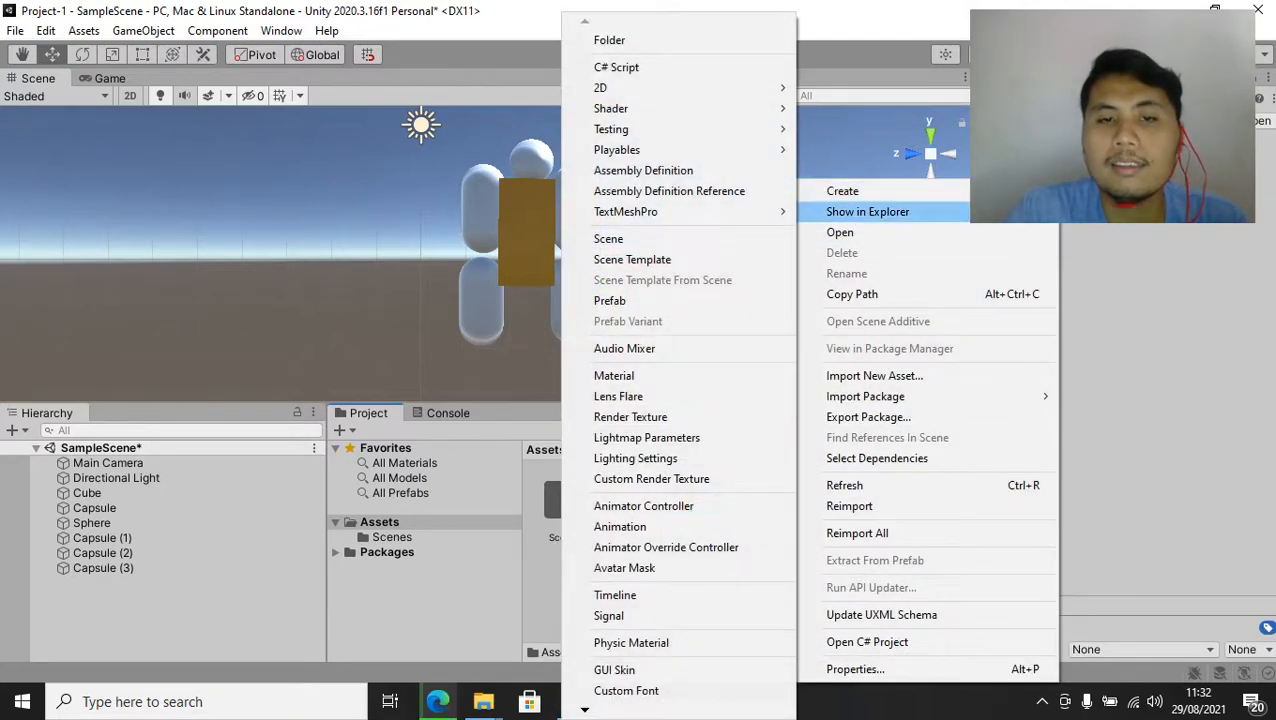
left_click(640, 375)
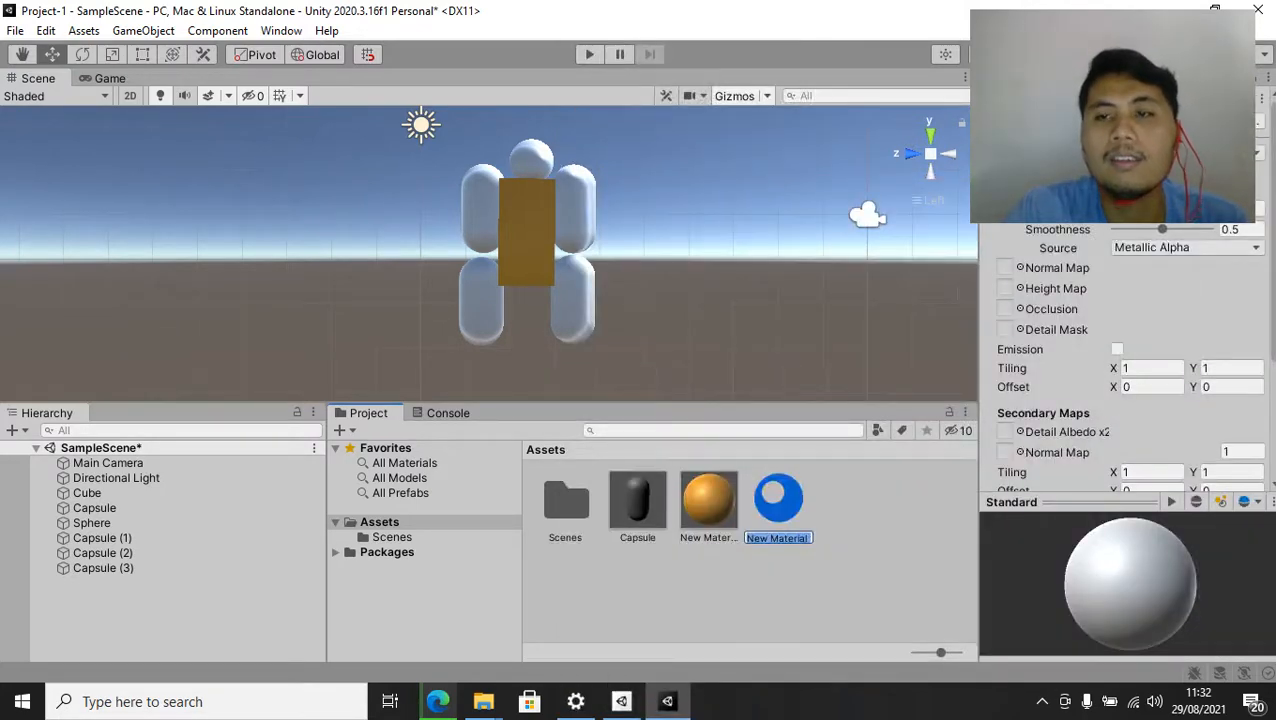
key("Return")
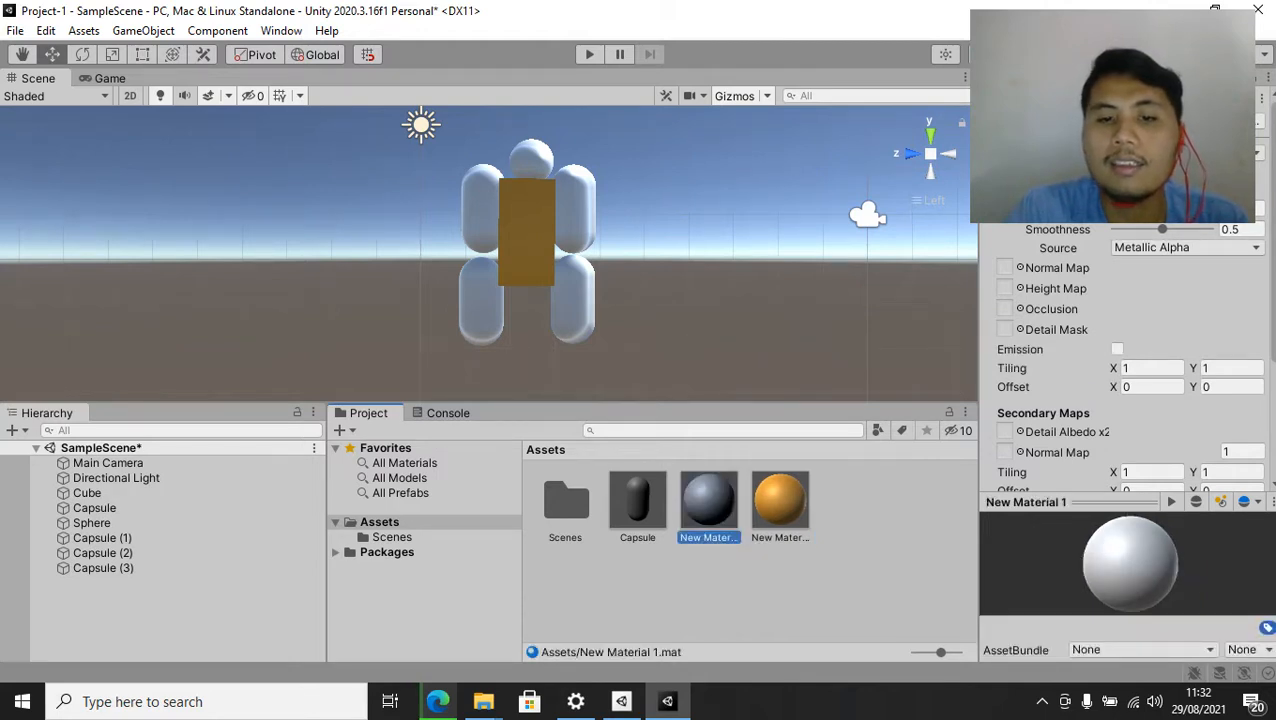
right_click(709, 500)
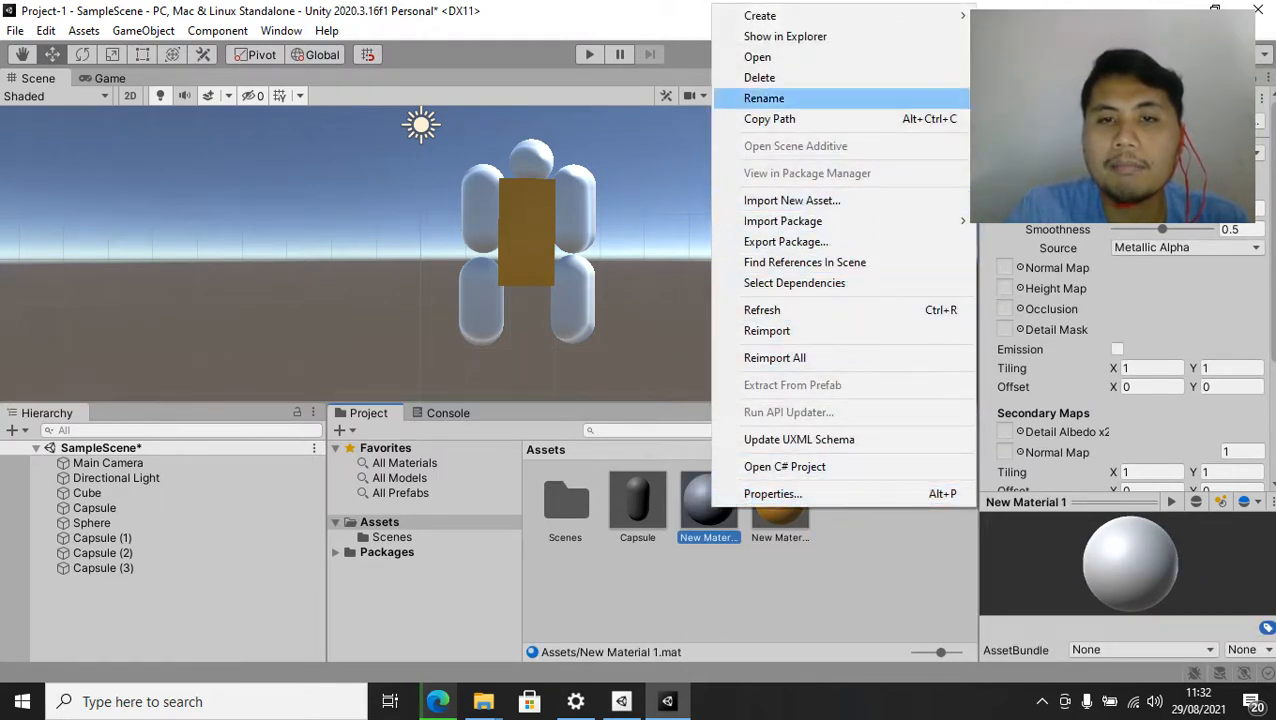
left_click(764, 98)
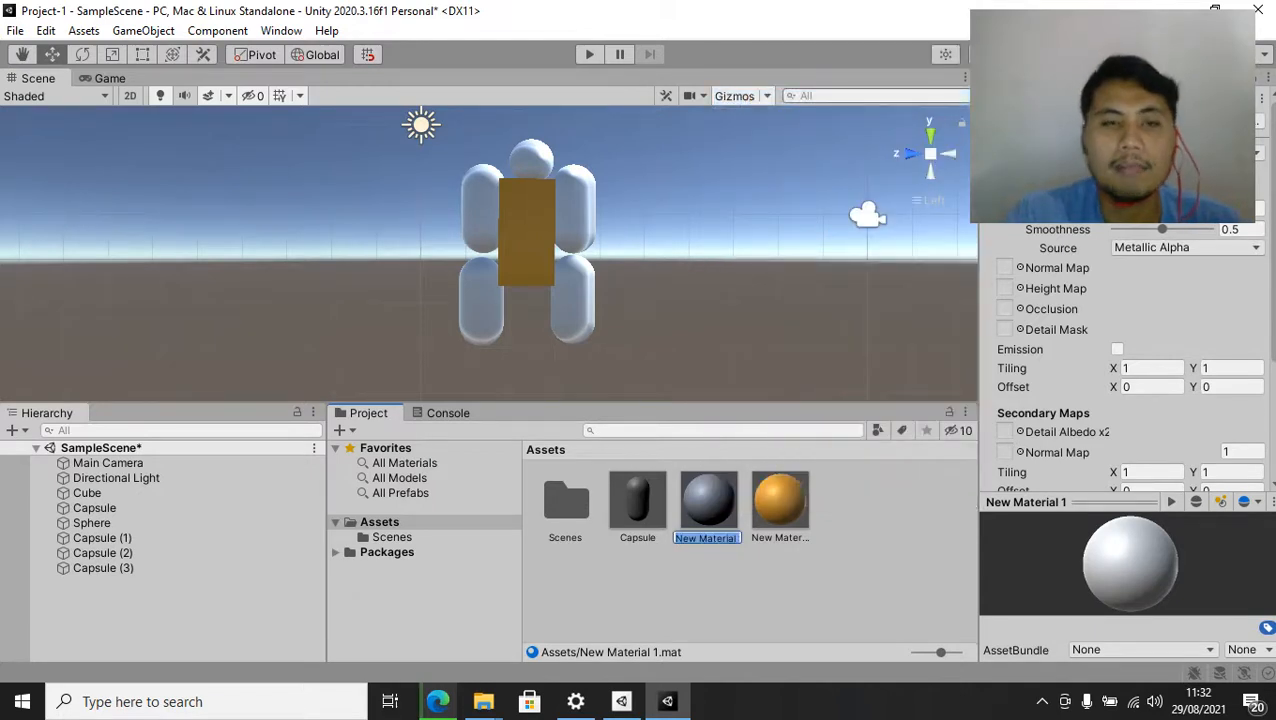
type("Kaki dan tangan")
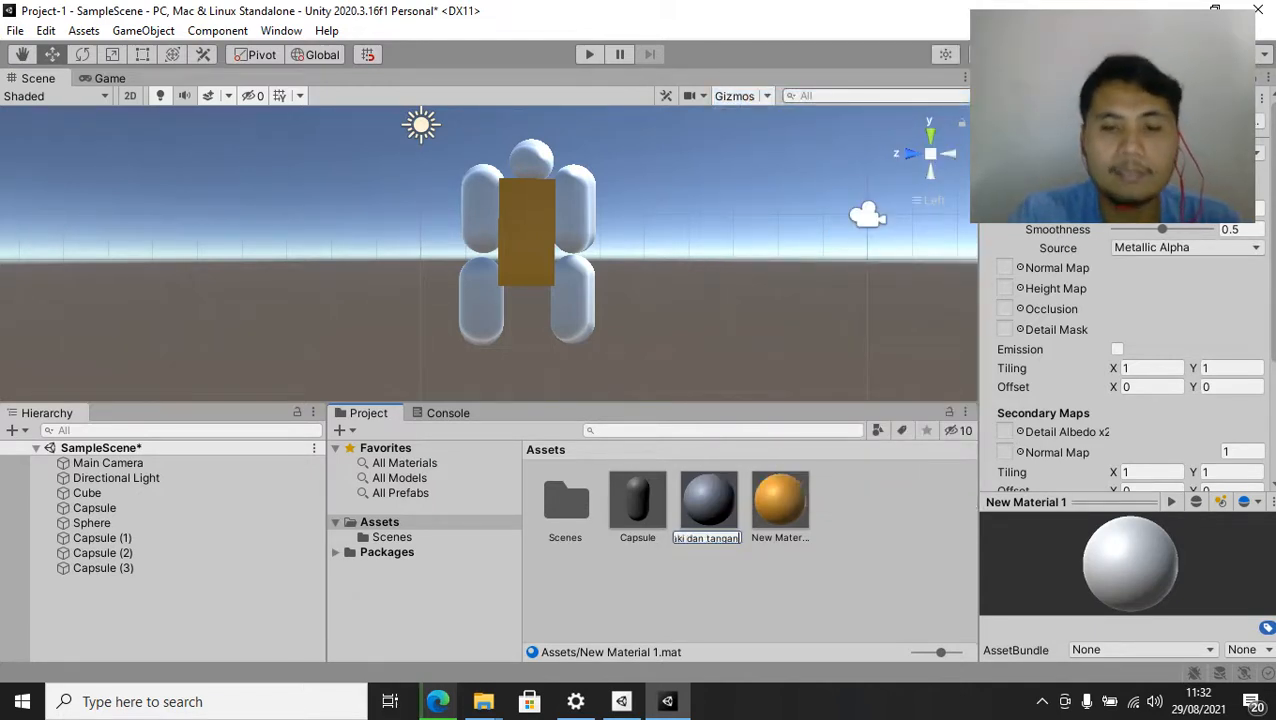
key("Return")
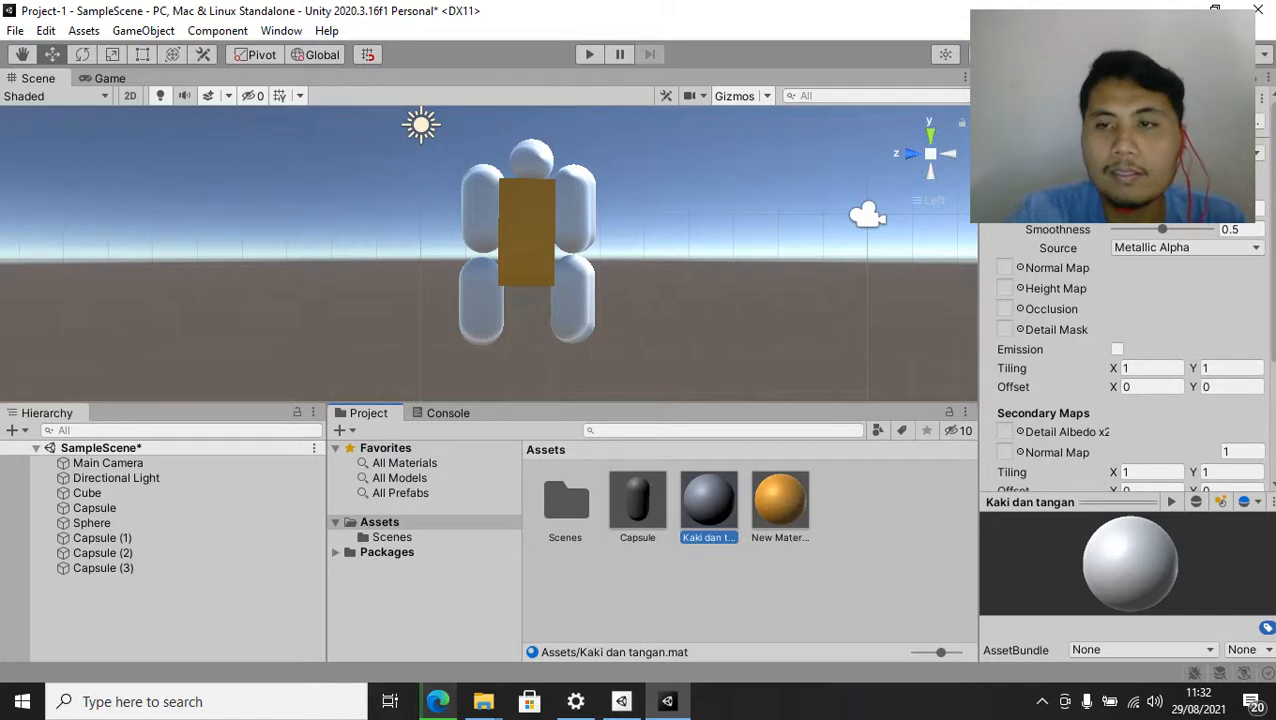
Set the albedo colour of the "Kaki dan tangan" material to light yellow FFE85B
left_click(1175, 188)
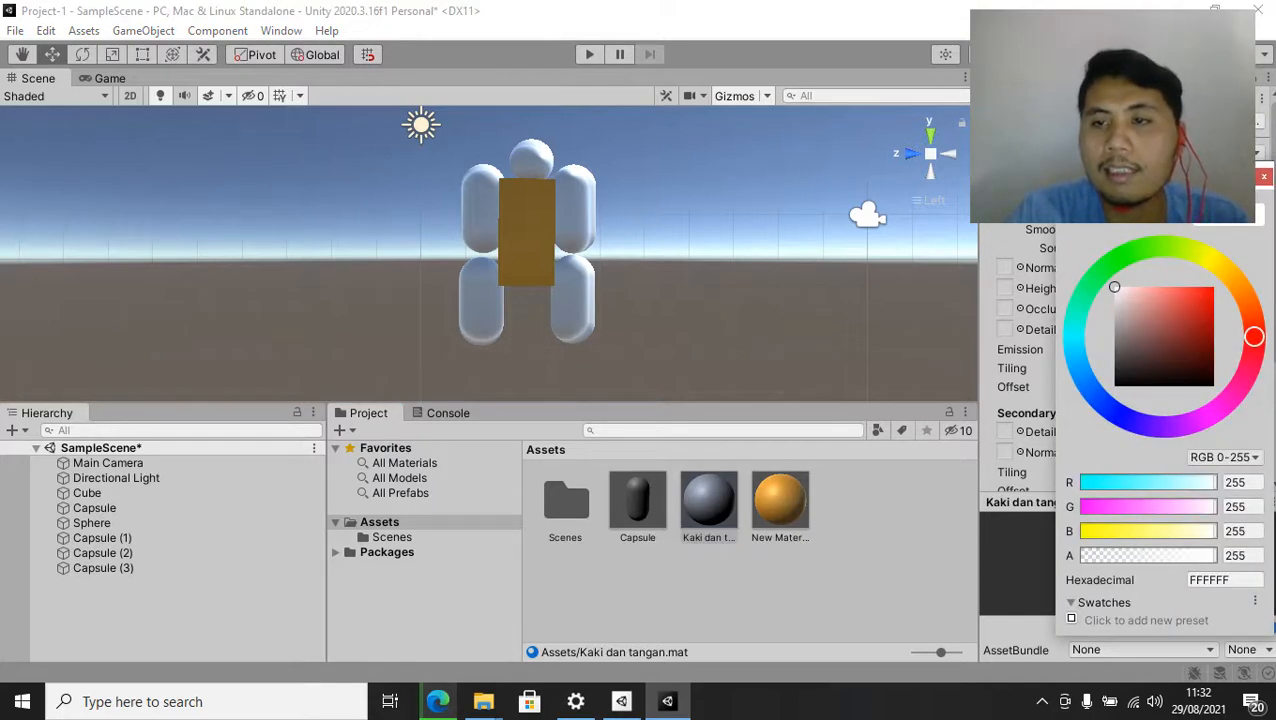
left_click_drag(1253, 337, 1179, 287)
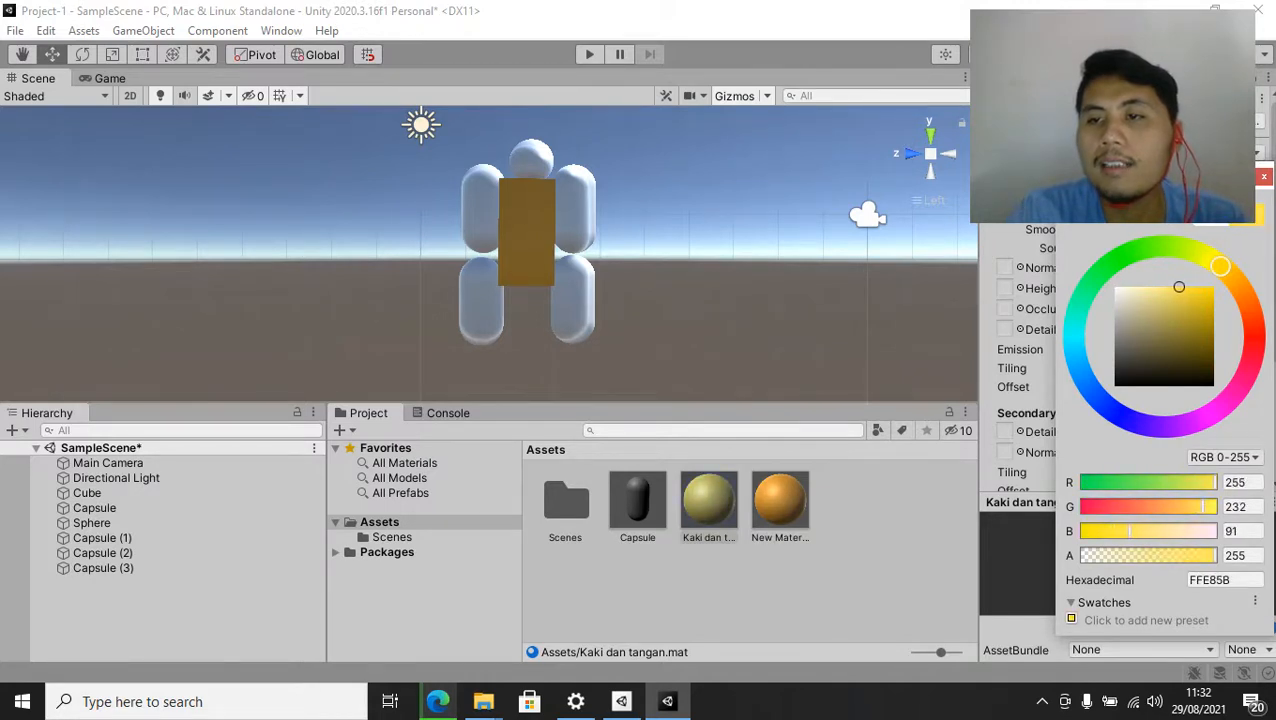
key("Return")
Apply the "Kaki dan tangan" material to both leg capsules and both arm capsules
left_click_drag(708, 502, 572, 298)
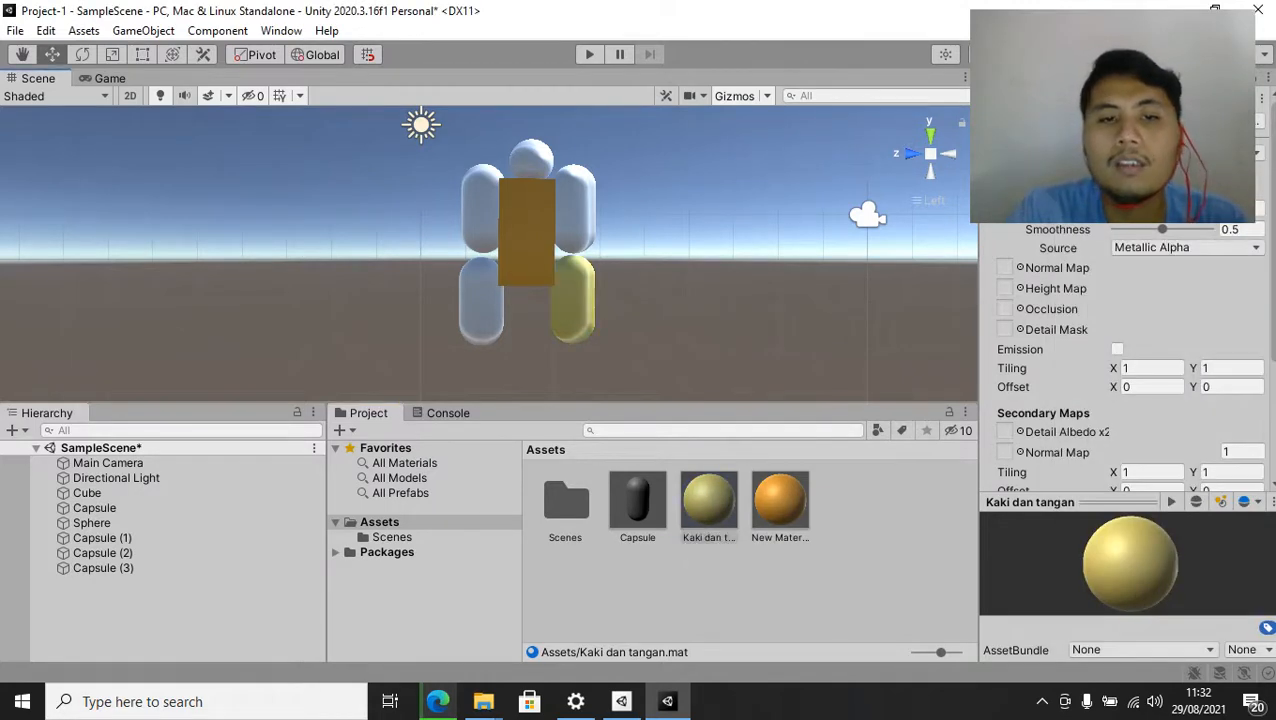
left_click_drag(708, 502, 480, 300)
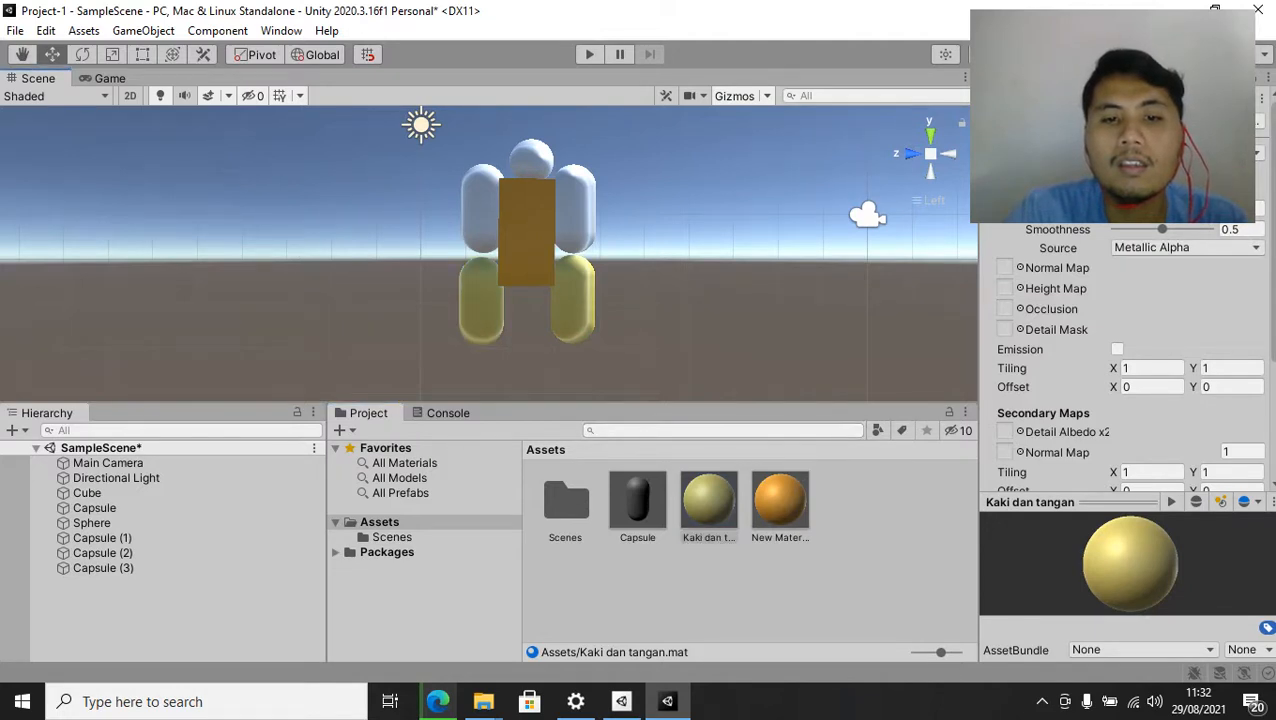
left_click_drag(708, 502, 574, 208)
left_click_drag(708, 502, 480, 208)
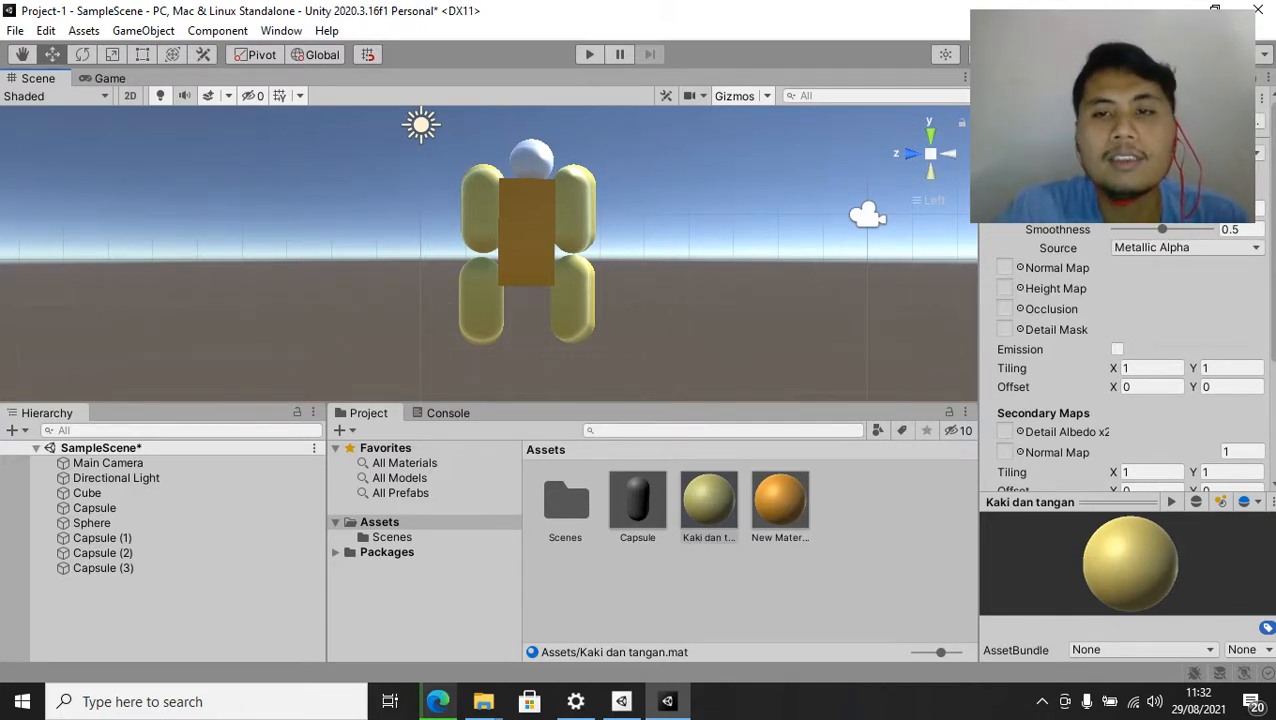
Switch the scene from the Left view to a free view in perspective projection
right_click(931, 155)
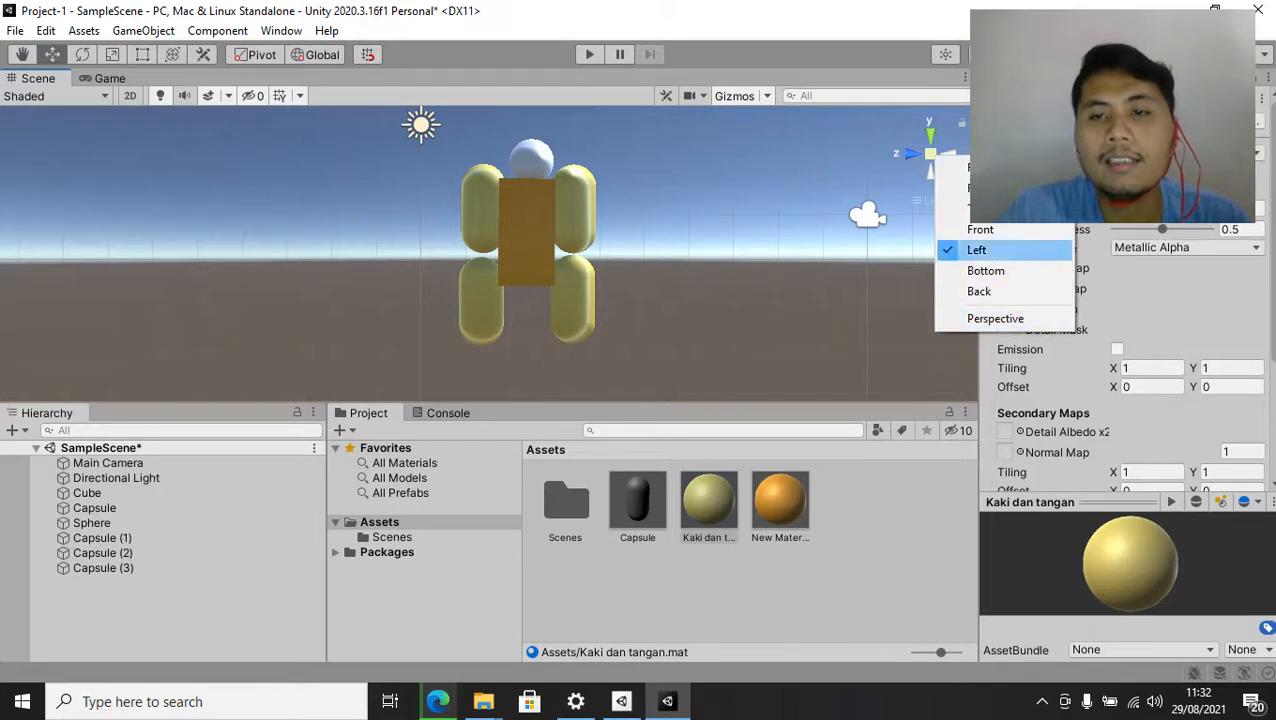
left_click(970, 167)
right_click(931, 155)
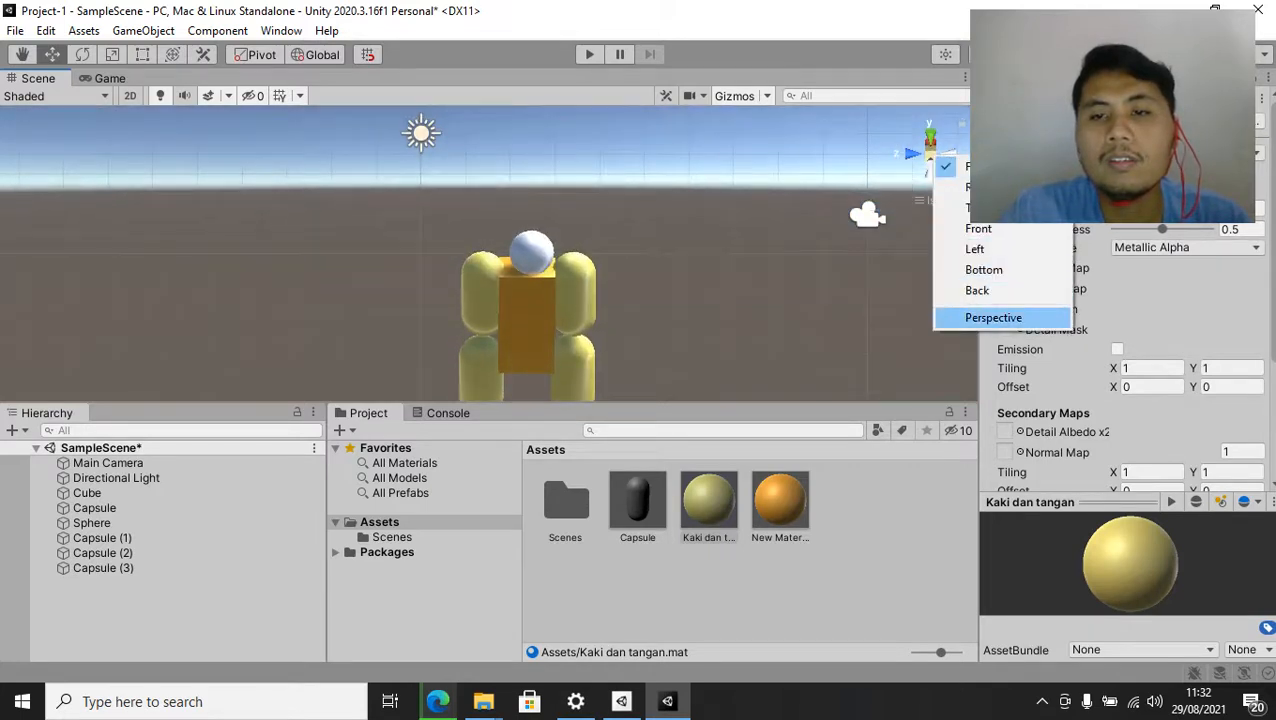
left_click(995, 318)
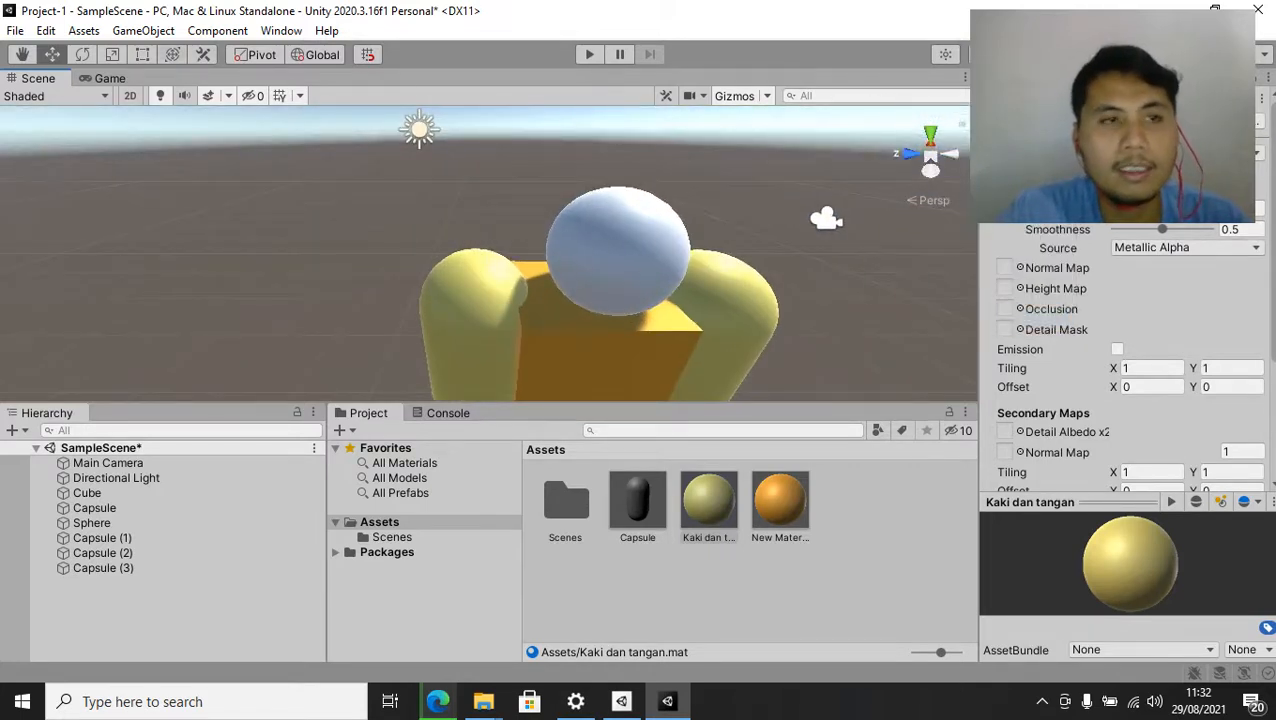
middle_click_drag(600, 300, 432, 256)
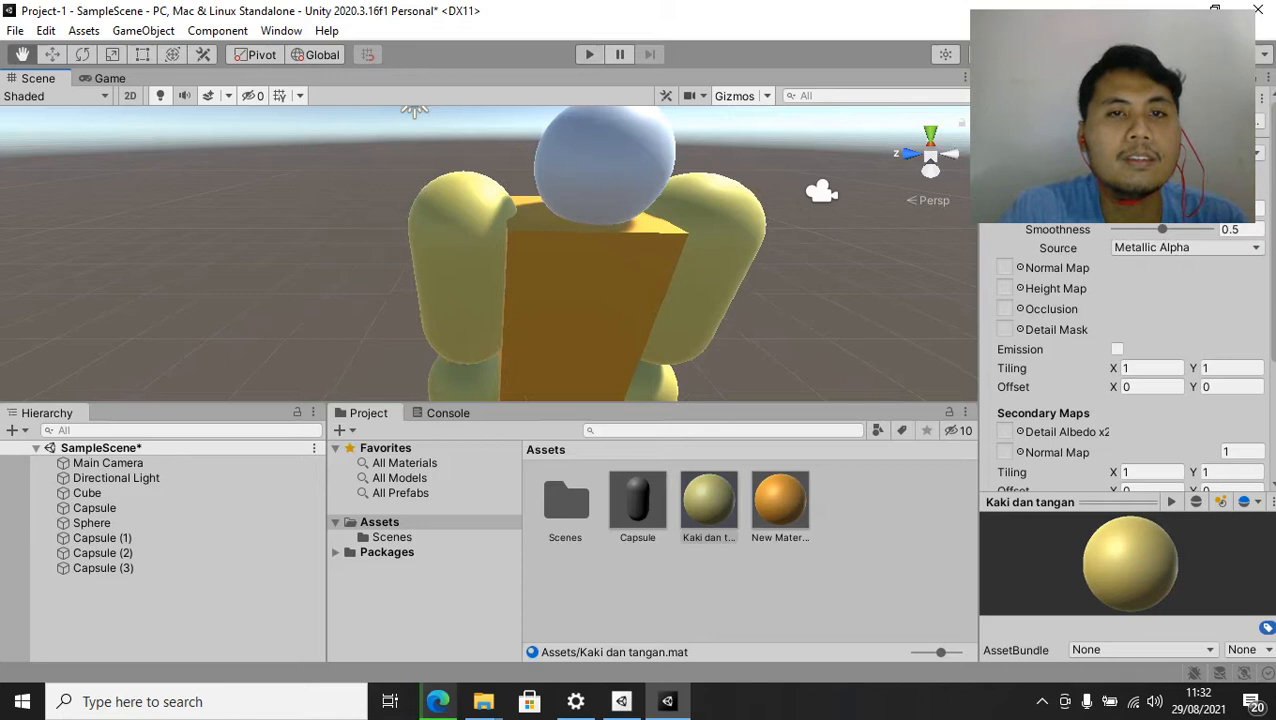
Preview the coloured figure through the camera in the Game view, then run the scene briefly and stop it
left_click(109, 78)
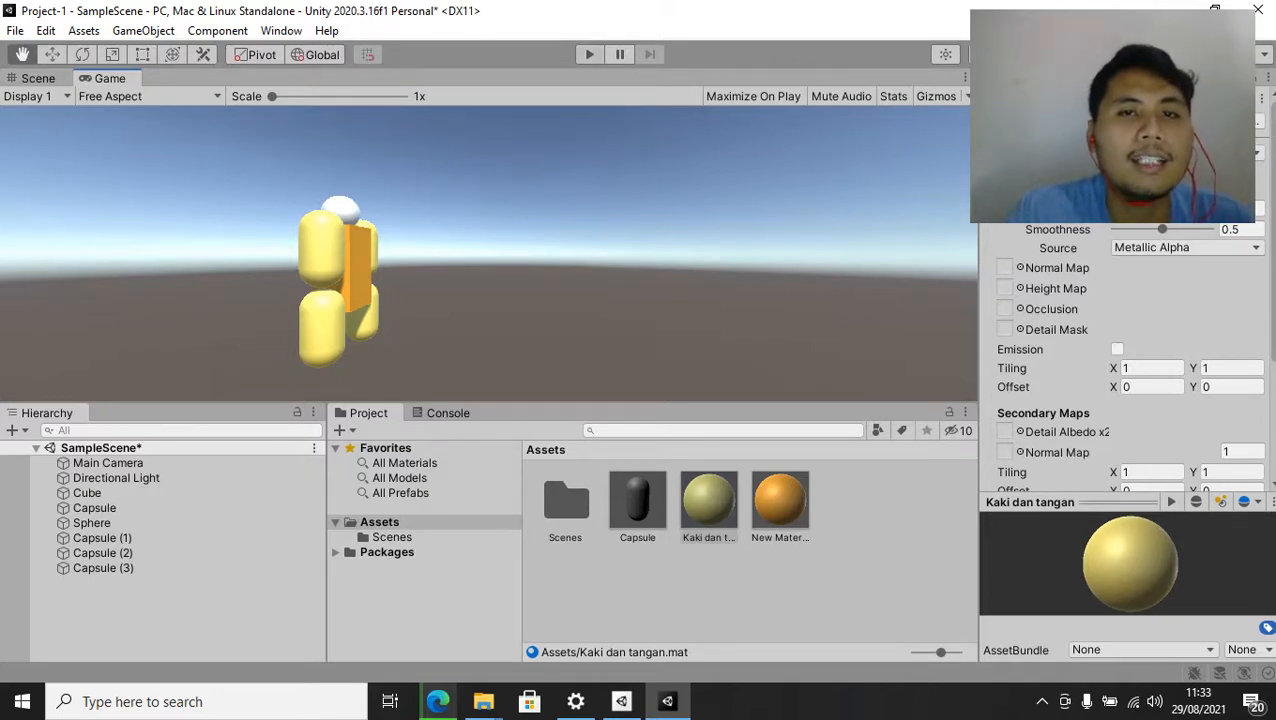
left_click(589, 54)
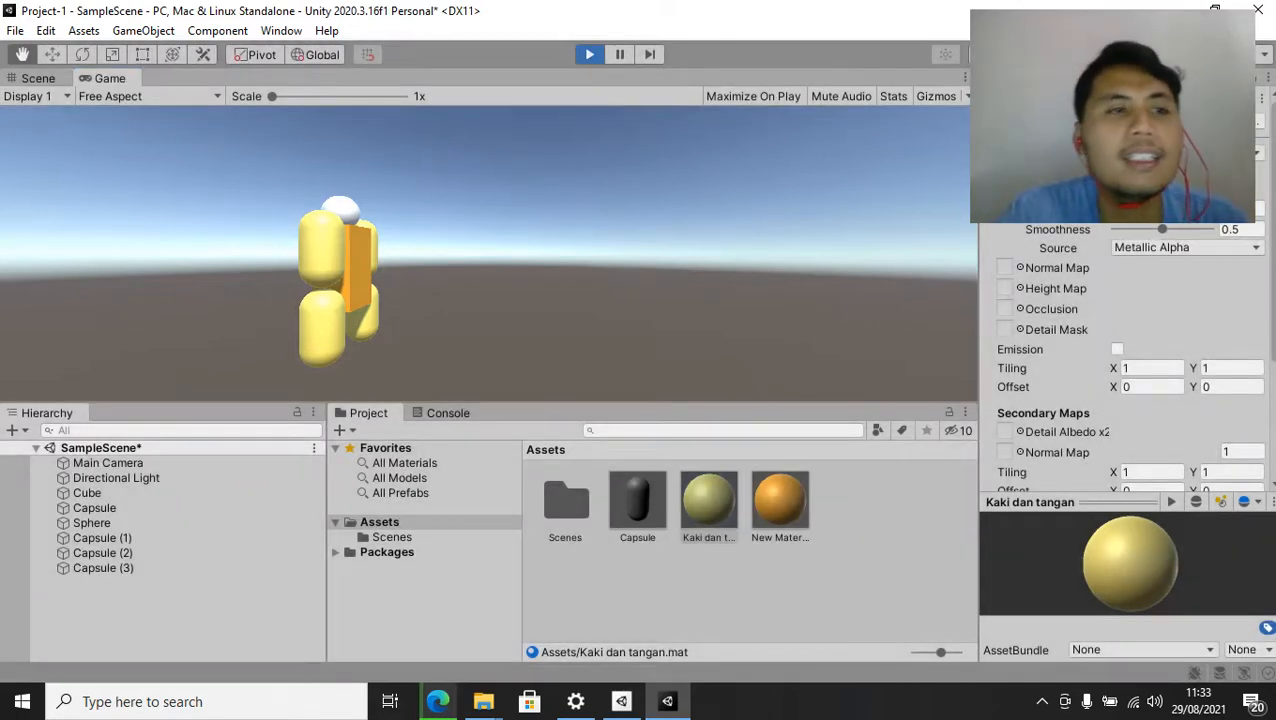
key("ctrl+p")
Return to the Scene view and move the Main Camera closer to the figure
left_click_drag(600, 270, 548, 274)
scroll(510, 255, "down", 3)
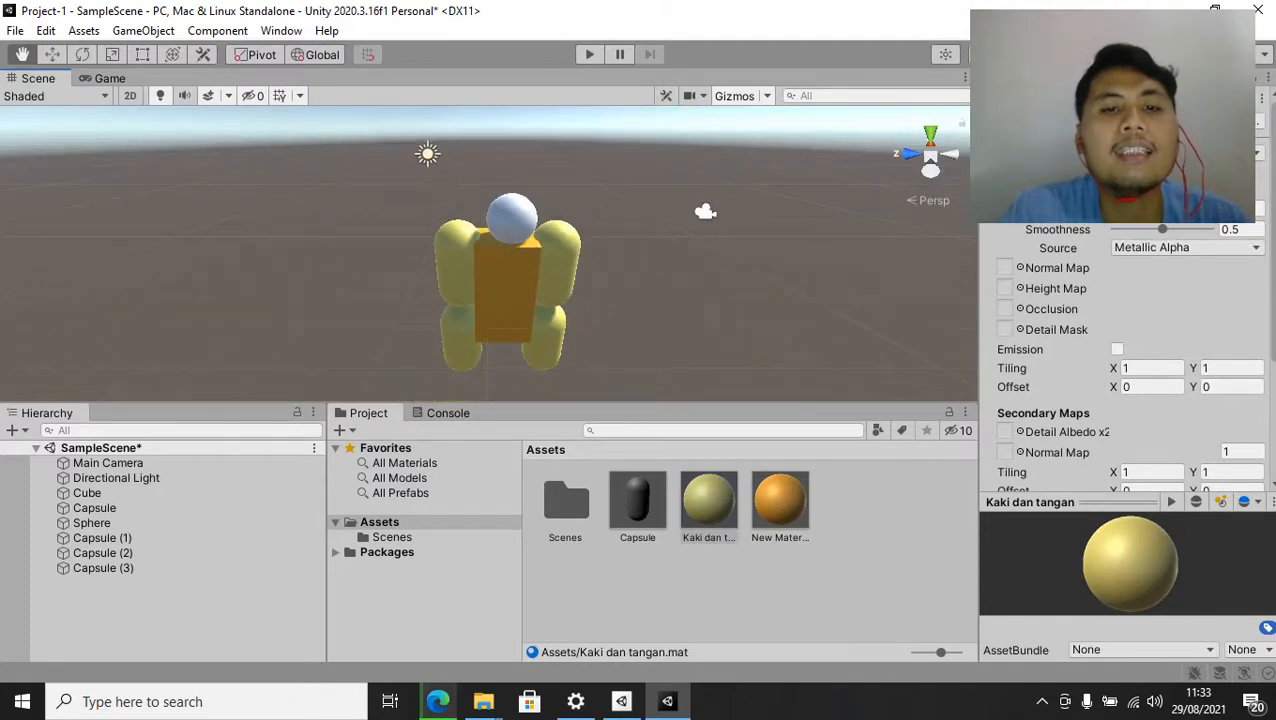
middle_click_drag(510, 255, 537, 209)
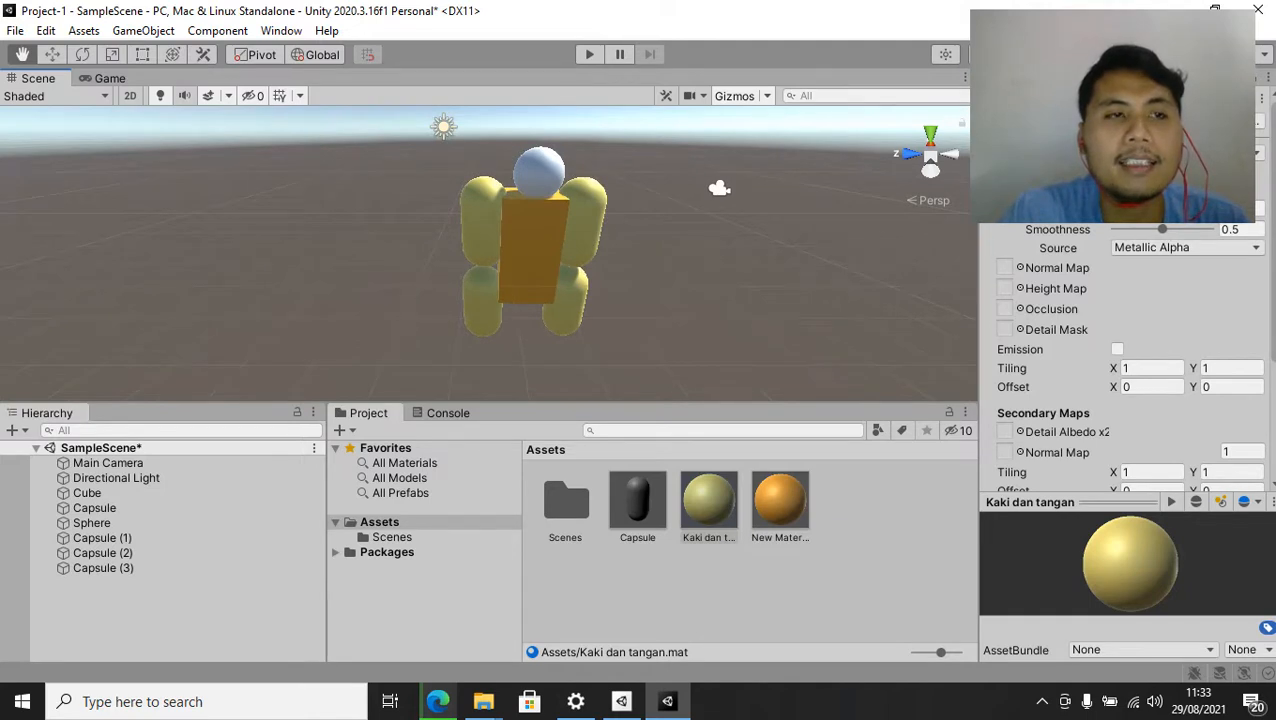
left_click(52, 54)
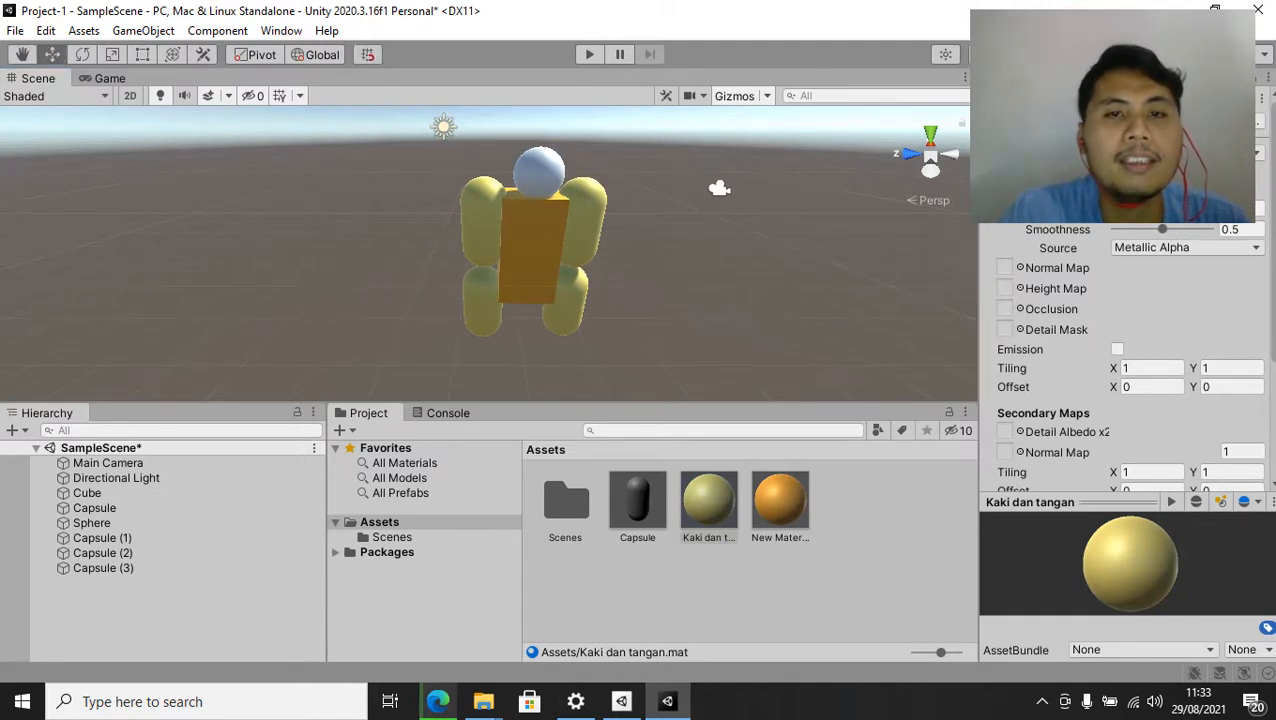
left_click(719, 188)
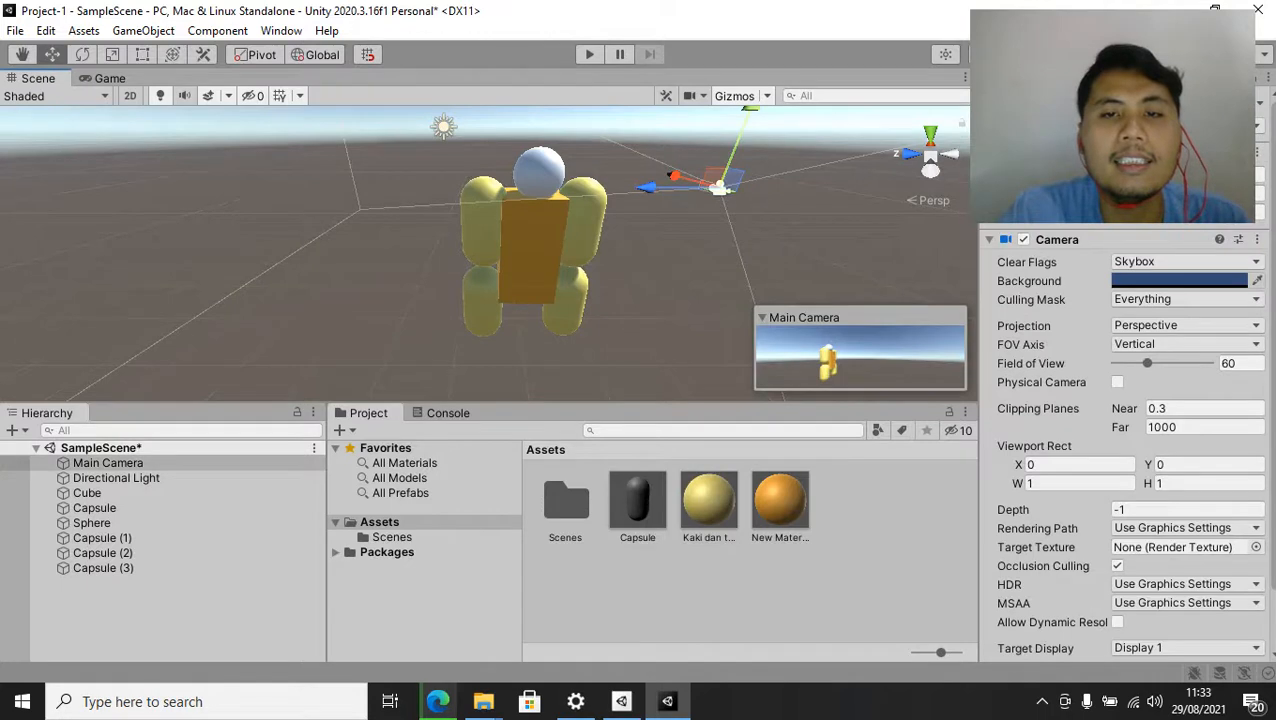
scroll(485, 252, "down", 5)
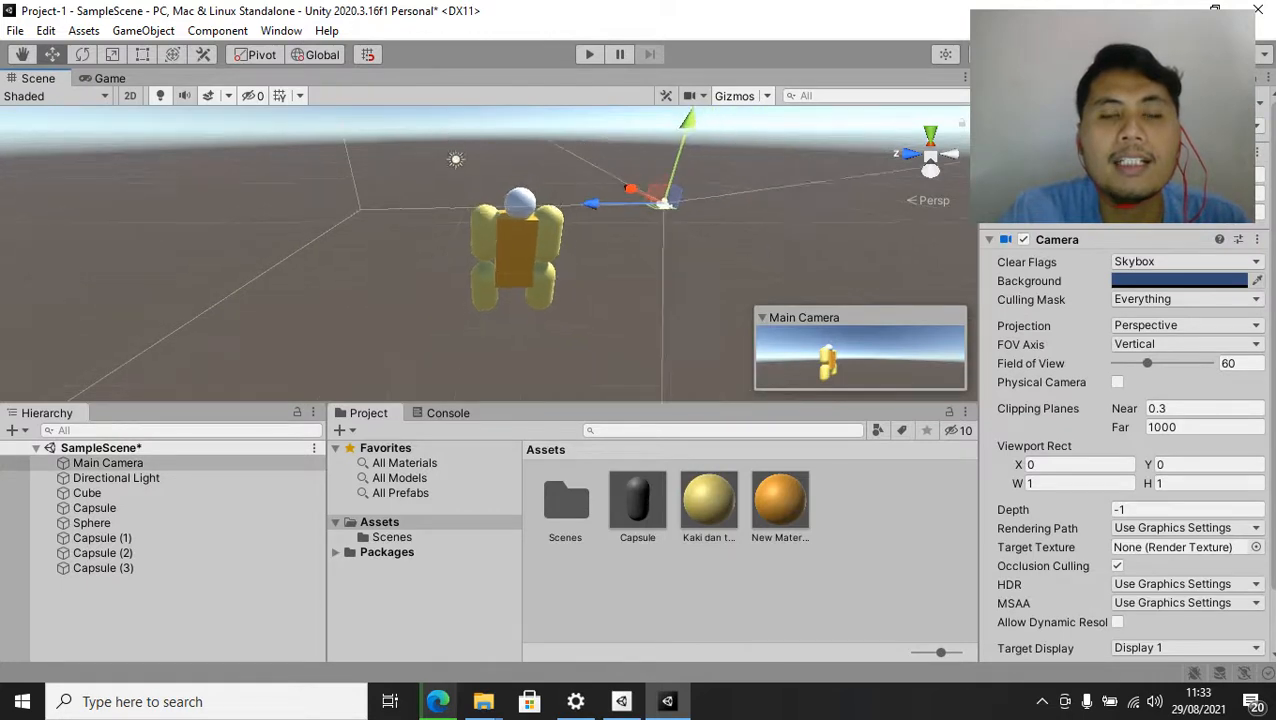
scroll(485, 252, "down", 1)
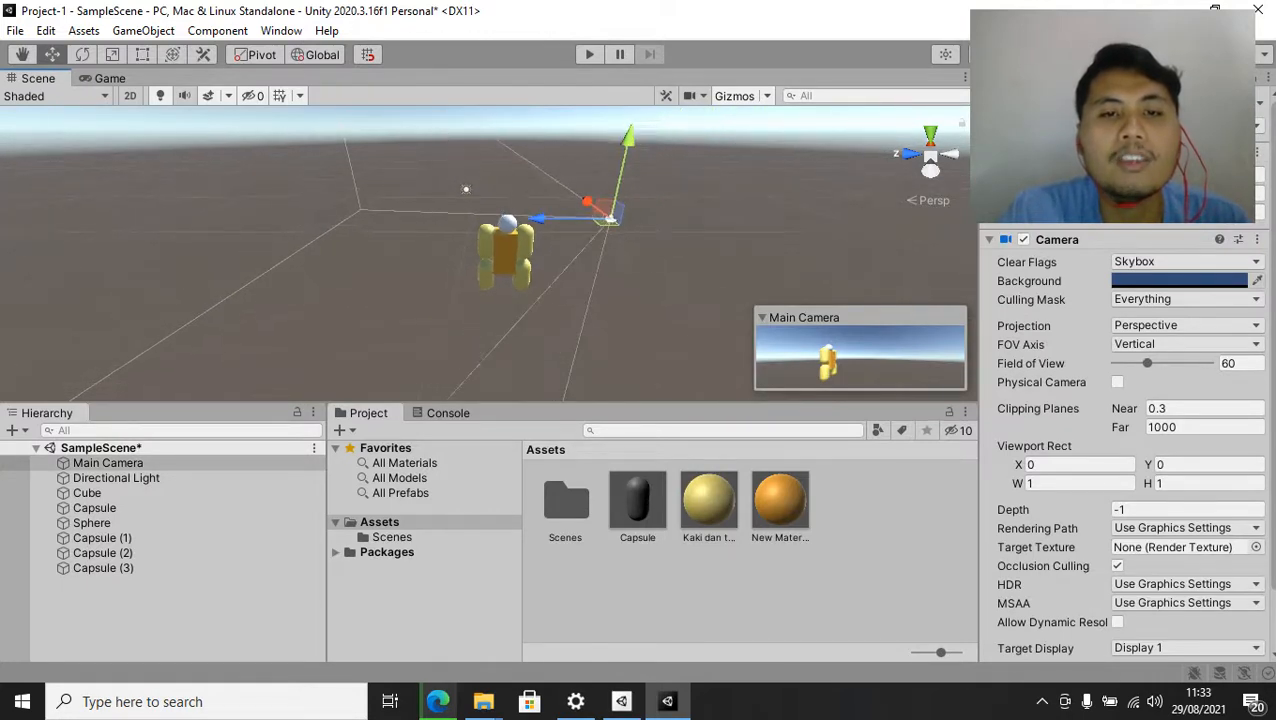
left_click_drag(606, 221, 612, 183)
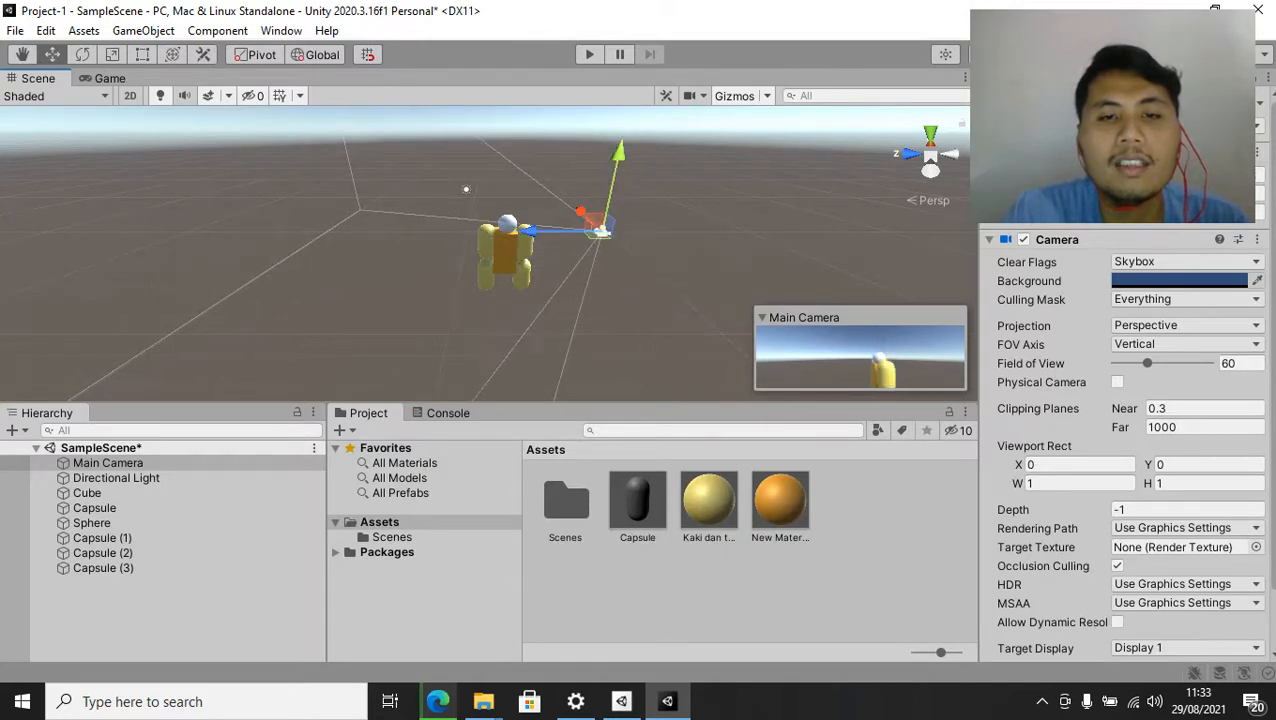
Rotate the Main Camera towards the figure and clear the selection
key("e")
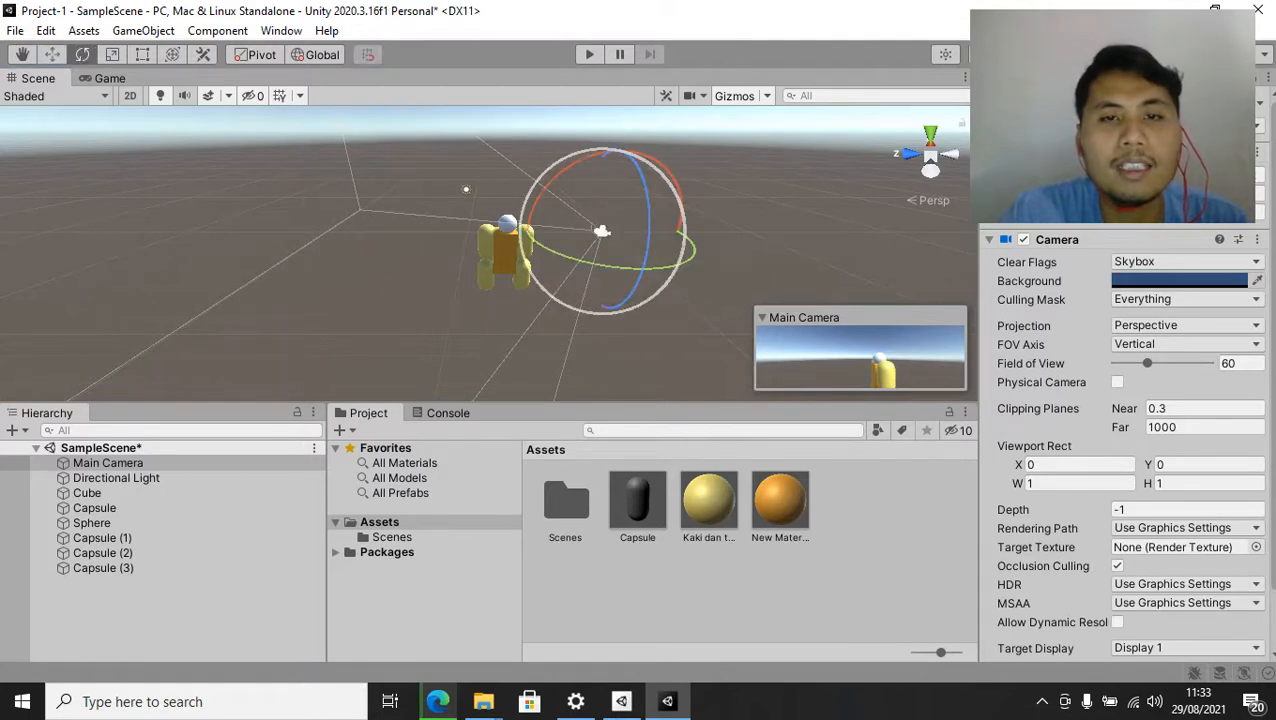
left_click_drag(571, 157, 533, 189)
key("shift+d")
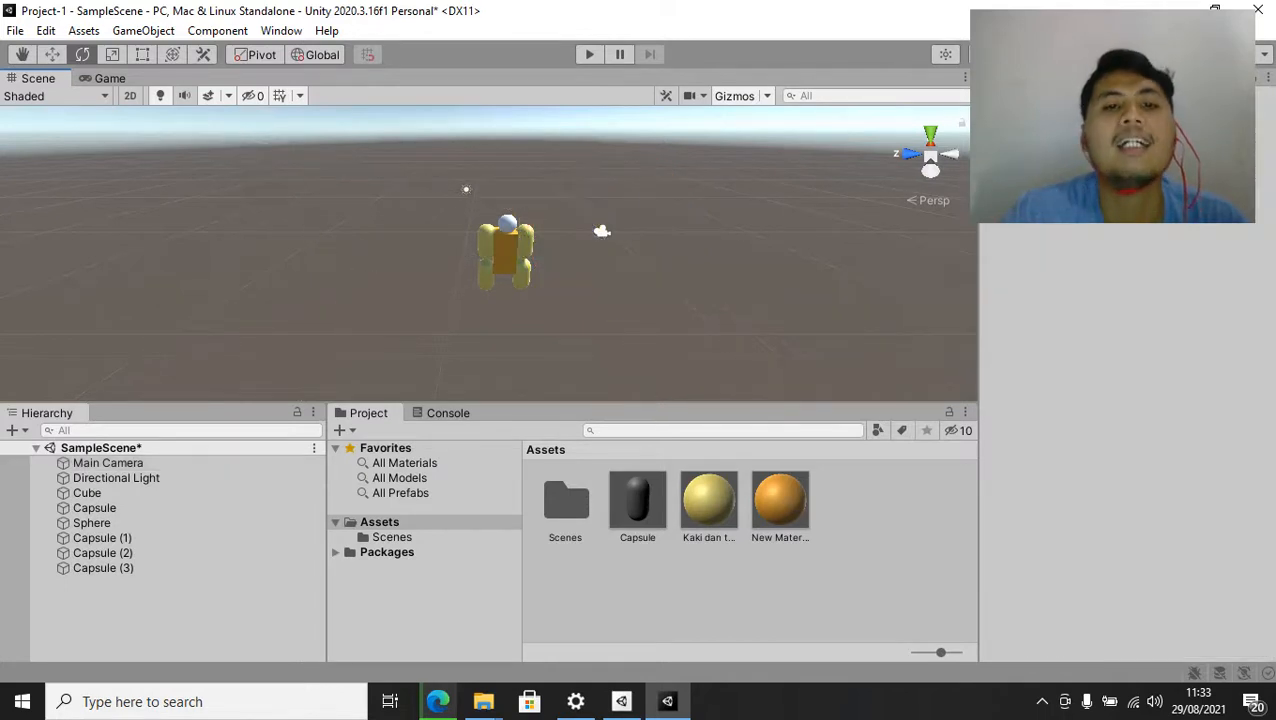
Try to rotate the cube, sphere and four capsules together about the vertical axis
left_click_drag(429, 194, 586, 359)
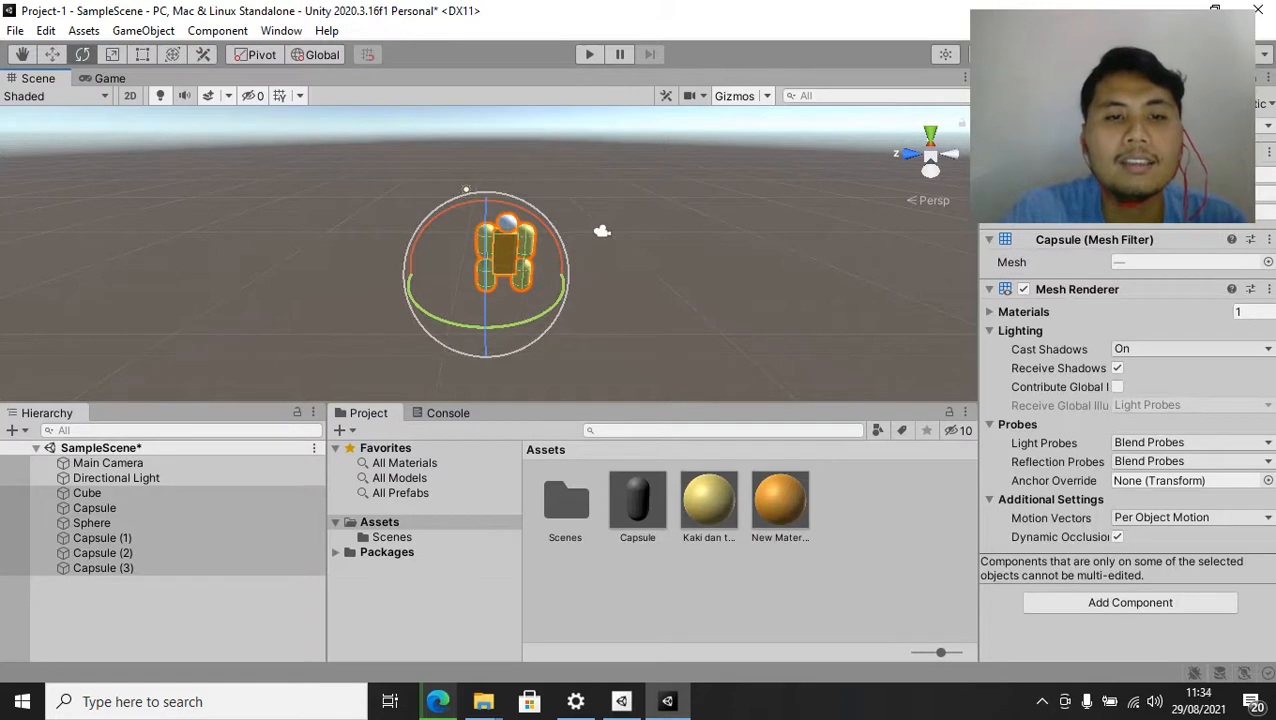
left_click_drag(548, 310, 466, 365)
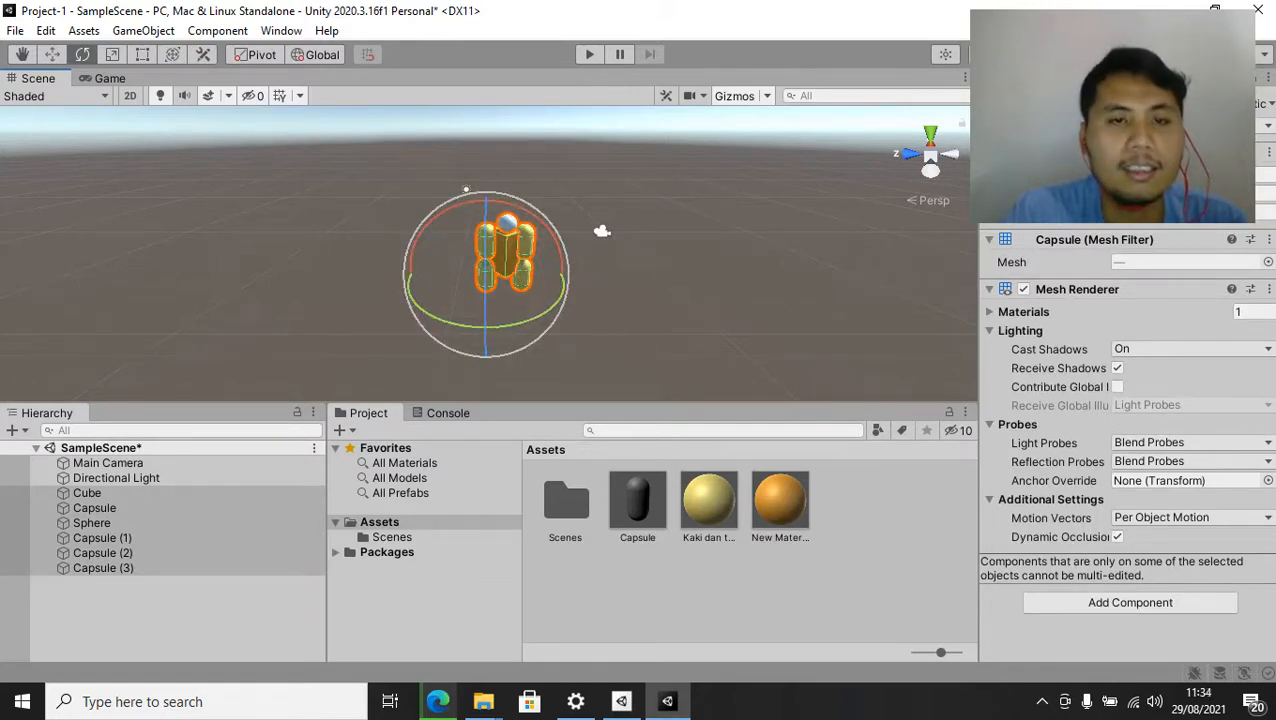
left_click(466, 189)
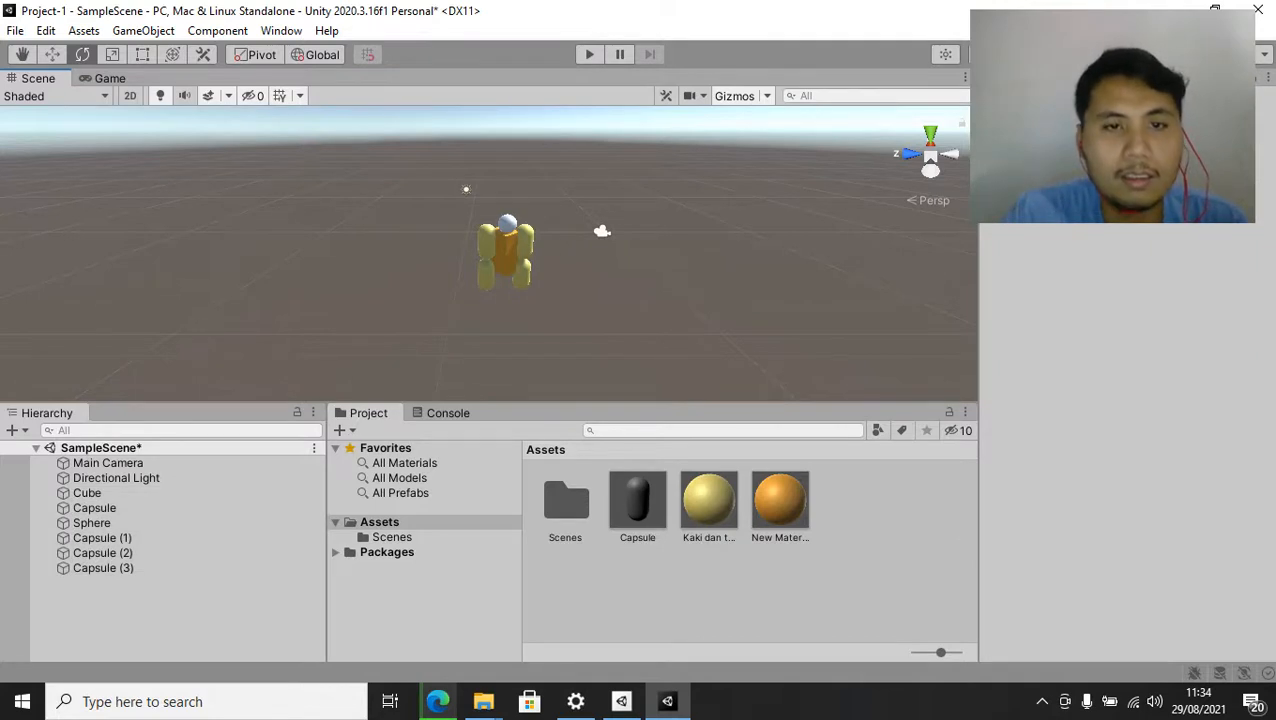
key("ctrl+z")
key("ctrl+z")
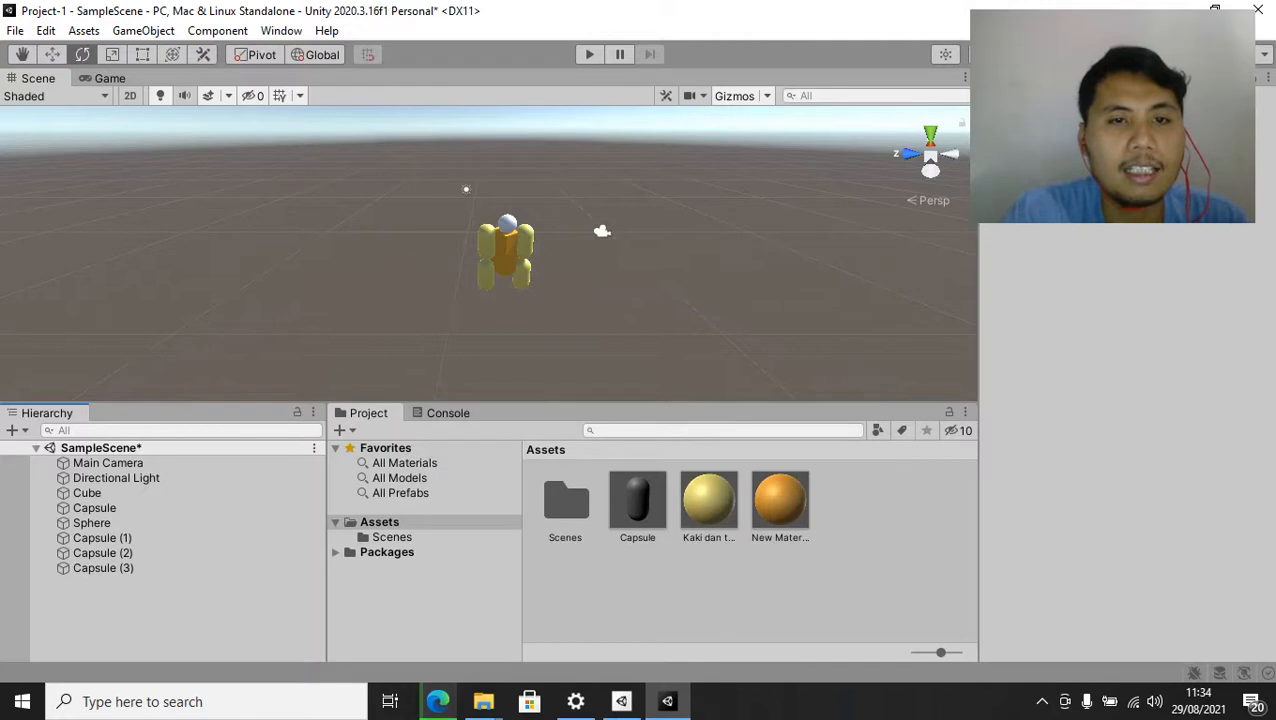
left_click_drag(456, 198, 566, 336)
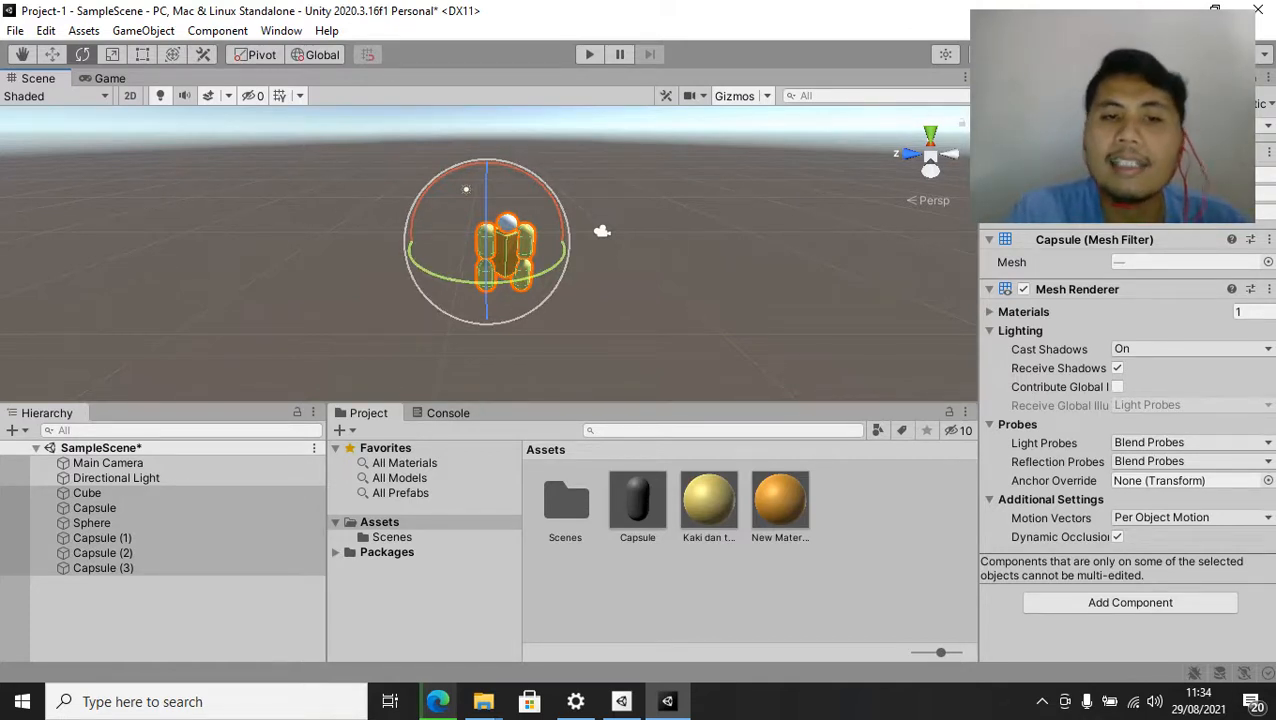
mouse_move(506, 250)
left_mouse_down()
mouse_move(520, 260)
mouse_move(470, 225)
mouse_move(506, 250)
left_mouse_up()
key("ctrl+z")
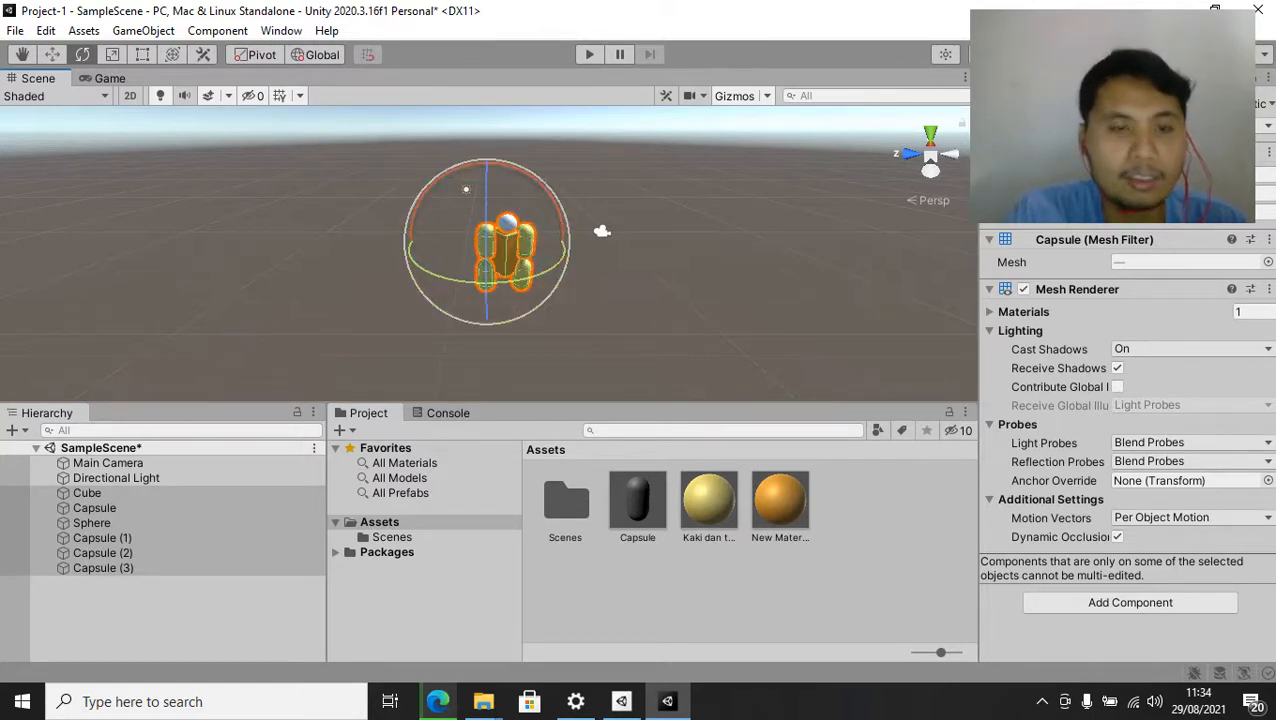
key("w")
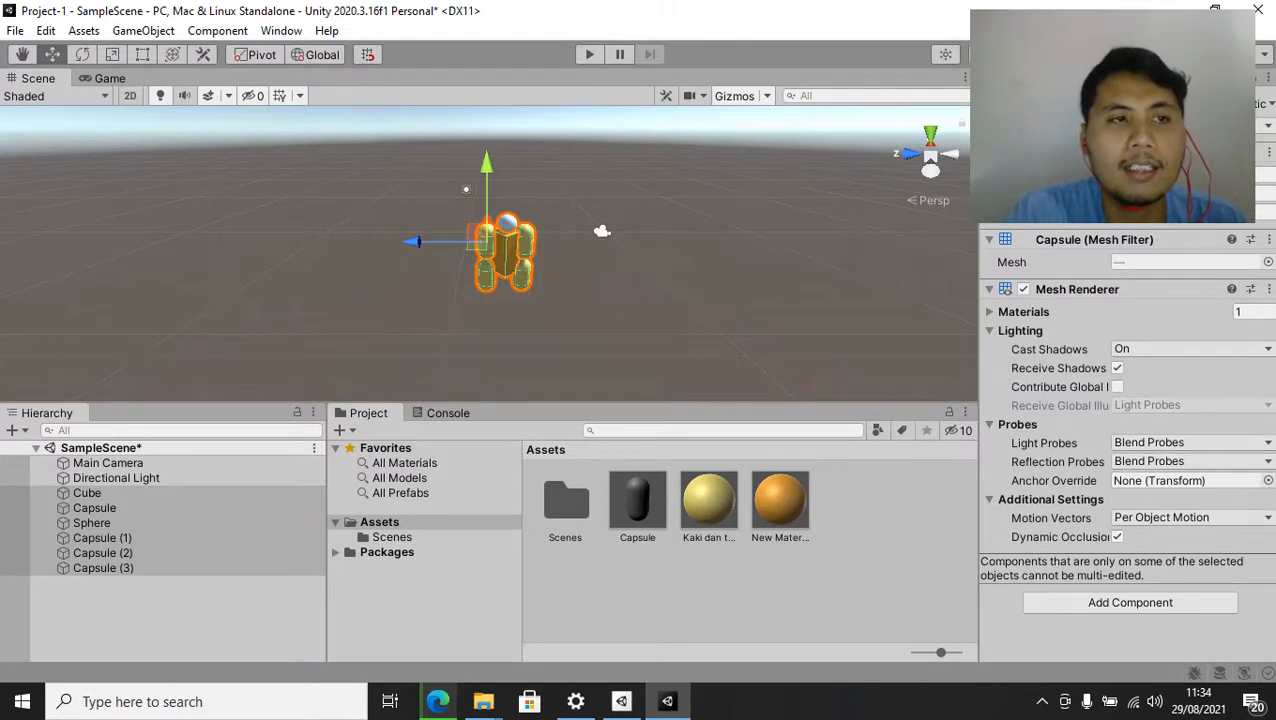
left_click(560, 300)
left_click(505, 252)
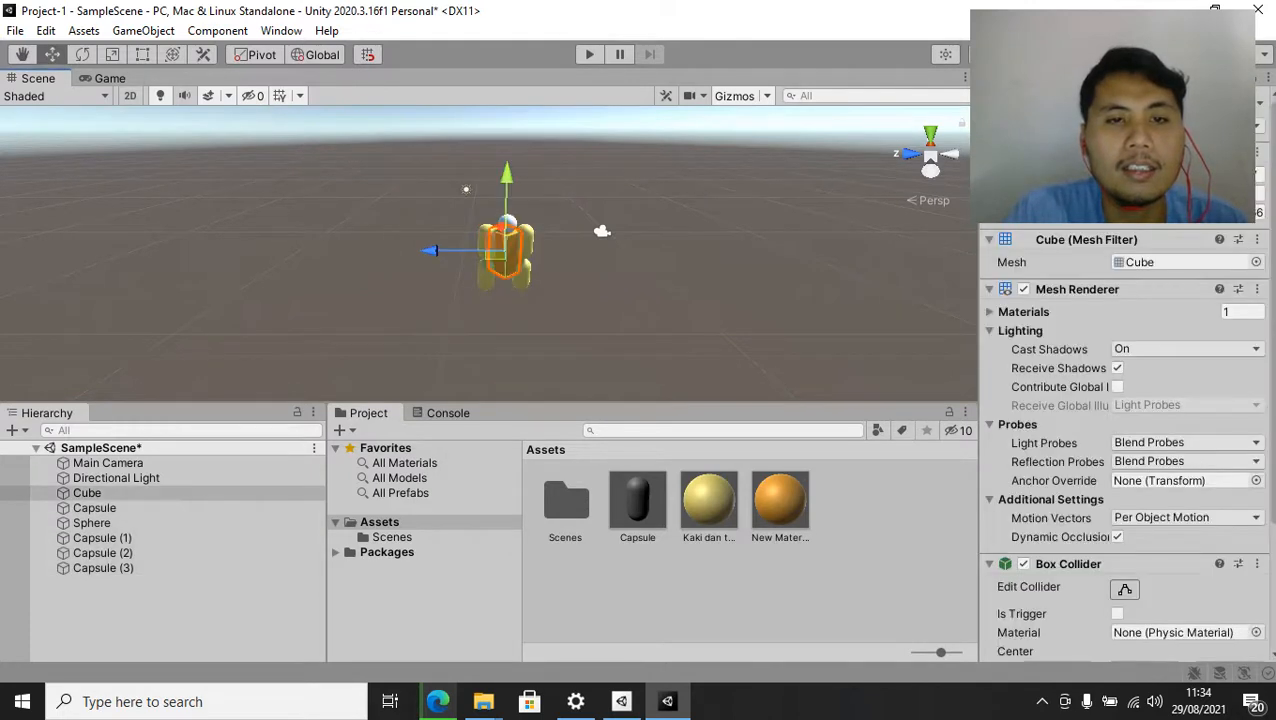
left_click(22, 492)
scroll(506, 250, "up", 5)
scroll(506, 250, "down", 2)
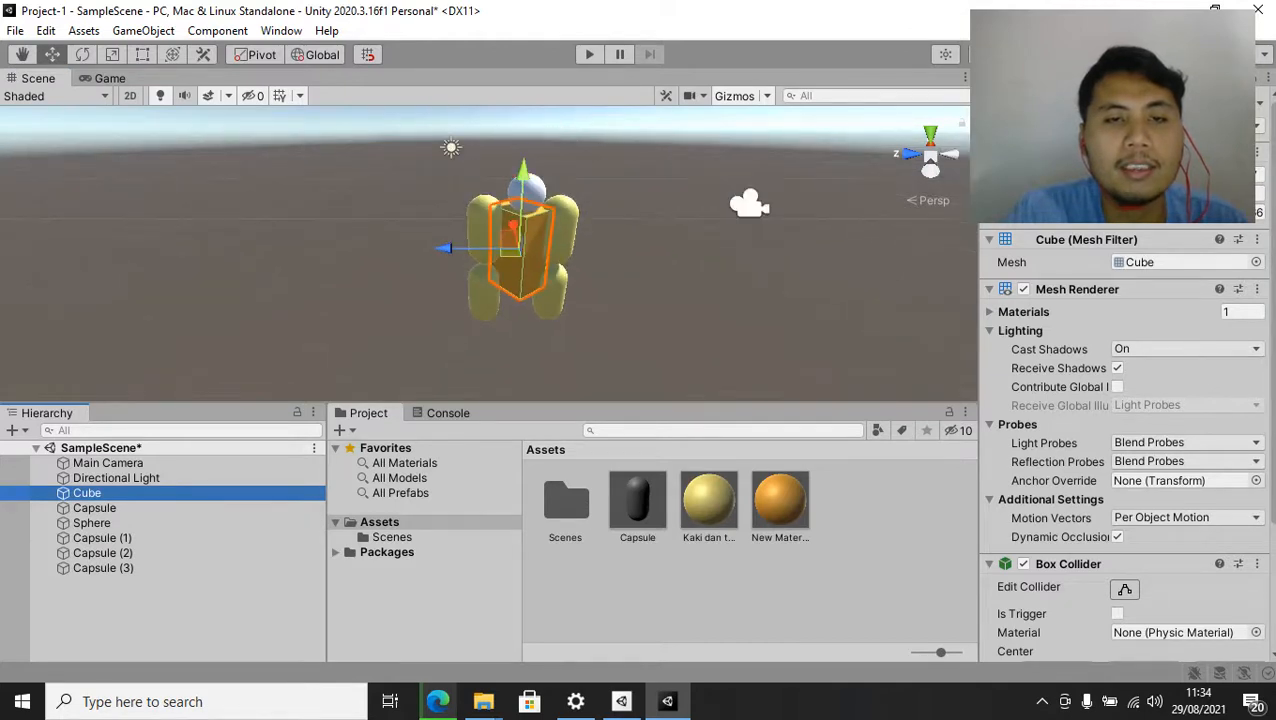
Select all the figure's parts again and rotate them about the vertical axis to bring the cube torso back in line with the limbs
left_click_drag(427, 147, 620, 346)
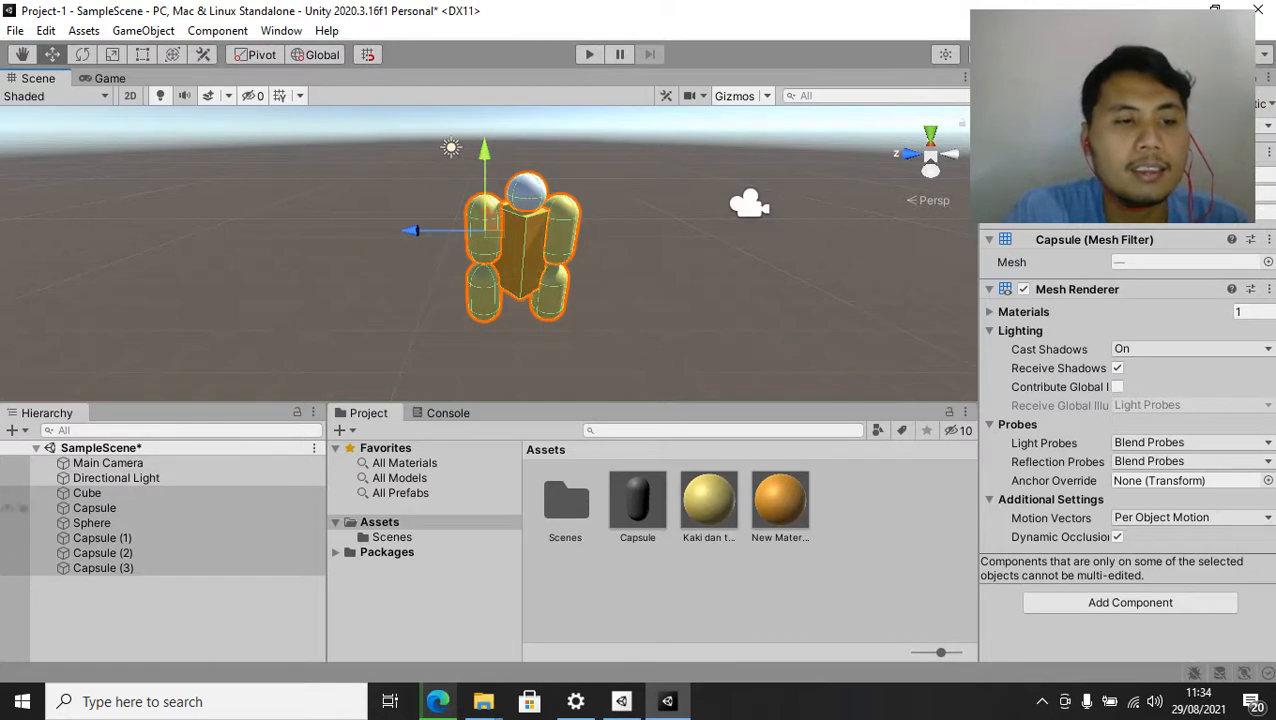
left_click(12, 508)
left_click_drag(427, 142, 625, 342)
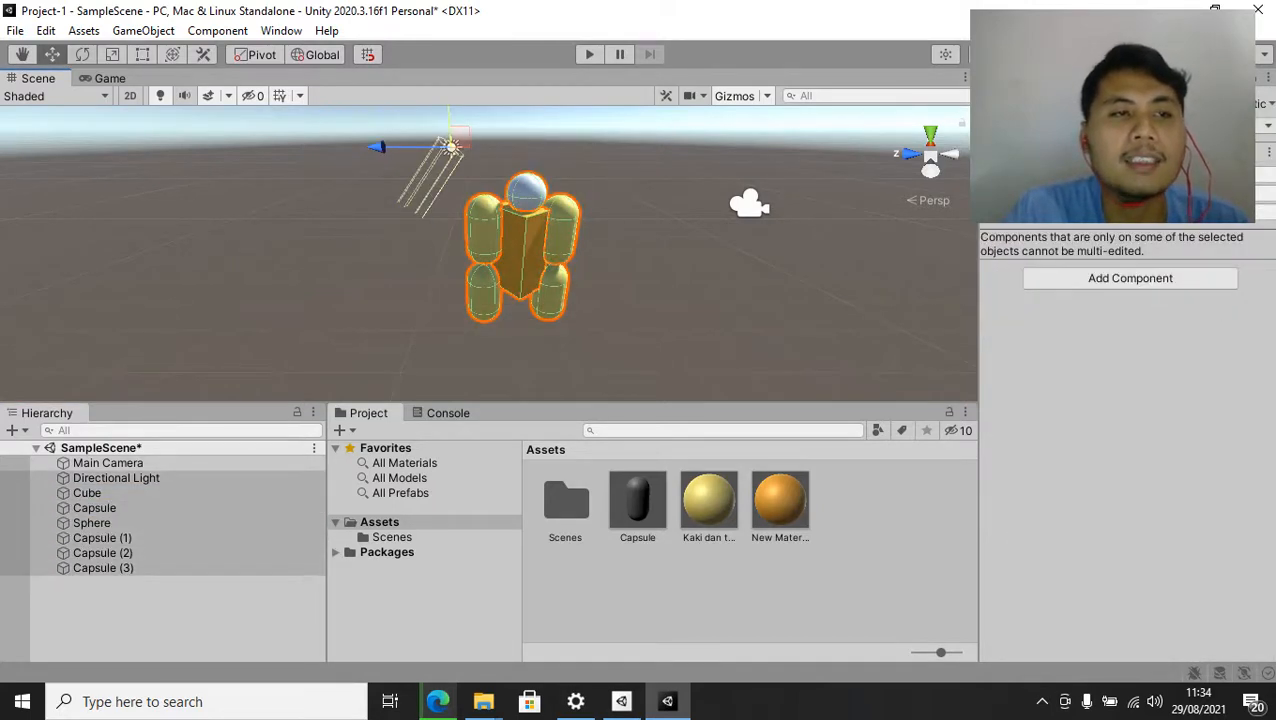
key("e")
left_click_drag(640, 176, 429, 335)
left_click_drag(611, 265, 640, 246)
left_click(670, 300)
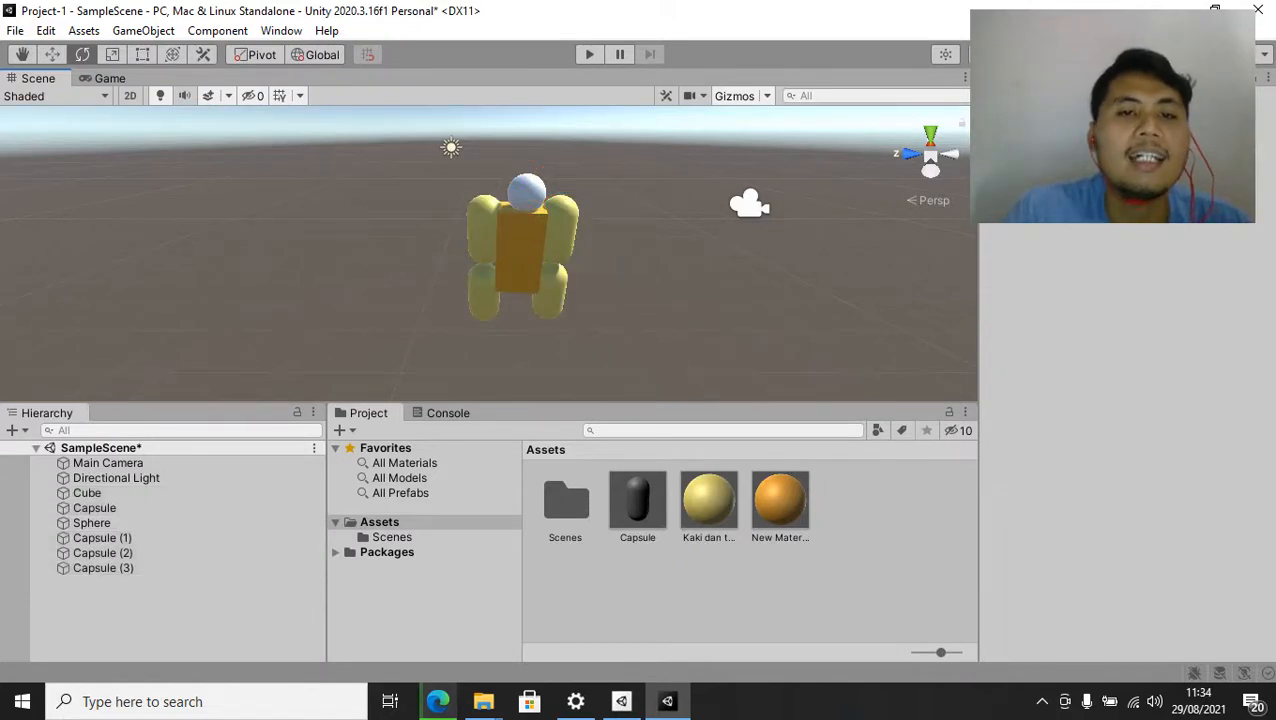
Make the sphere and all four capsules children of the Cube in the hierarchy
key("w")
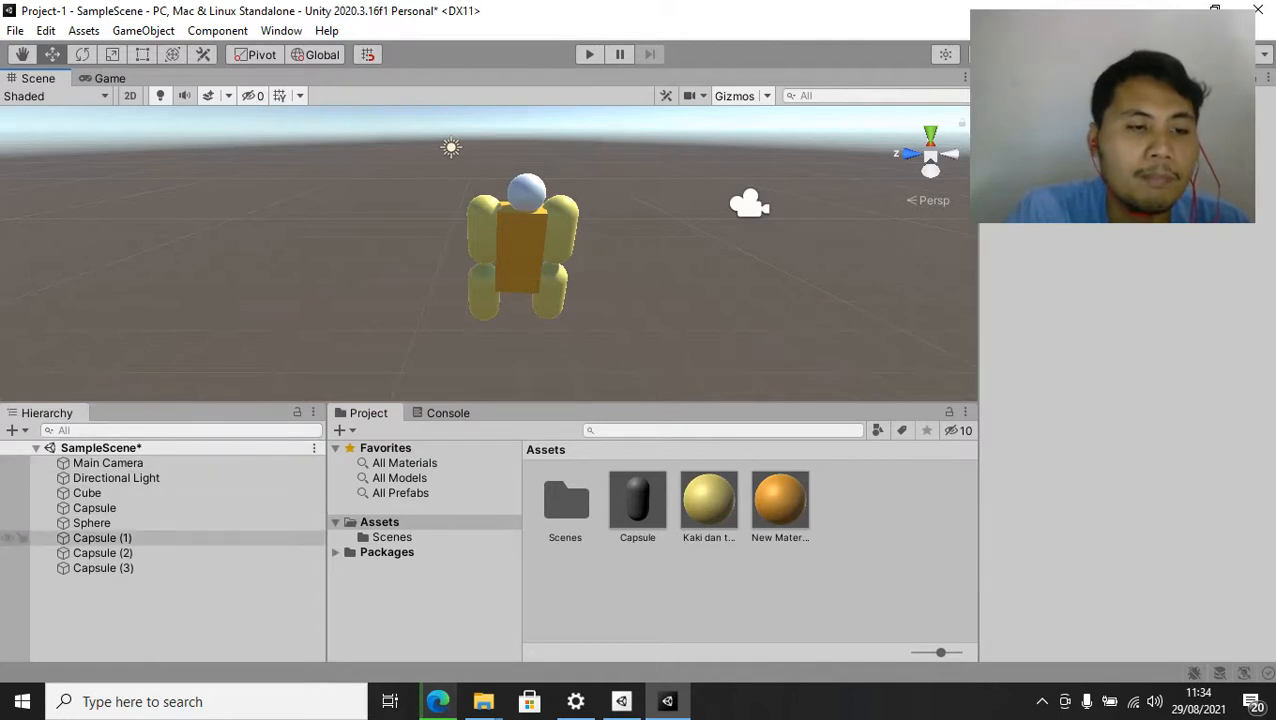
left_click(87, 493)
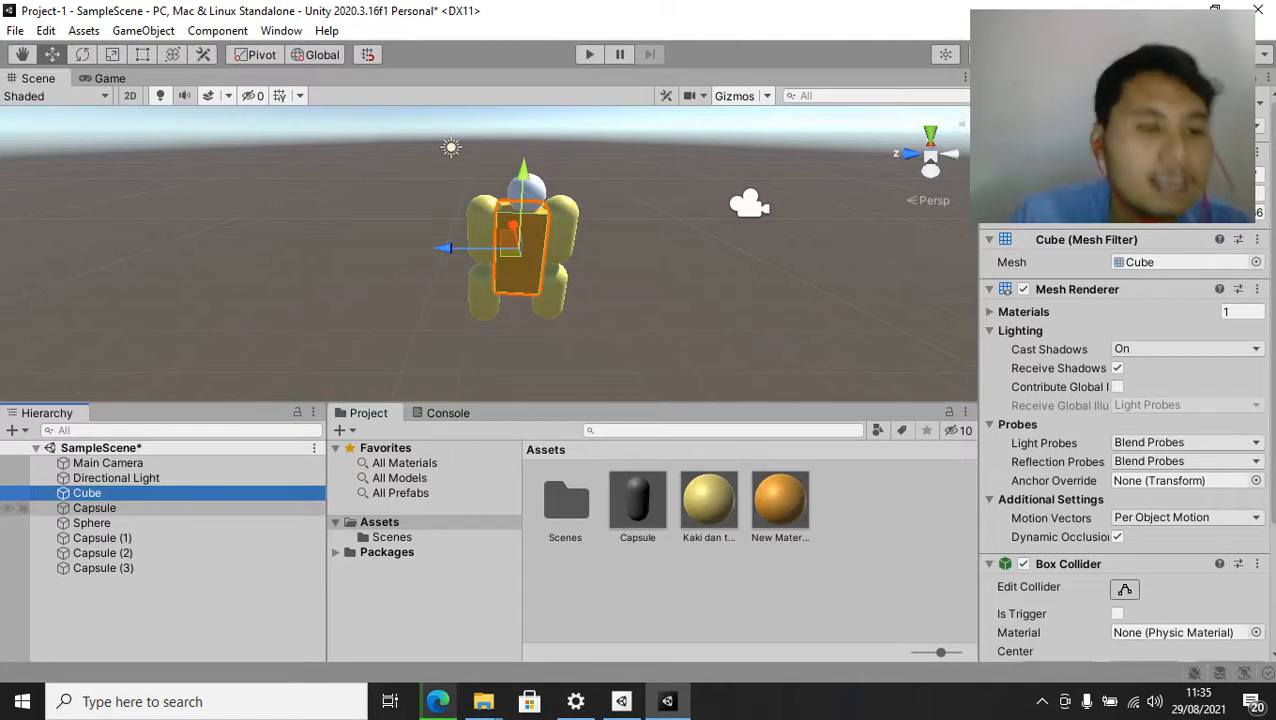
left_click(94, 508)
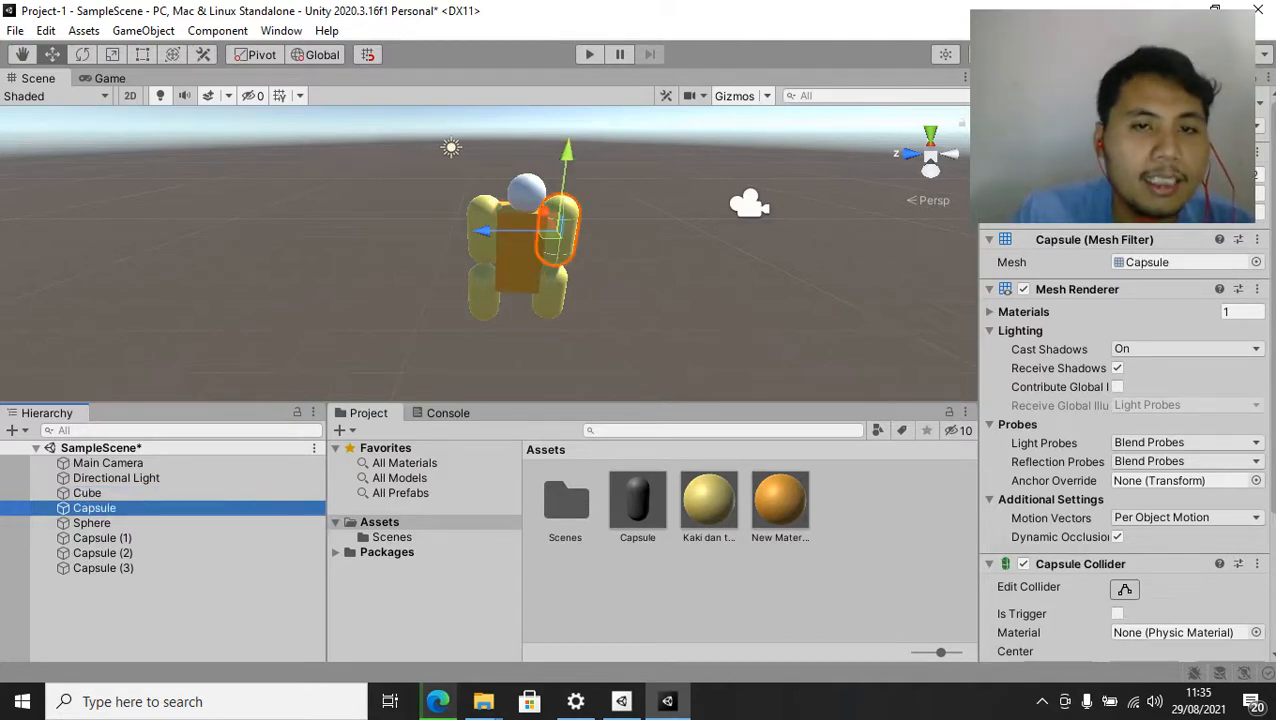
left_click(87, 493)
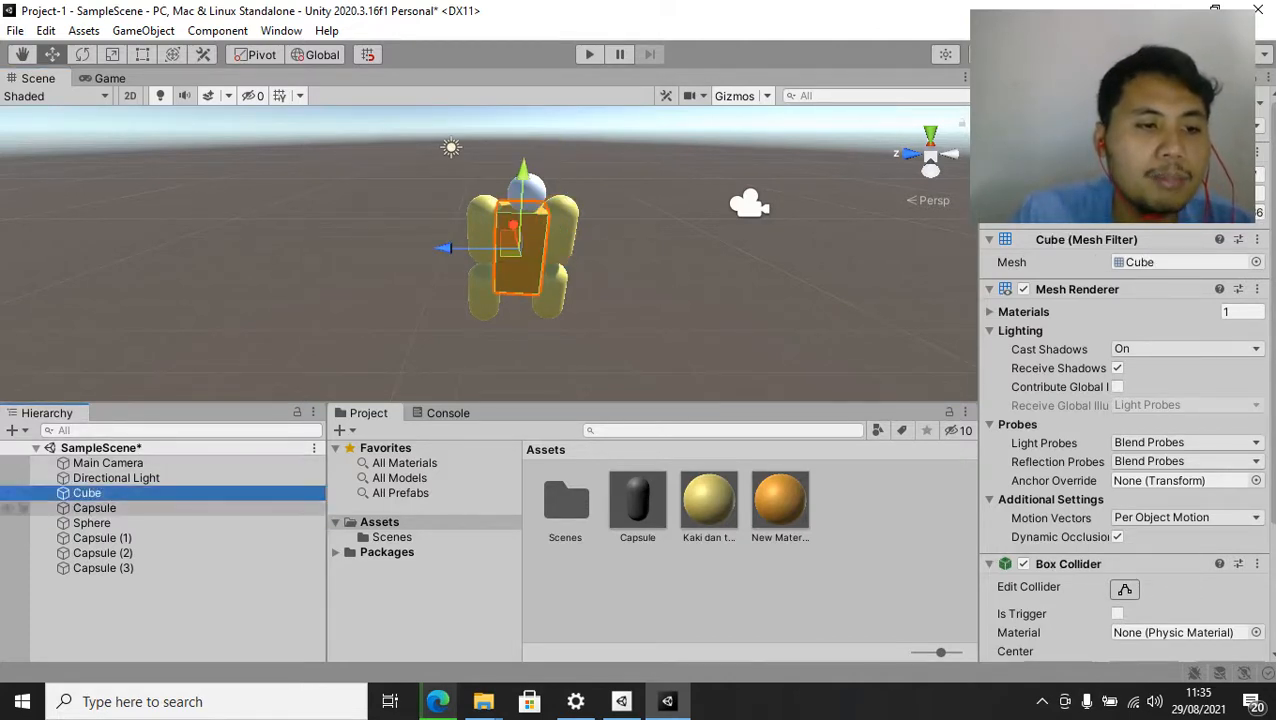
left_click(94, 508)
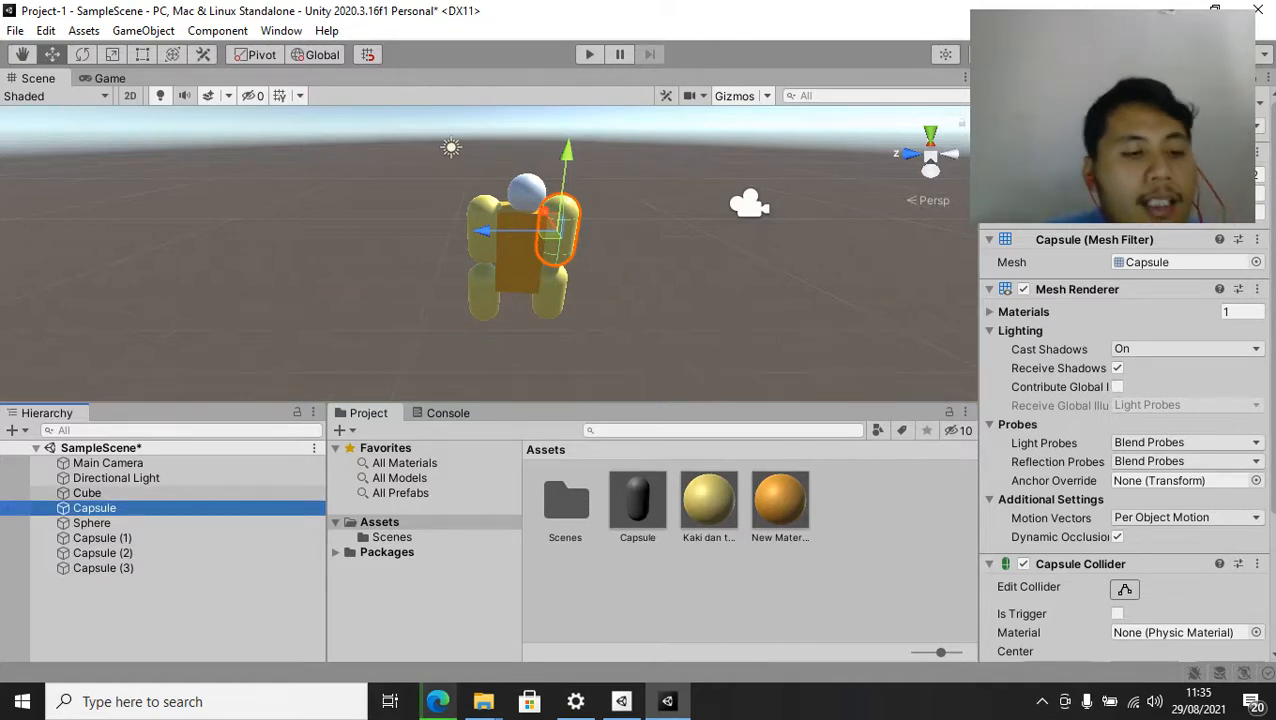
left_click_drag(94, 507, 72, 546)
key("ctrl+z")
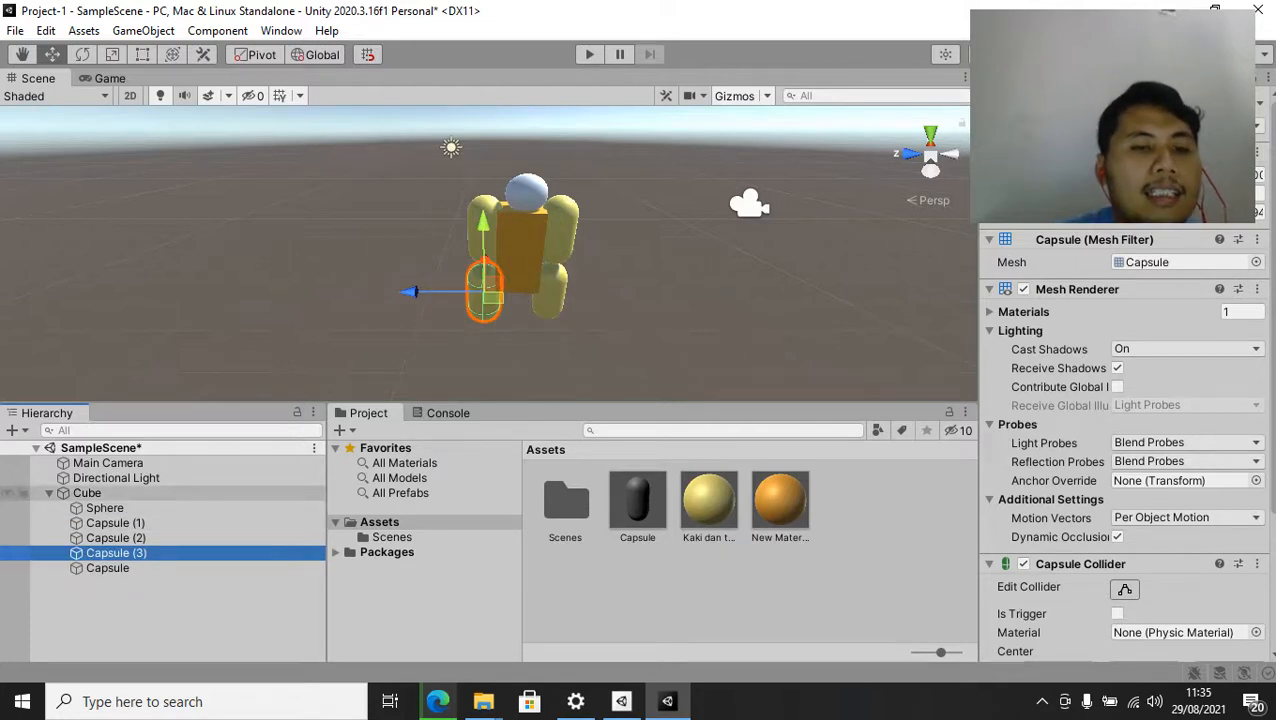
Rotate the parent Cube about the vertical axis so the figure faces the Main Camera, and check the camera preview
left_click(87, 493)
left_click(82, 54)
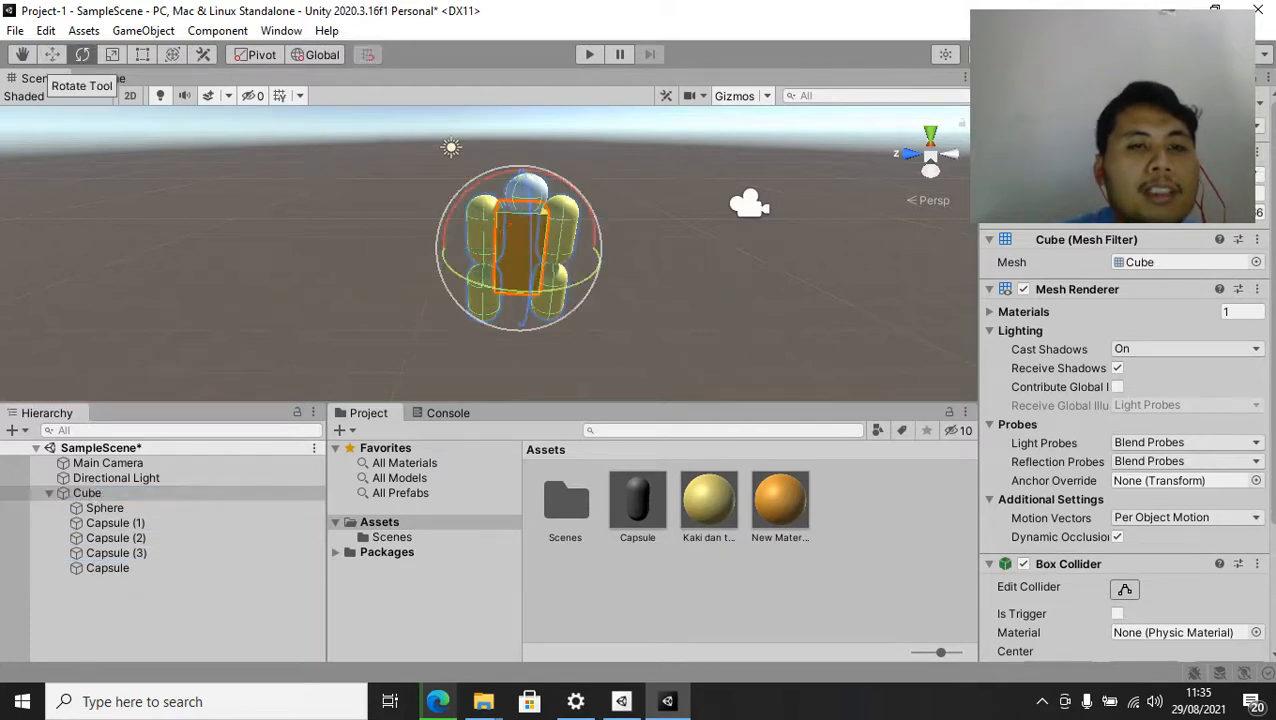
left_click_drag(548, 287, 362, 323)
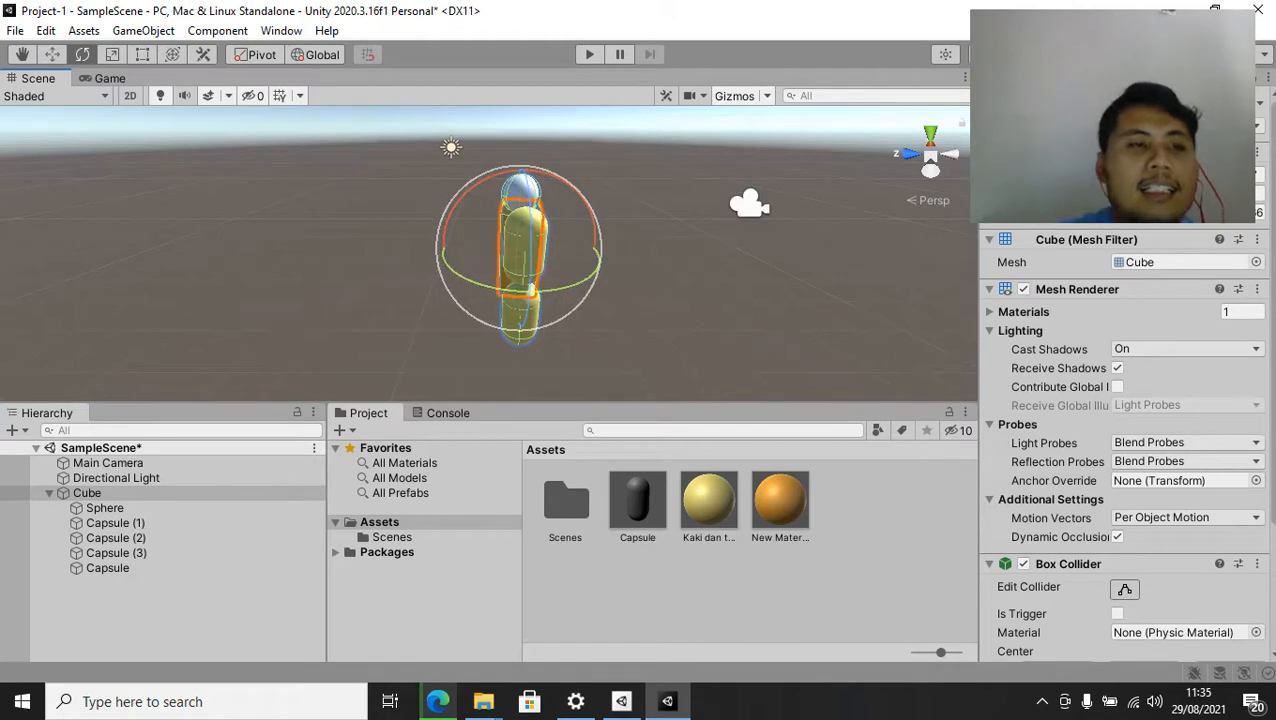
left_click(108, 463)
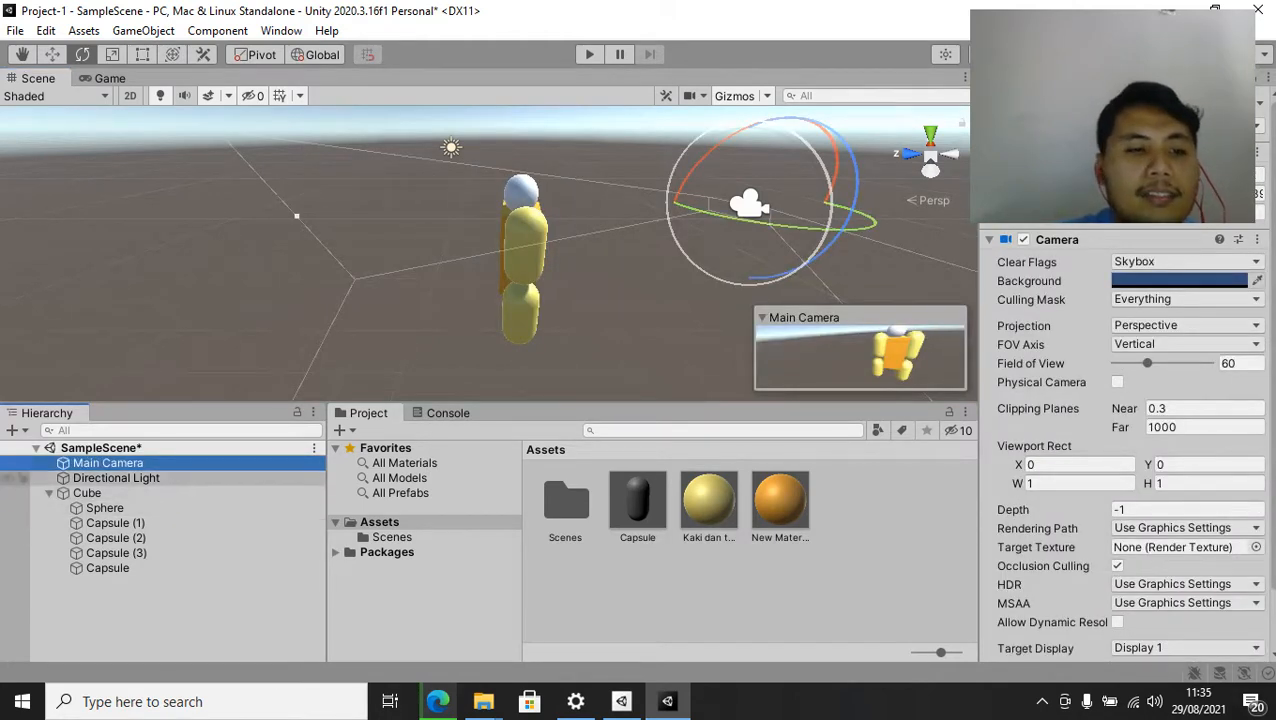
Move the parent Cube with its child parts upward and check the framing in the Main Camera preview
left_click(87, 493)
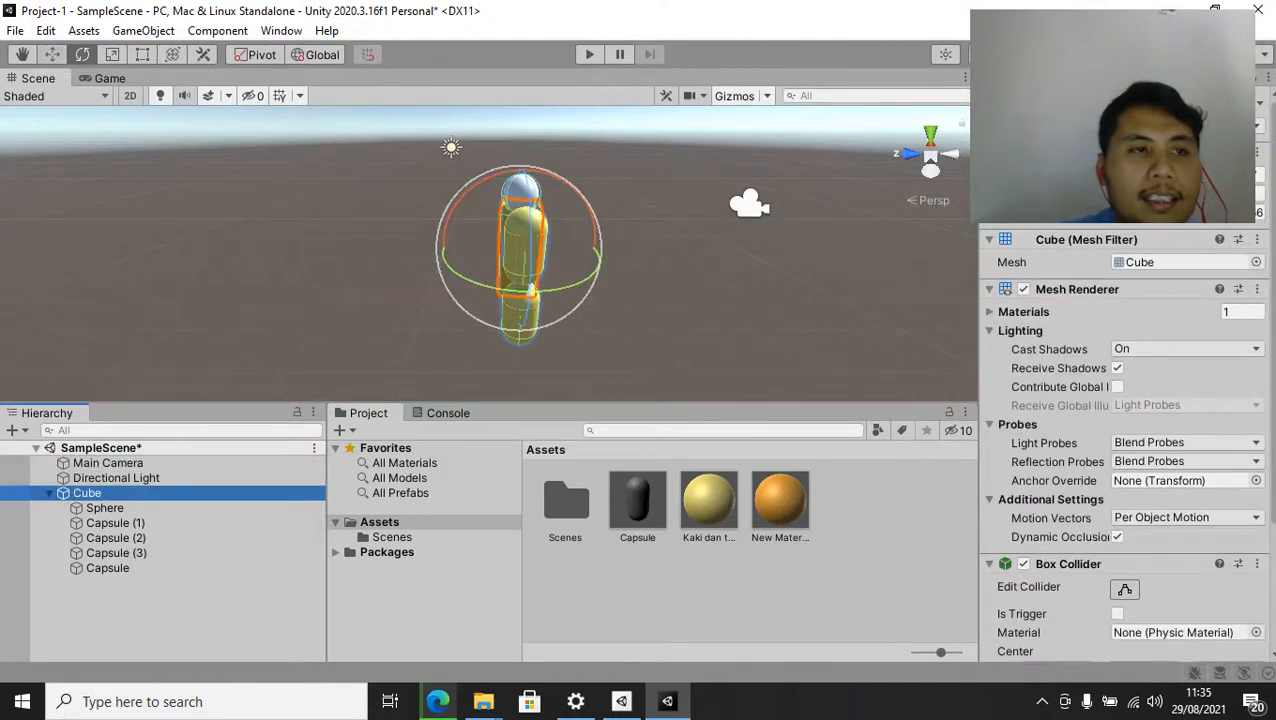
left_click(52, 54)
left_click_drag(523, 175, 527, 138)
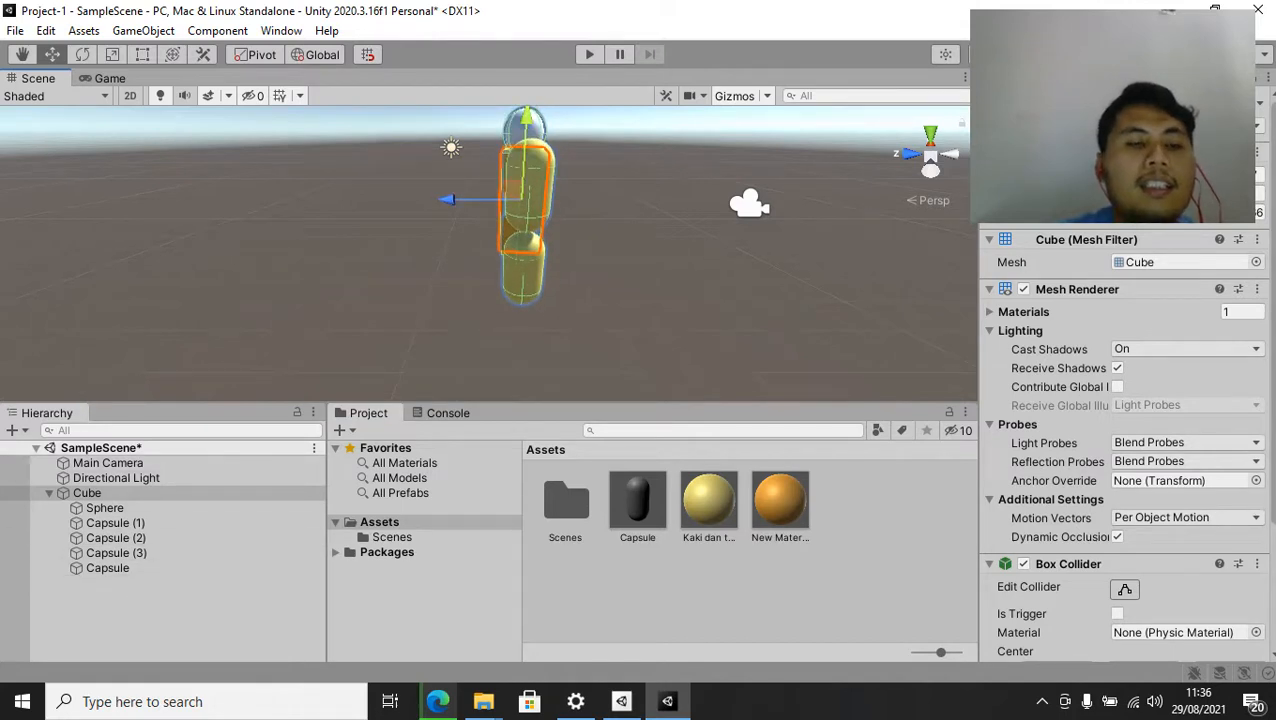
left_click(749, 204)
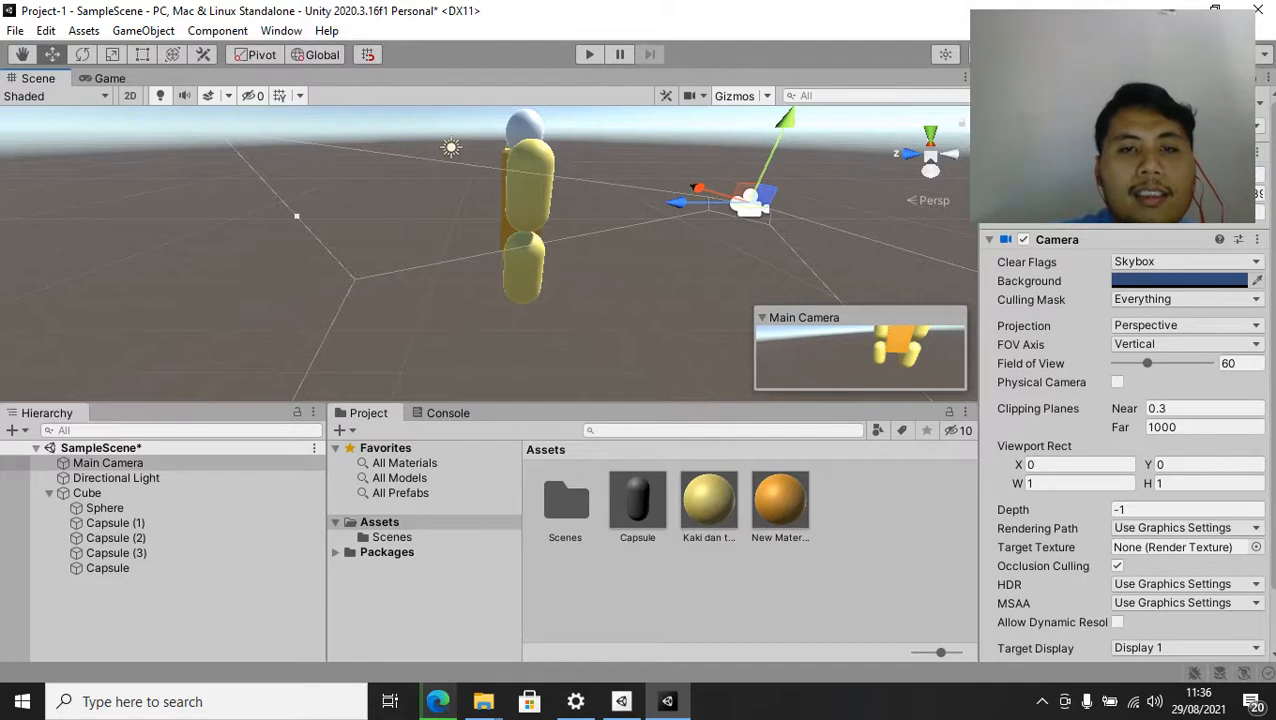
Lower the parent Cube with its child parts along the vertical axis and check the framing in the Game view
left_click(529, 185)
middle_click_drag(529, 185, 769, 222)
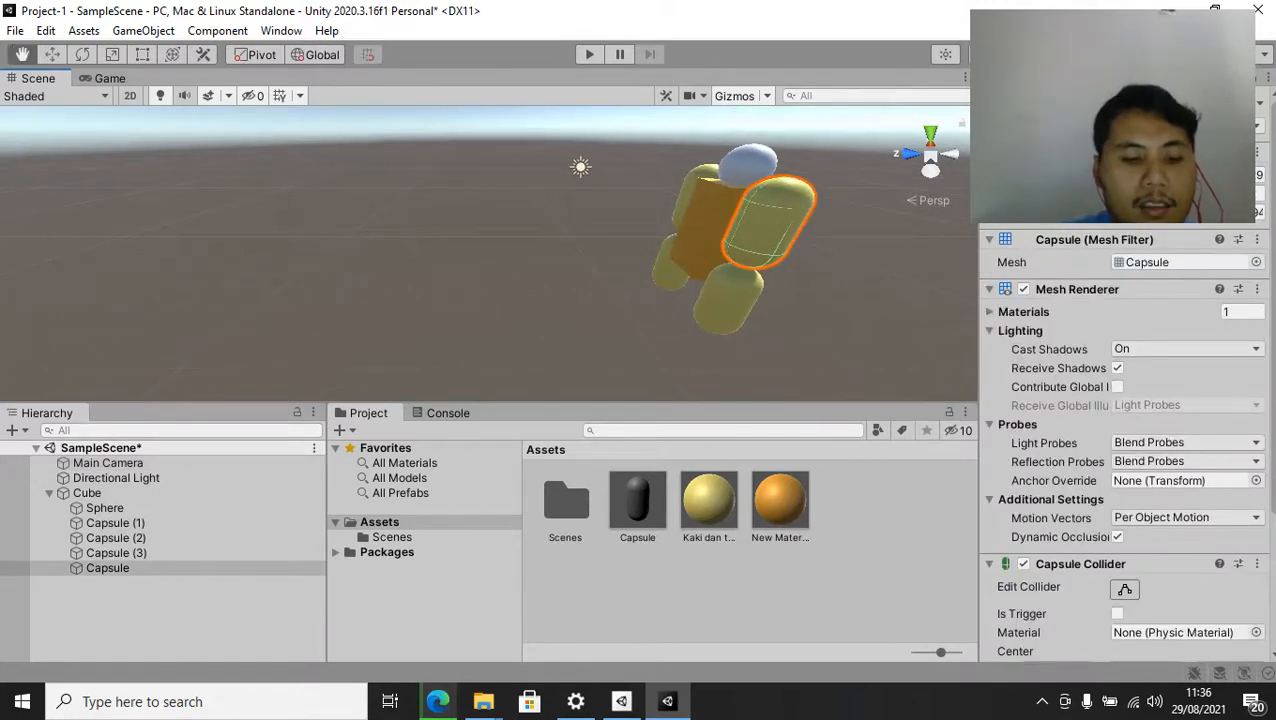
key("w")
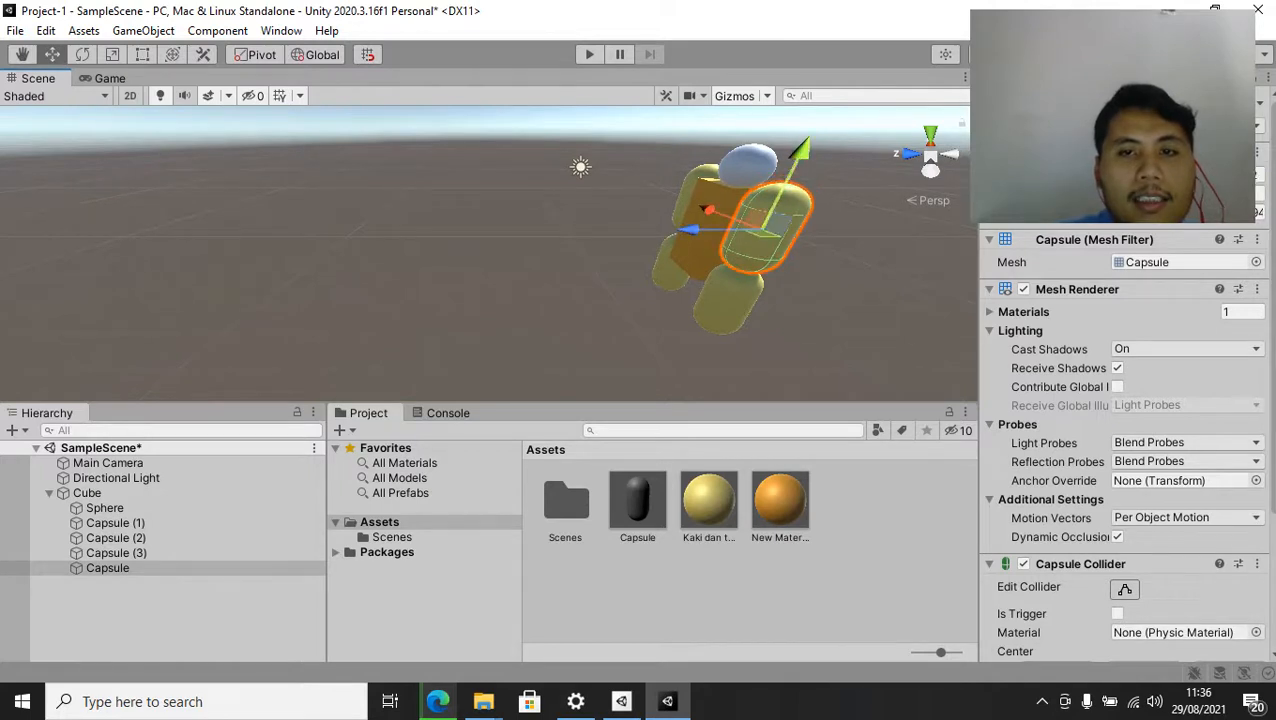
left_click(87, 493)
left_click_drag(748, 152, 731, 188)
key("q")
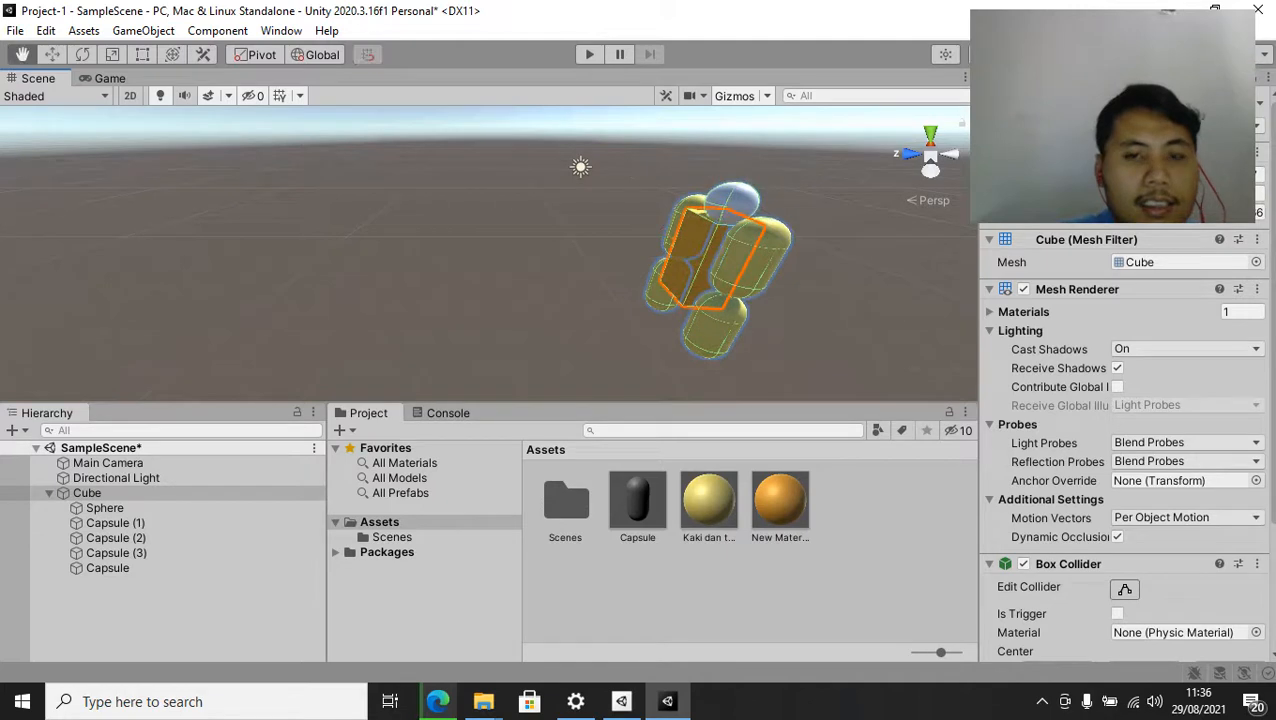
key("f")
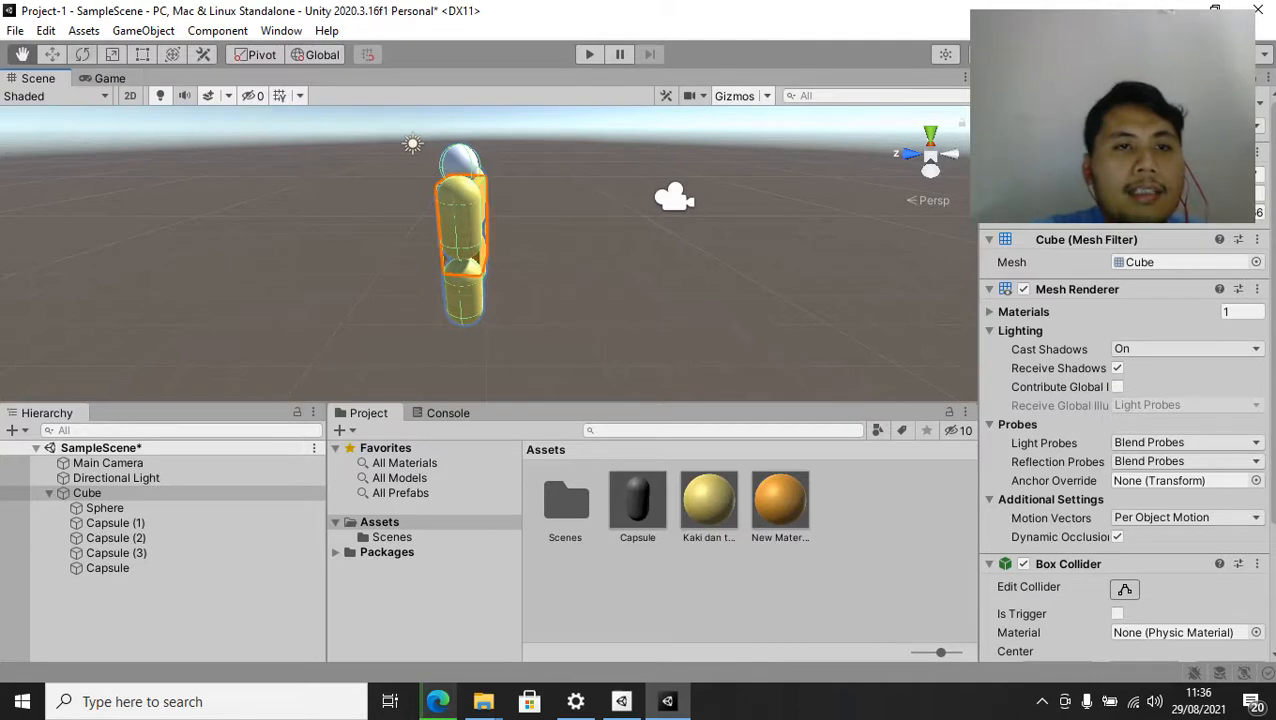
key("ctrl+2")
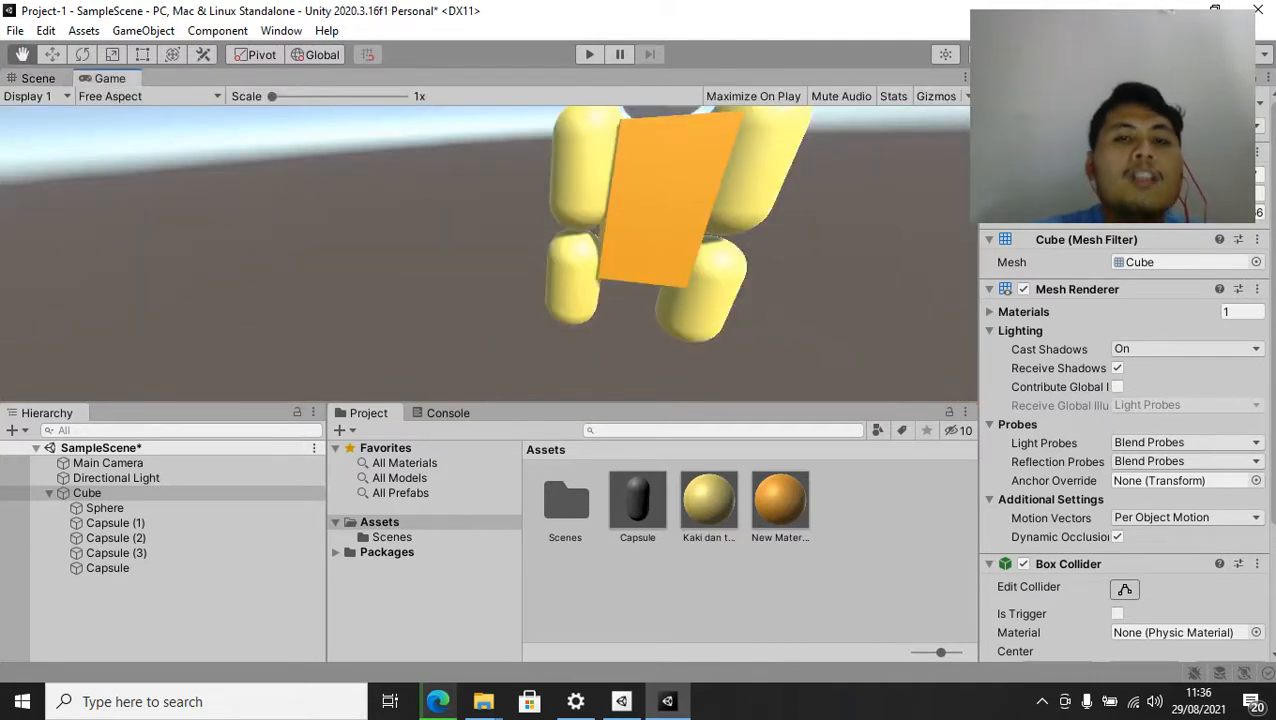
key("ctrl+1")
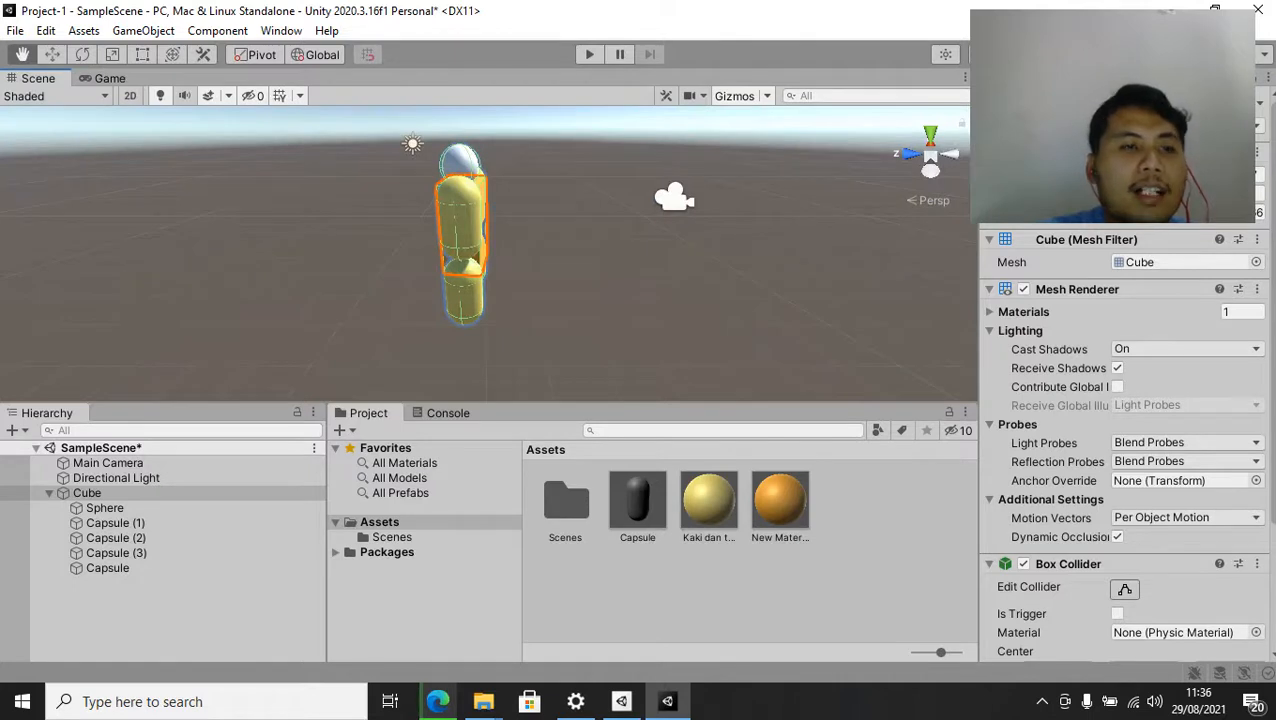
Raise the Main Camera until the figure's head is in frame, and check the result in the Game view
left_click(107, 462)
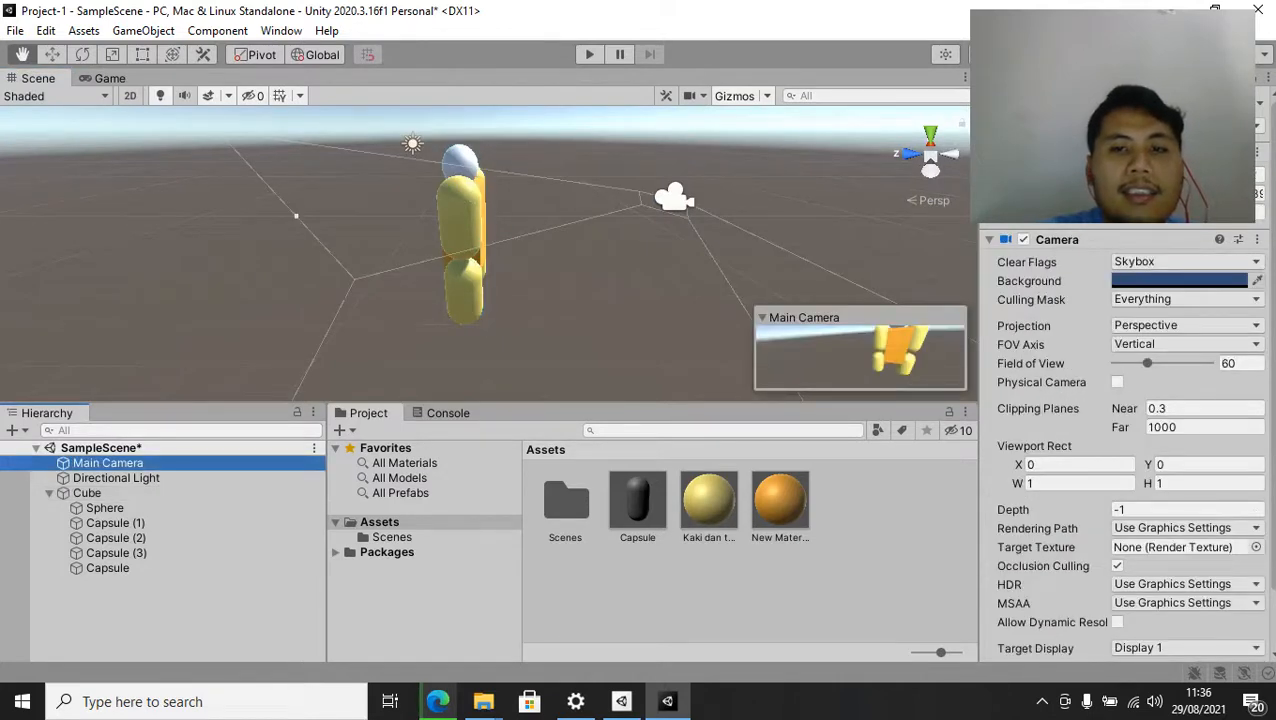
key("w")
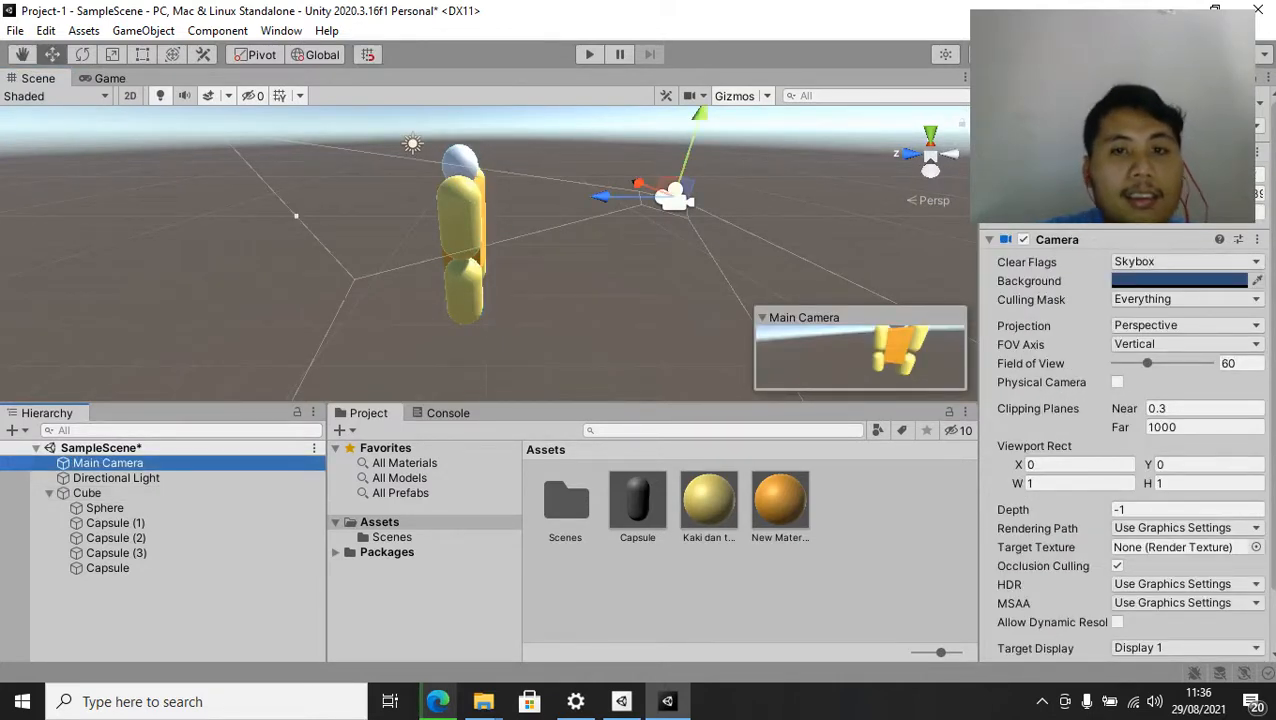
left_click_drag(685, 160, 702, 108)
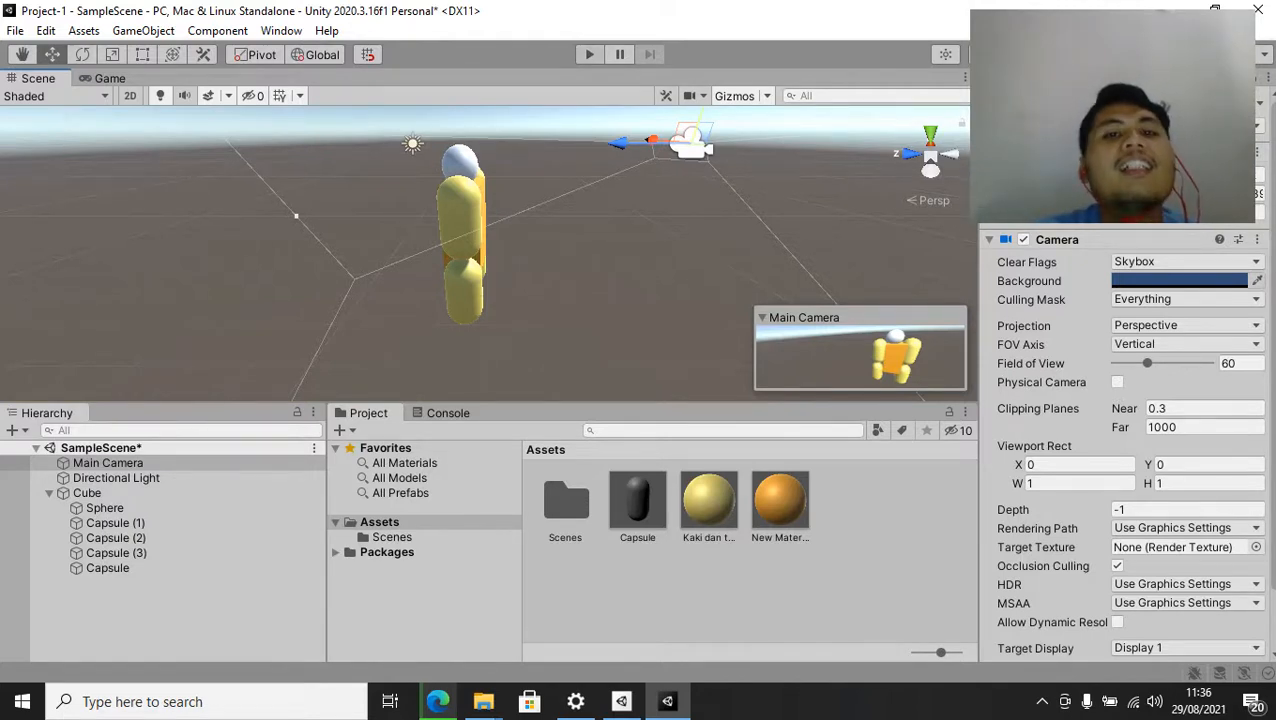
left_click(110, 78)
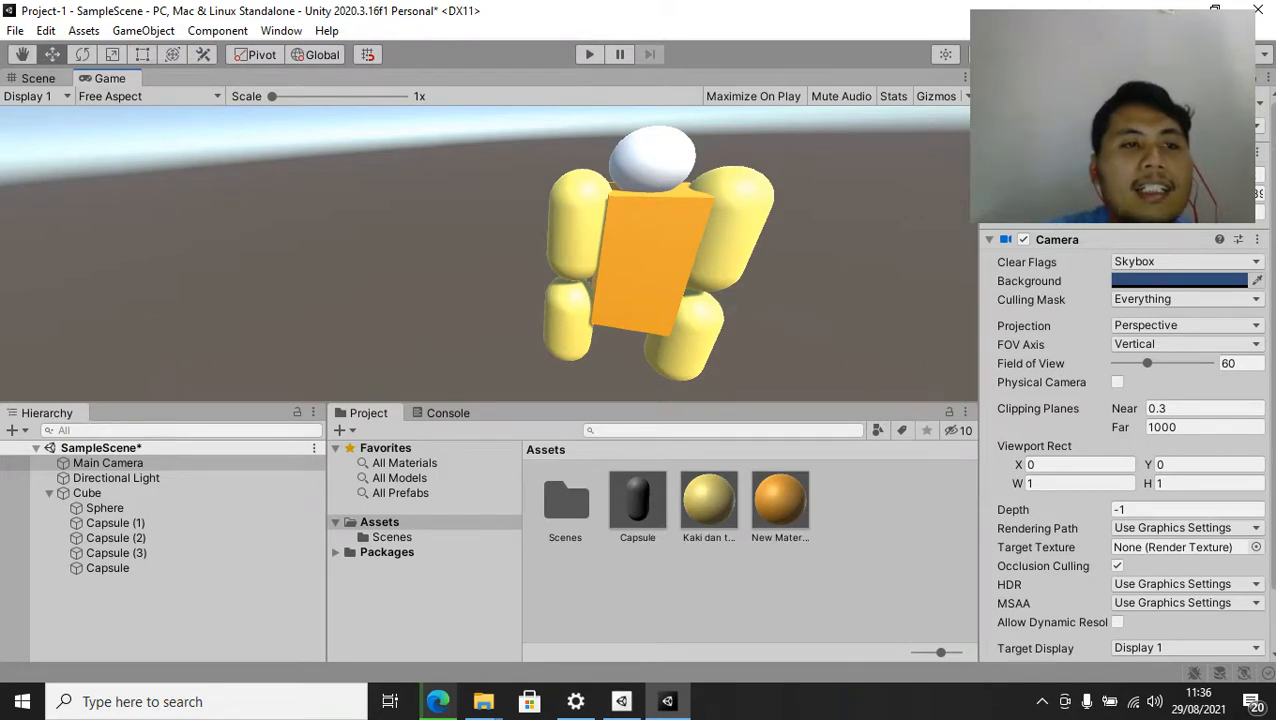
left_click(38, 78)
key("shift+d")
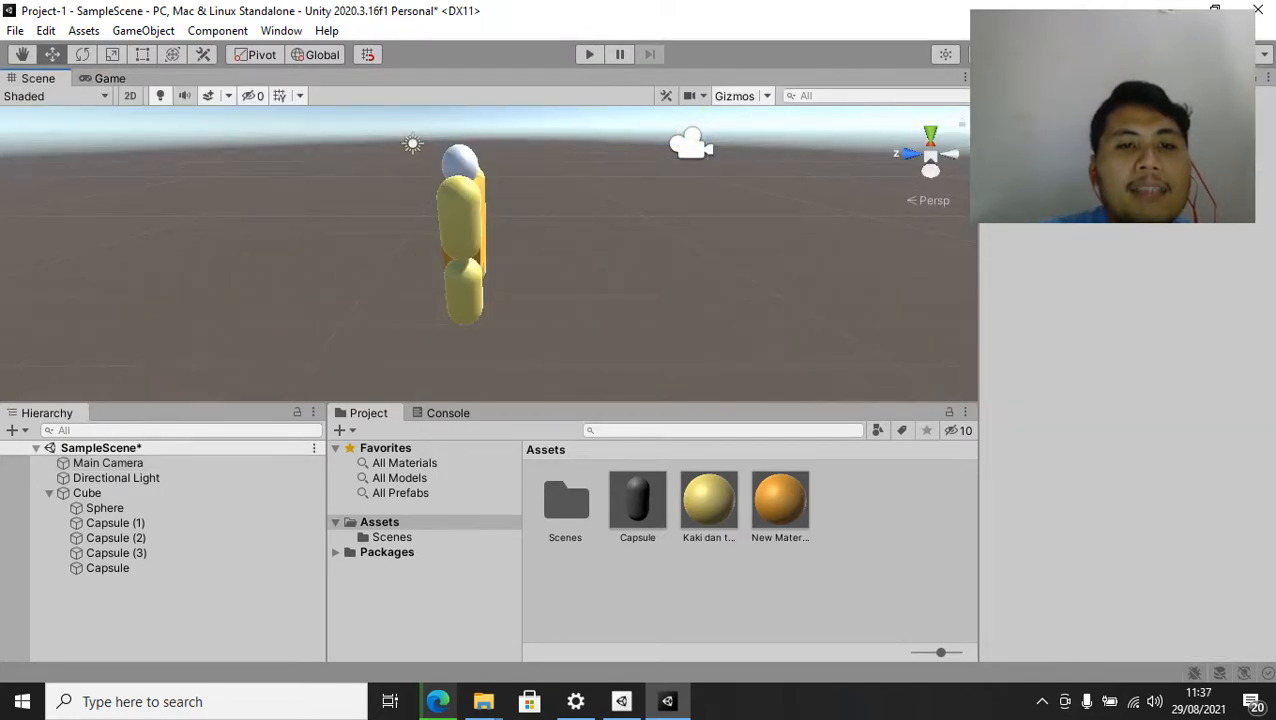
Collapse the parent Cube in the hierarchy and rename it Robot
left_click(86, 493)
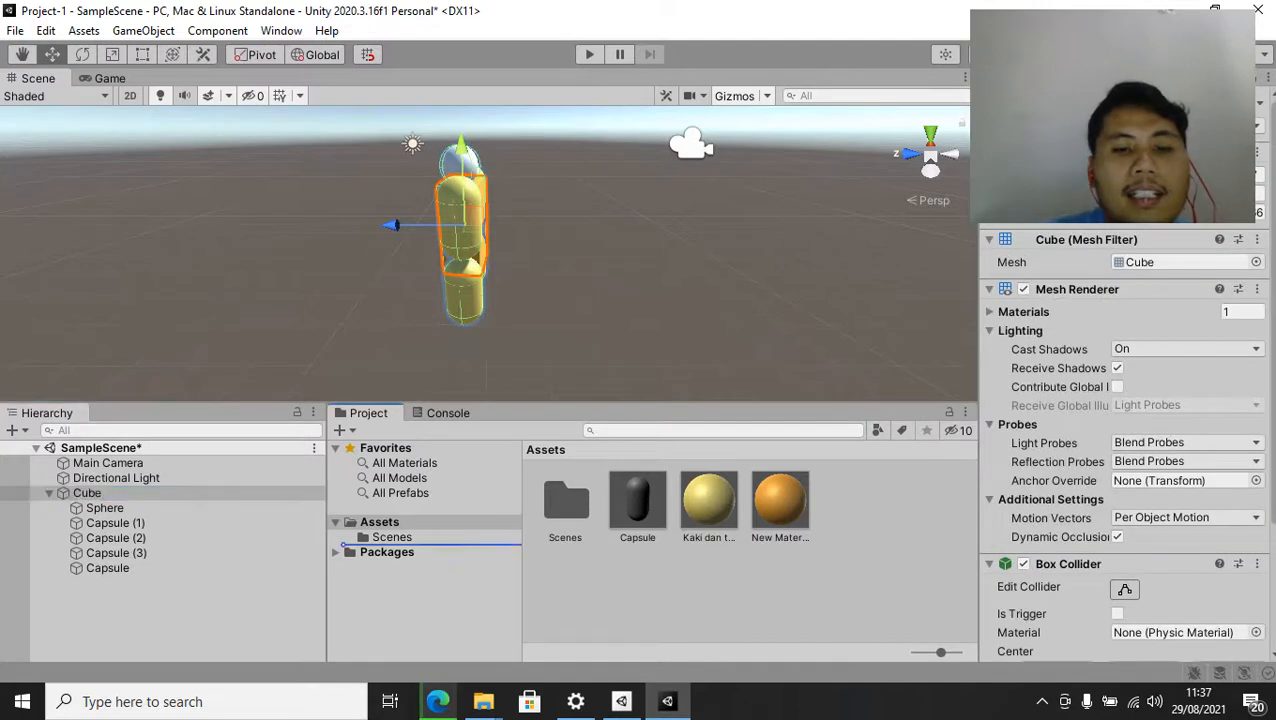
left_click(86, 493)
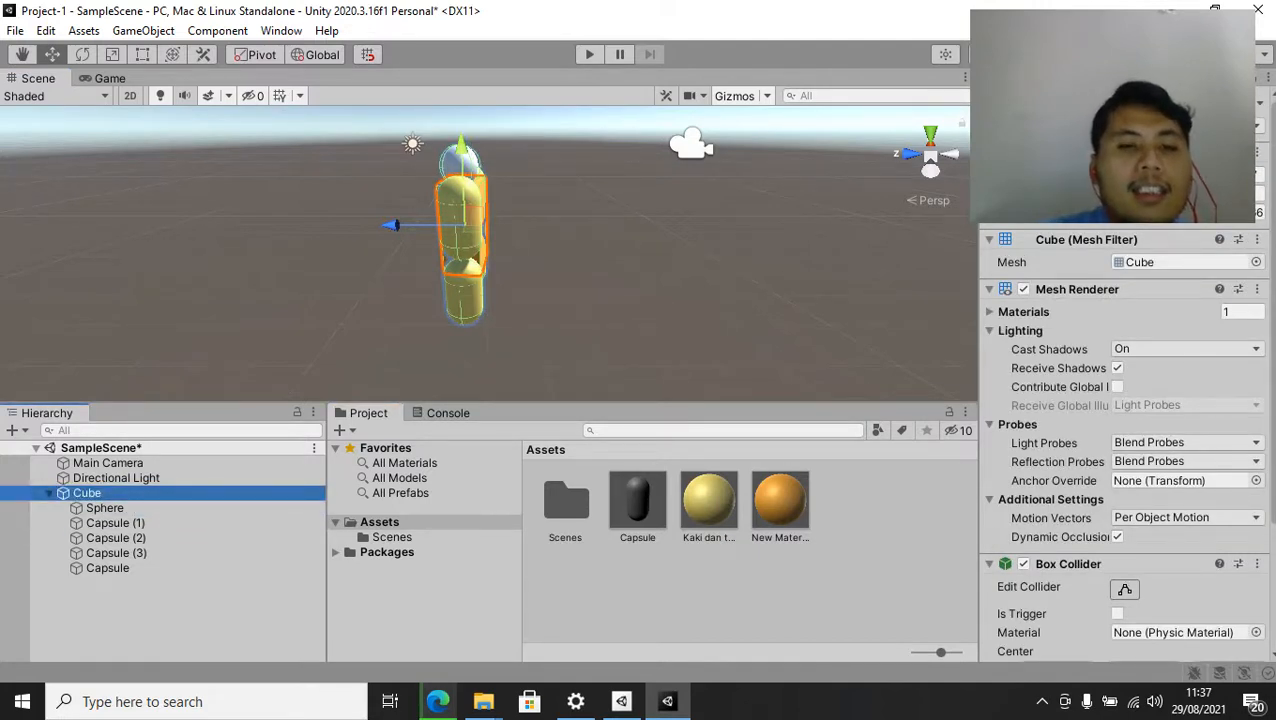
scroll(488, 253, "down", 3)
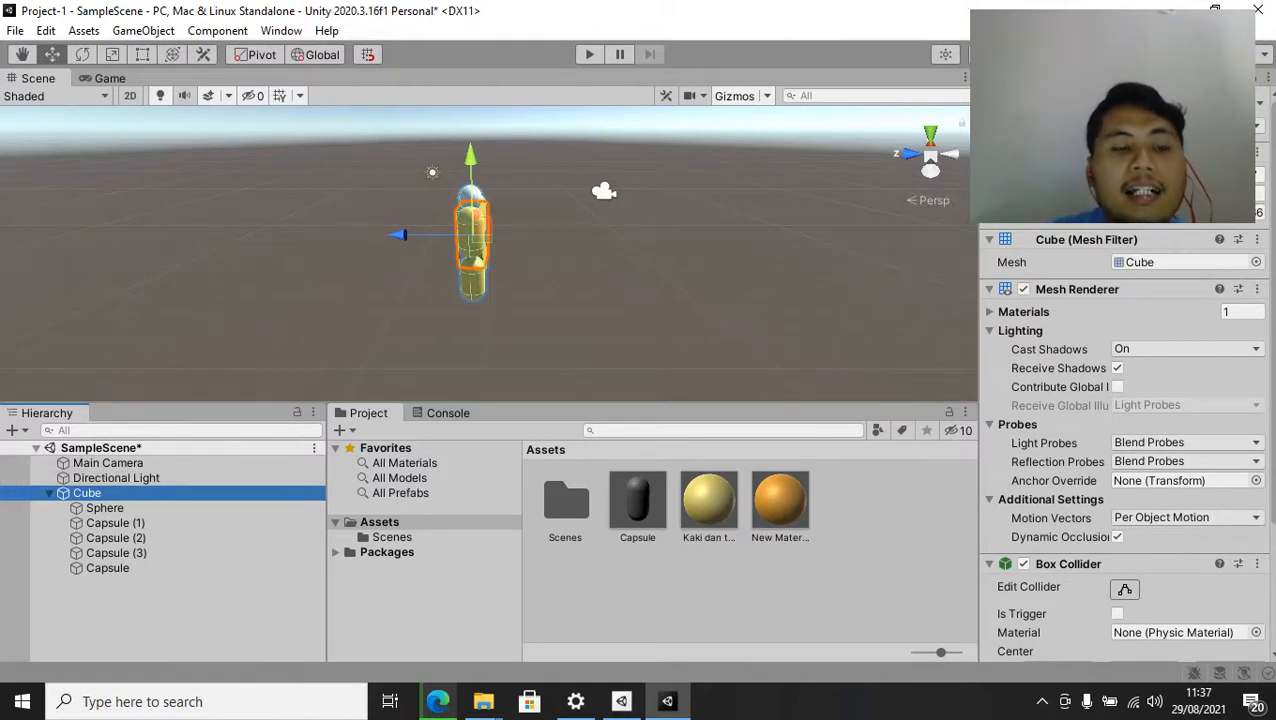
key("Left")
right_click(91, 493)
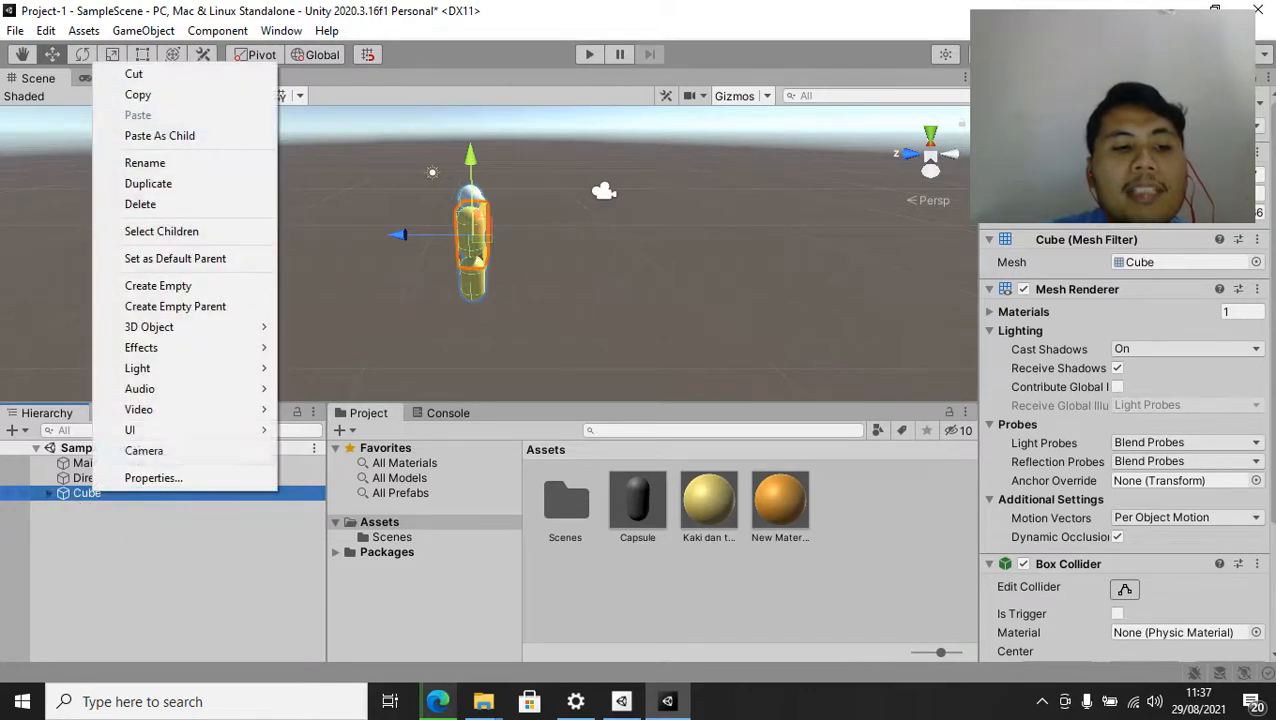
left_click(145, 162)
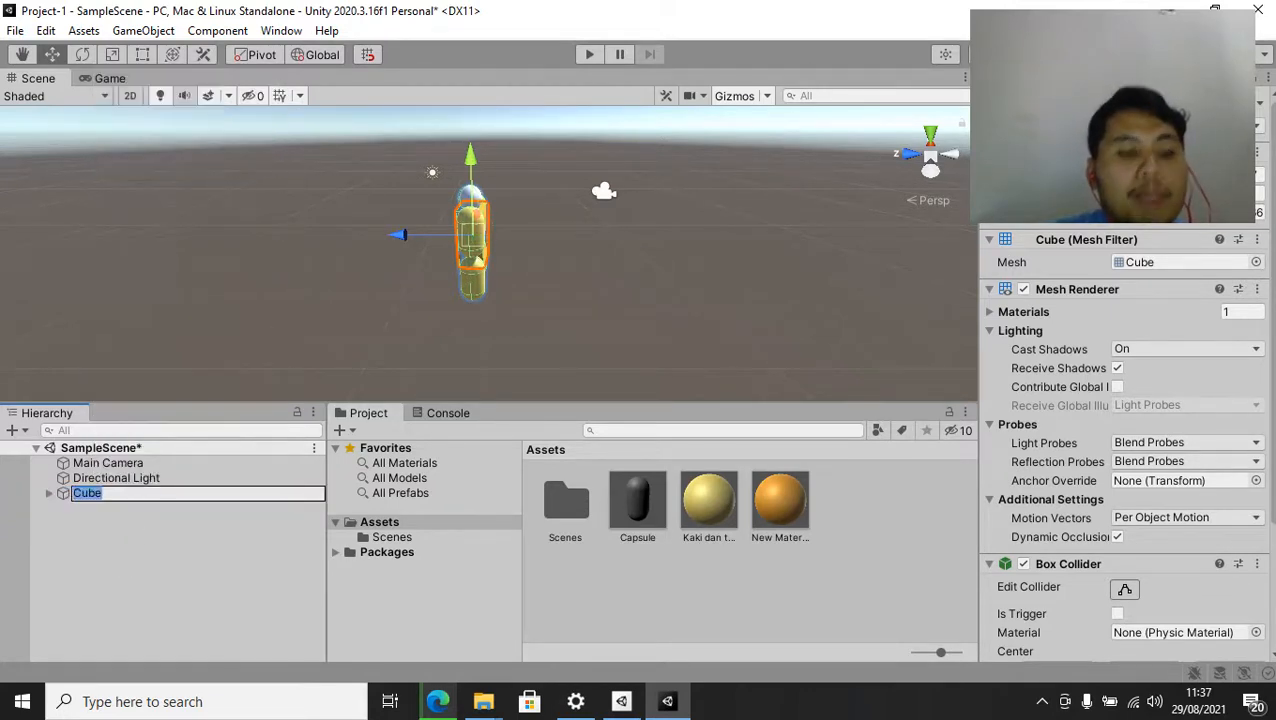
type("Robot")
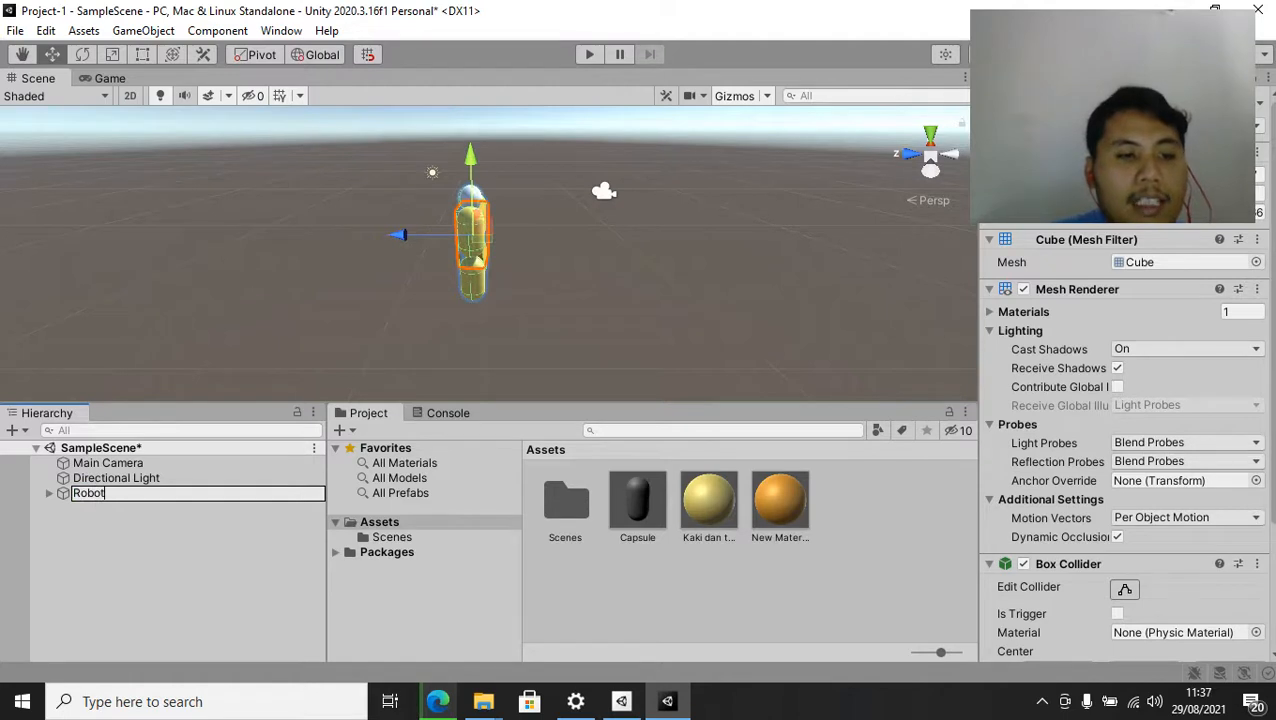
left_click(150, 540)
Save Robot as a prefab in the project's Assets and place four more instances of it around the scene
left_click(88, 493)
left_click_drag(88, 493, 420, 543)
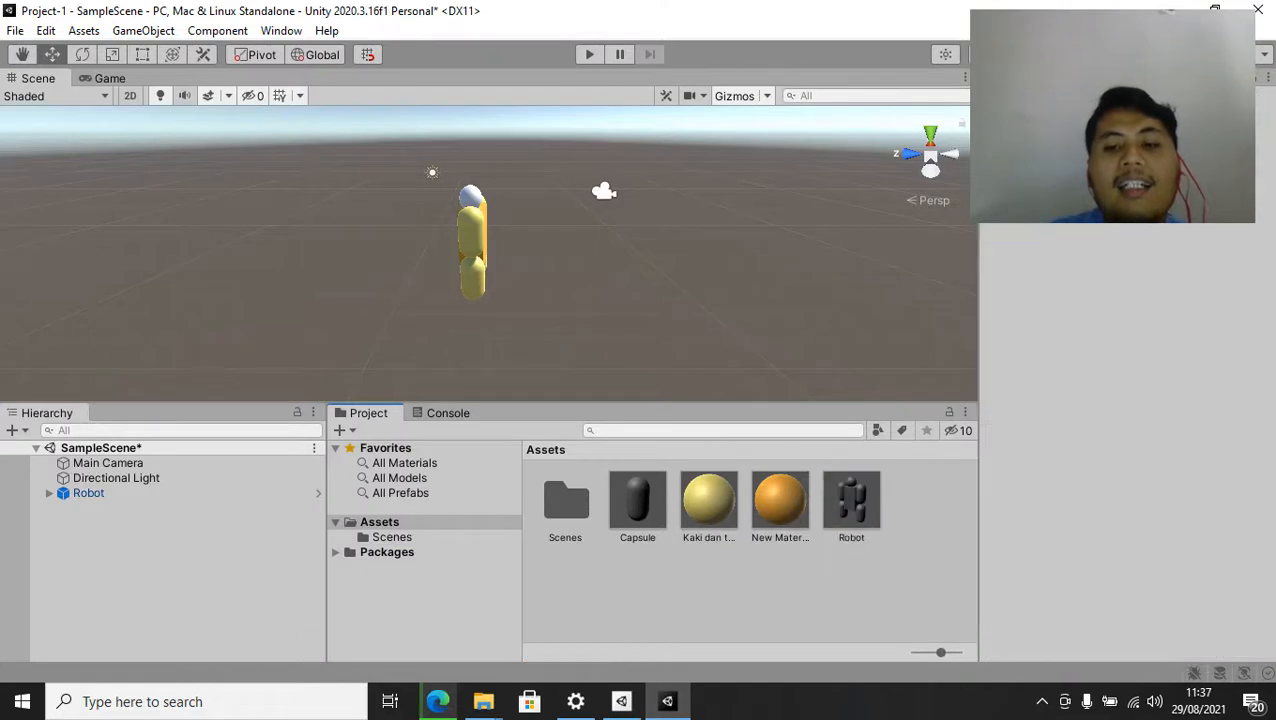
left_click_drag(851, 500, 710, 255)
left_click_drag(851, 500, 225, 250)
left_click_drag(851, 500, 535, 195)
Move Robot (1) along the Z axis in among the other robots and compare the Scene and Game views
left_click(700, 252)
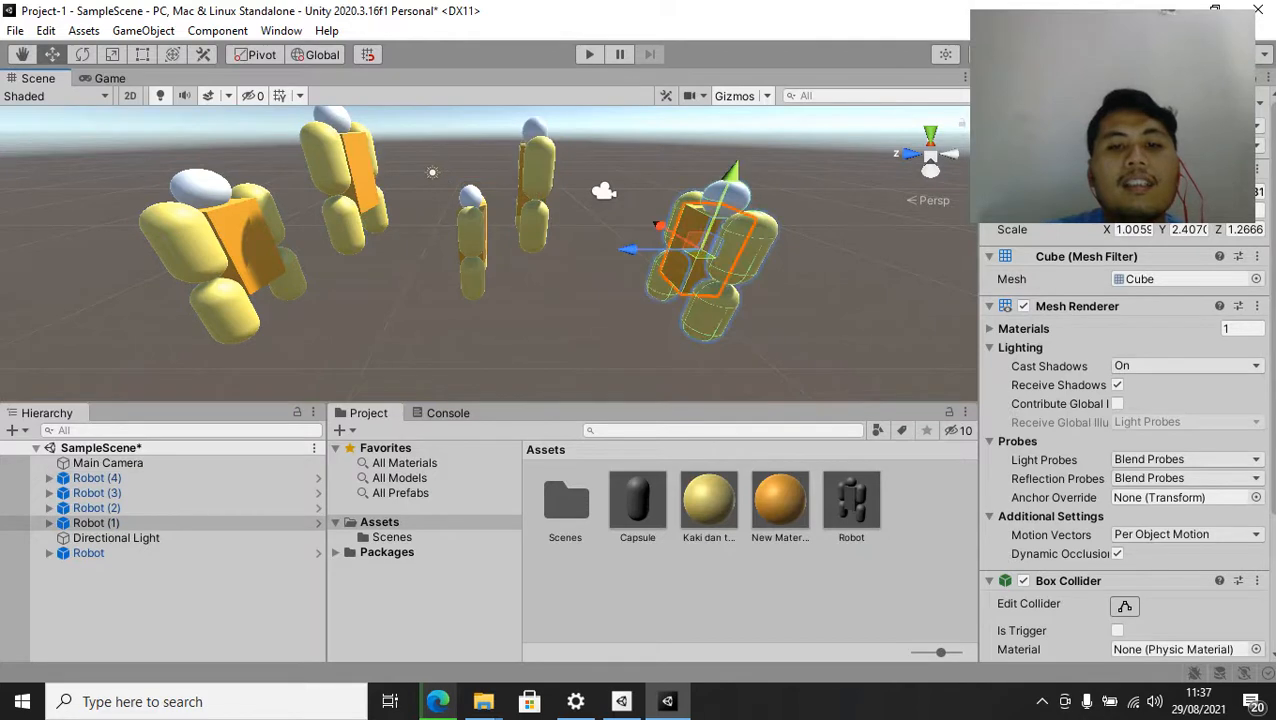
left_click_drag(640, 249, 352, 249)
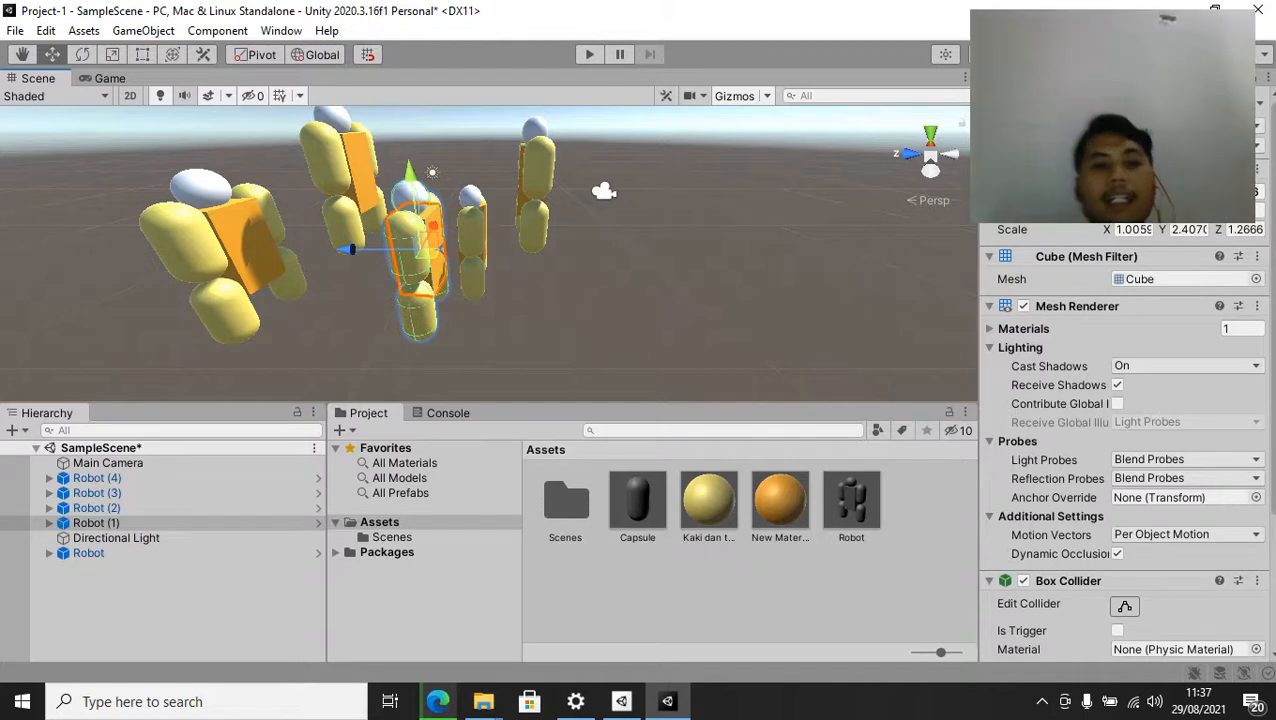
key("ctrl+2")
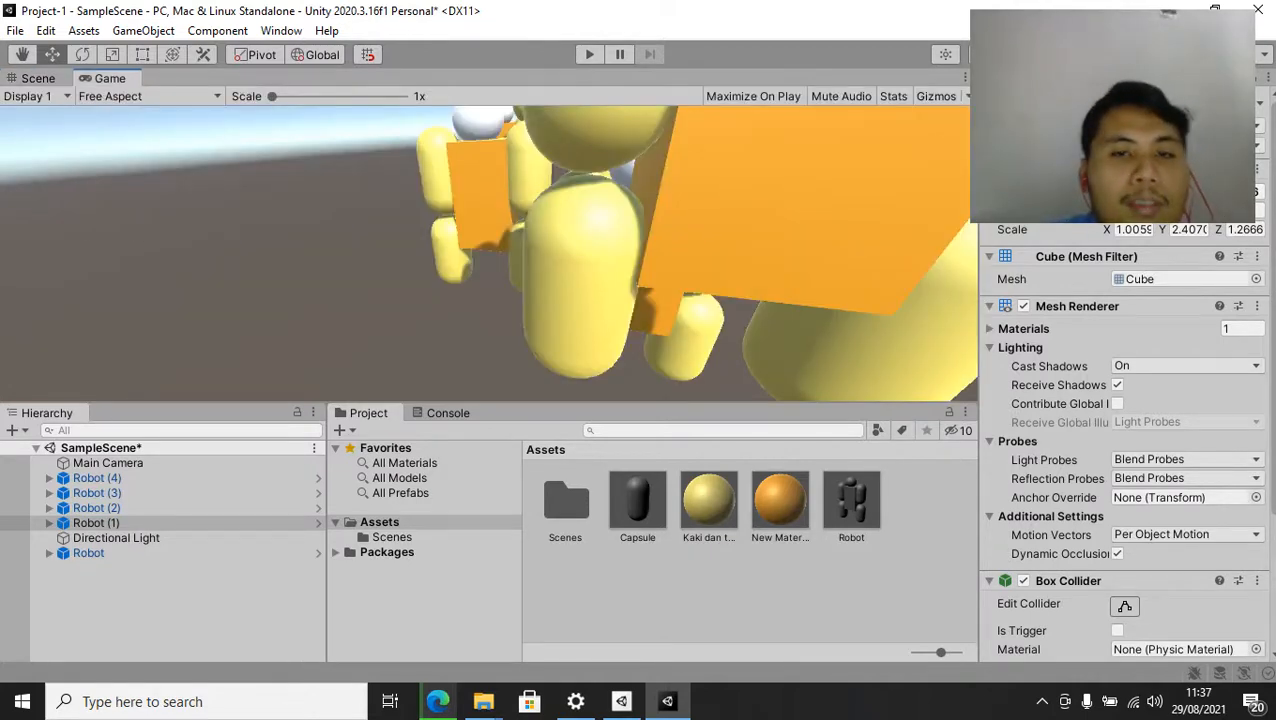
key("ctrl+1")
key("ctrl+2")
key("ctrl+1")
key("ctrl+2")
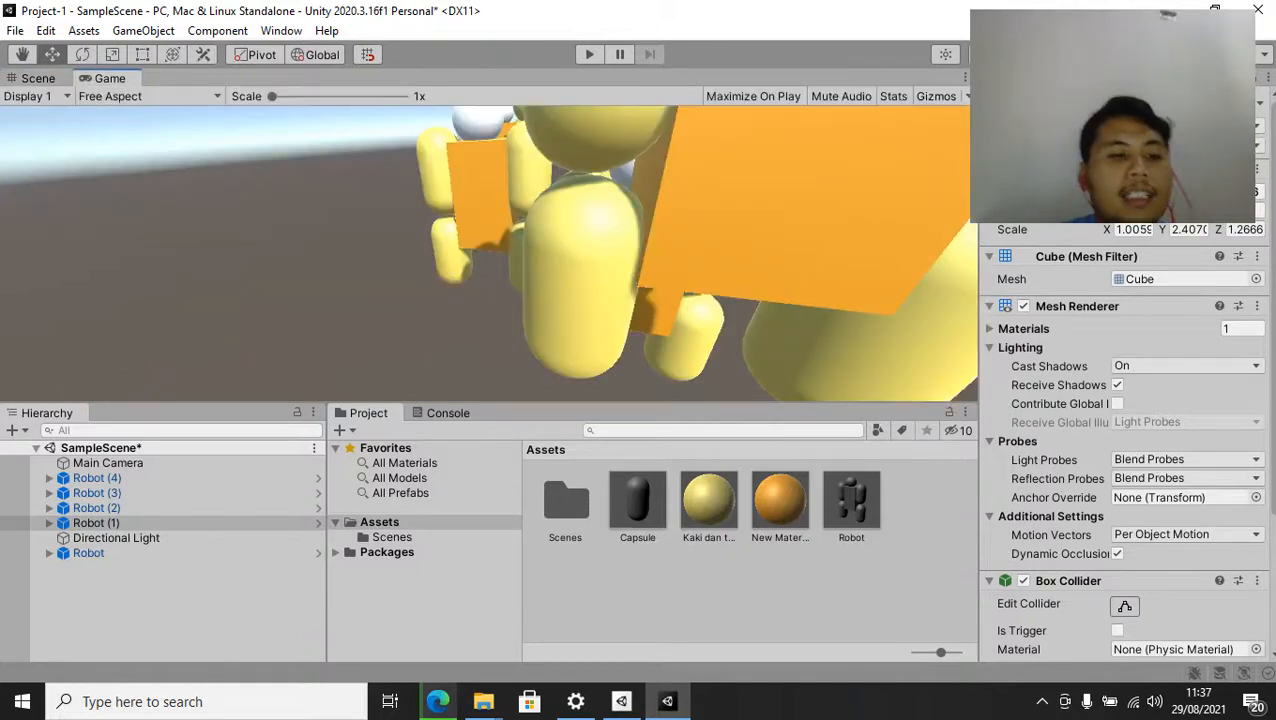